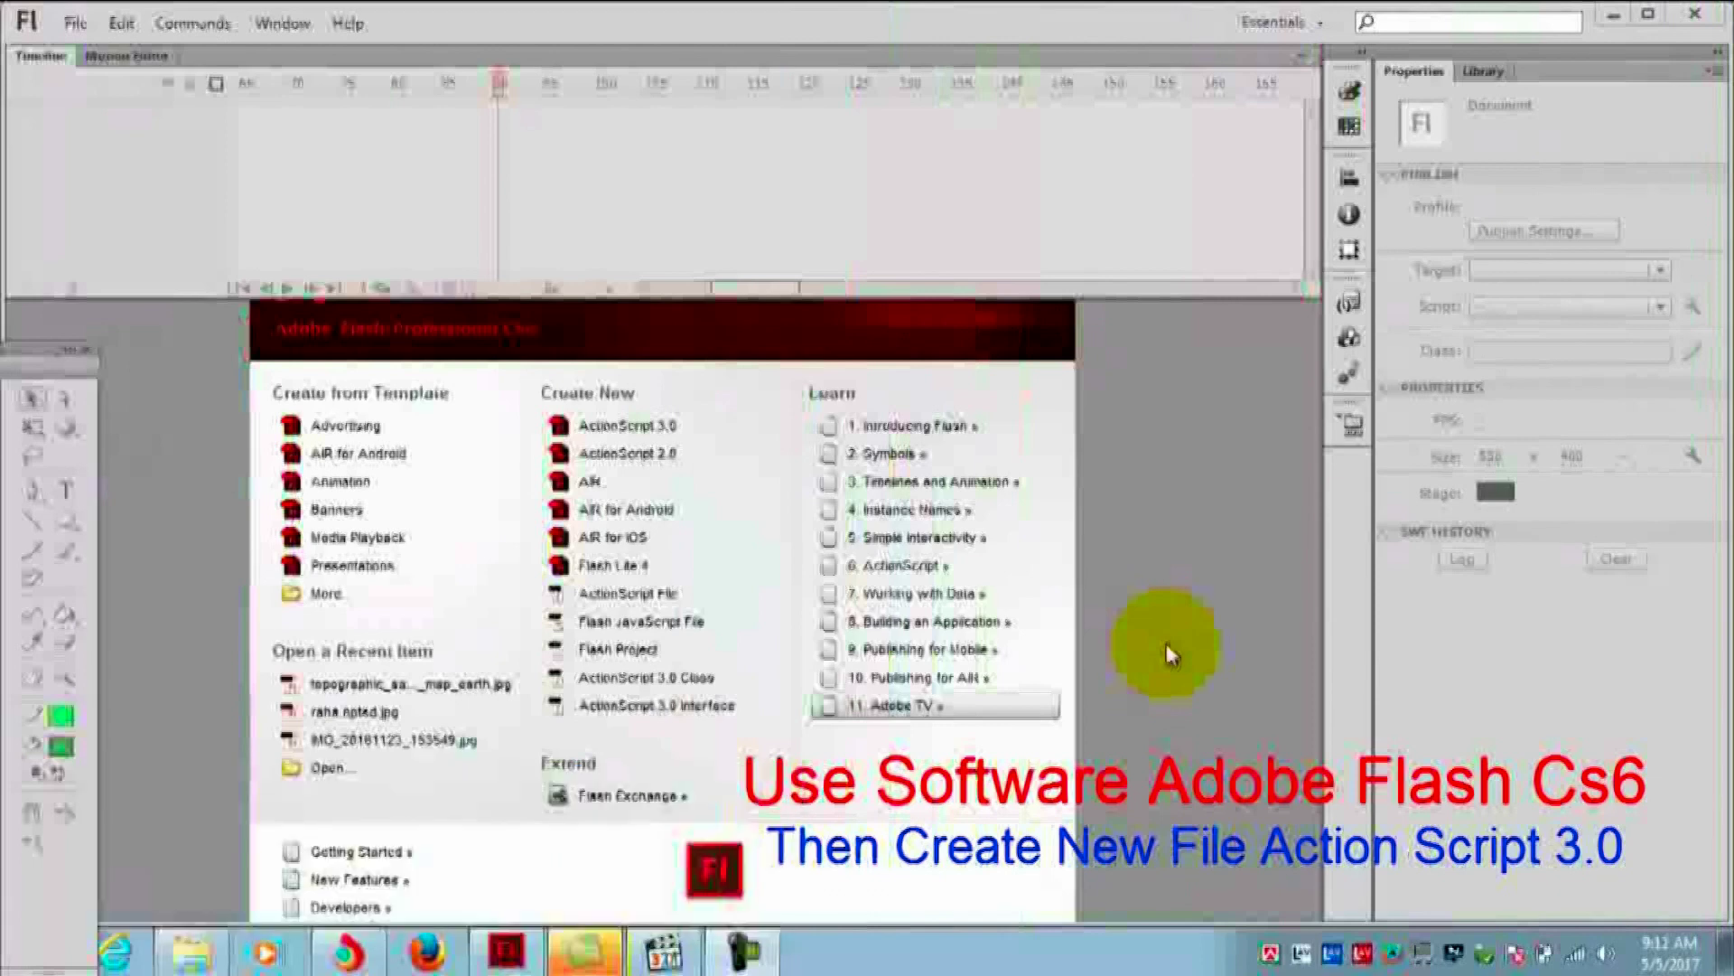
Start a new ActionScript 3.0 document and set its Stage color to black
click(618, 426)
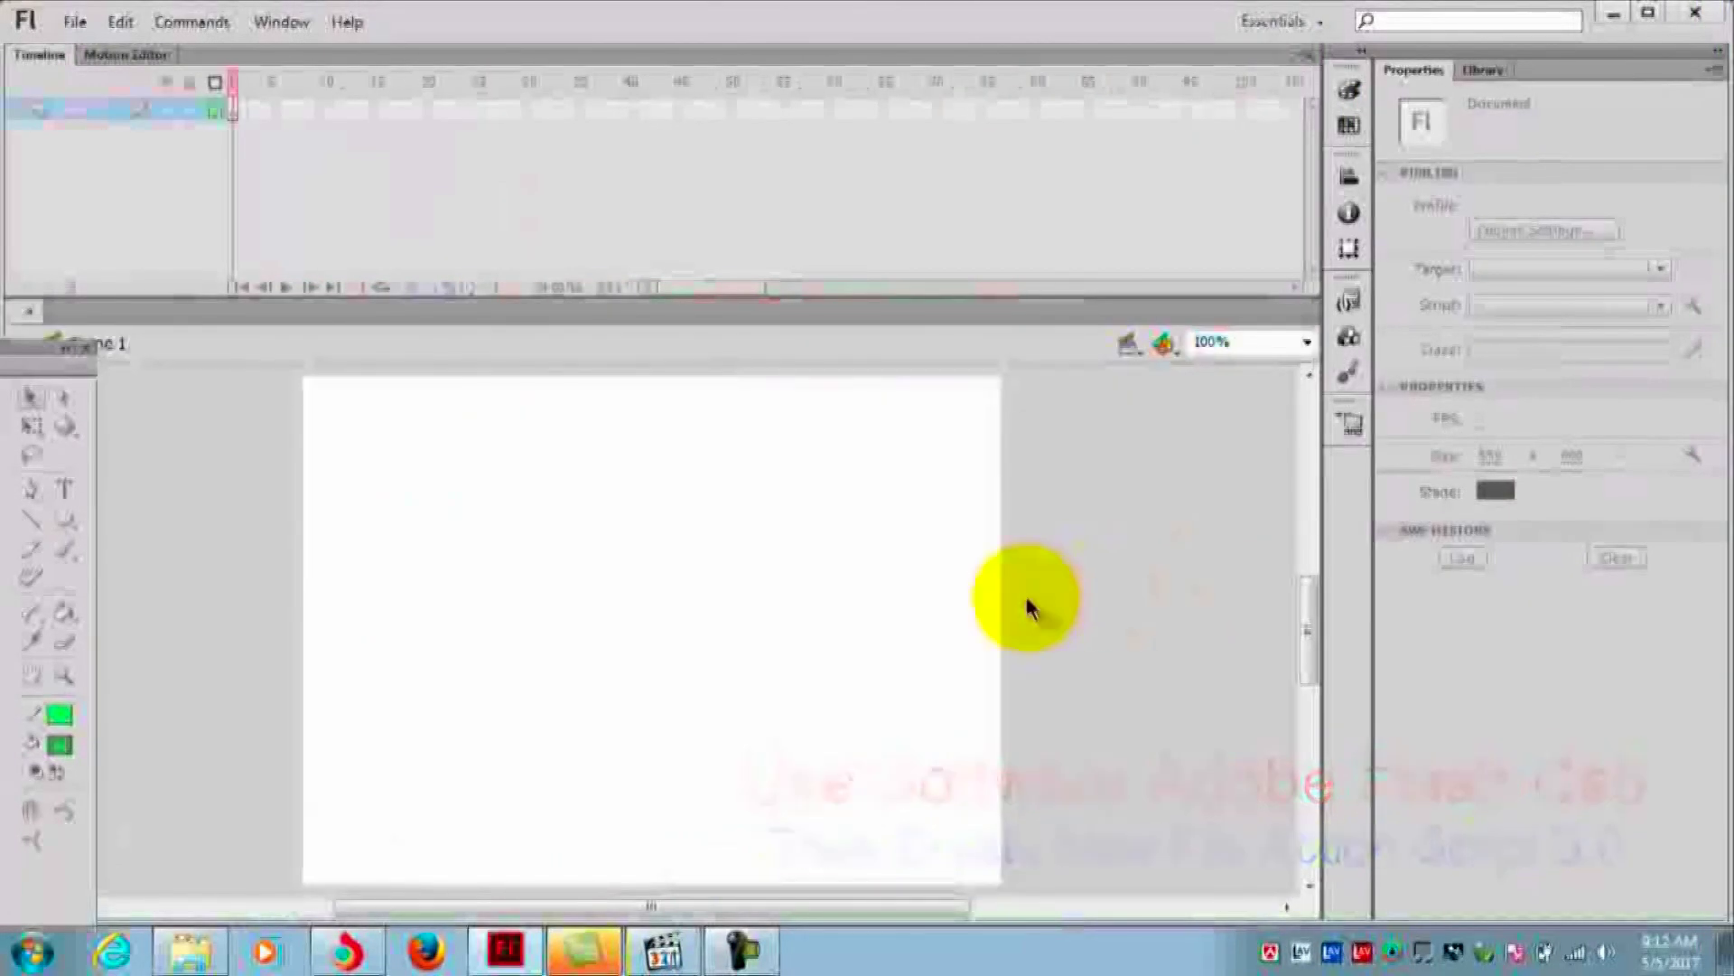
click(692, 522)
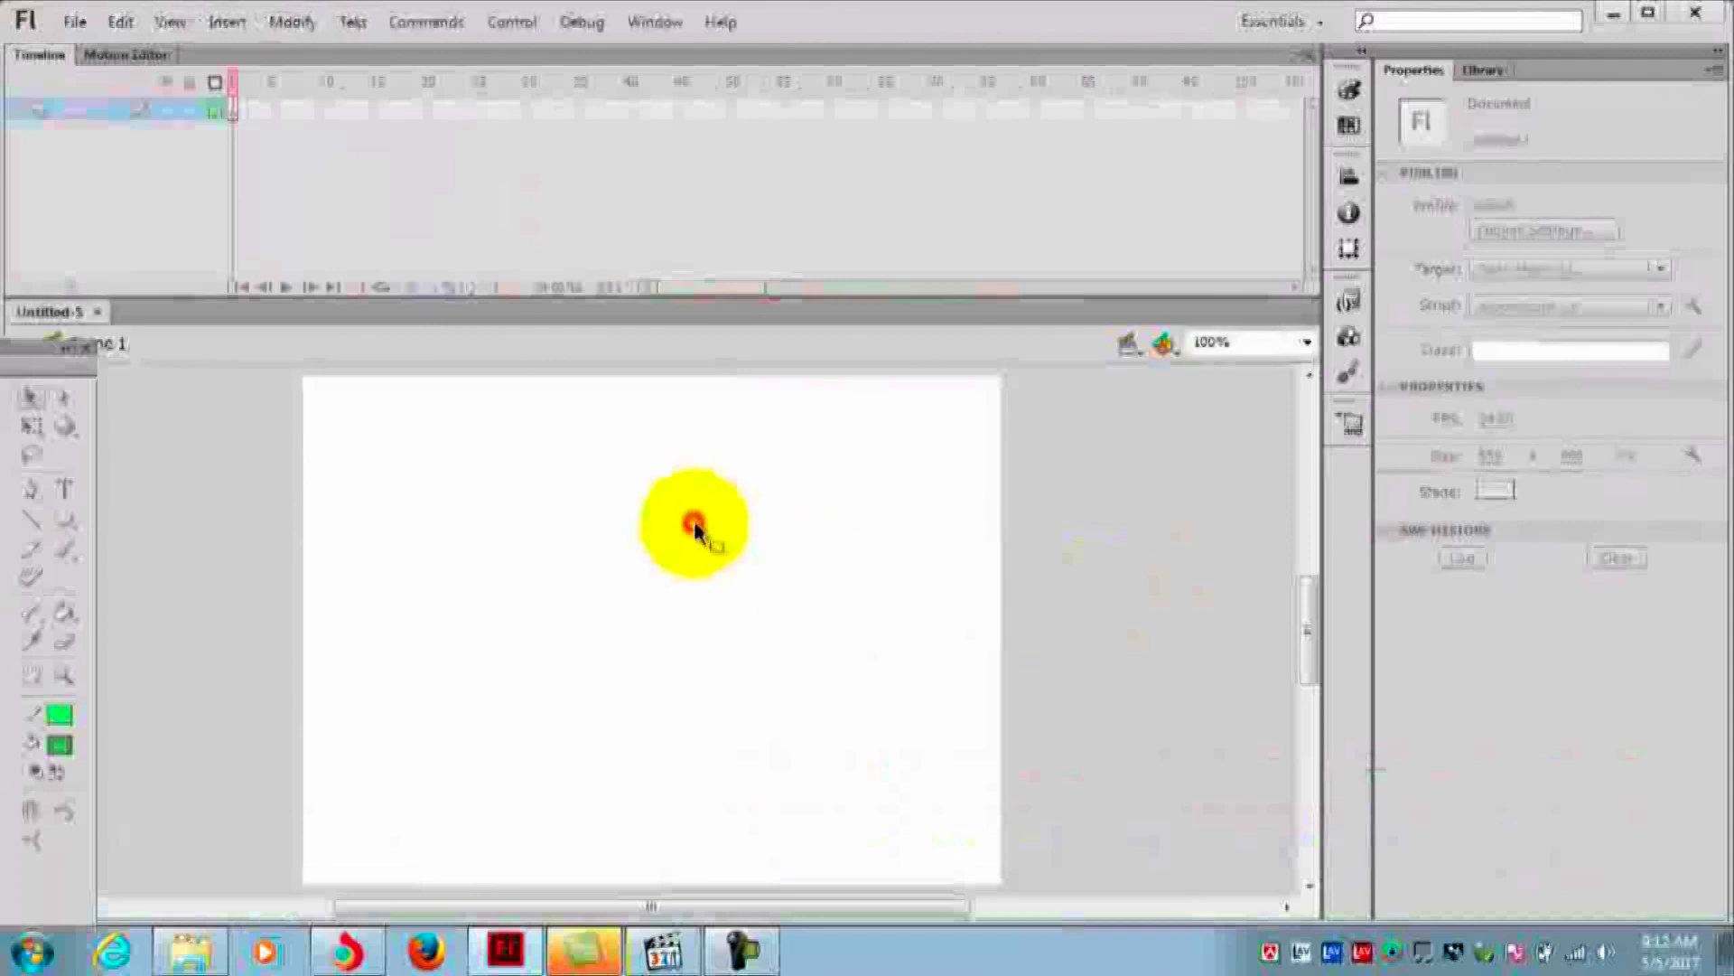
click(1505, 492)
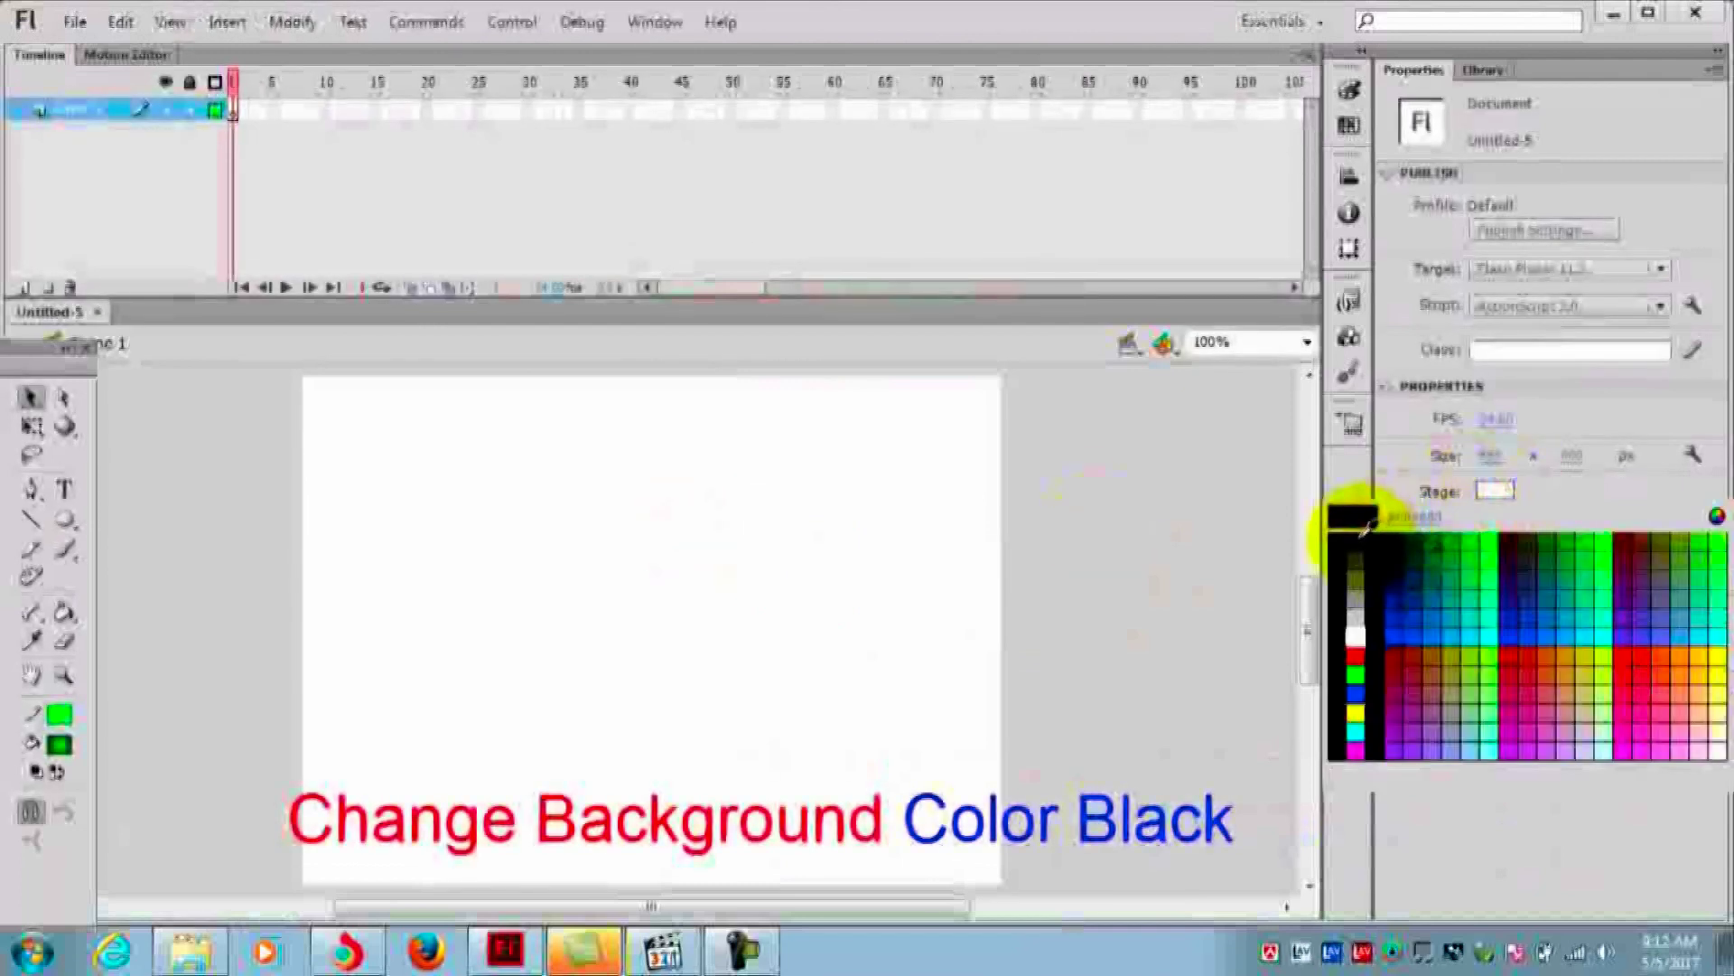
click(1358, 538)
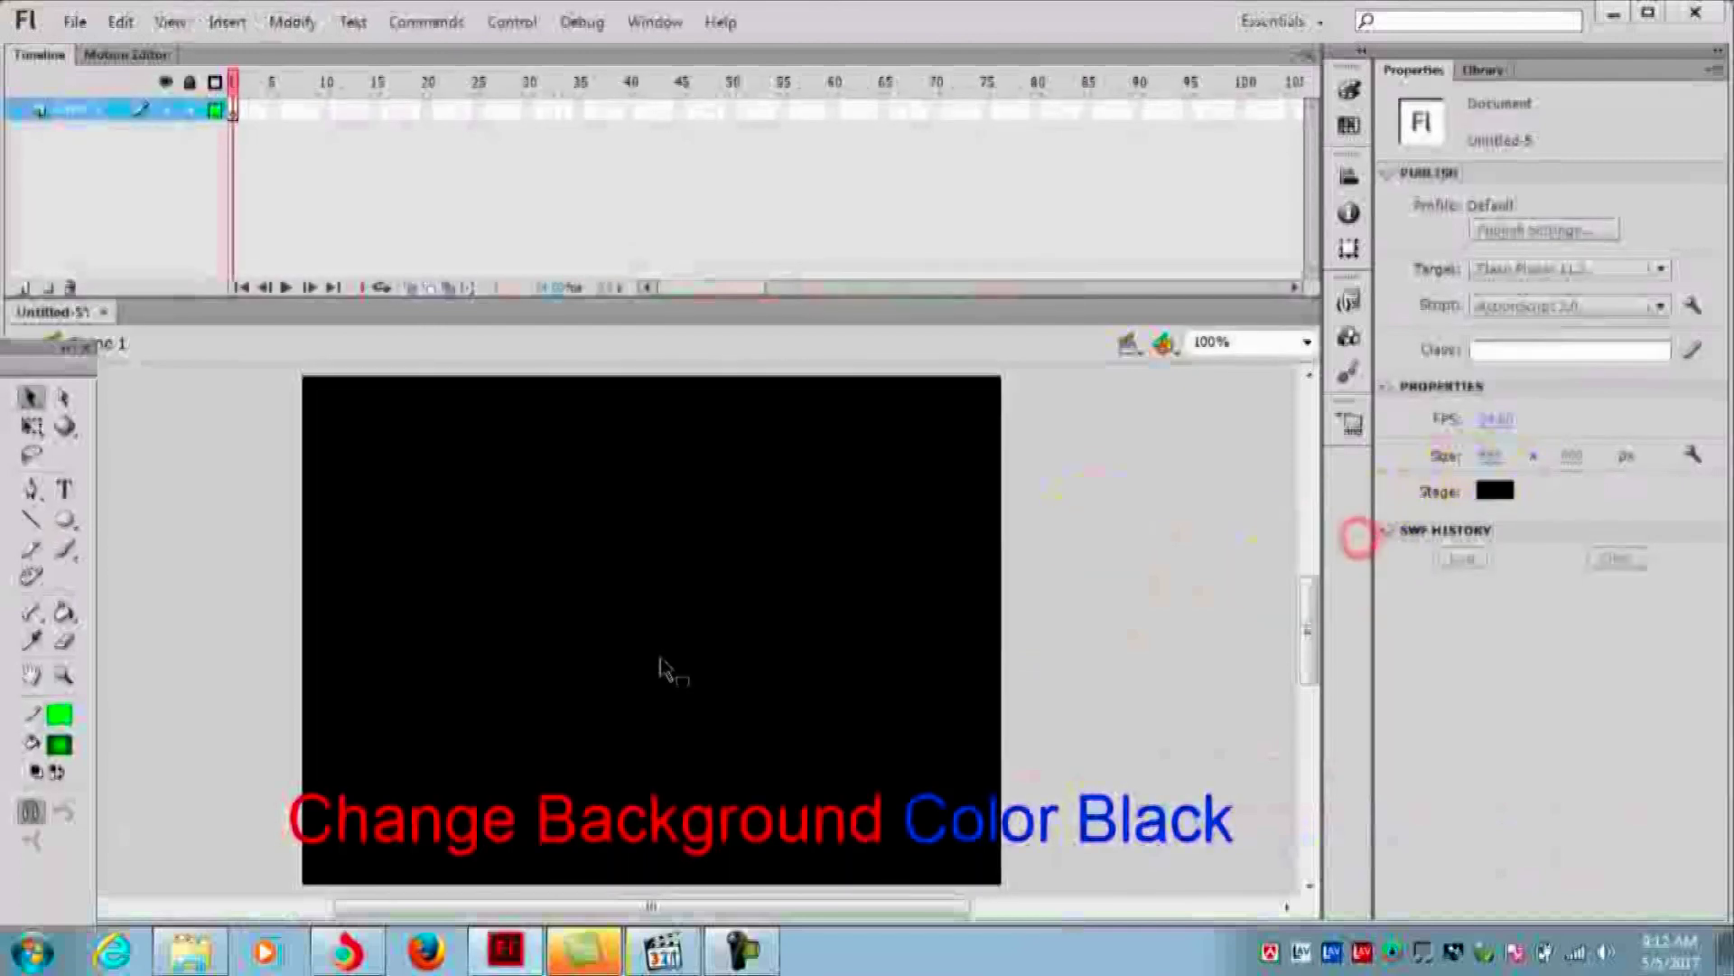
click(64, 519)
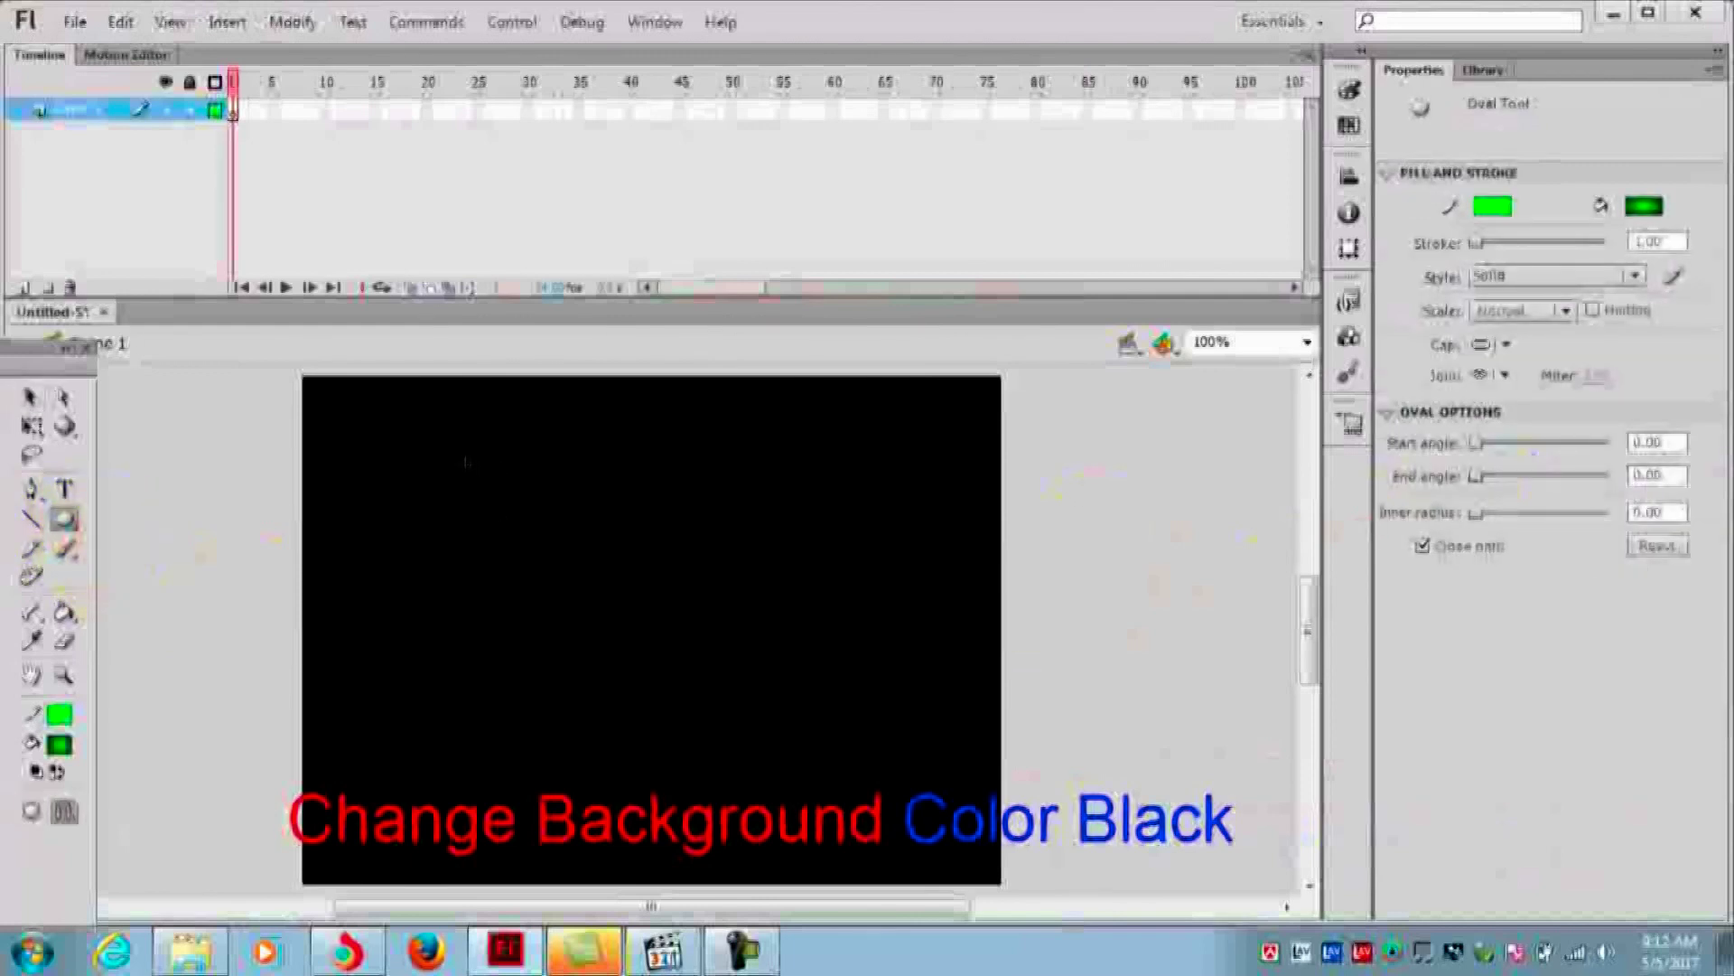
Draw a large circle across the centre of the black stage
drag(449, 460, 894, 816)
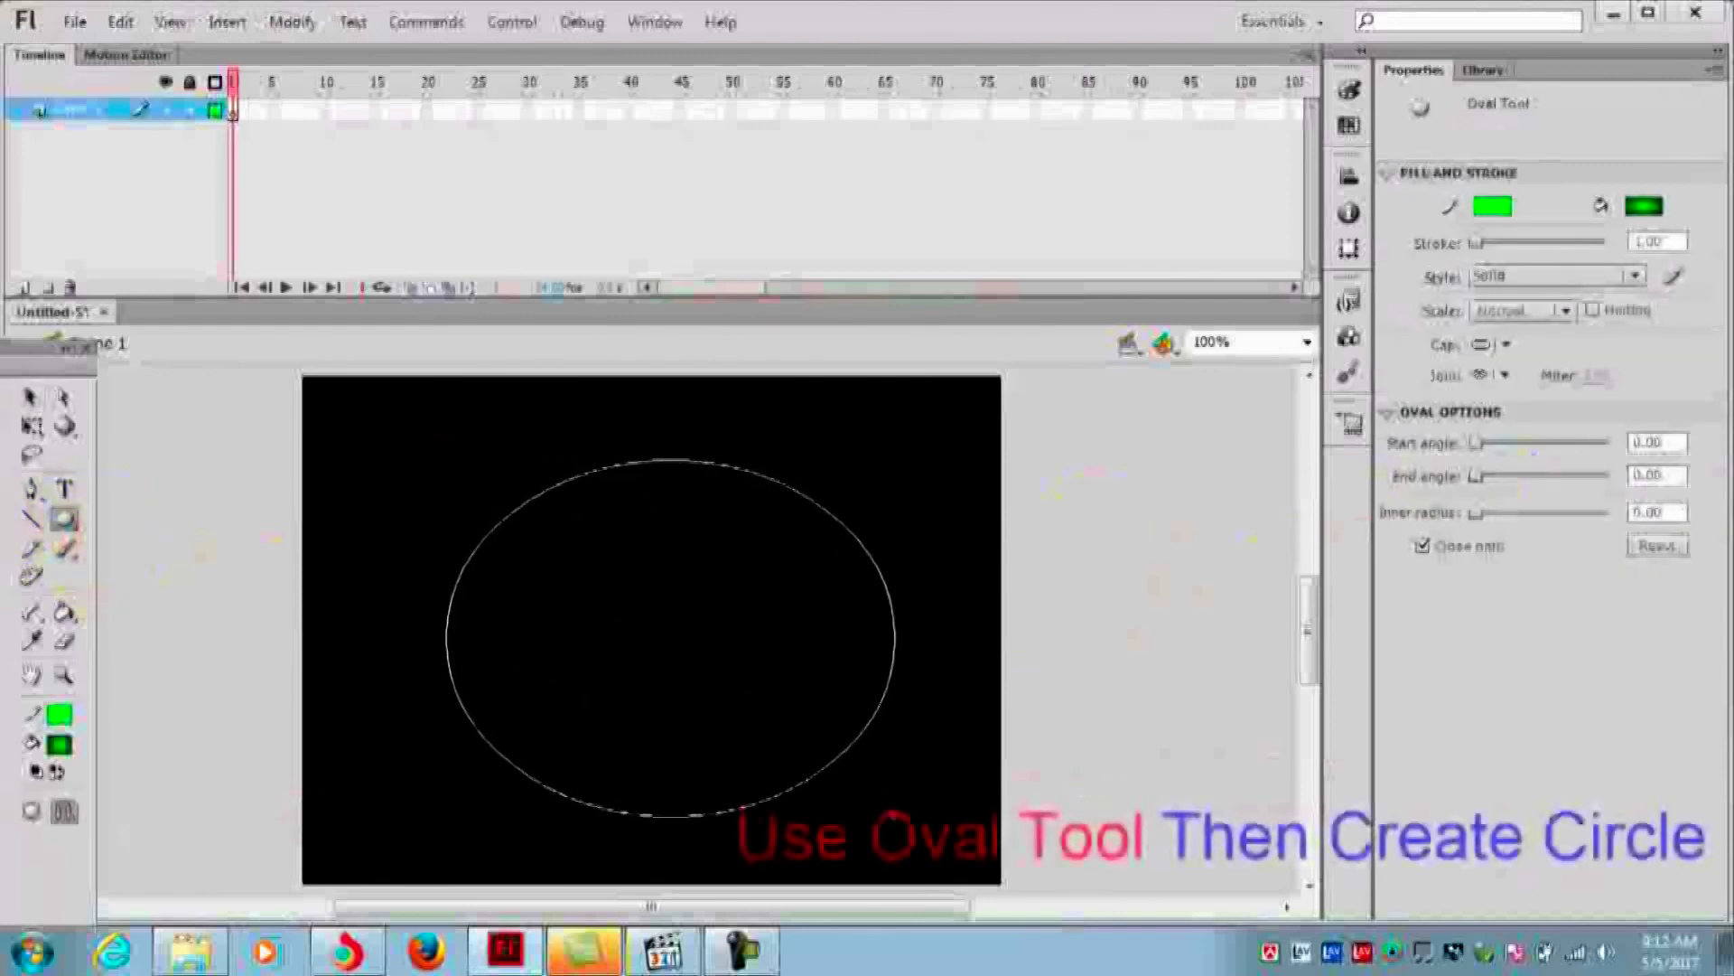
drag(894, 816, 911, 860)
click(60, 398)
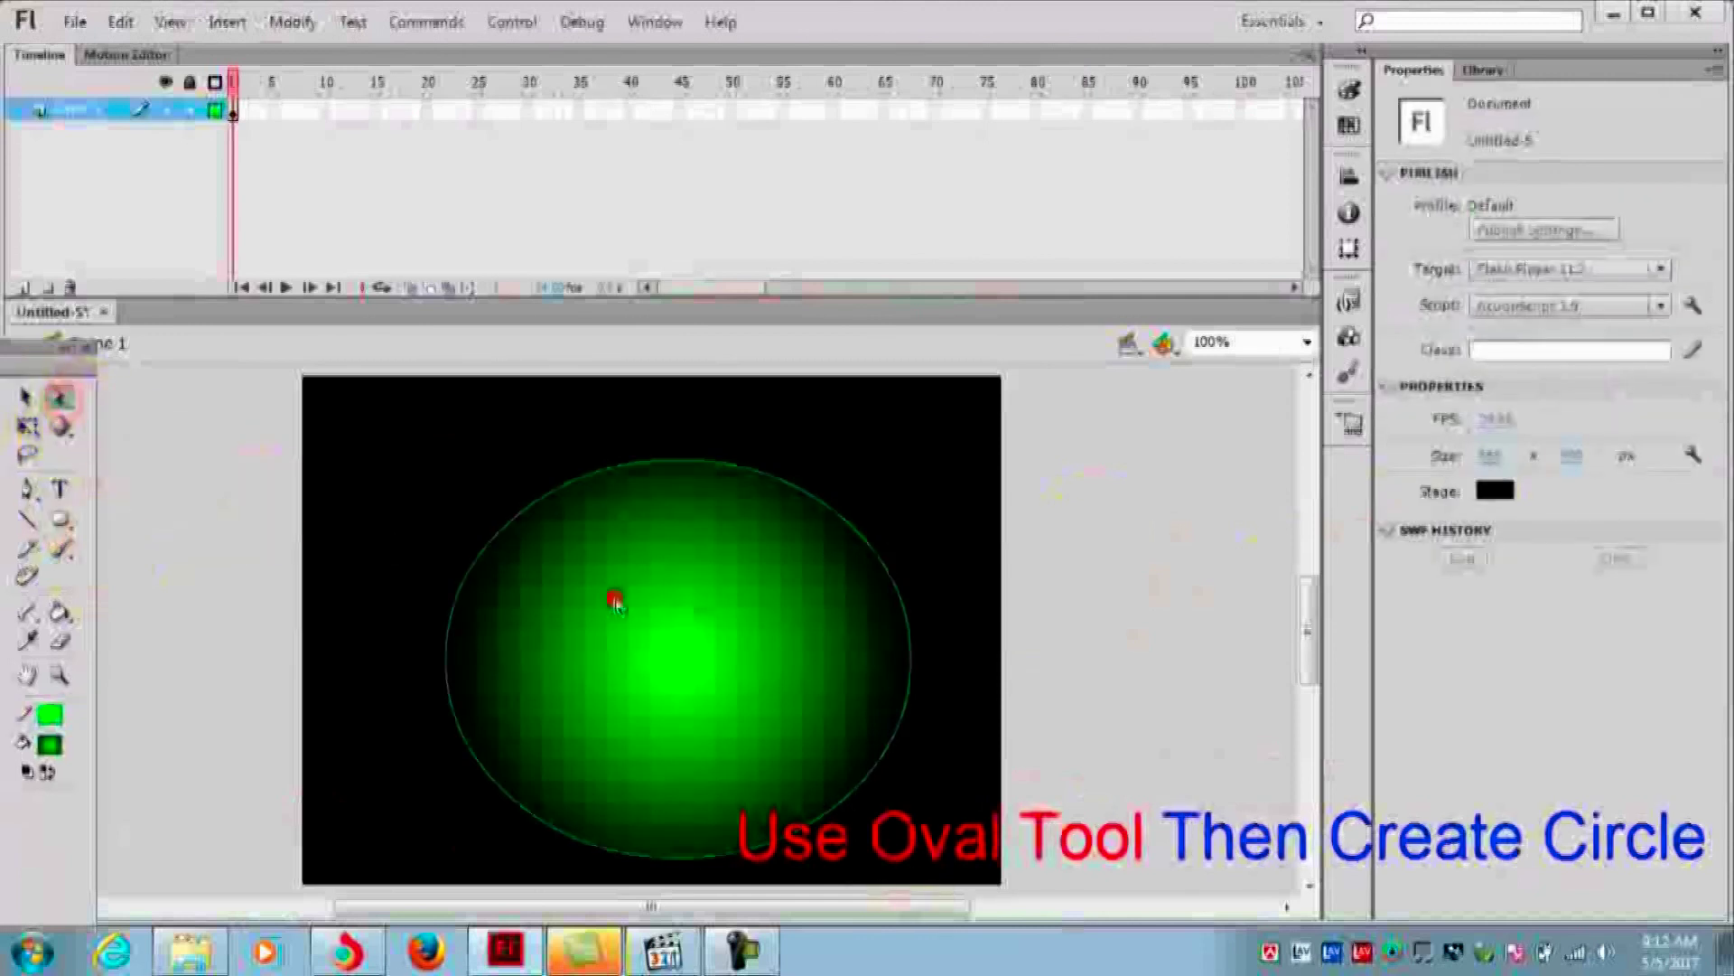
right_click(614, 596)
click(592, 598)
Remove the circle's gradient fill and skew the green outline into a diagonal ellipse
right_click(594, 598)
click(594, 596)
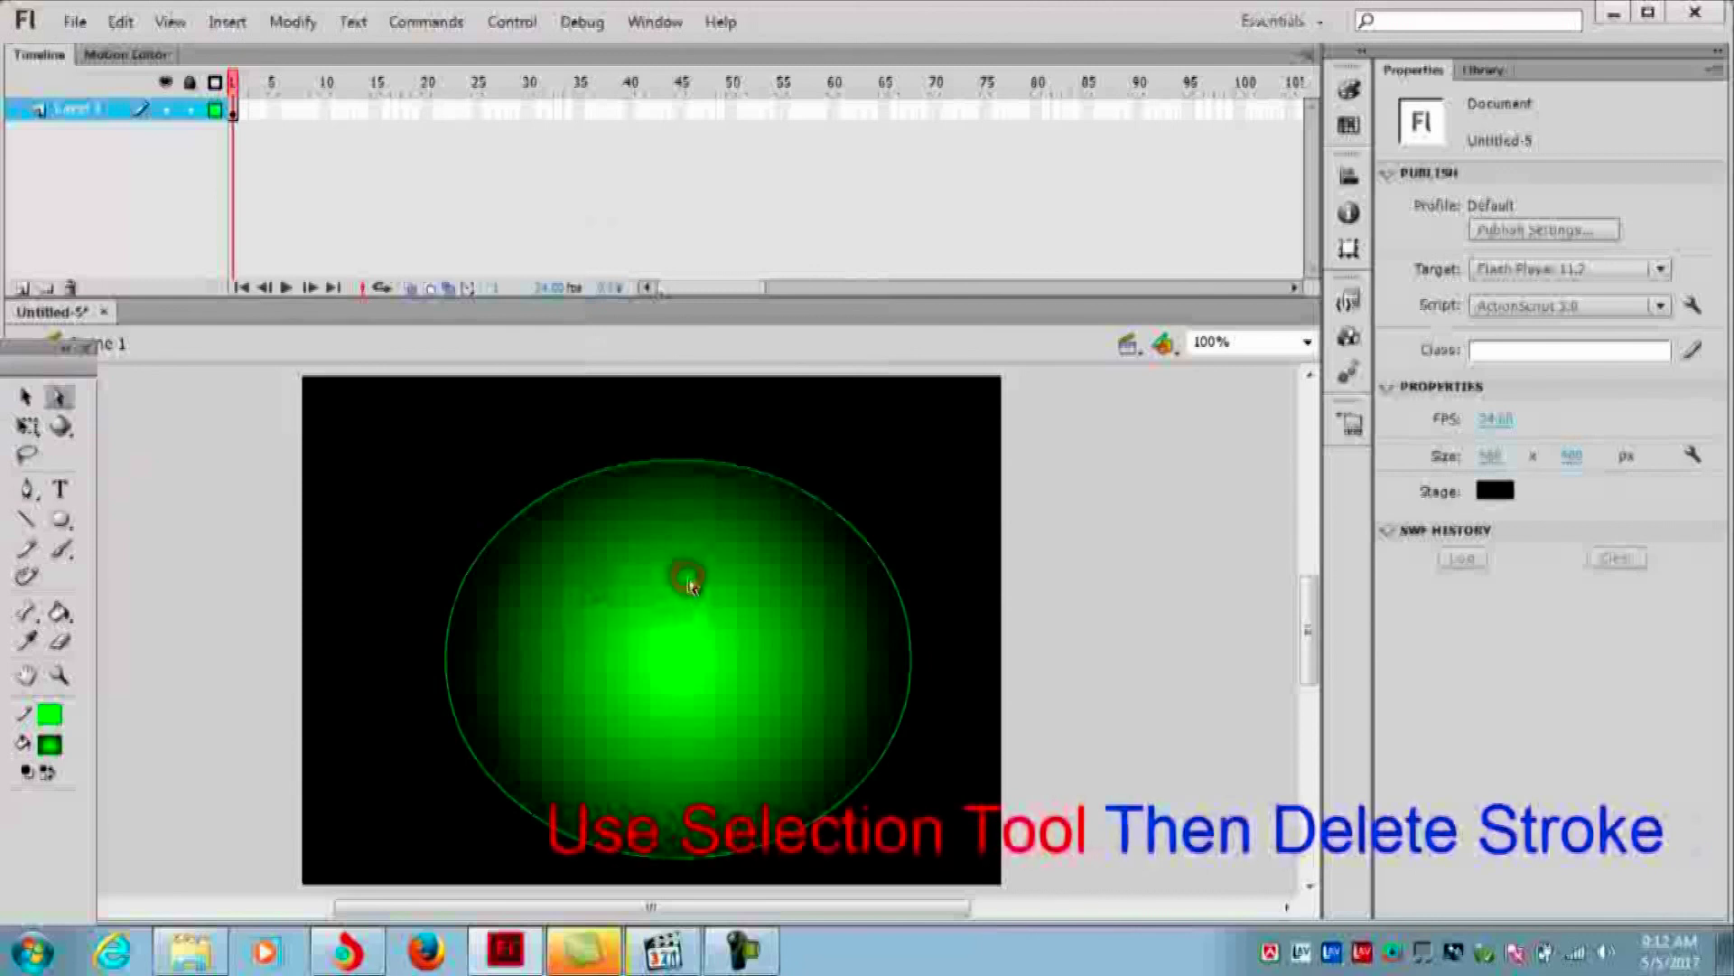
right_click(689, 587)
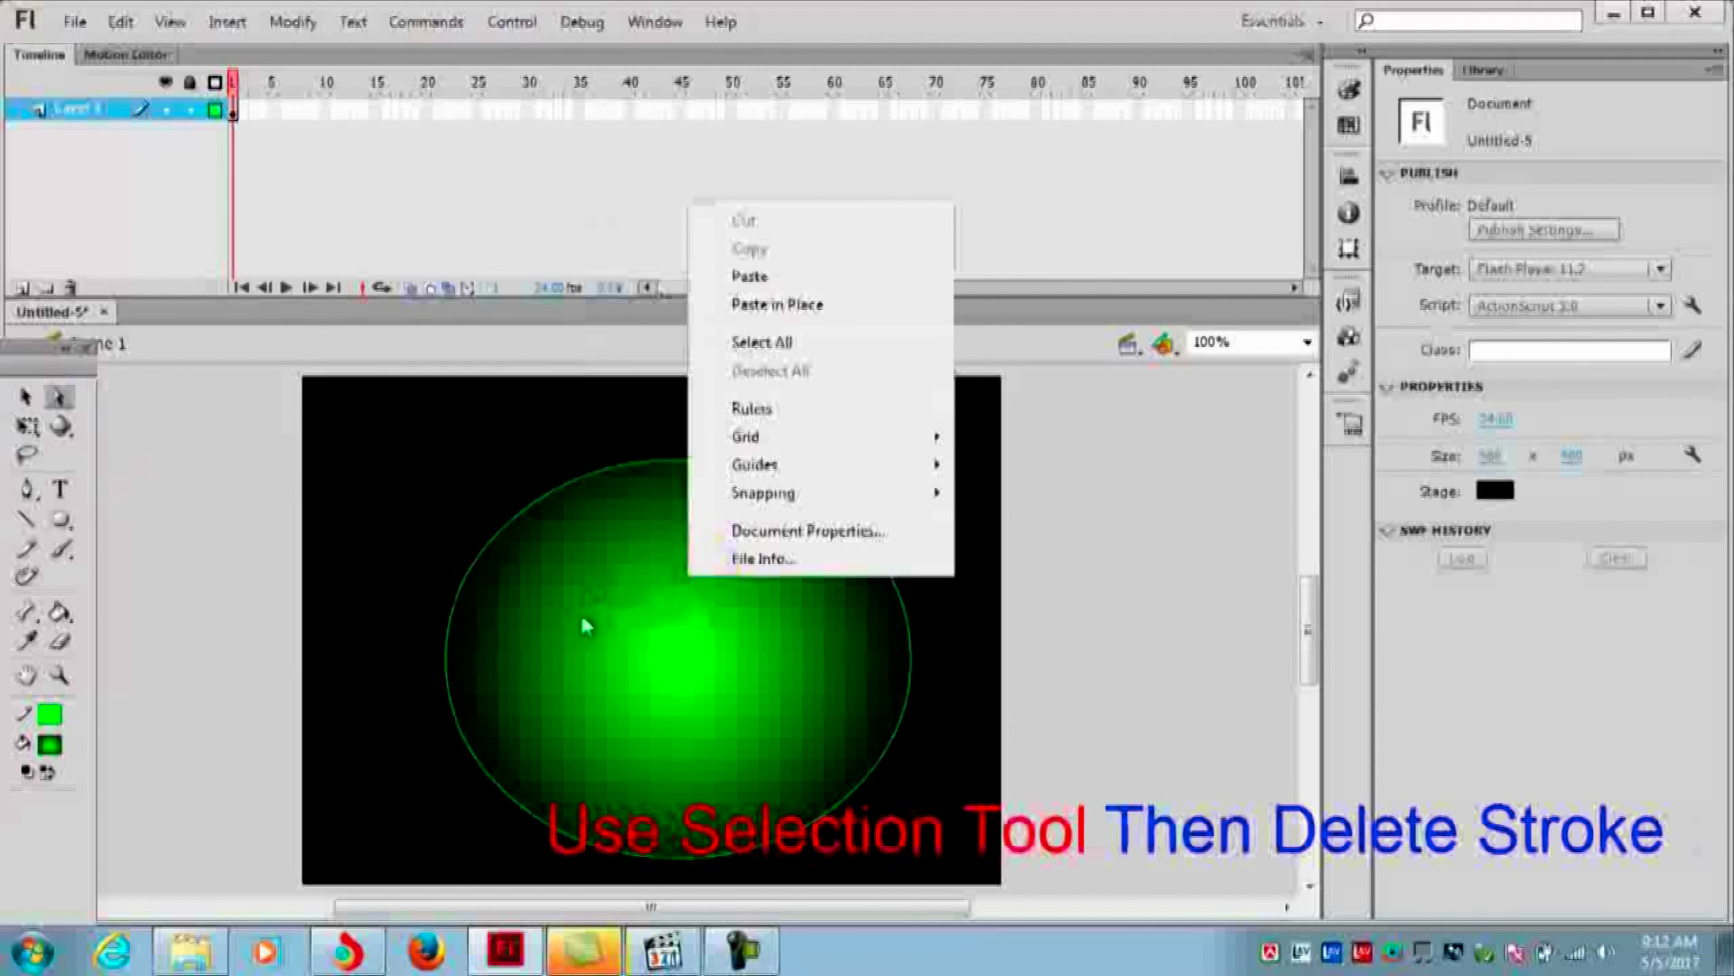
click(20, 397)
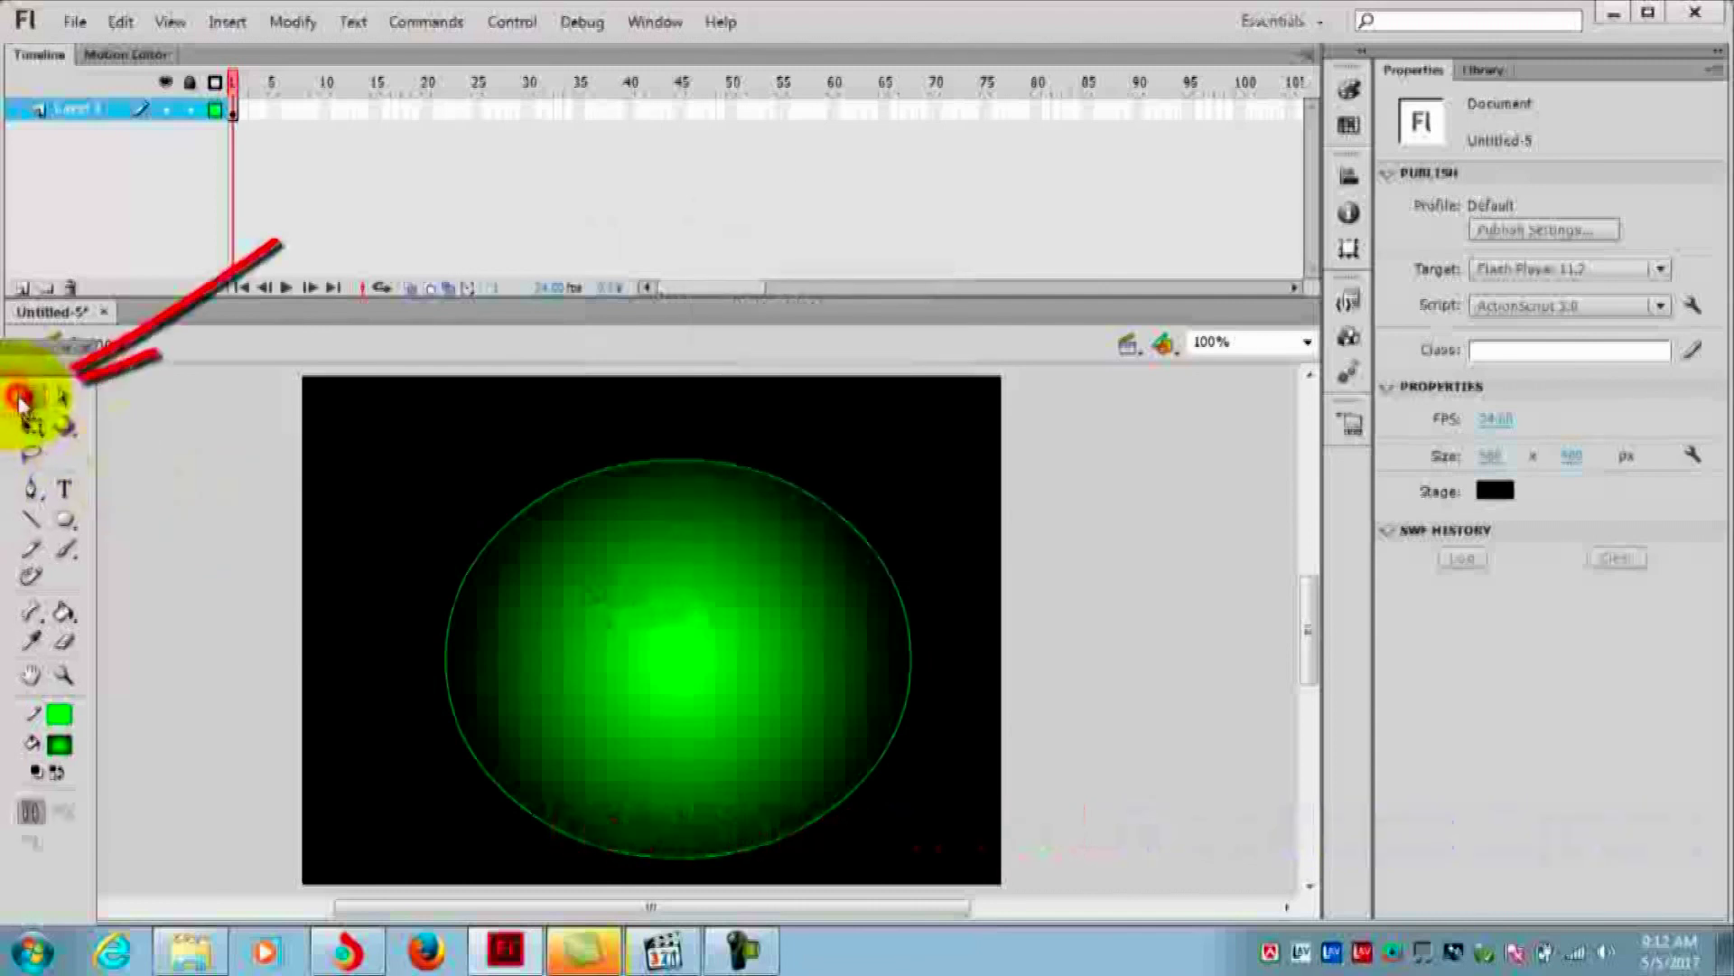
click(750, 661)
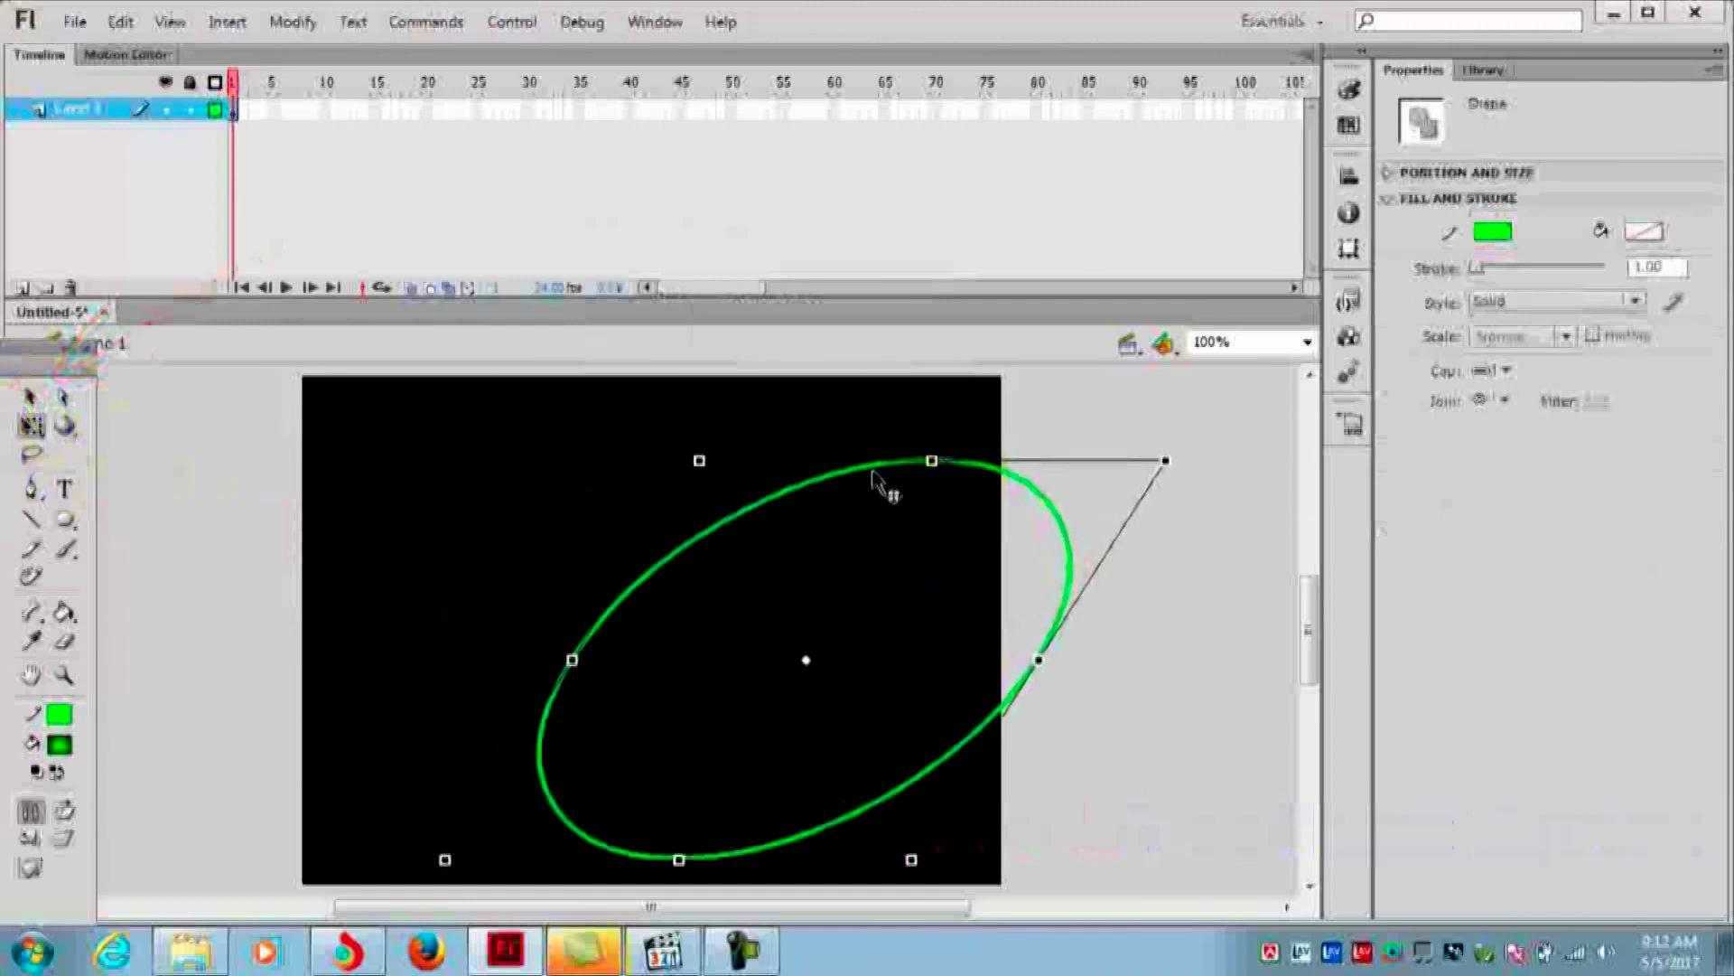
drag(839, 478, 696, 457)
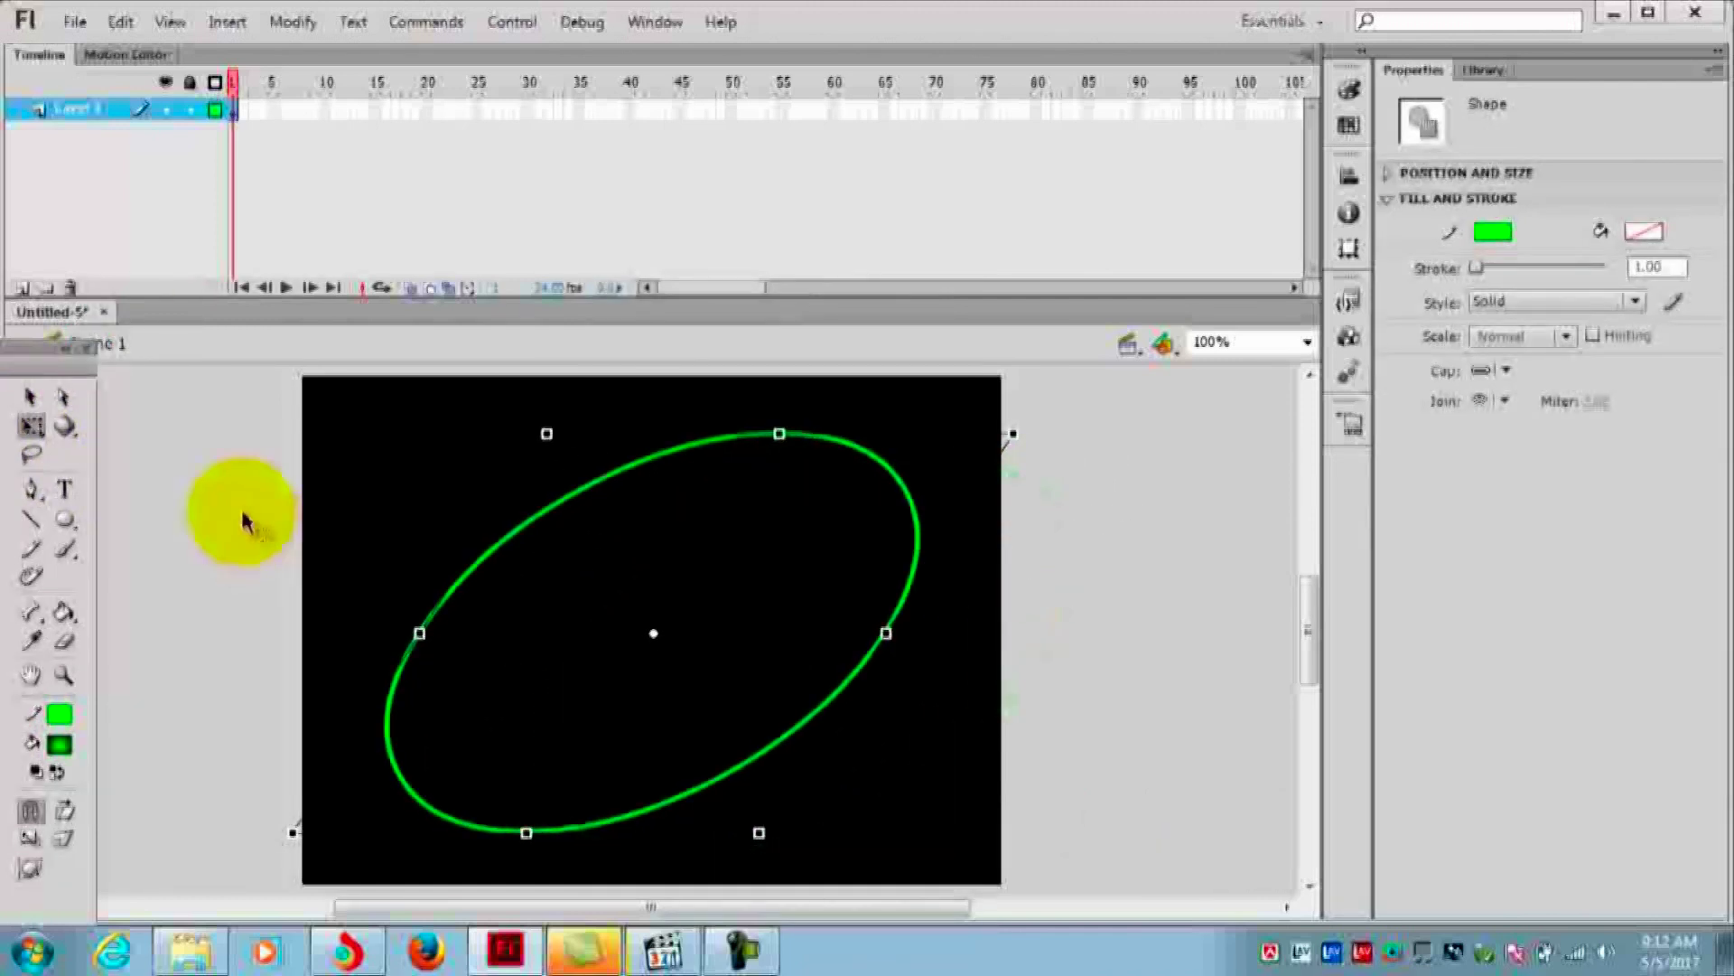
Duplicate Layer 1 and rename the two layers 'solar 1' and 'solar2'
click(79, 116)
right_click(79, 116)
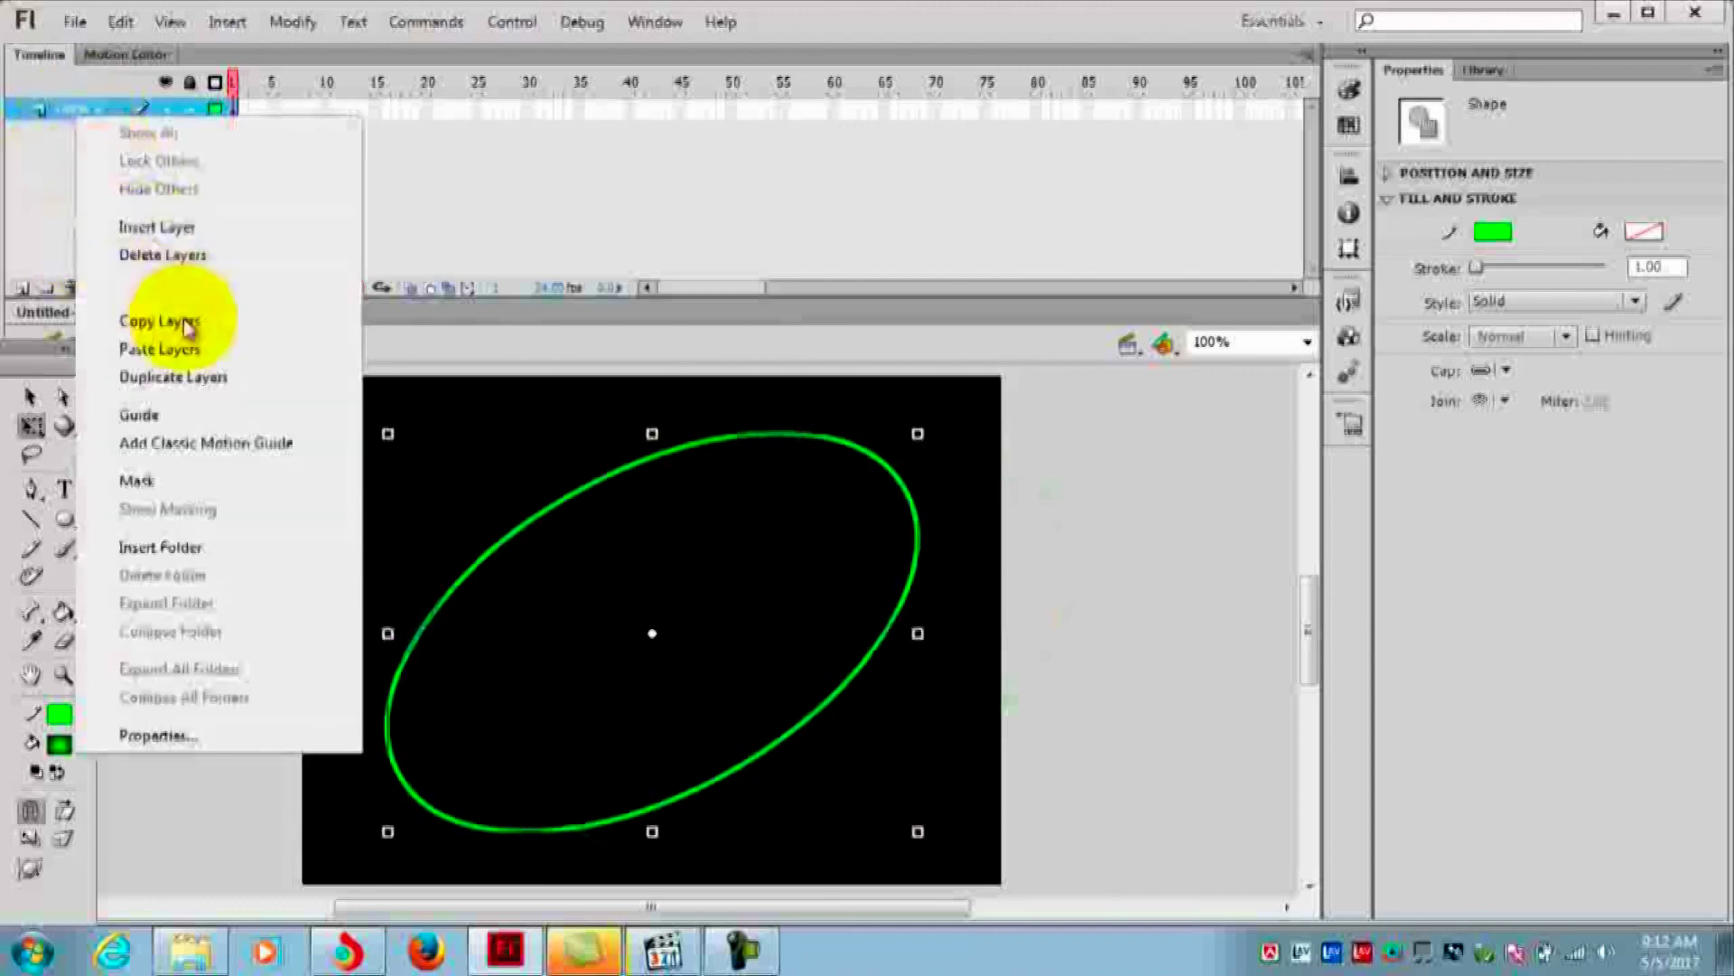
click(185, 374)
double_click(99, 138)
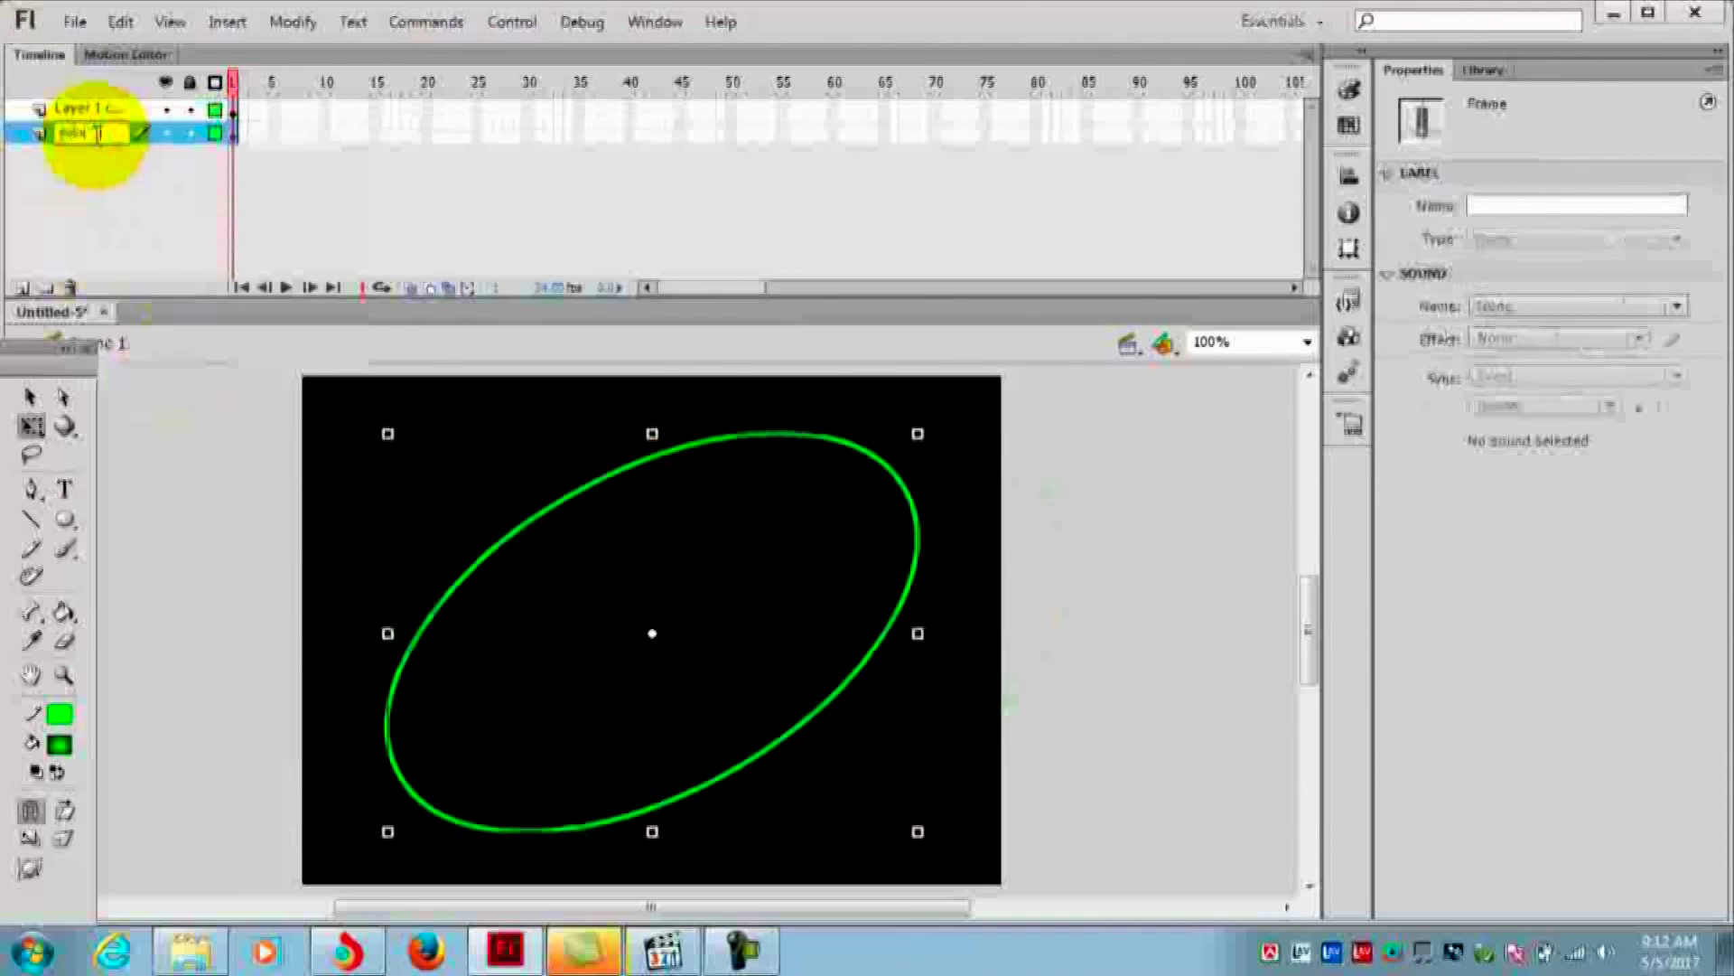
text(r 1)
double_click(95, 109)
text(solar 2)
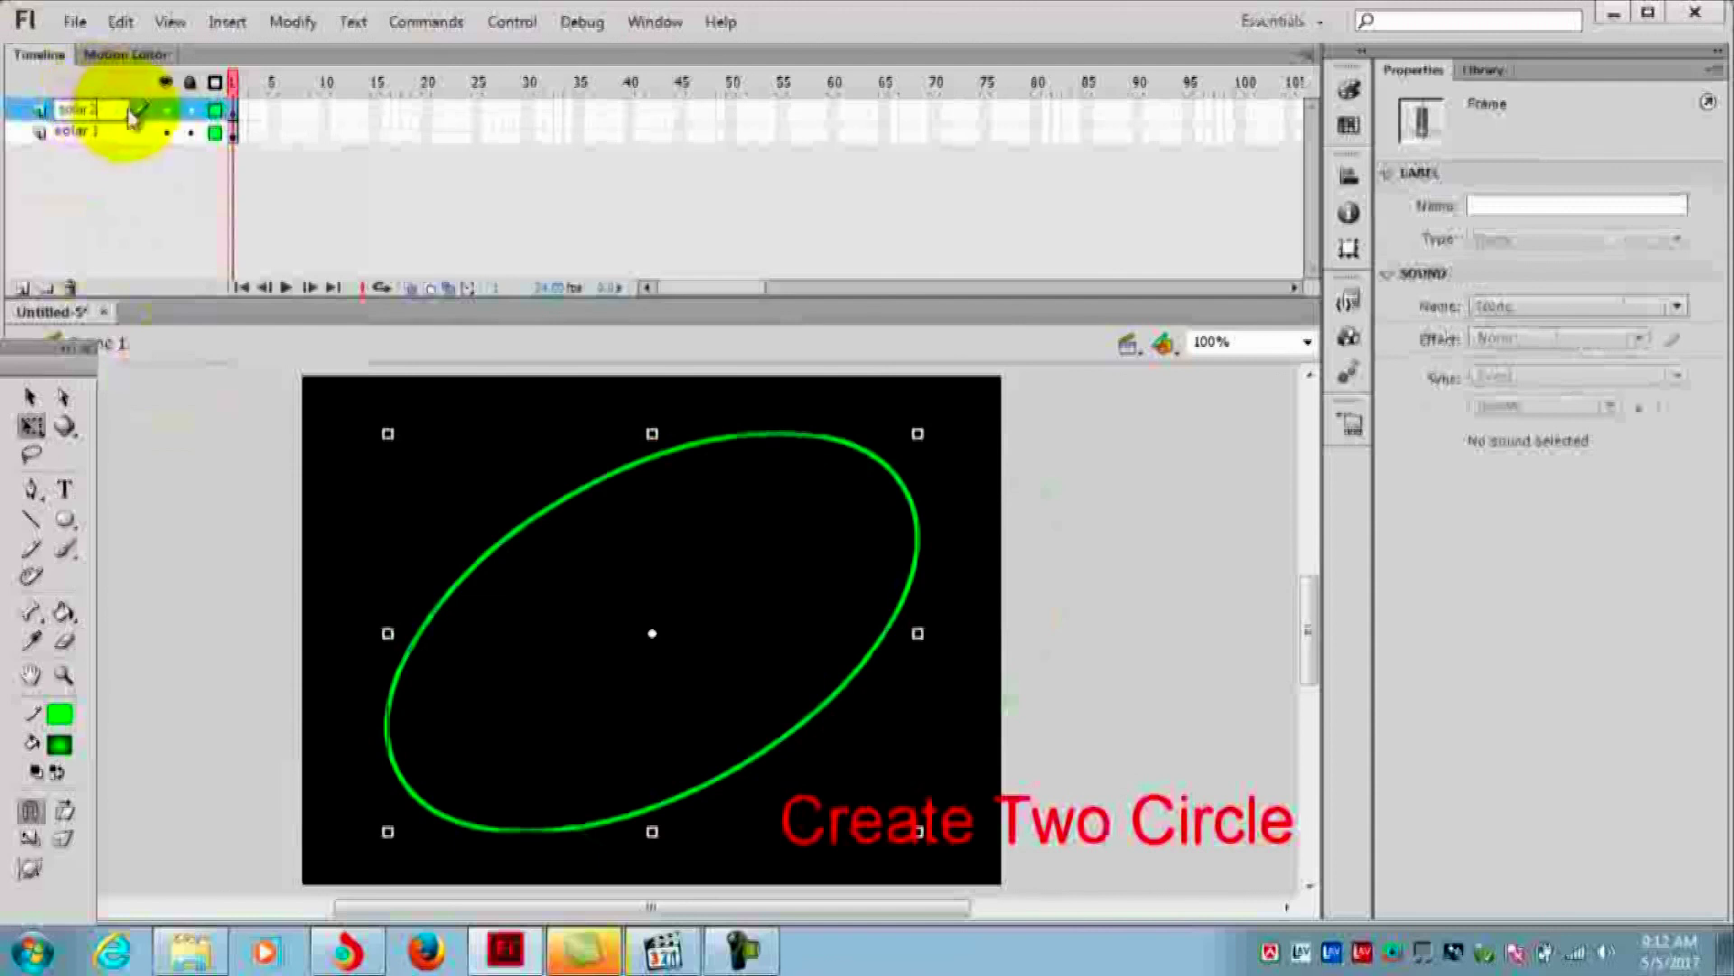
click(110, 104)
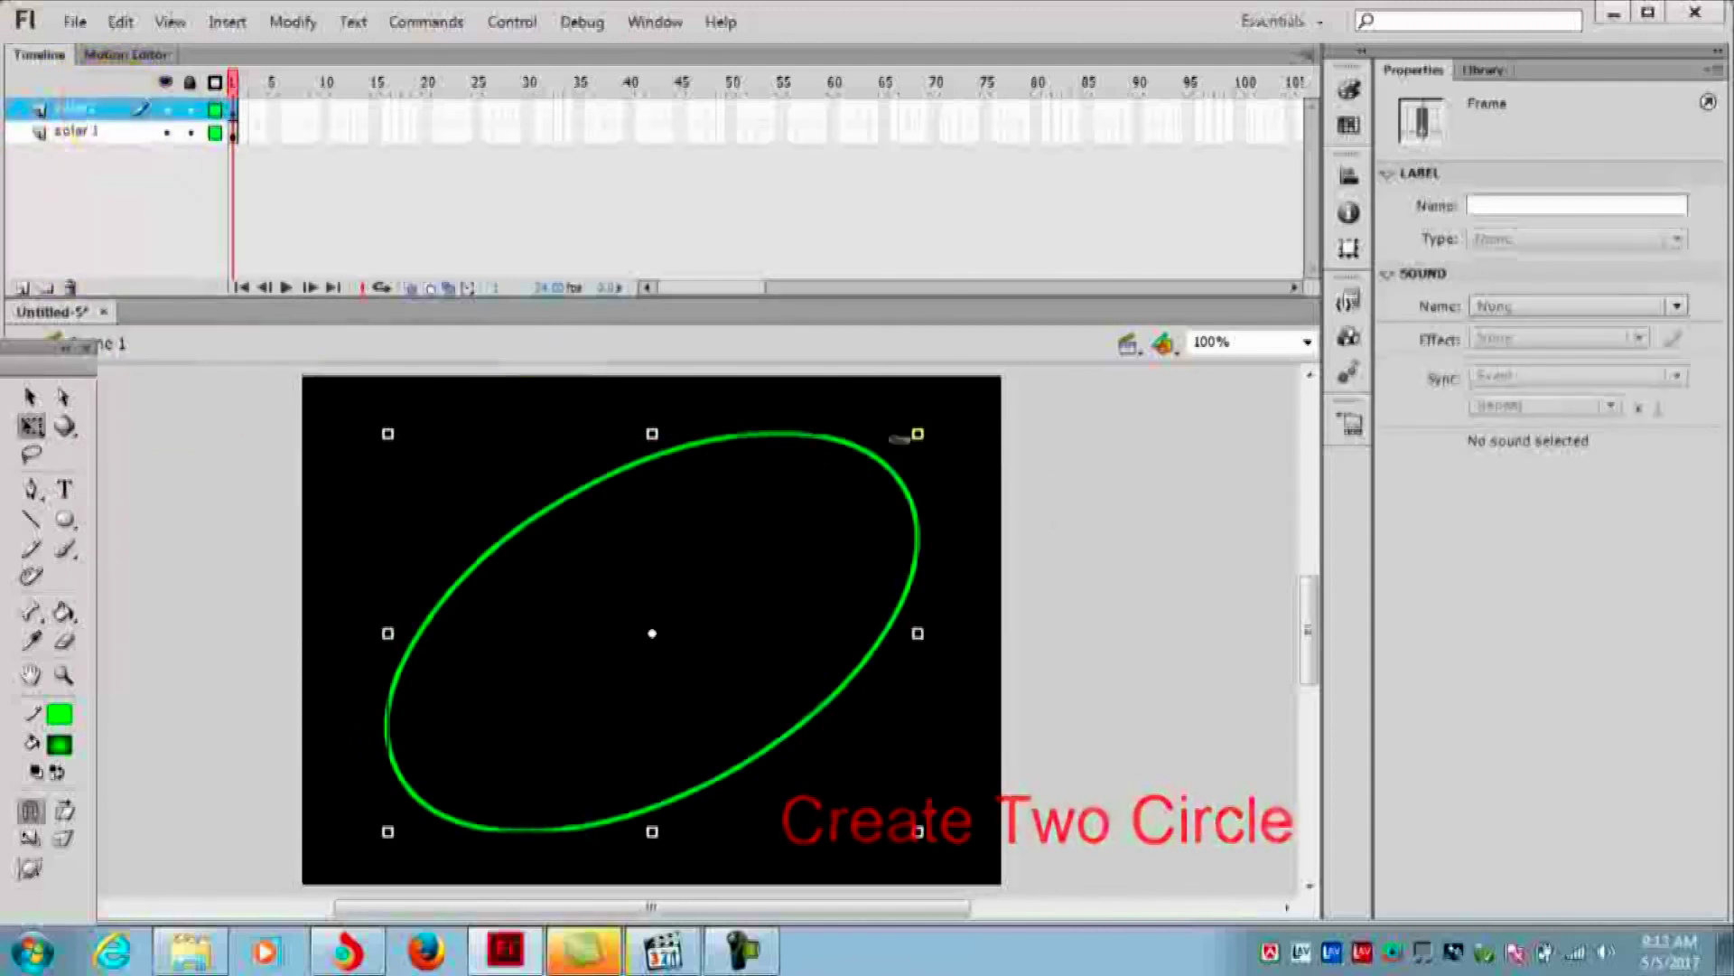
Scale the copied ellipse down into an inner orbit and add a new top layer
drag(918, 434, 827, 503)
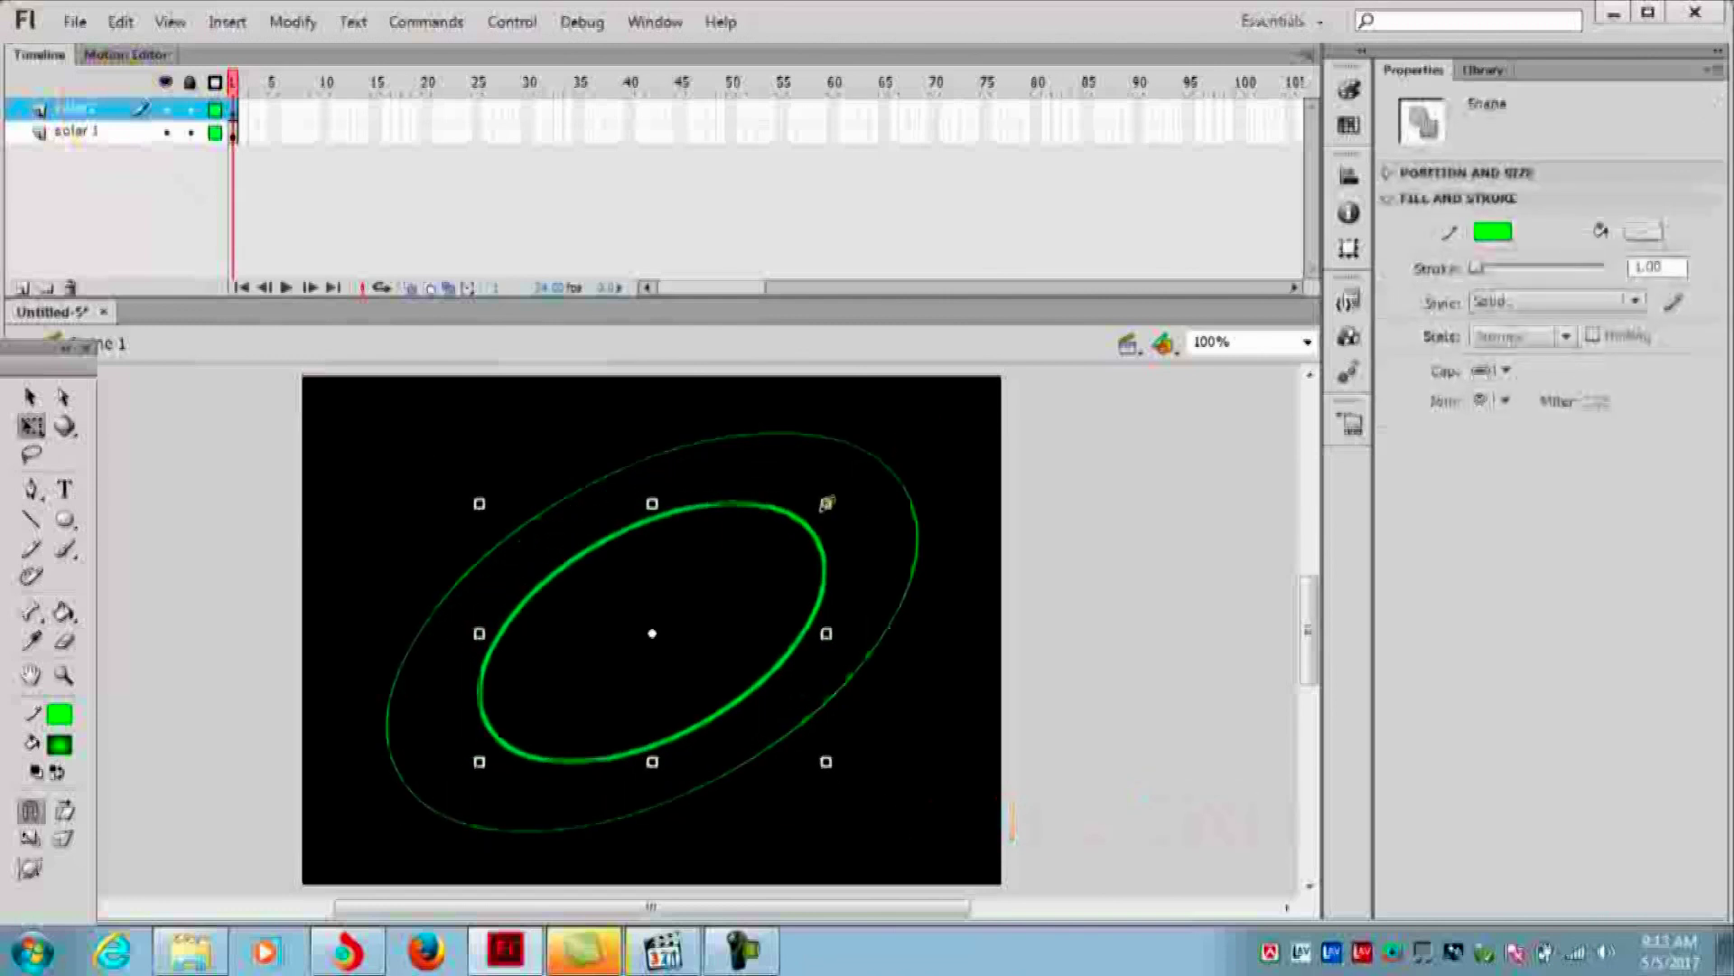
click(352, 462)
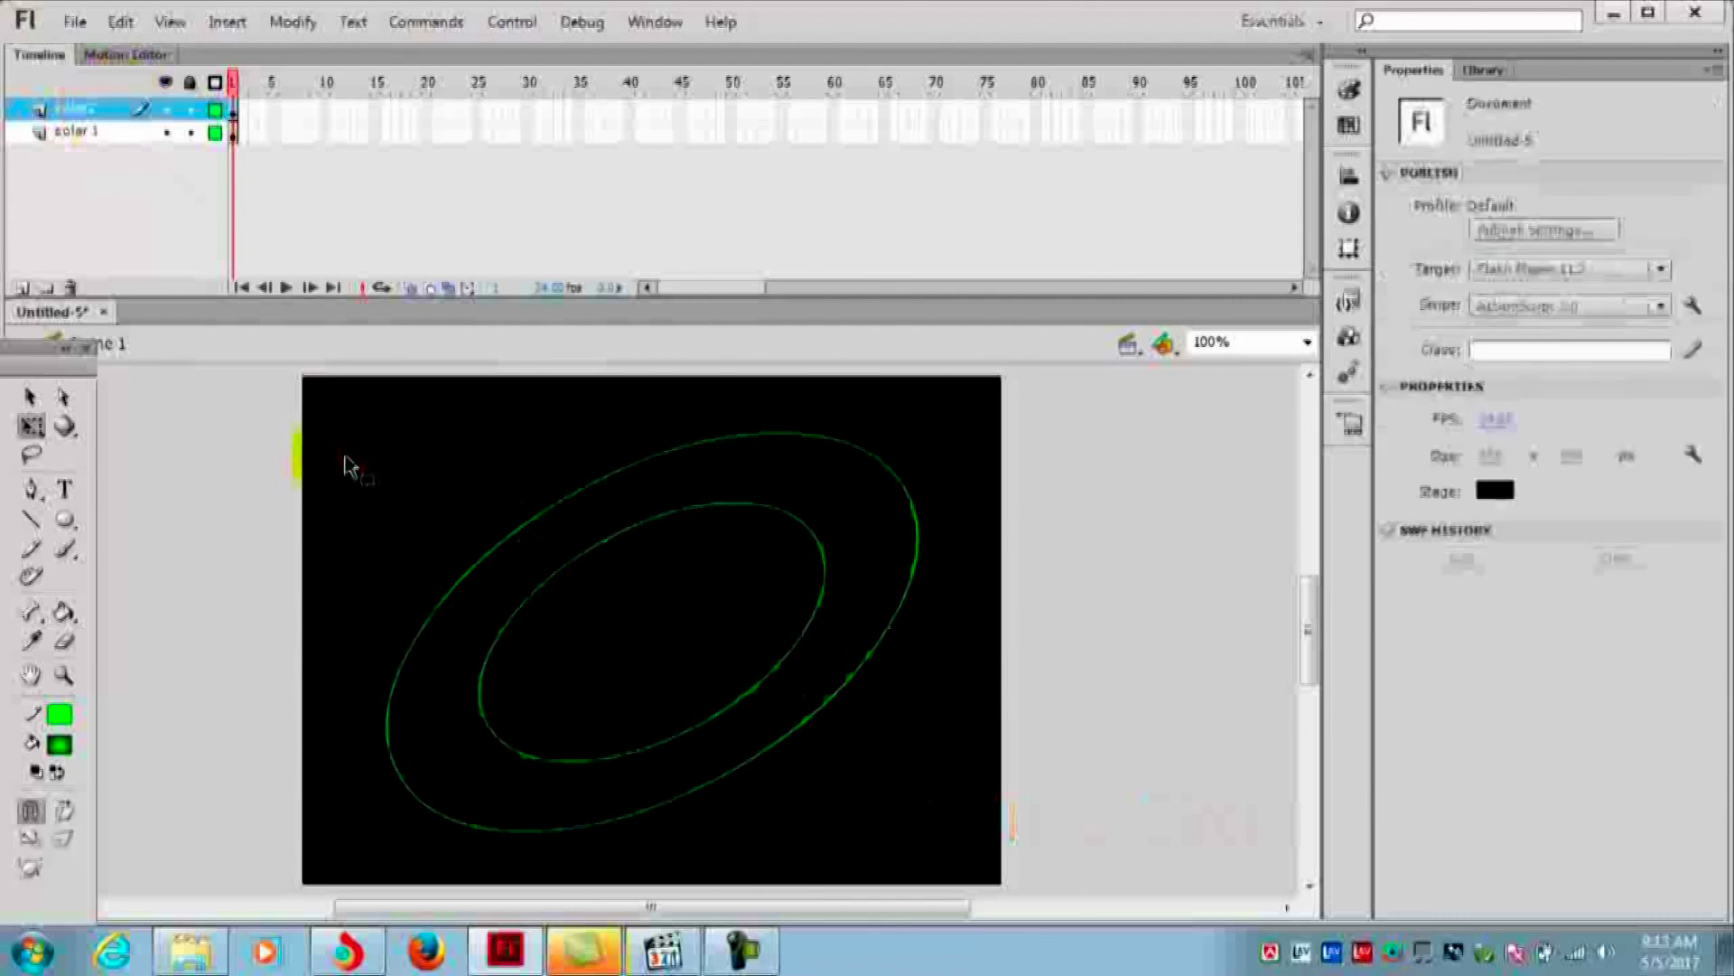
click(67, 517)
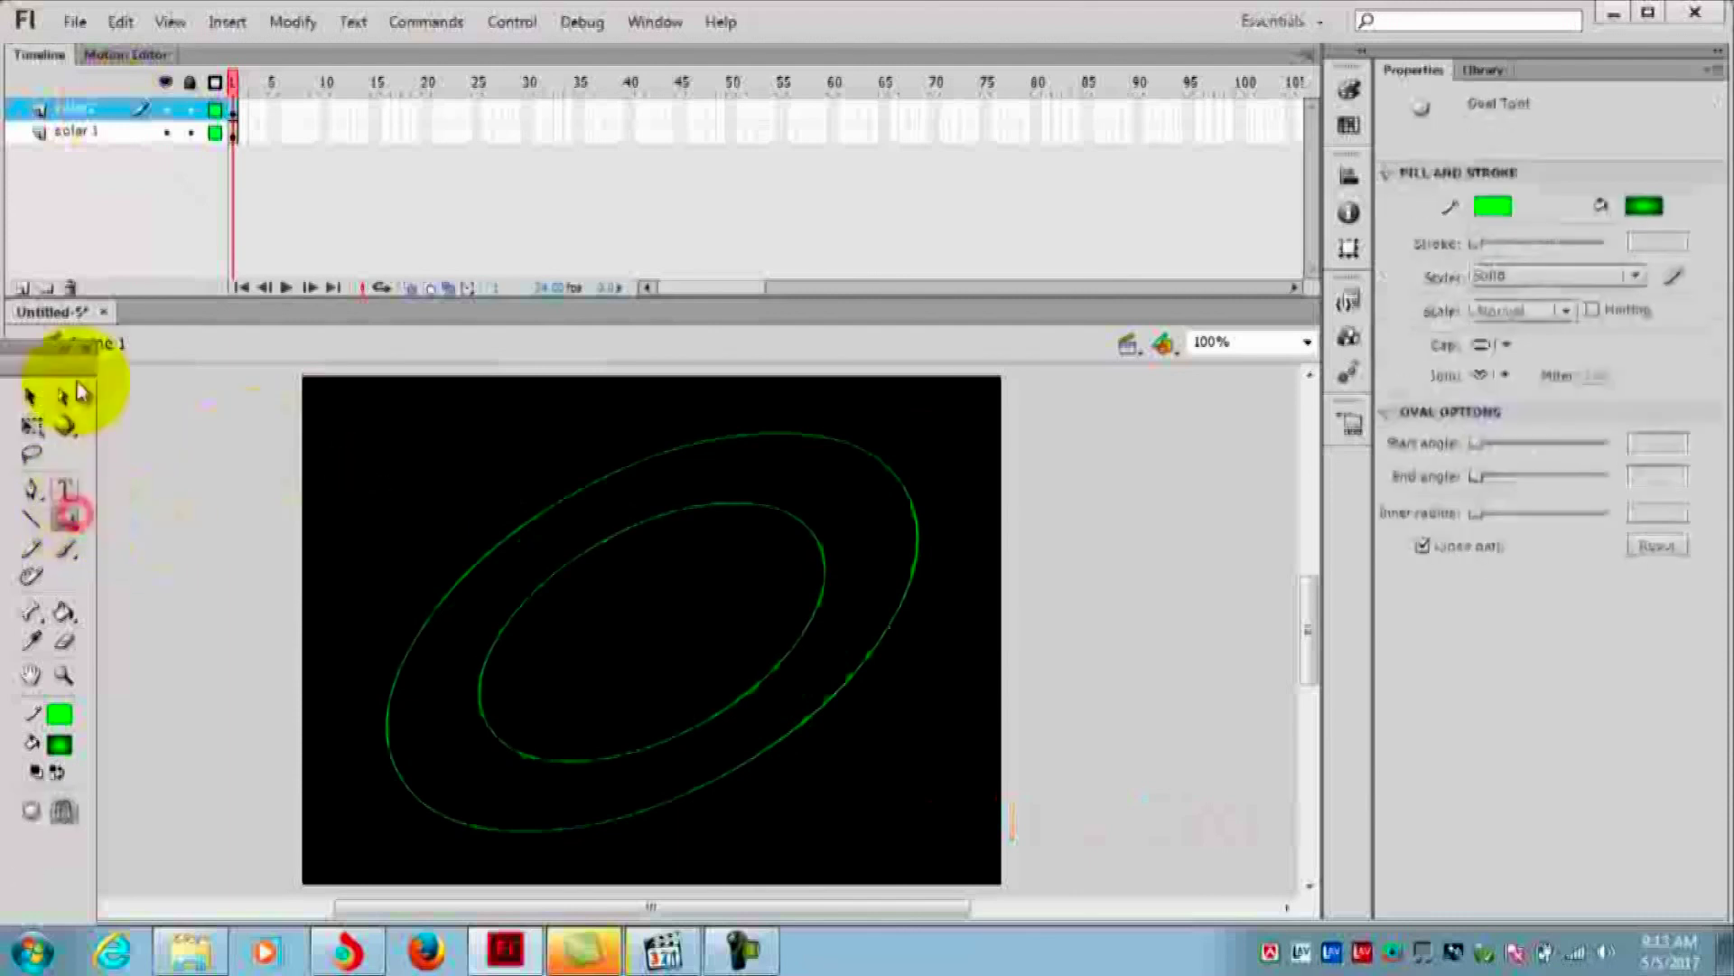
click(22, 287)
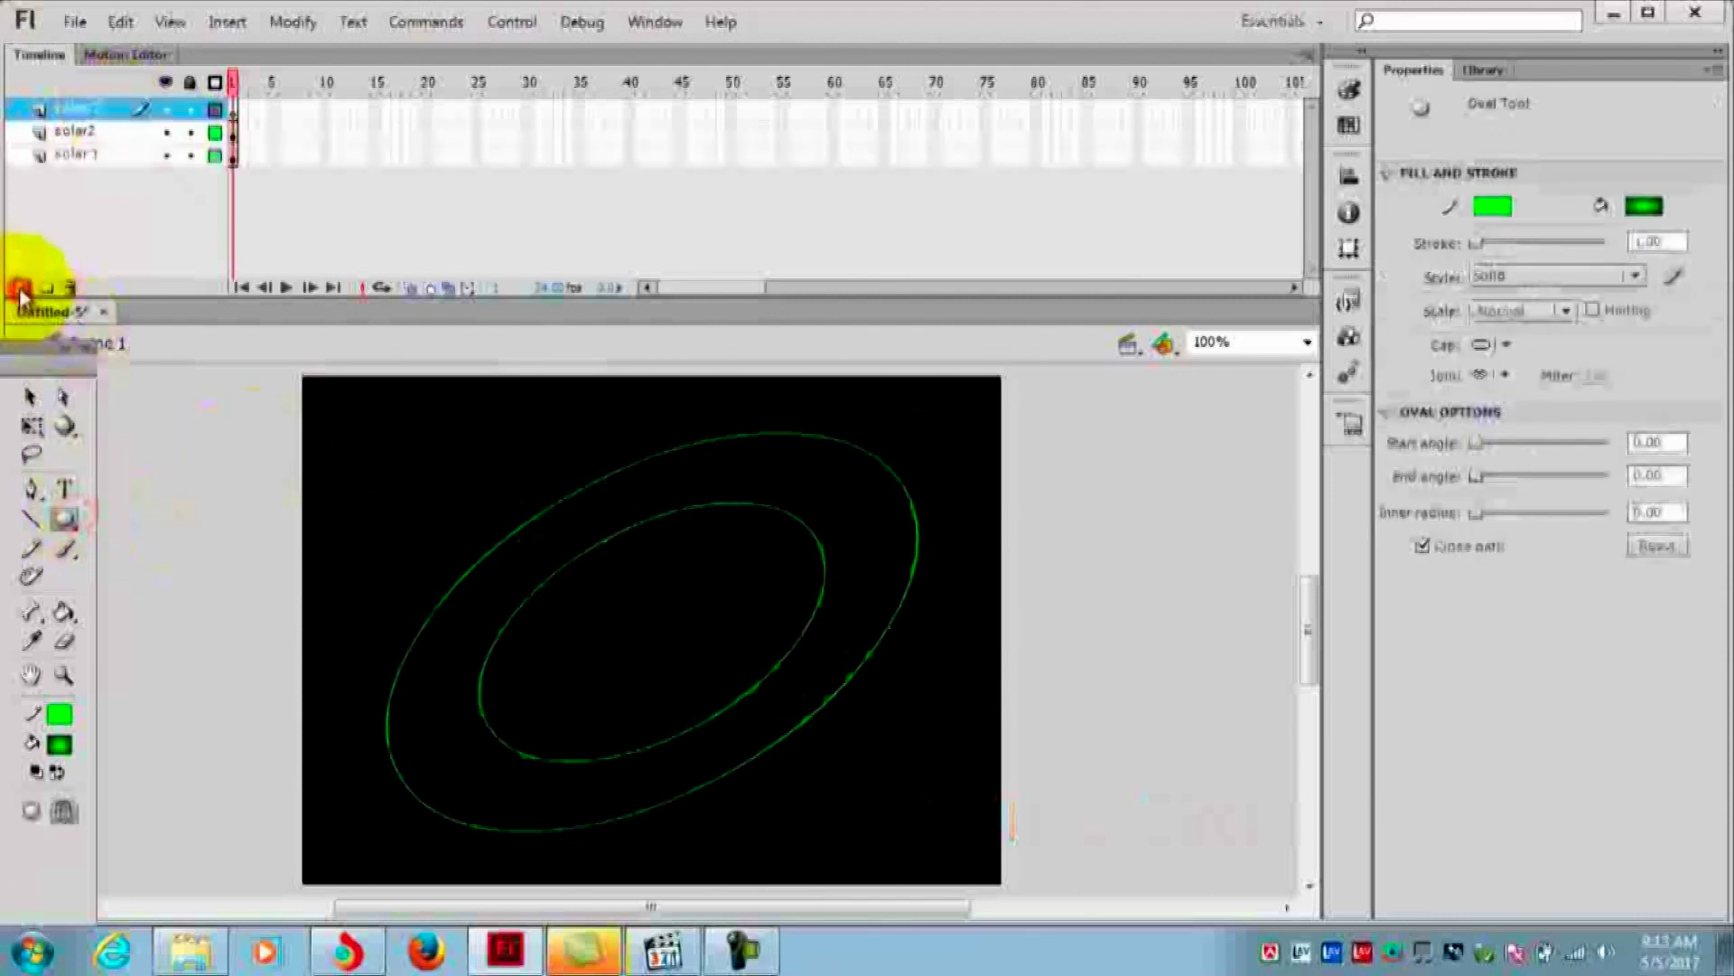
double_click(73, 112)
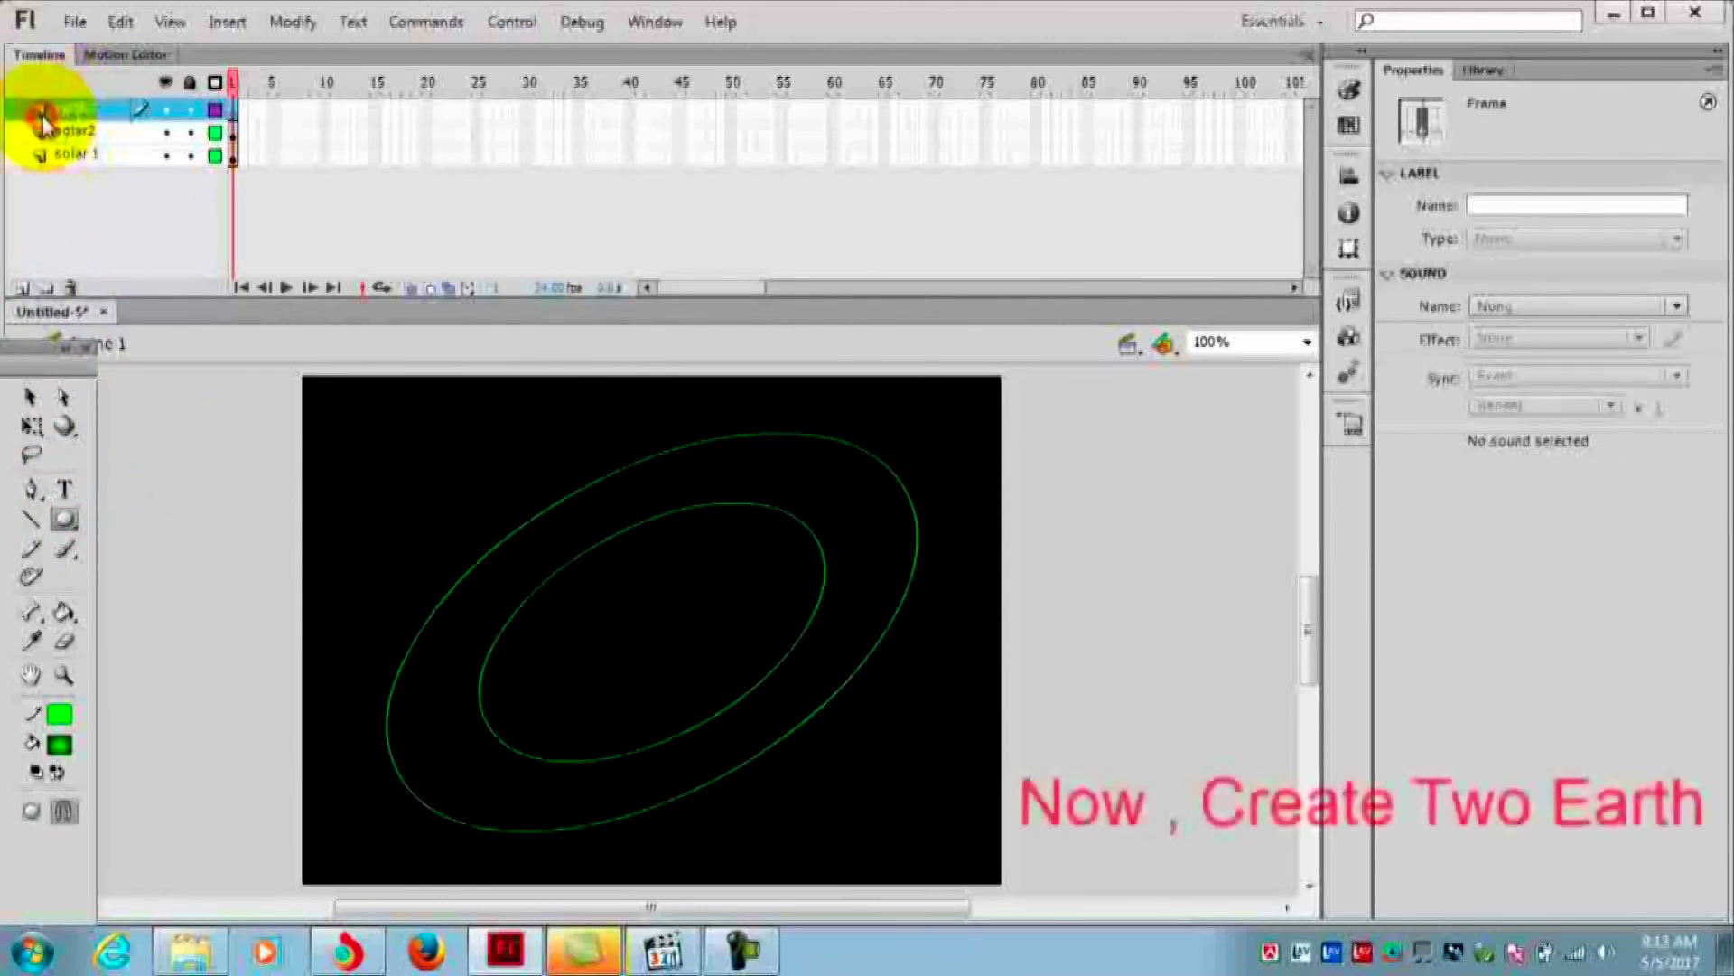
Name the new layer 'earth 1', duplicate it, and rename the earth layers
key(Return)
right_click(69, 117)
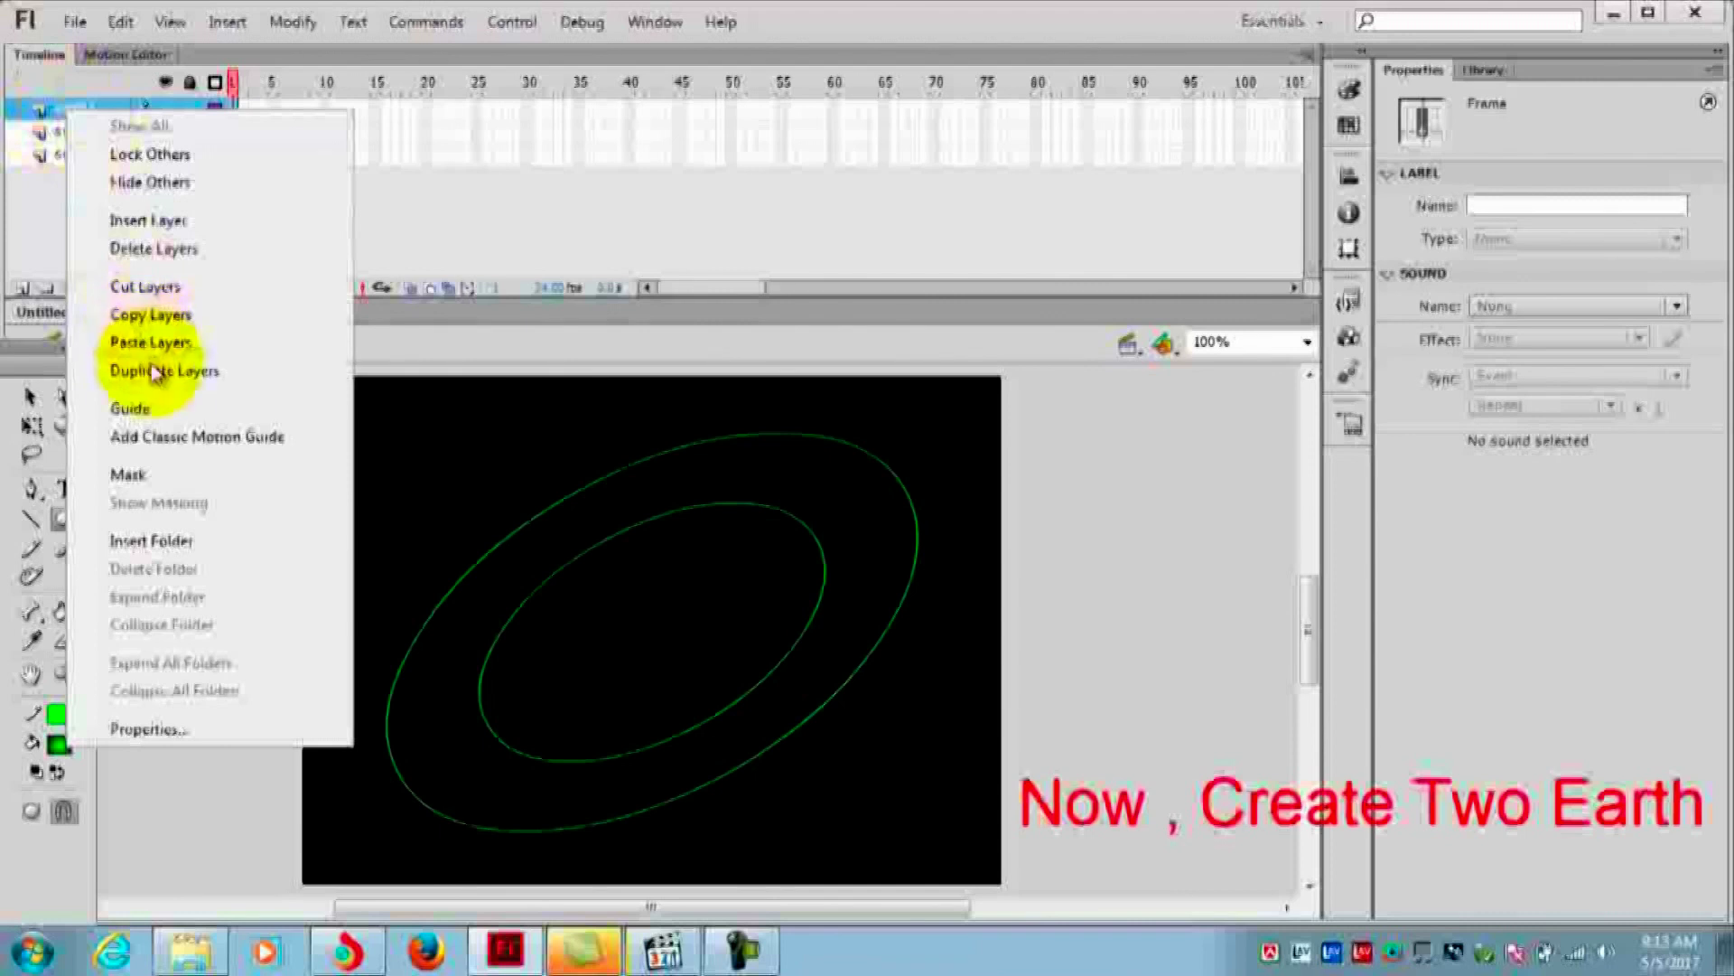
click(149, 220)
double_click(95, 111)
click(90, 108)
text(erth 2)
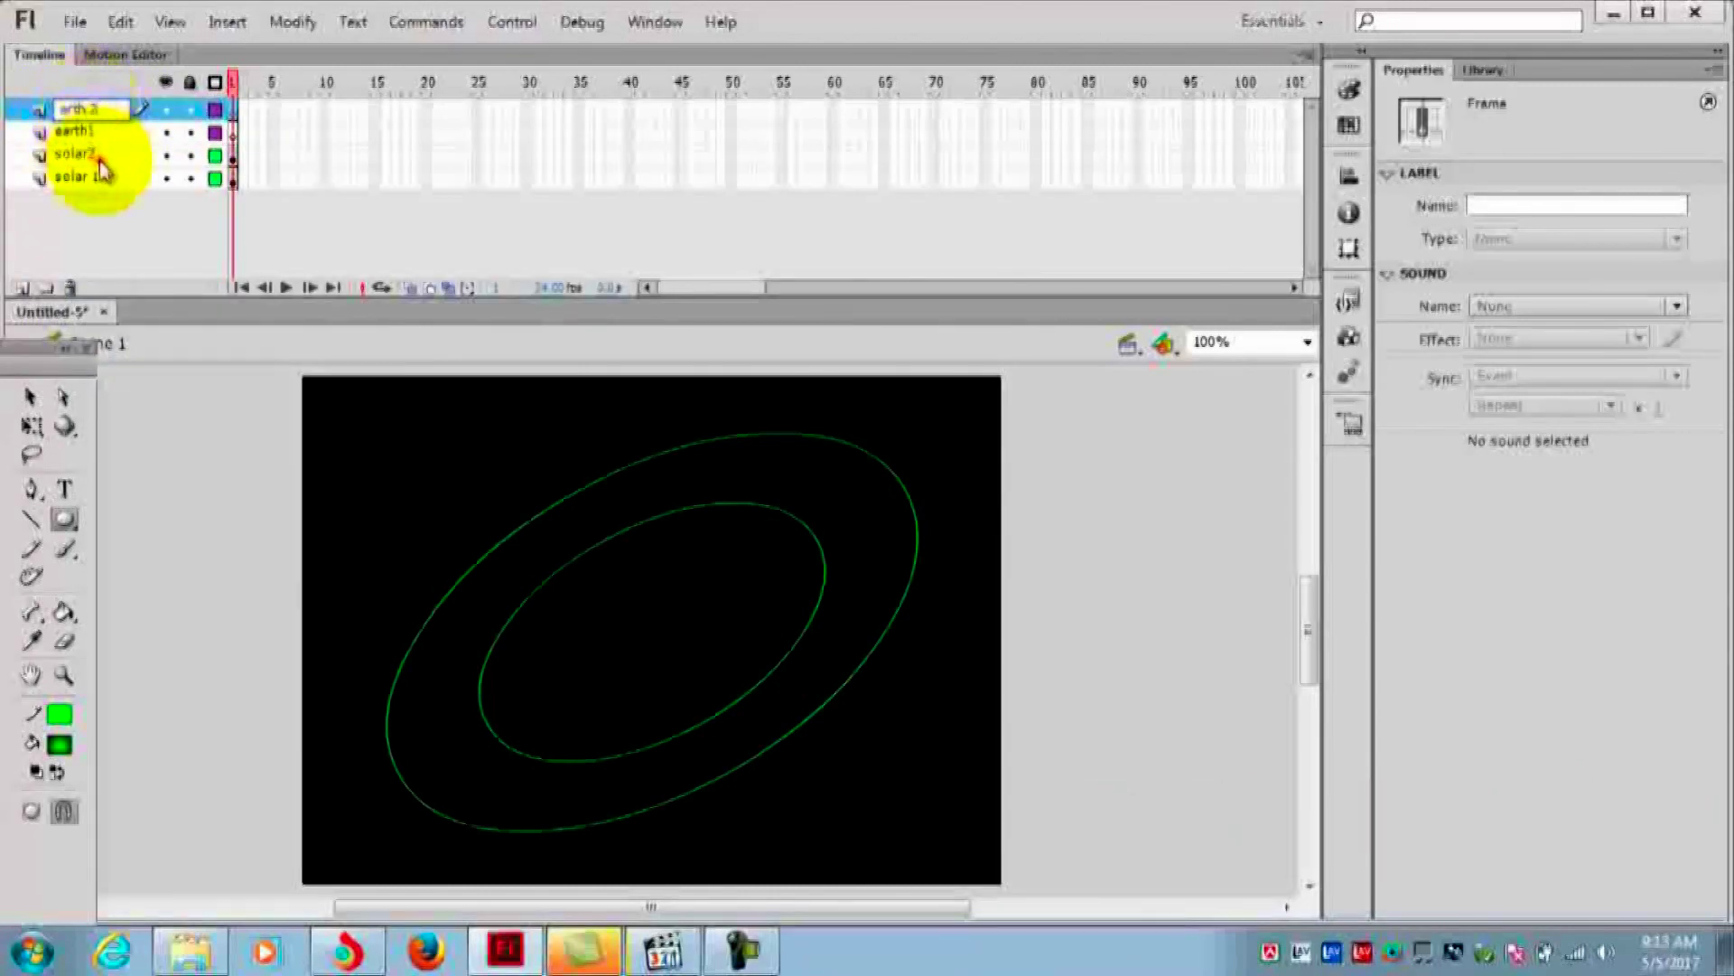
click(88, 133)
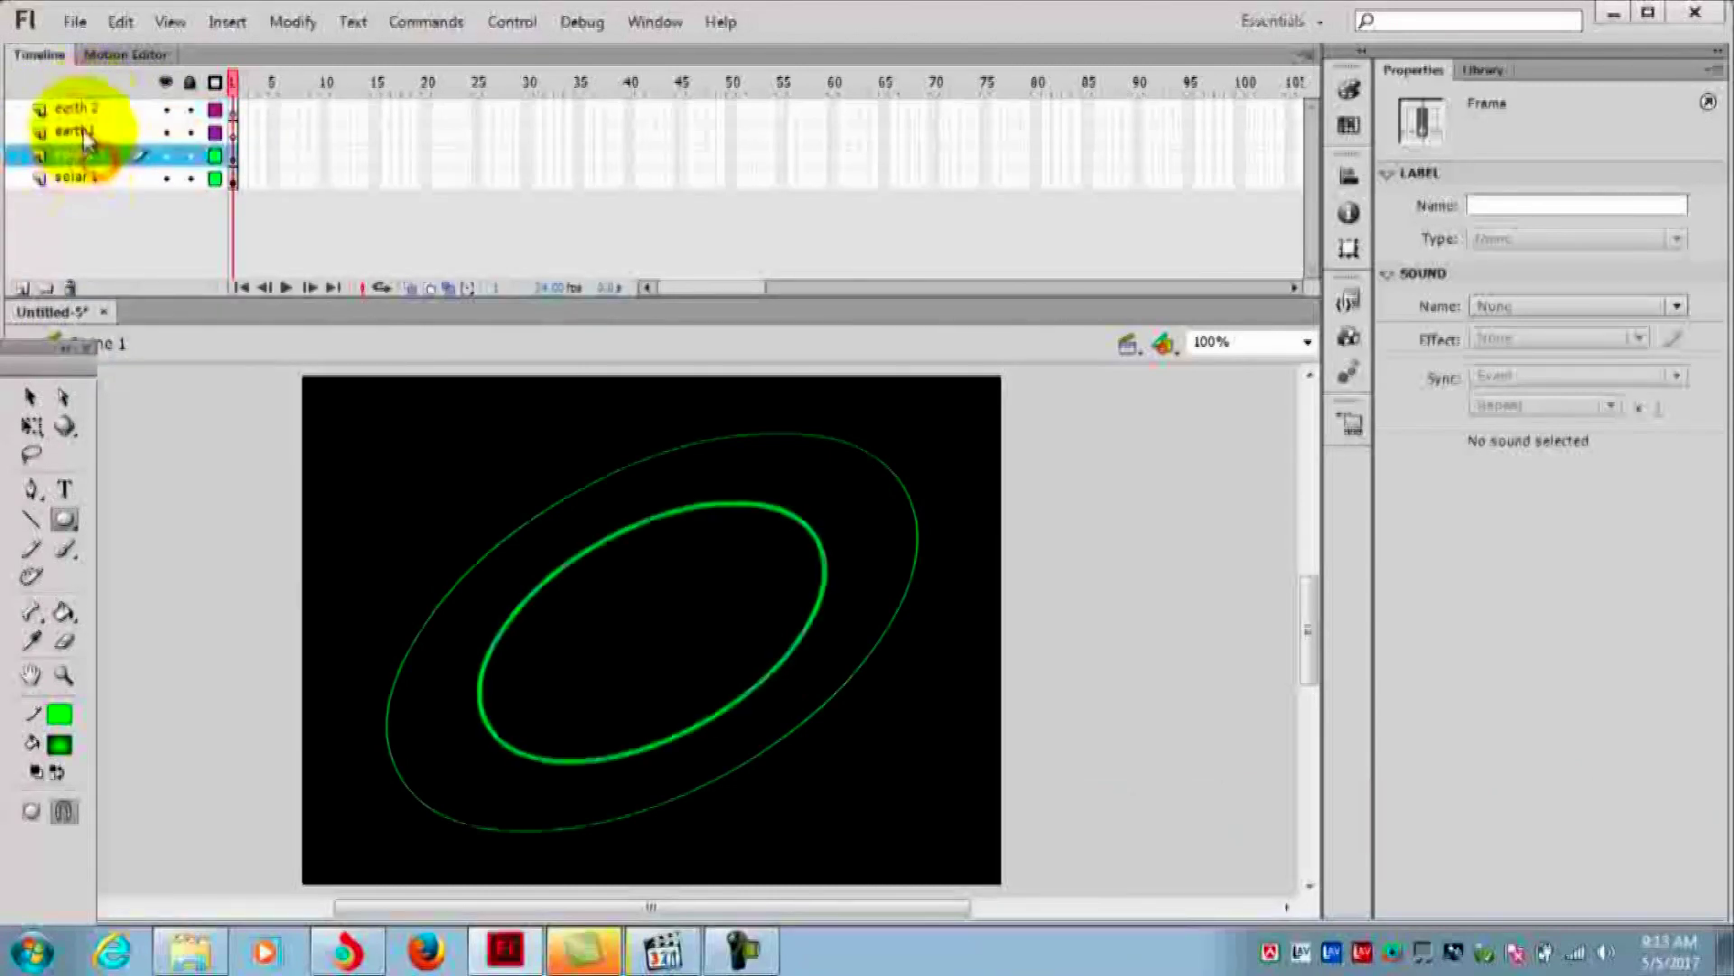
double_click(86, 134)
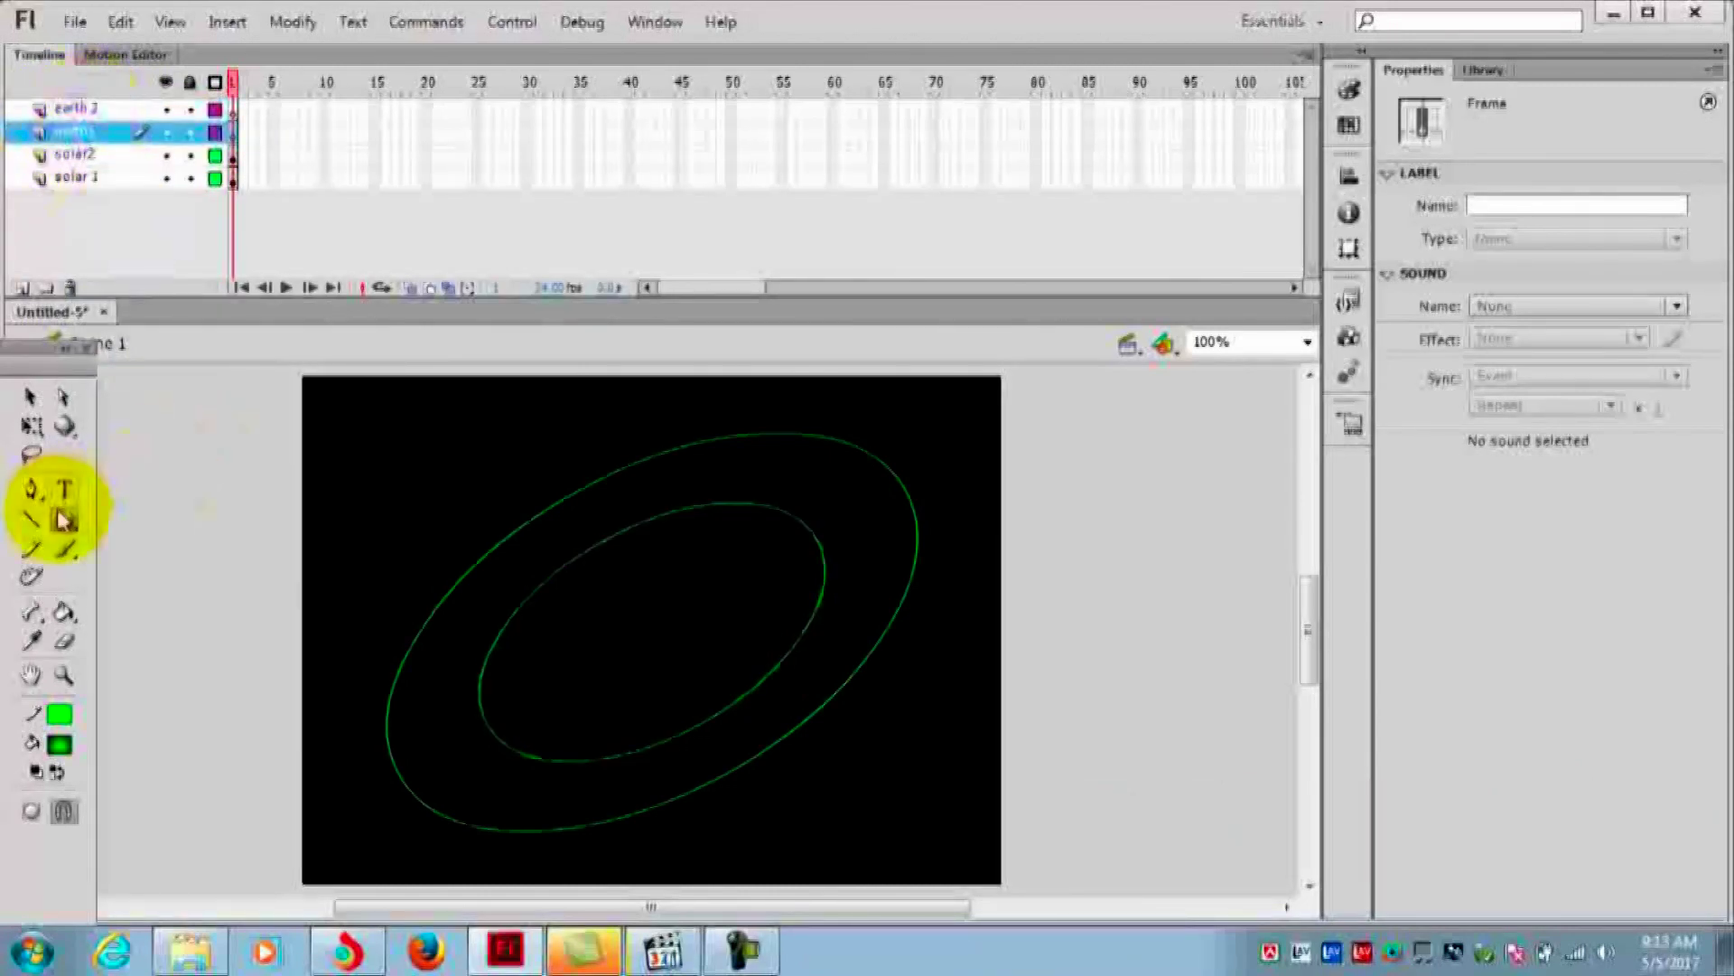
Draw a small green radial-gradient ball near the stage's top-left corner
drag(371, 434, 419, 477)
click(30, 396)
click(400, 439)
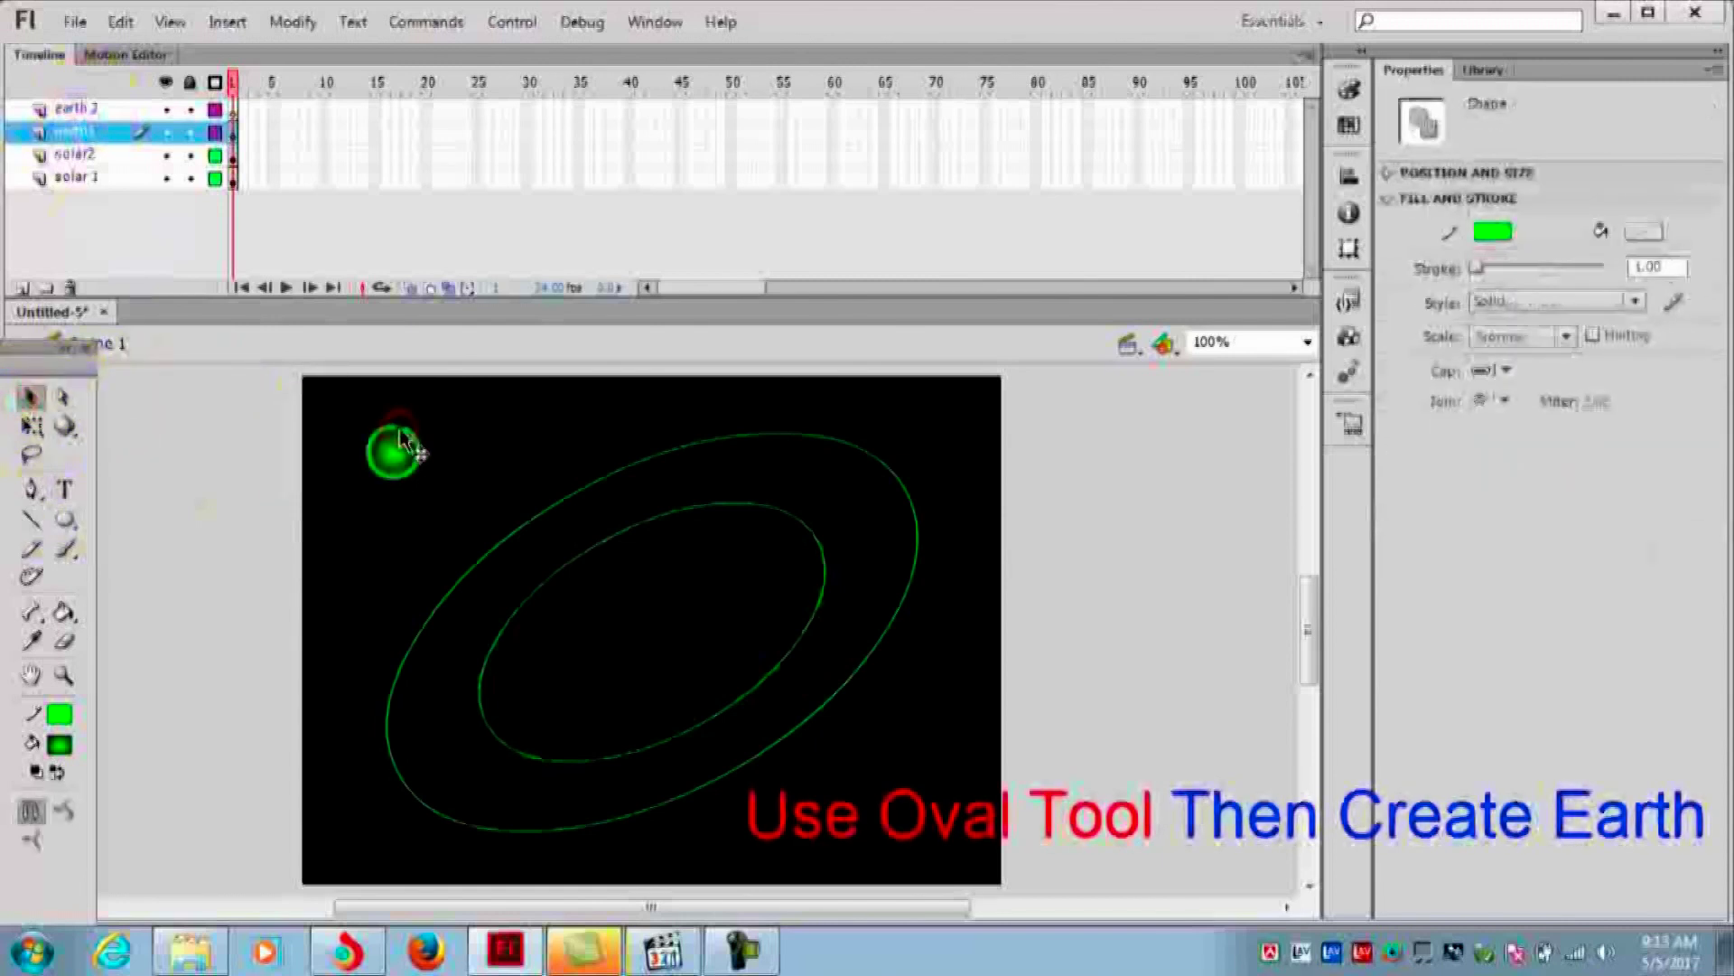
right_click(406, 435)
click(458, 398)
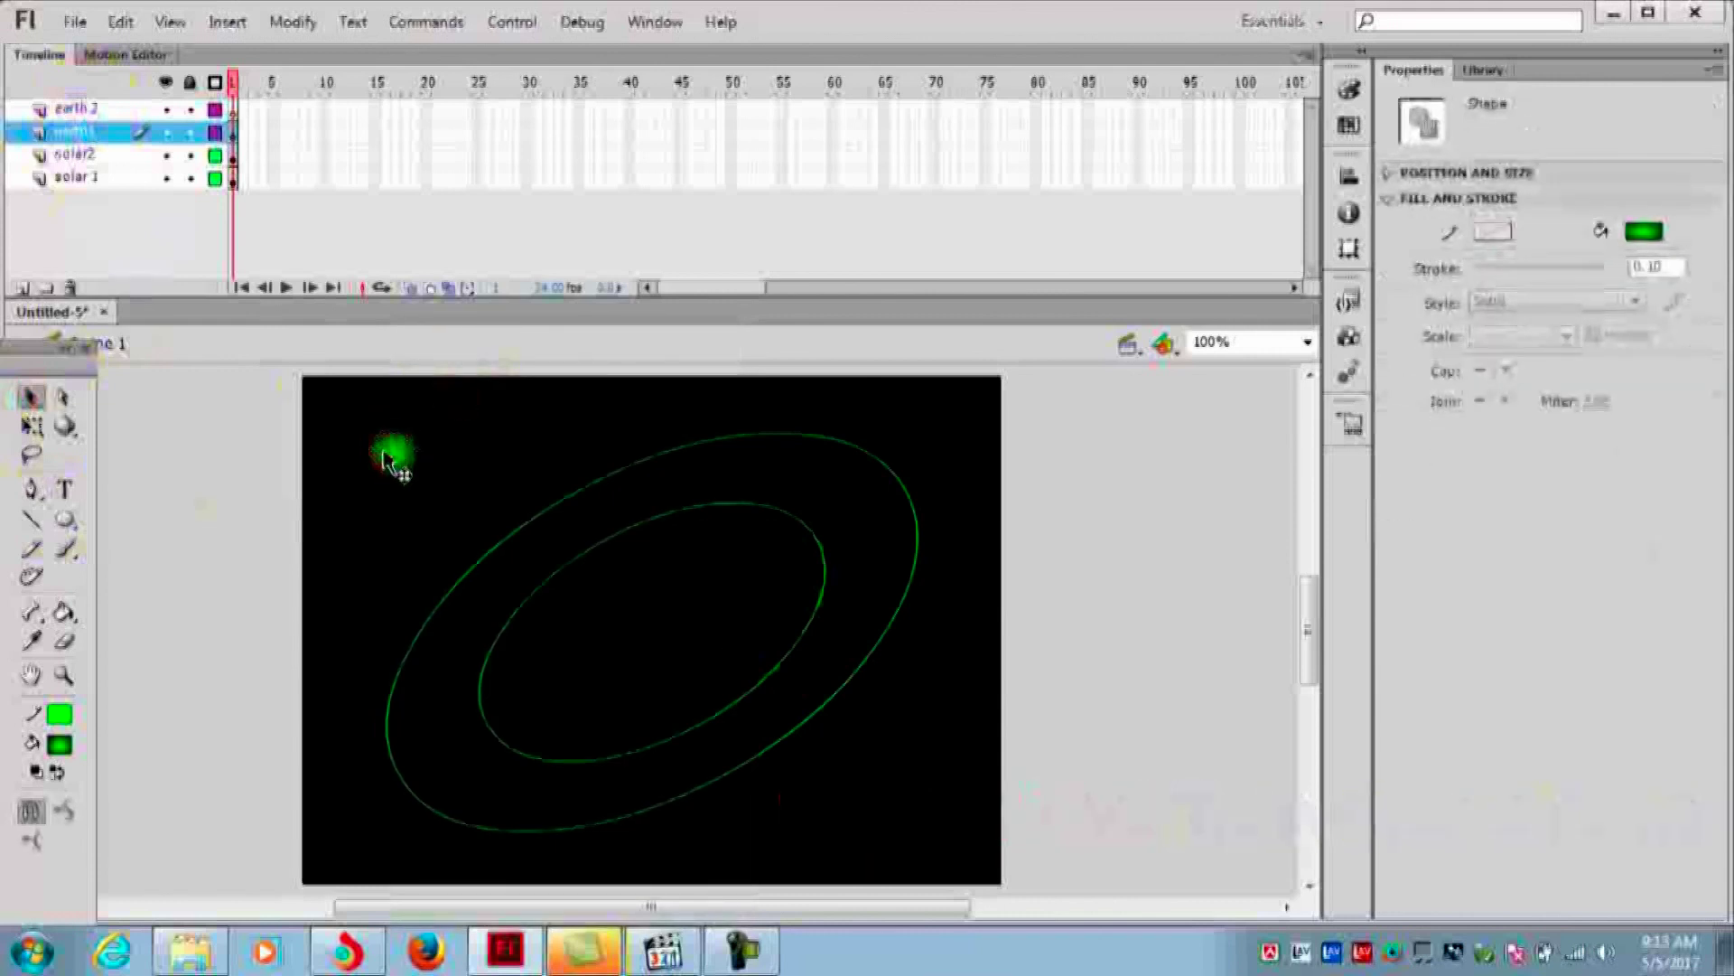
click(474, 441)
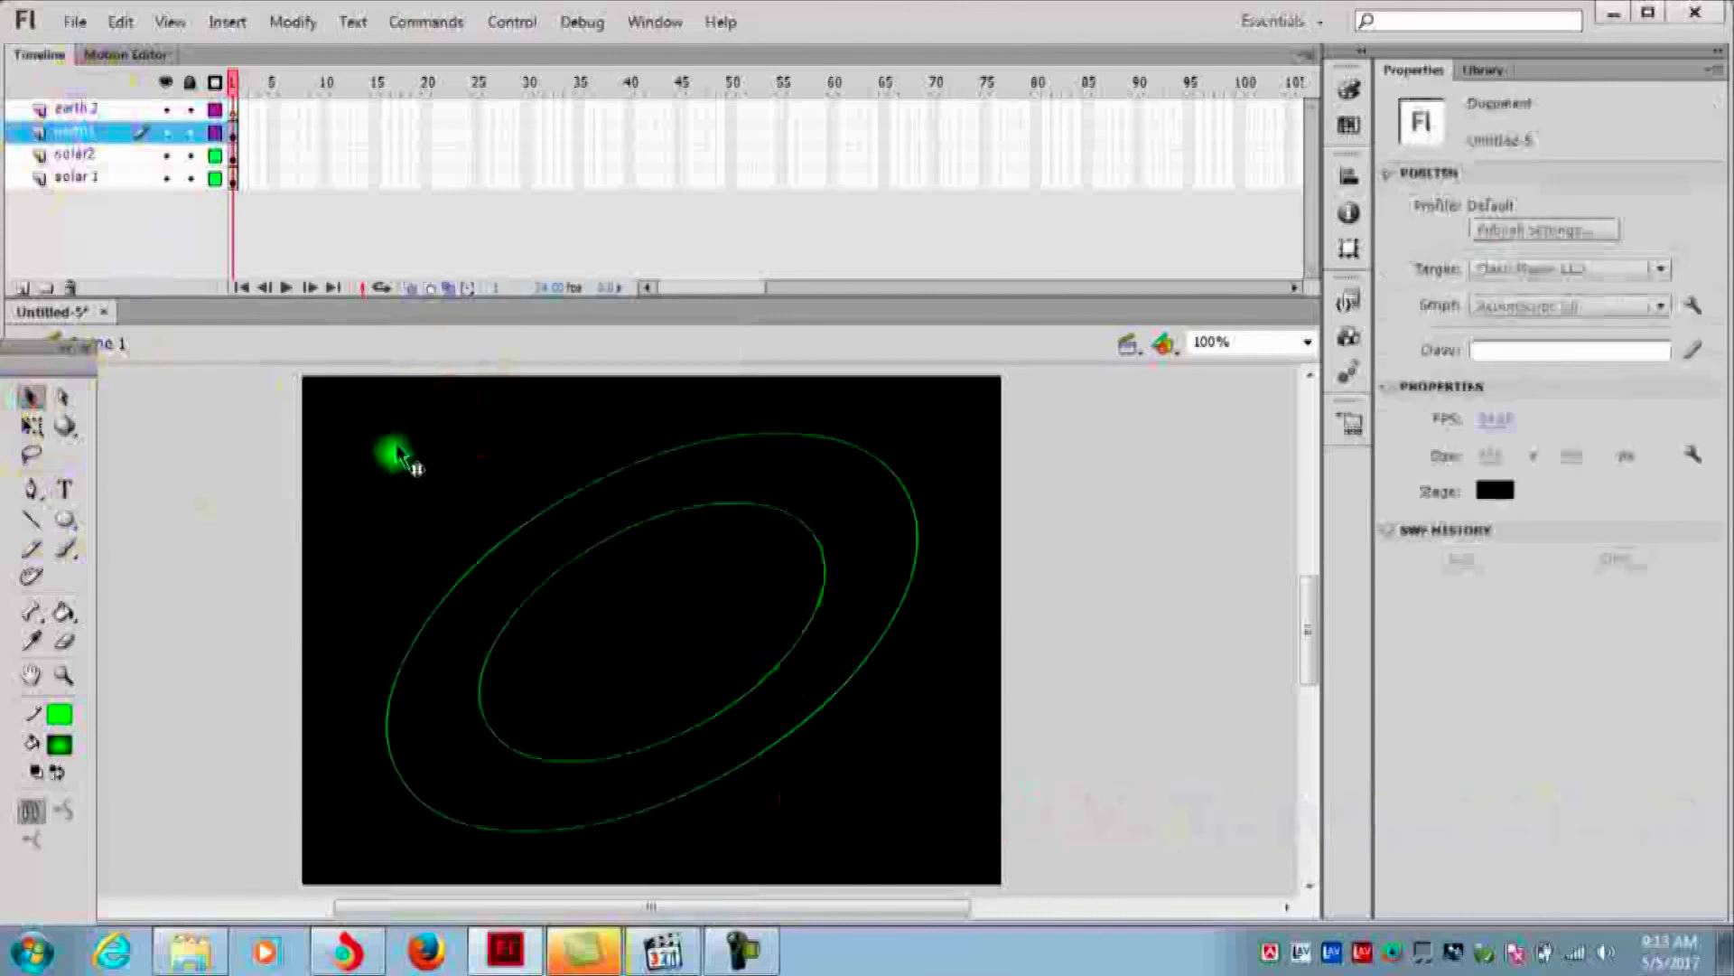
right_click(95, 140)
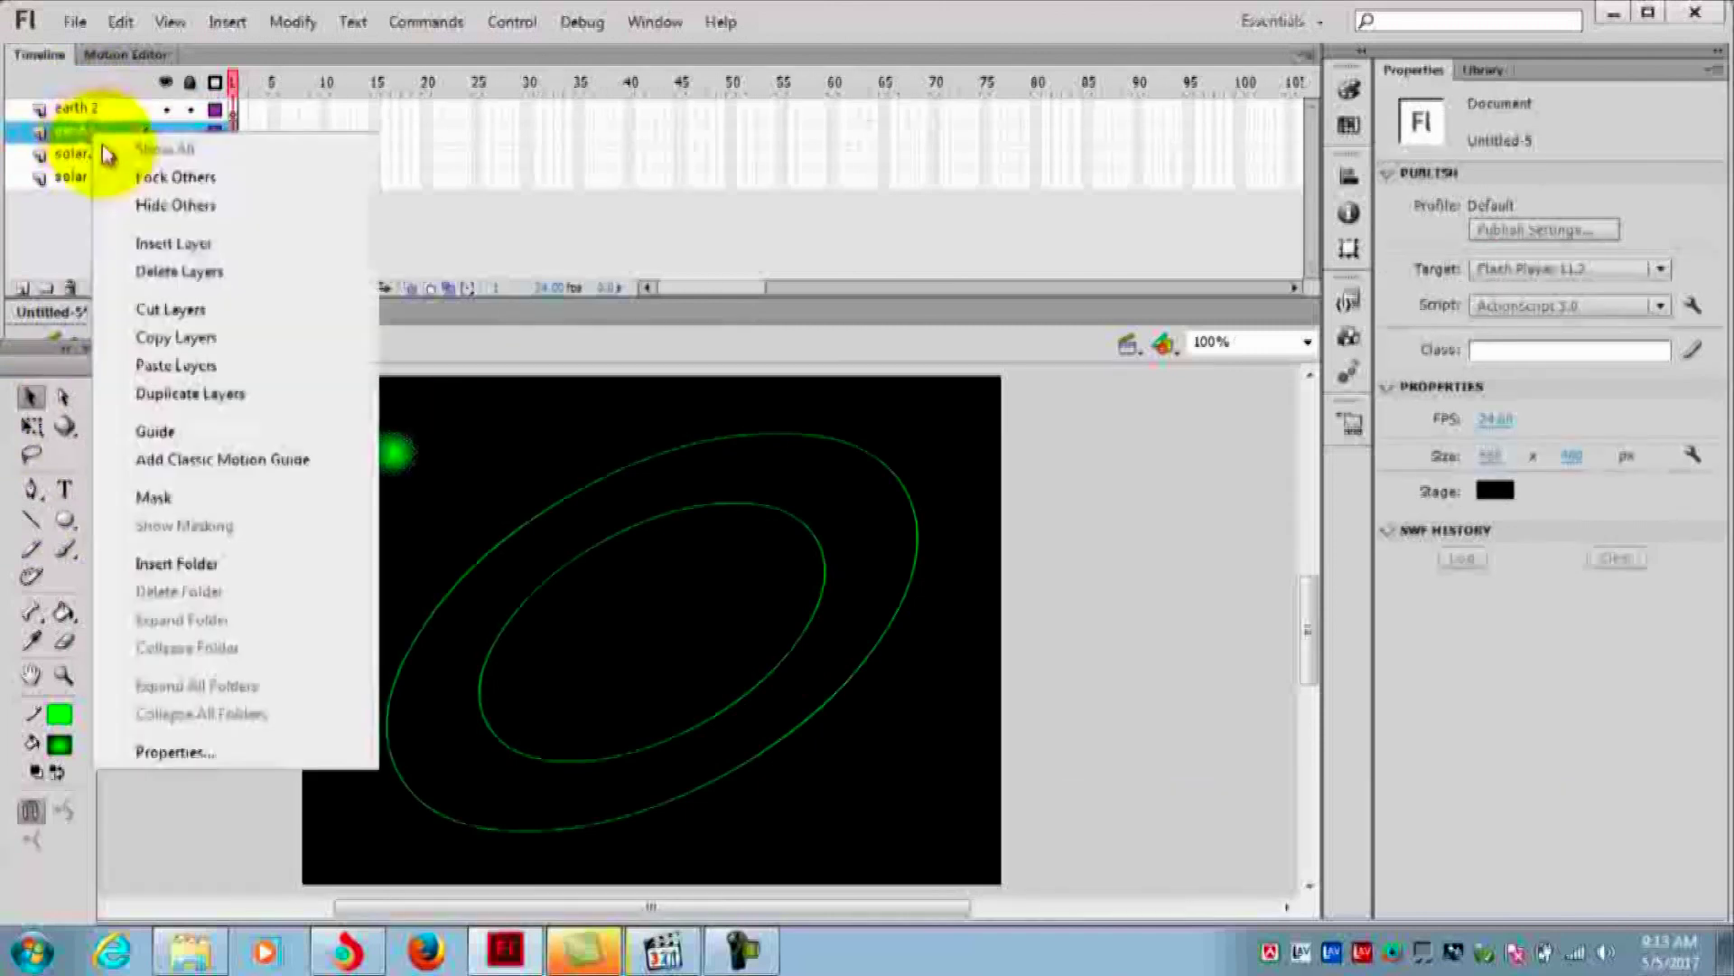
Copy the green ball's layer and paste it at the top of the layer stack
click(167, 338)
click(81, 113)
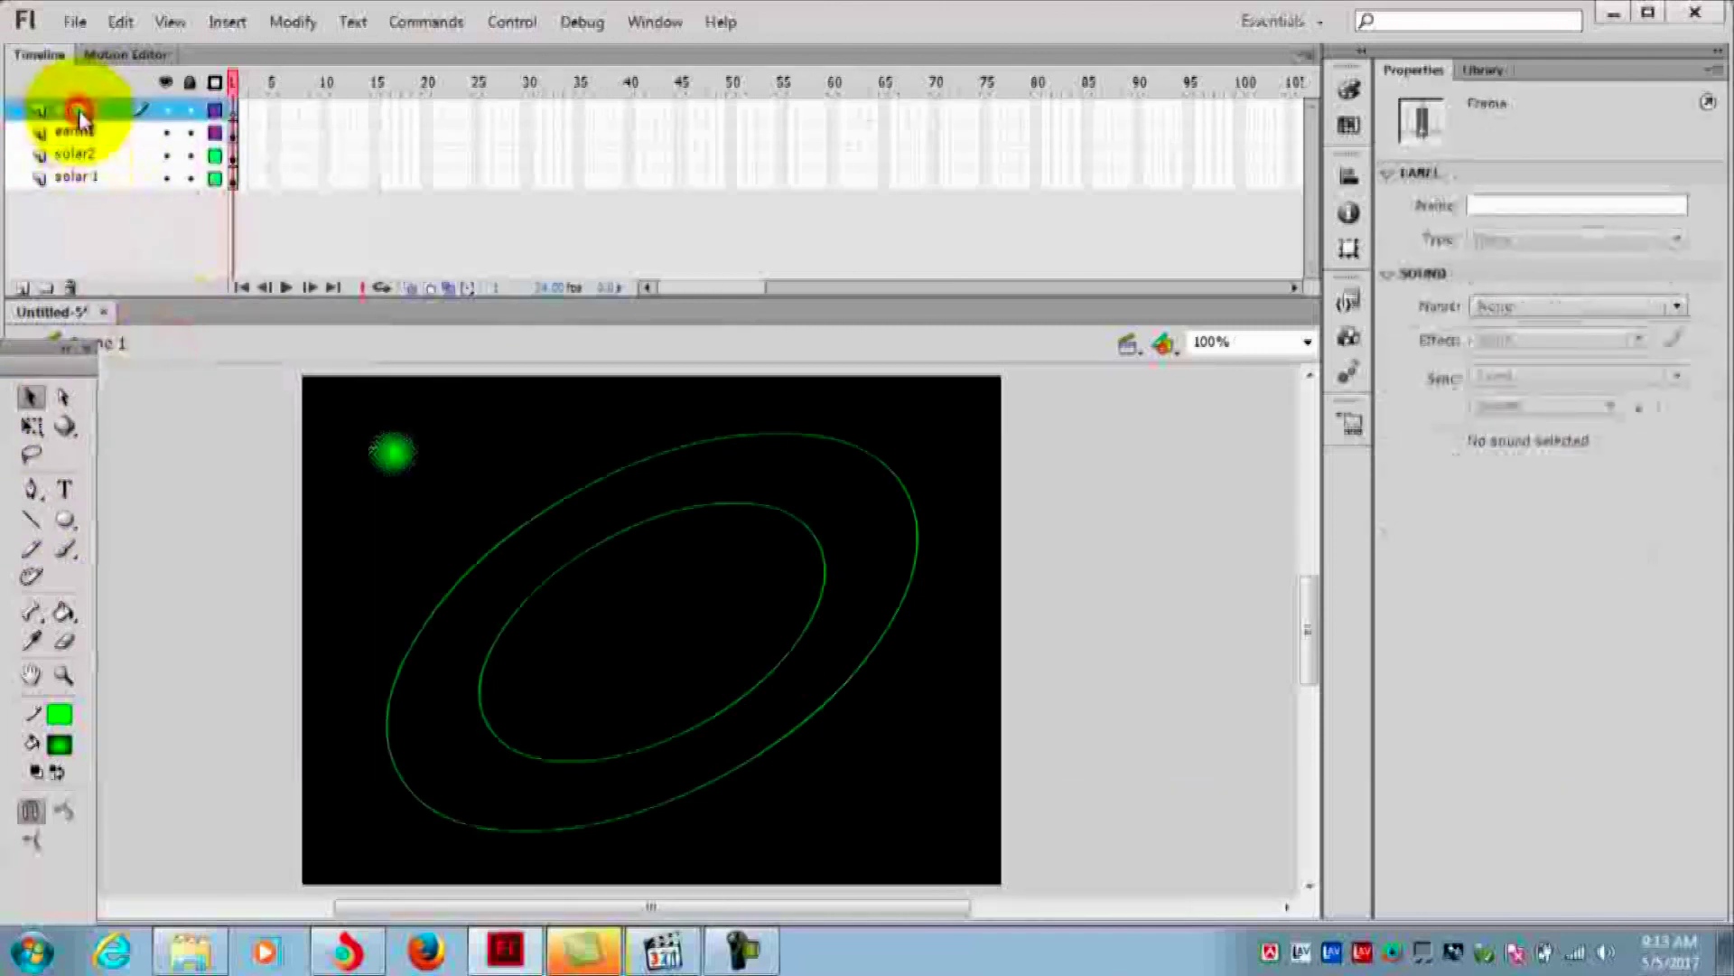
right_click(80, 108)
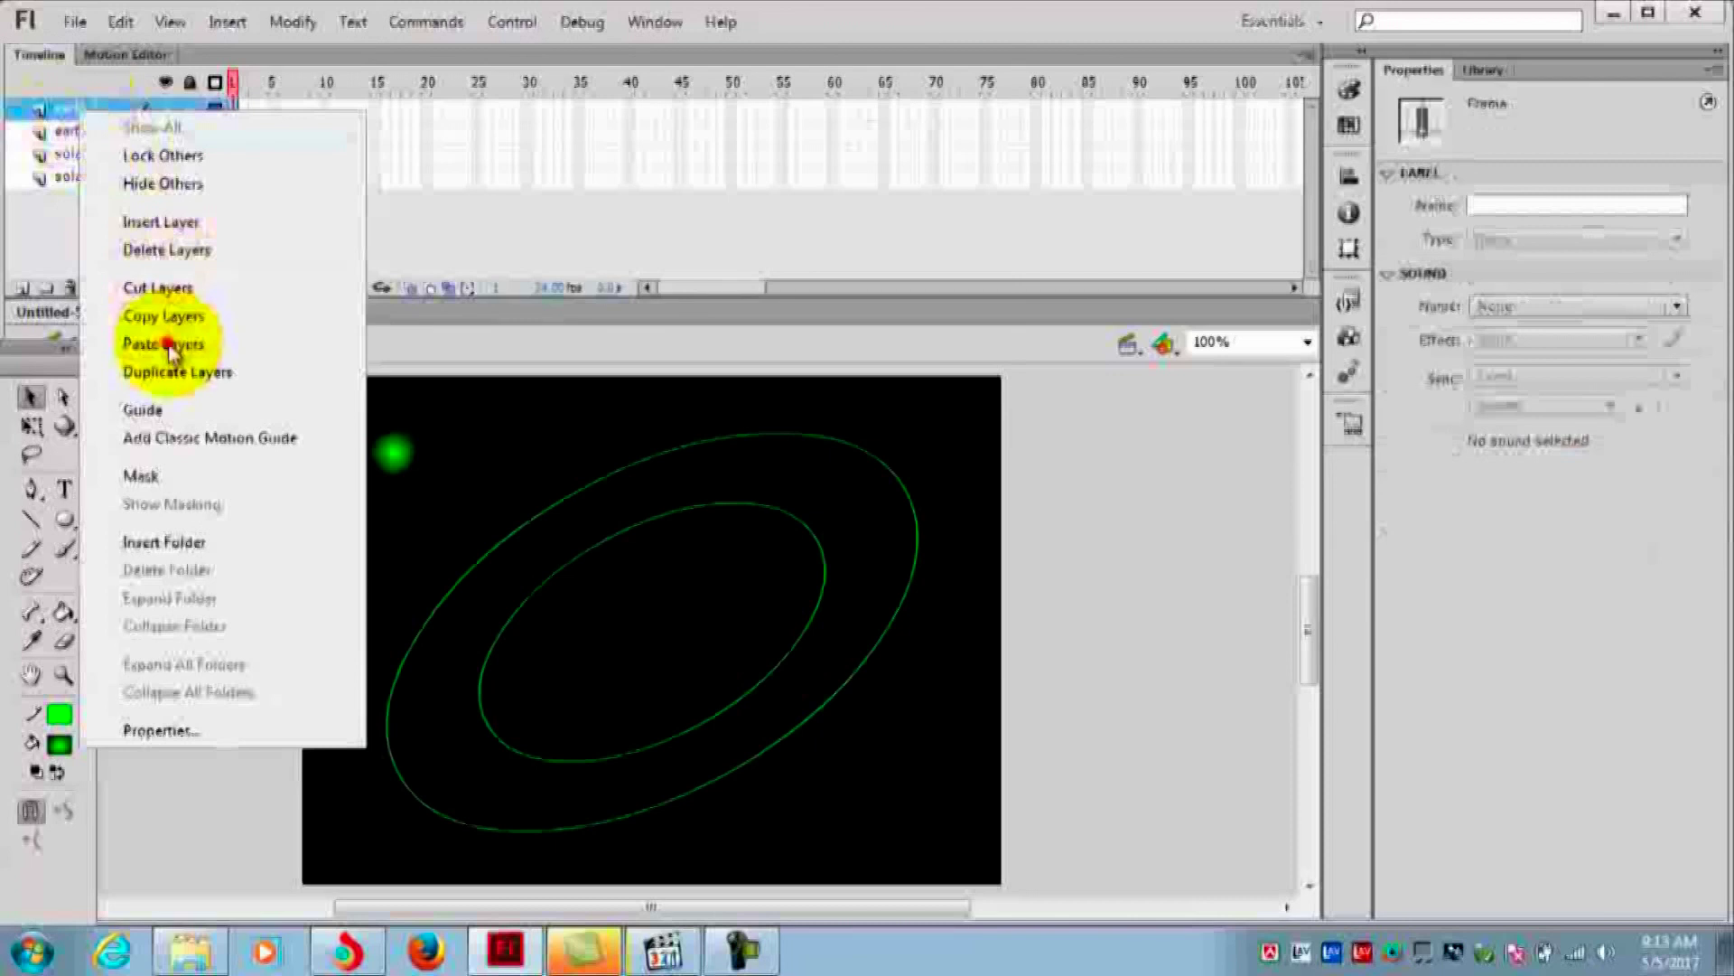
click(172, 342)
click(95, 134)
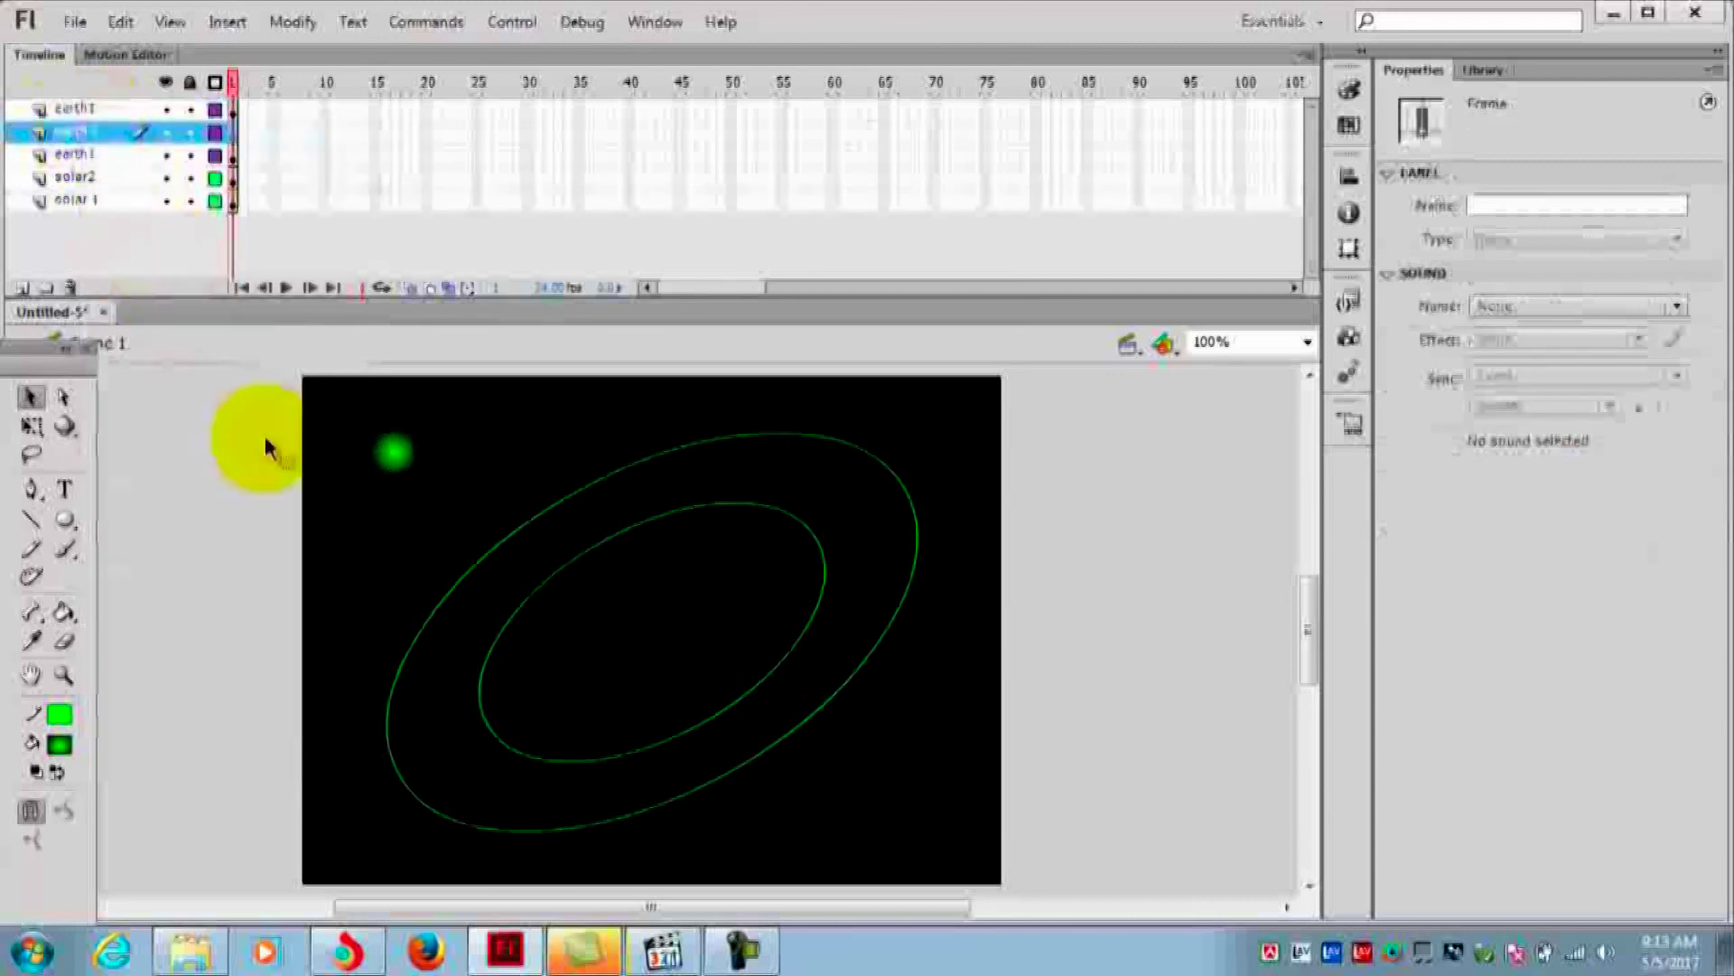
Change the fill of the ball on the pasted layer to dark blue
click(390, 459)
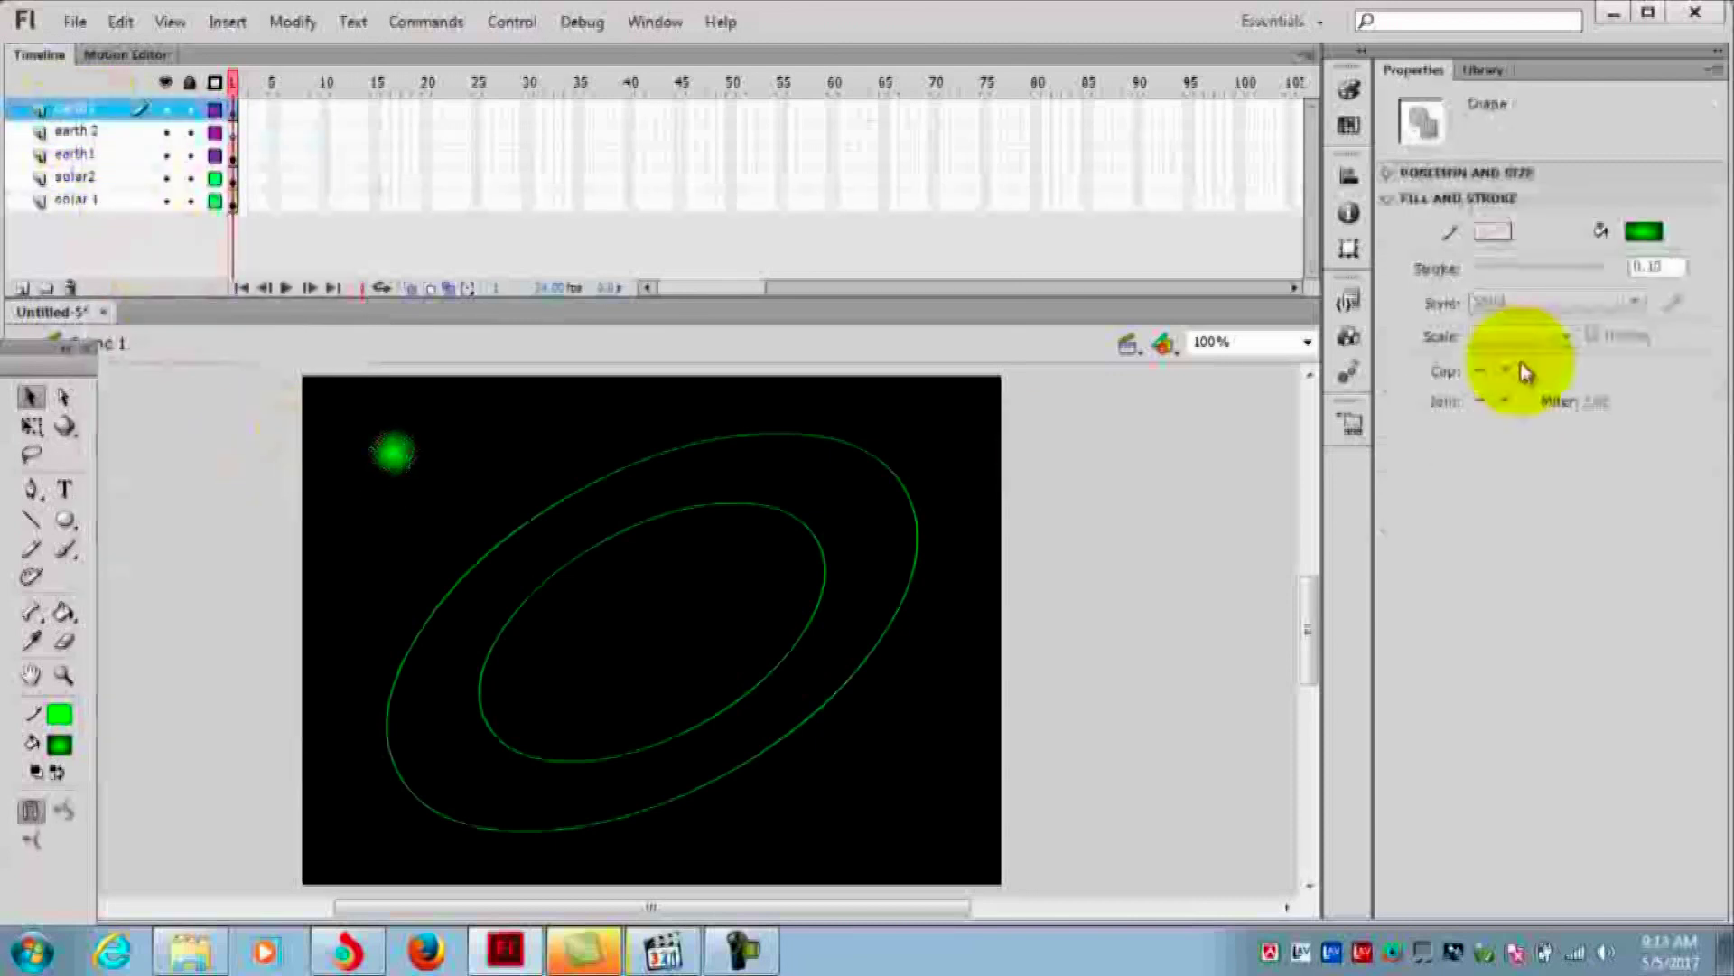
click(1659, 237)
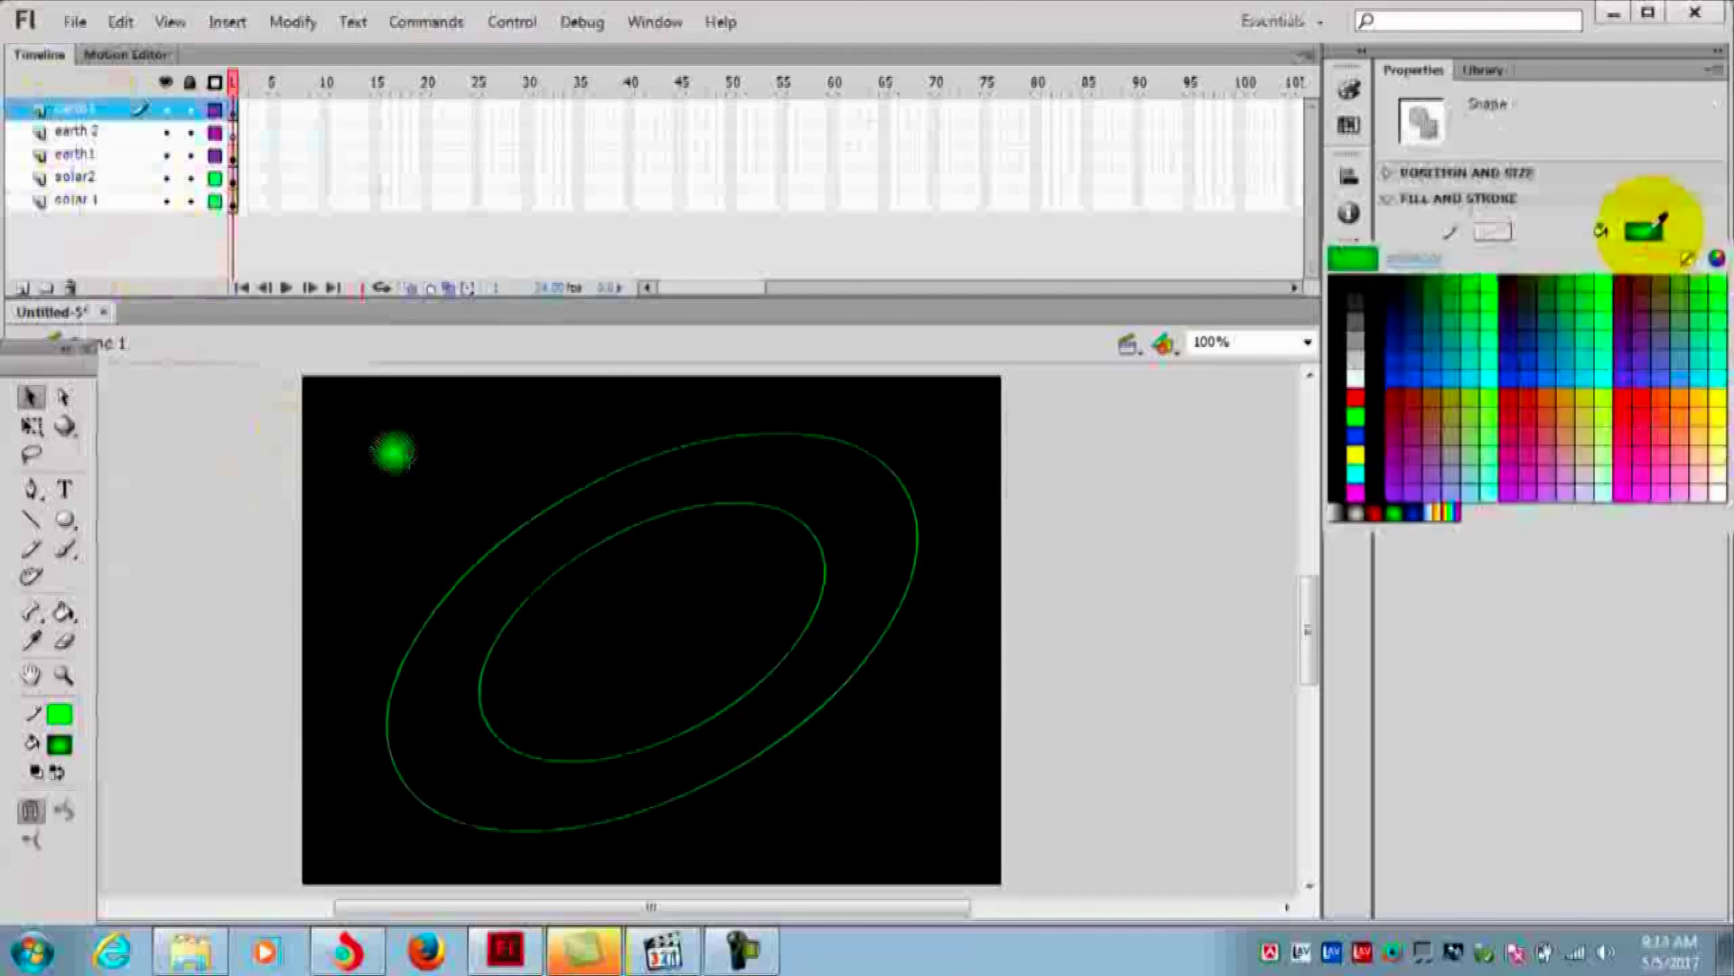
click(1414, 503)
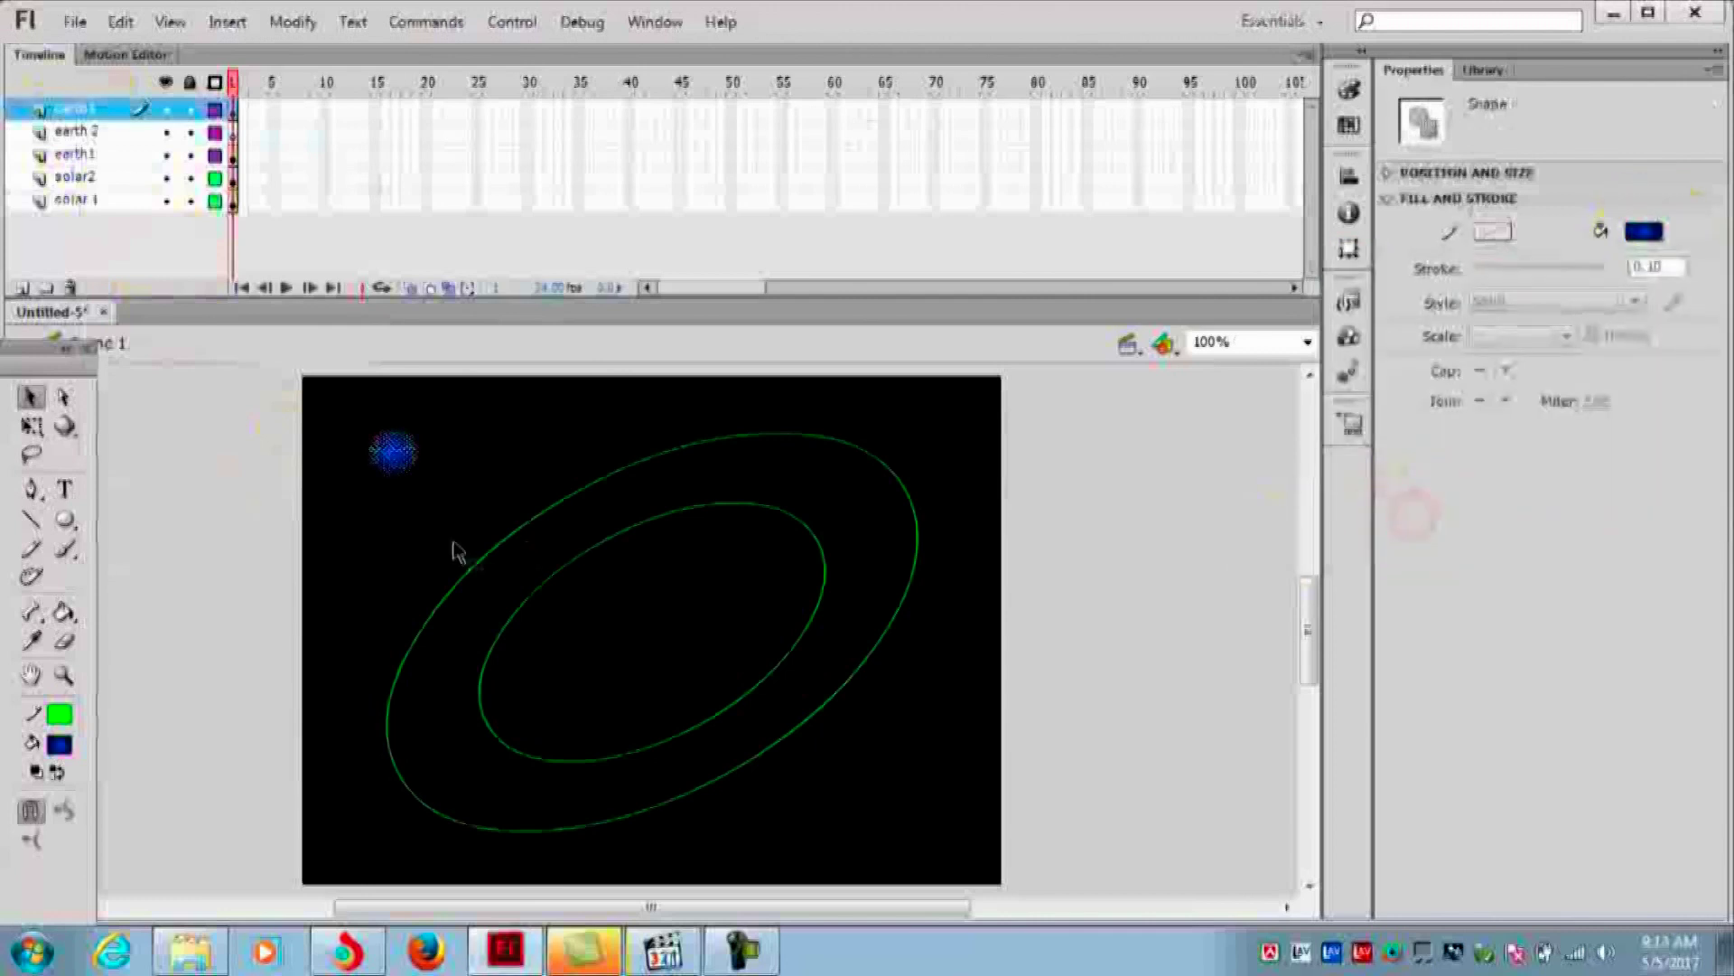
right_click(395, 451)
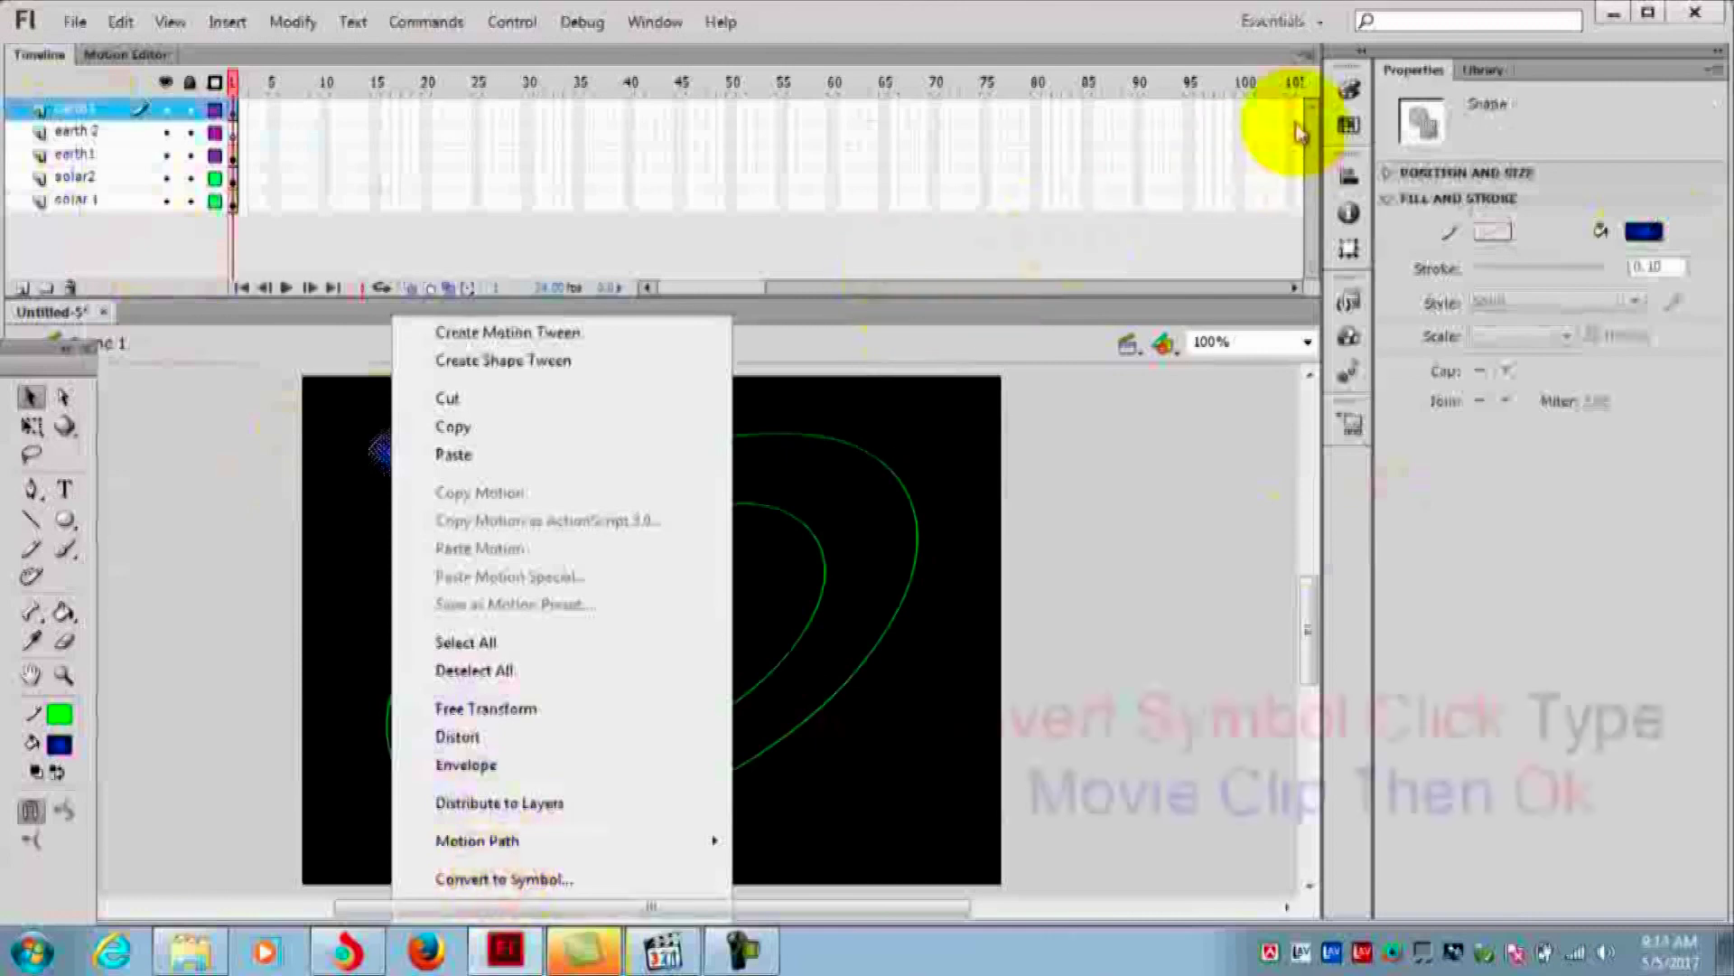
Convert the blue ball into the Movie Clip symbol 'Symbol 1' using F8
key(F8)
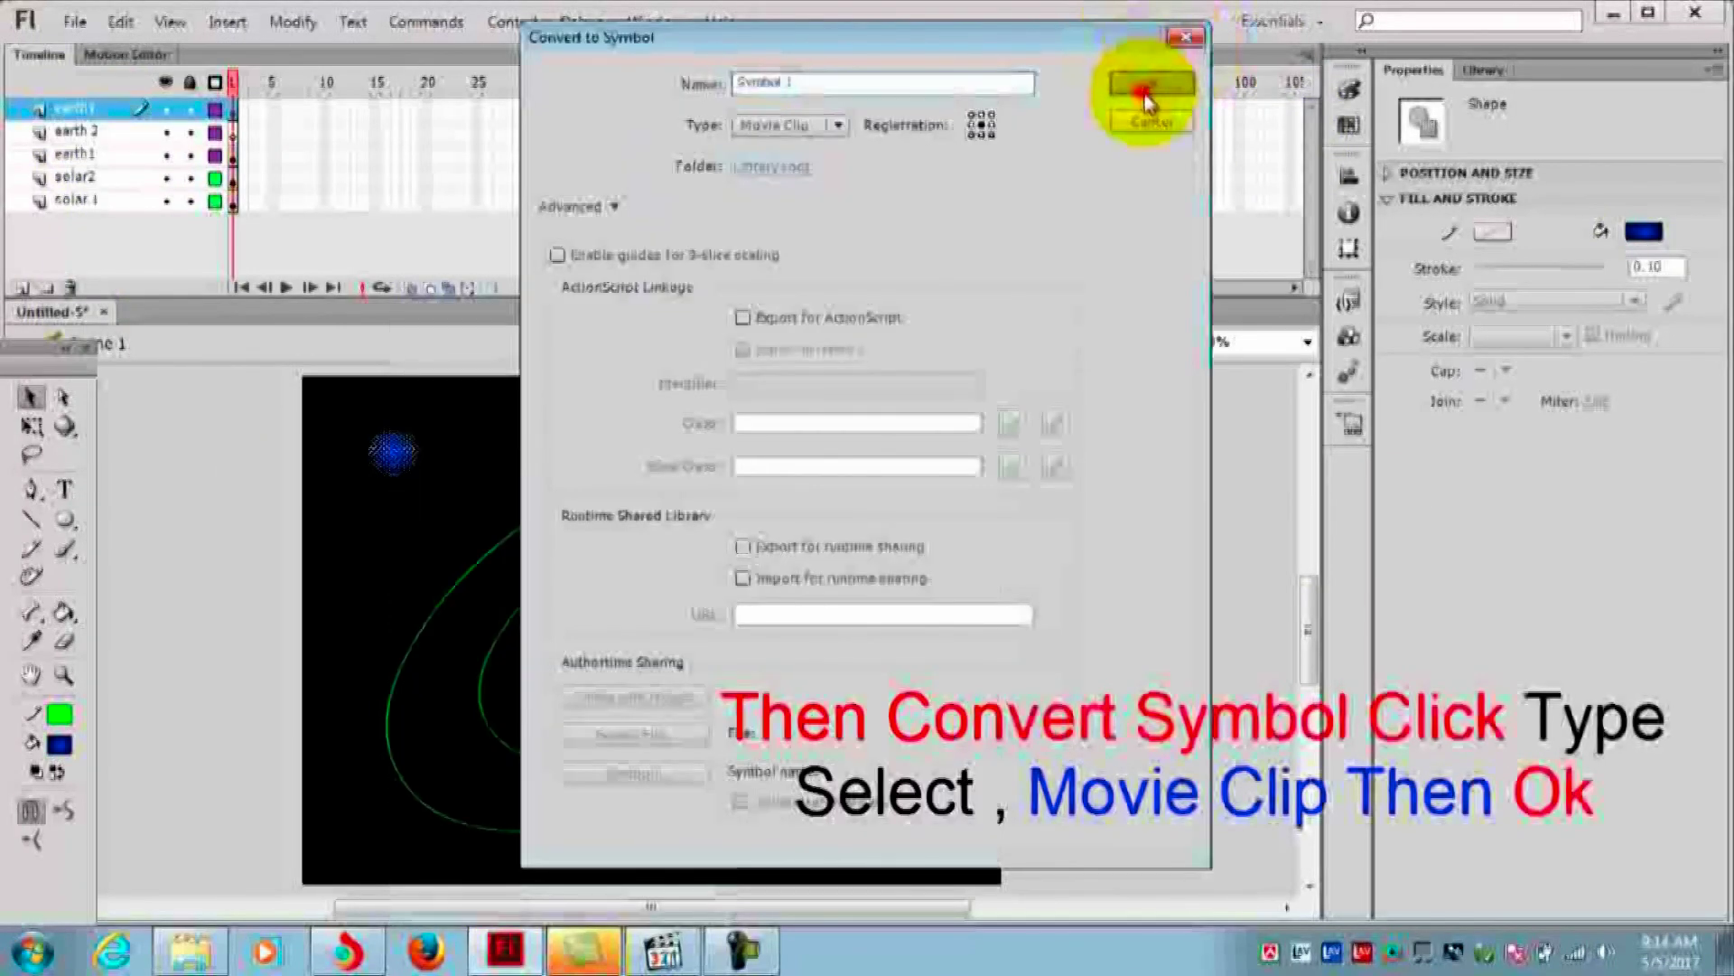
click(1147, 83)
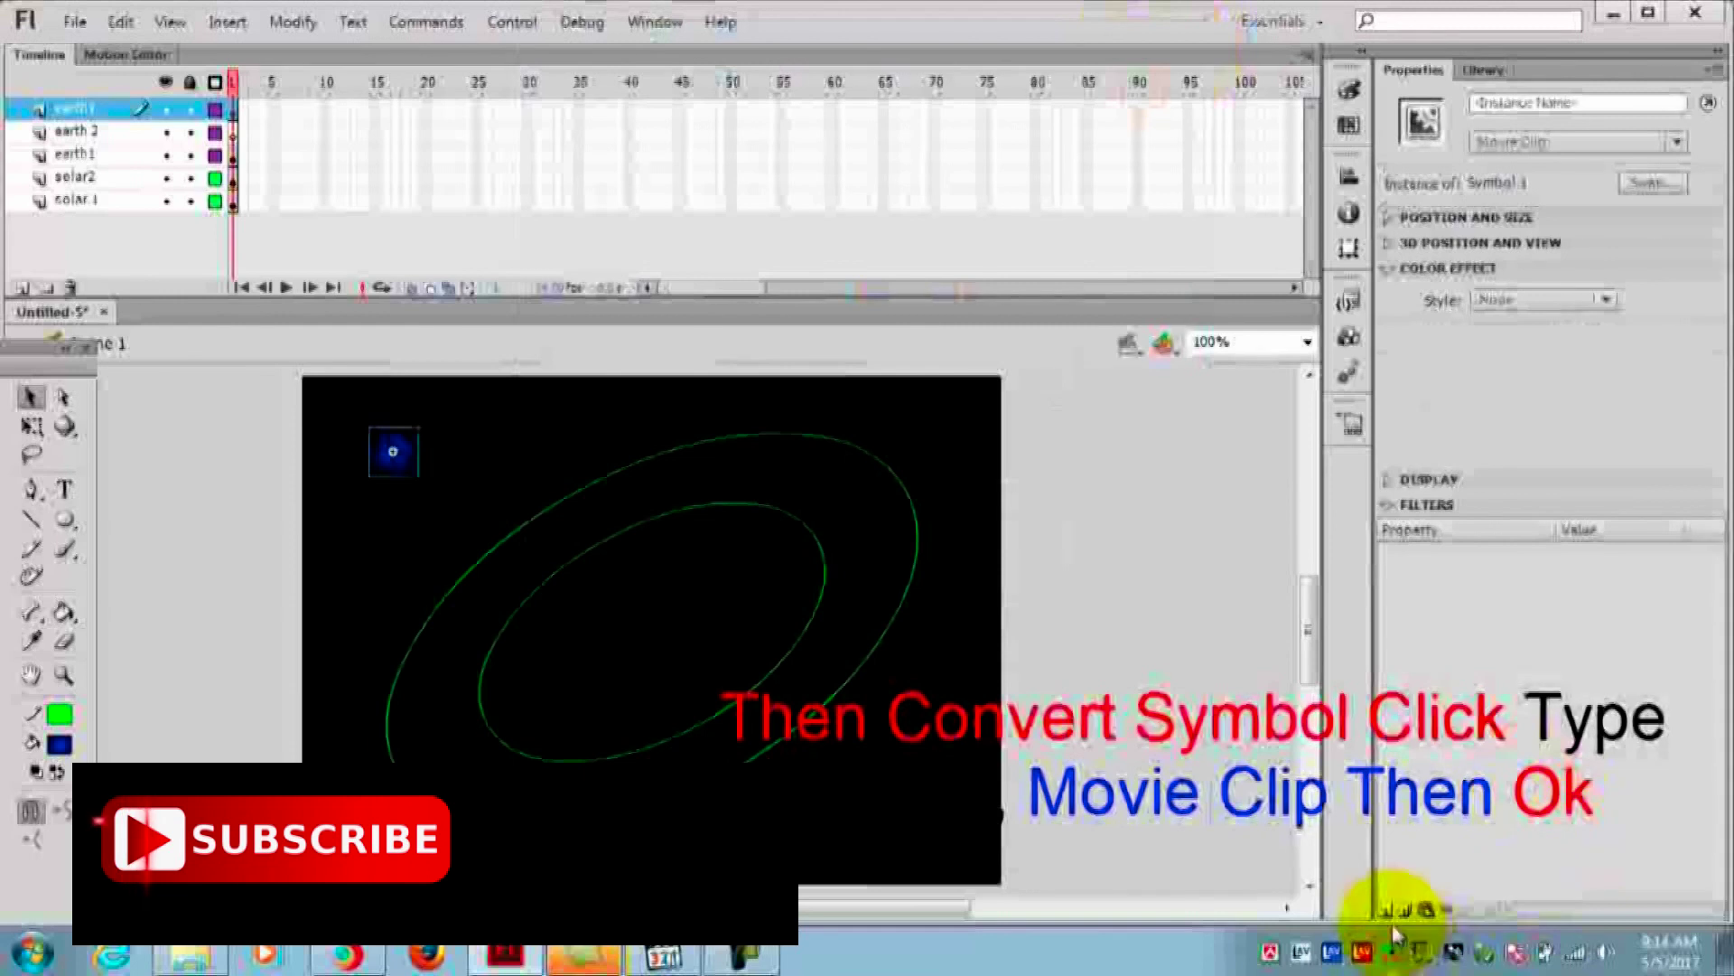
click(1387, 908)
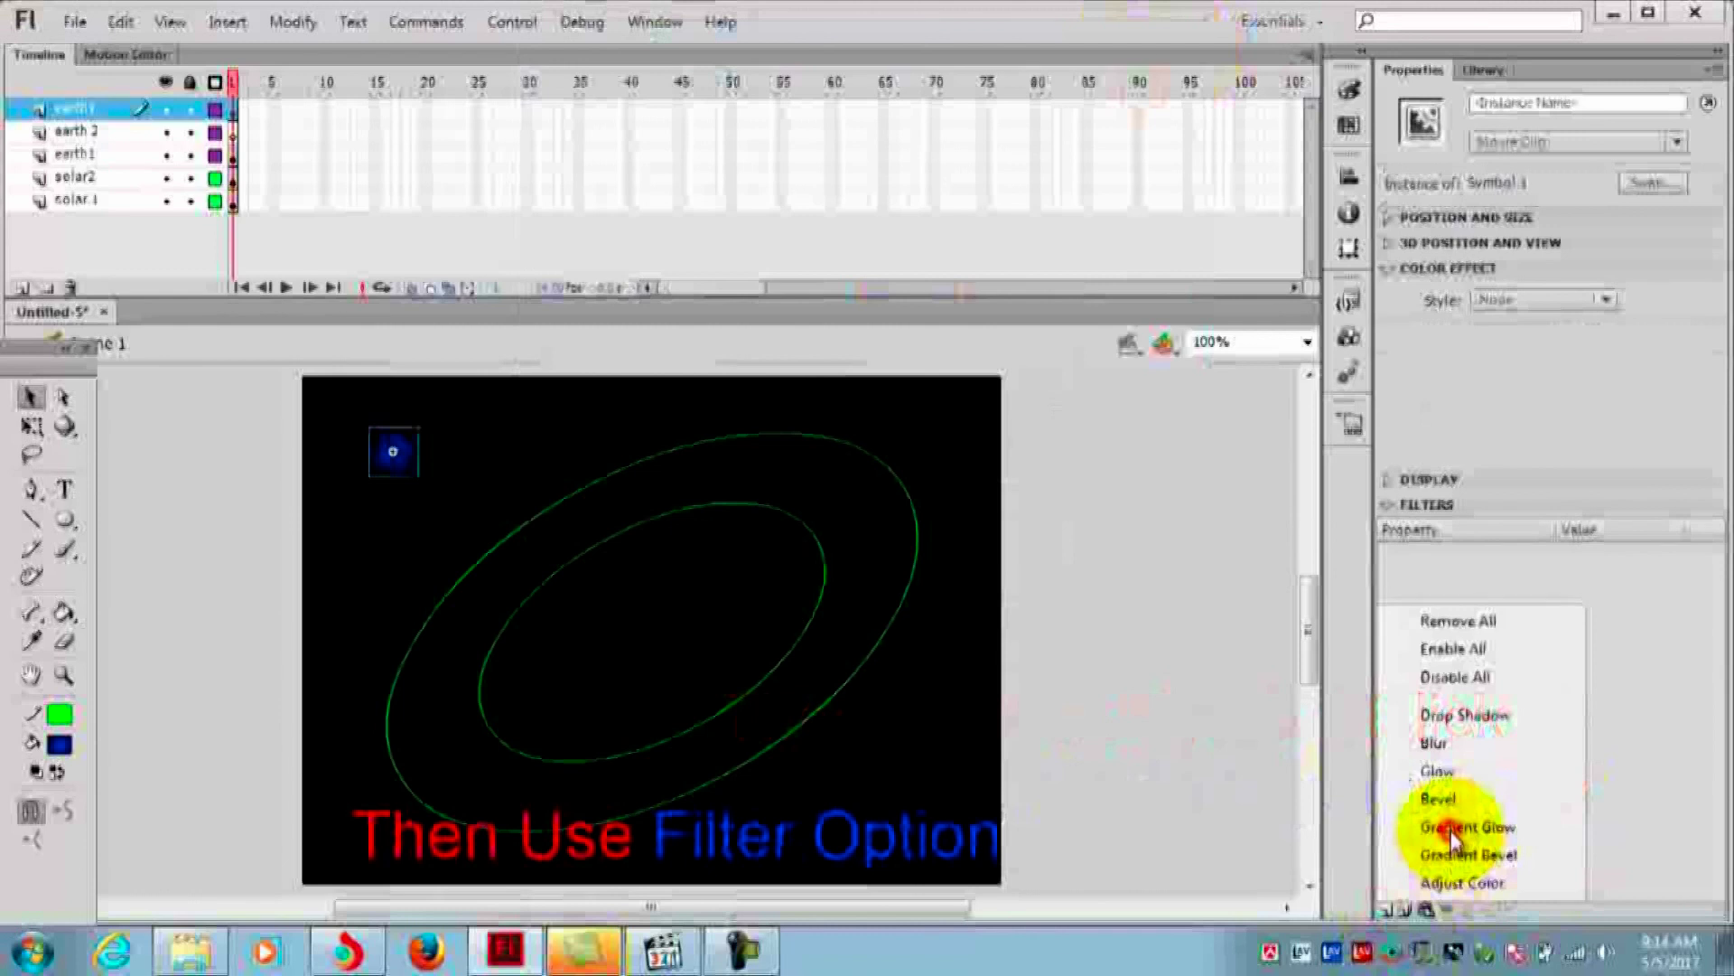
Add a Gradient Glow filter to the blue planet with a blur of 2
click(1451, 828)
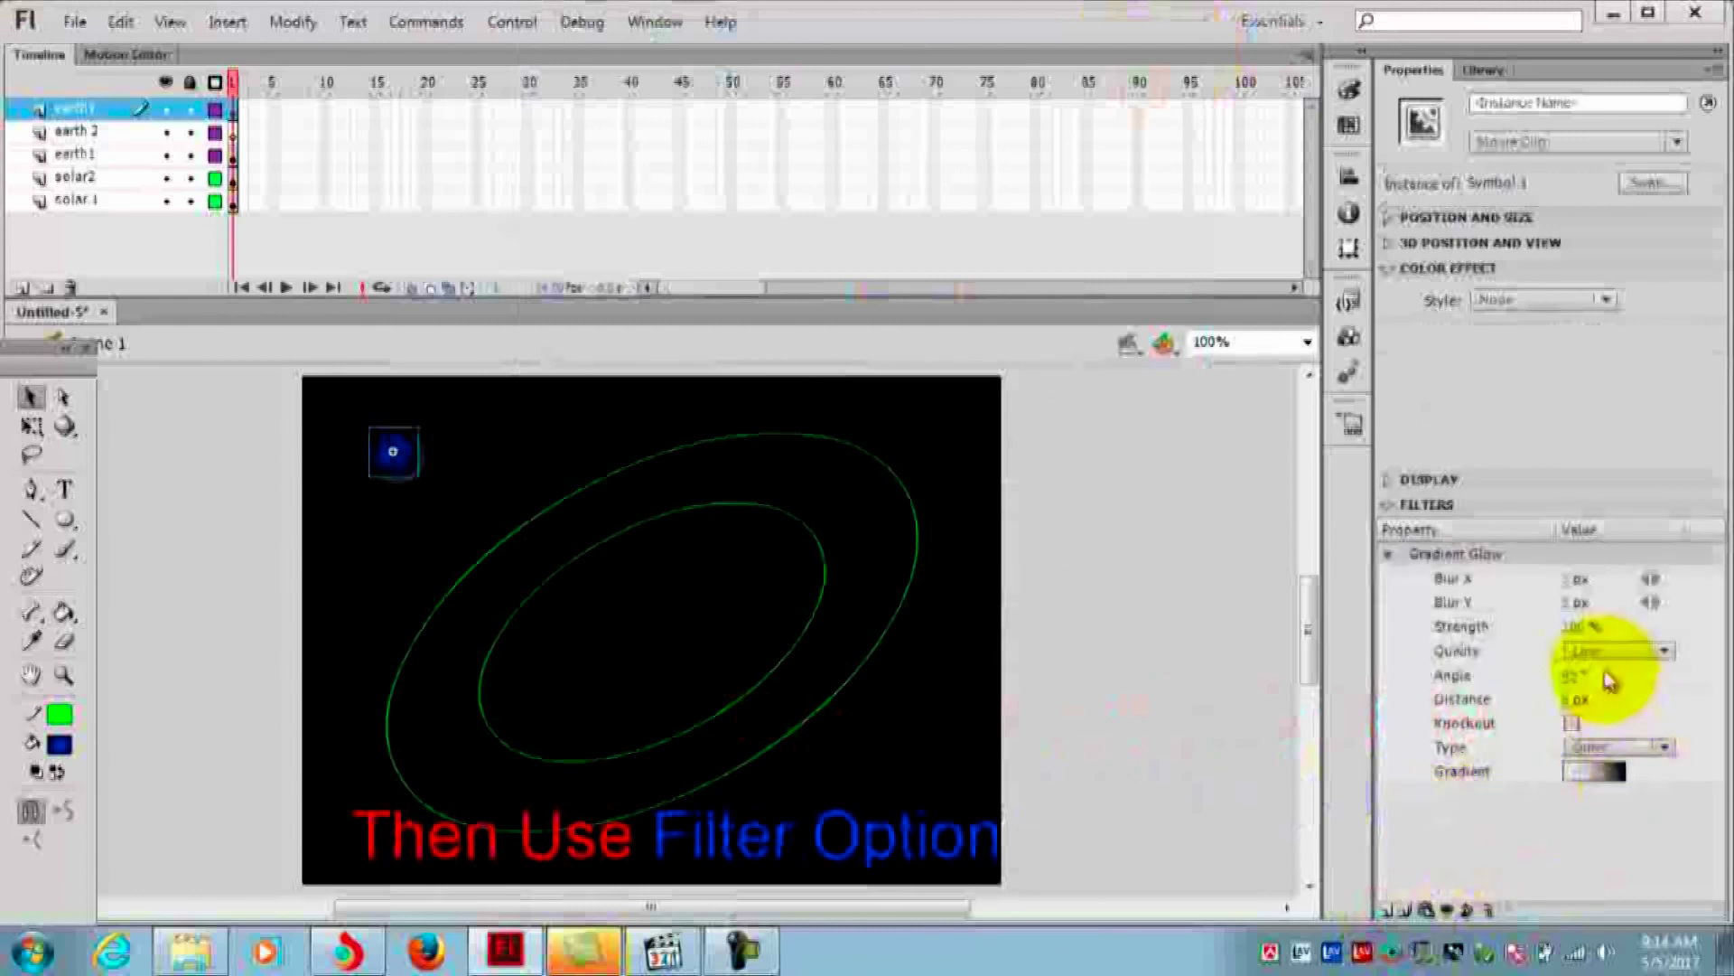
click(1574, 577)
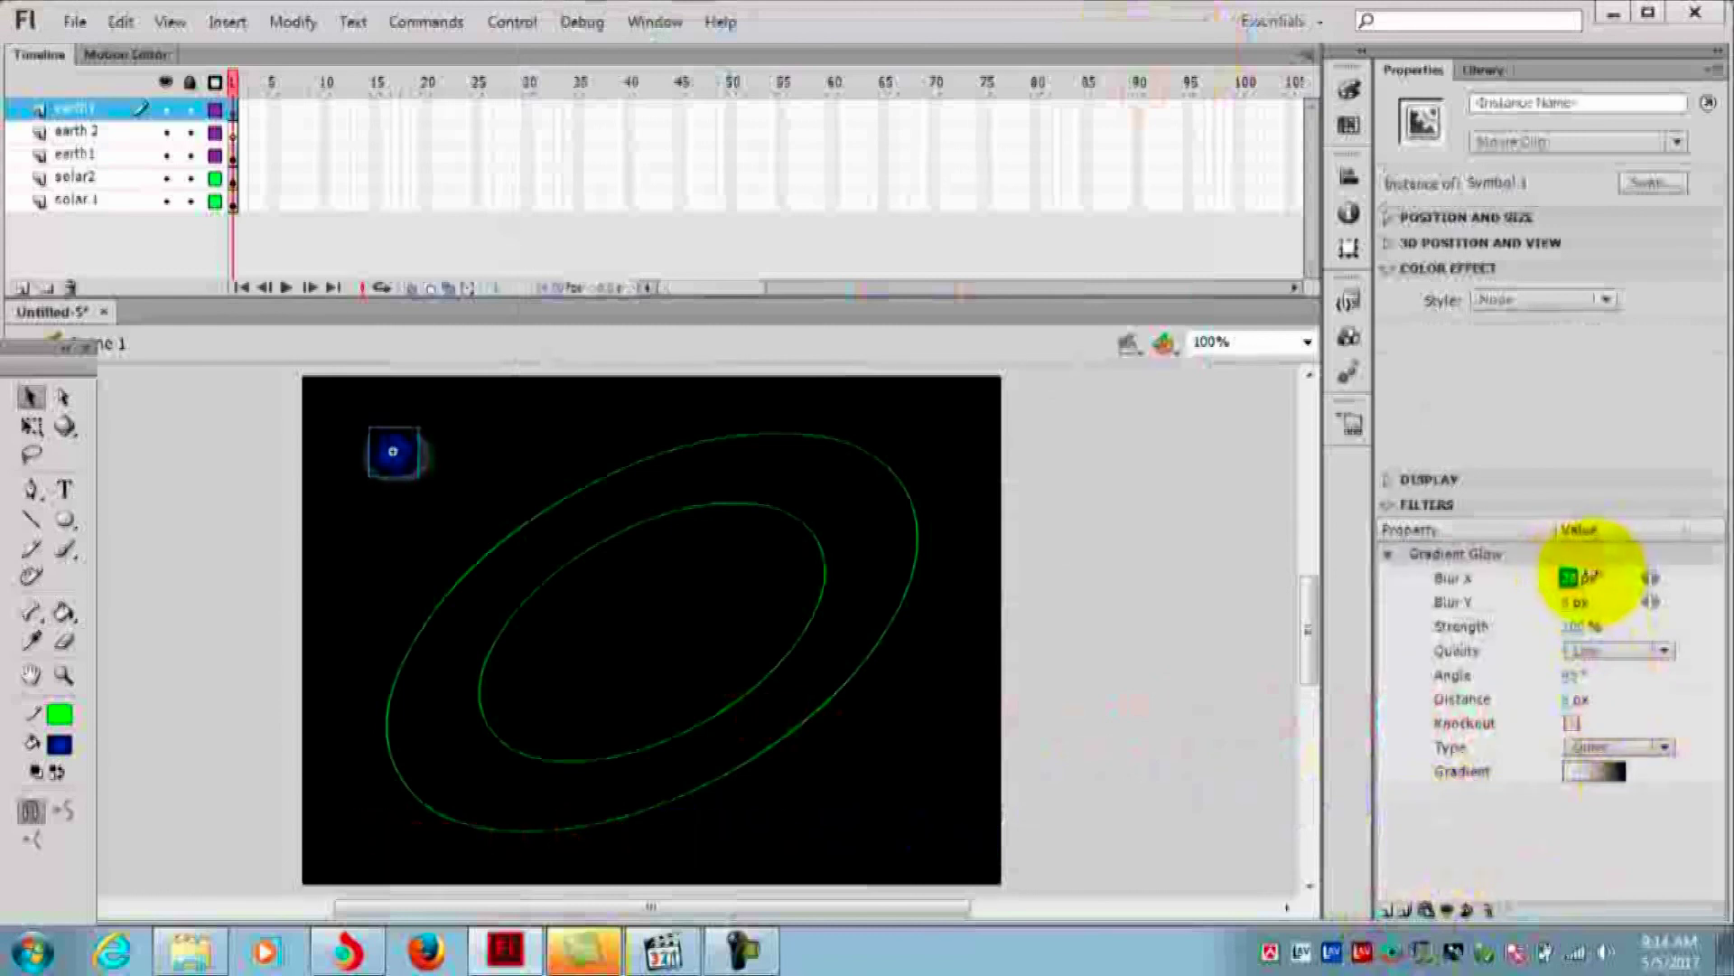
text(2)
click(1572, 604)
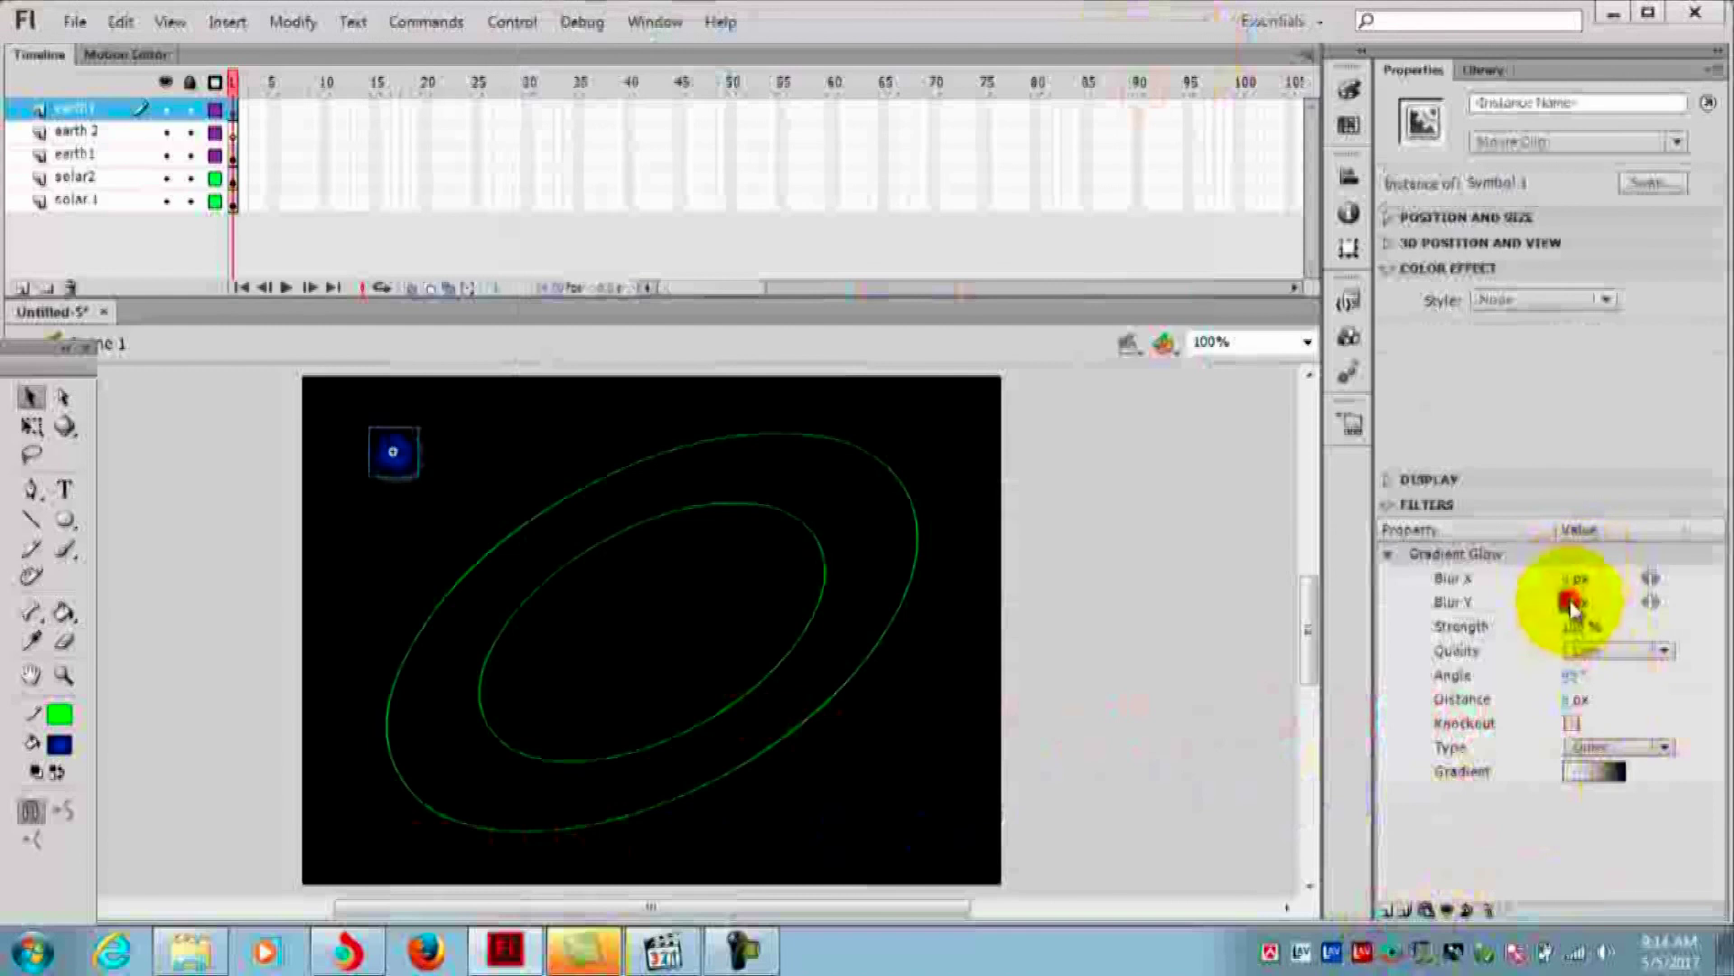
click(1388, 553)
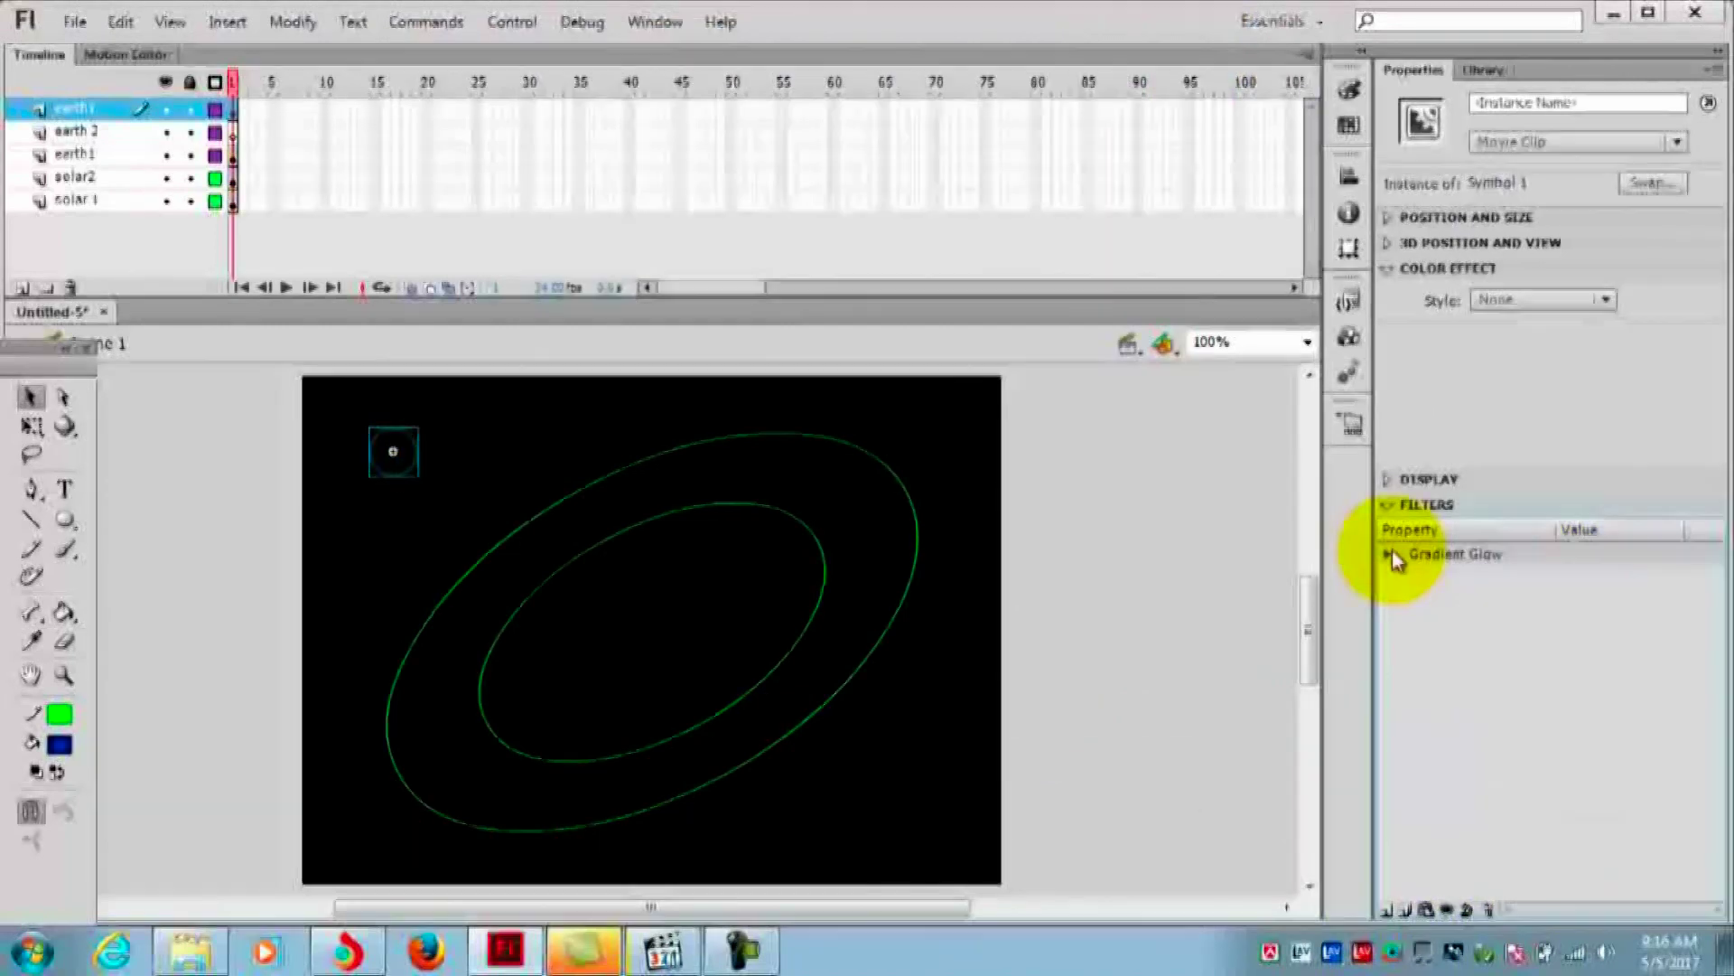
Add a High-quality Bevel filter with Blur X 22 and Blur Y 10
click(1385, 909)
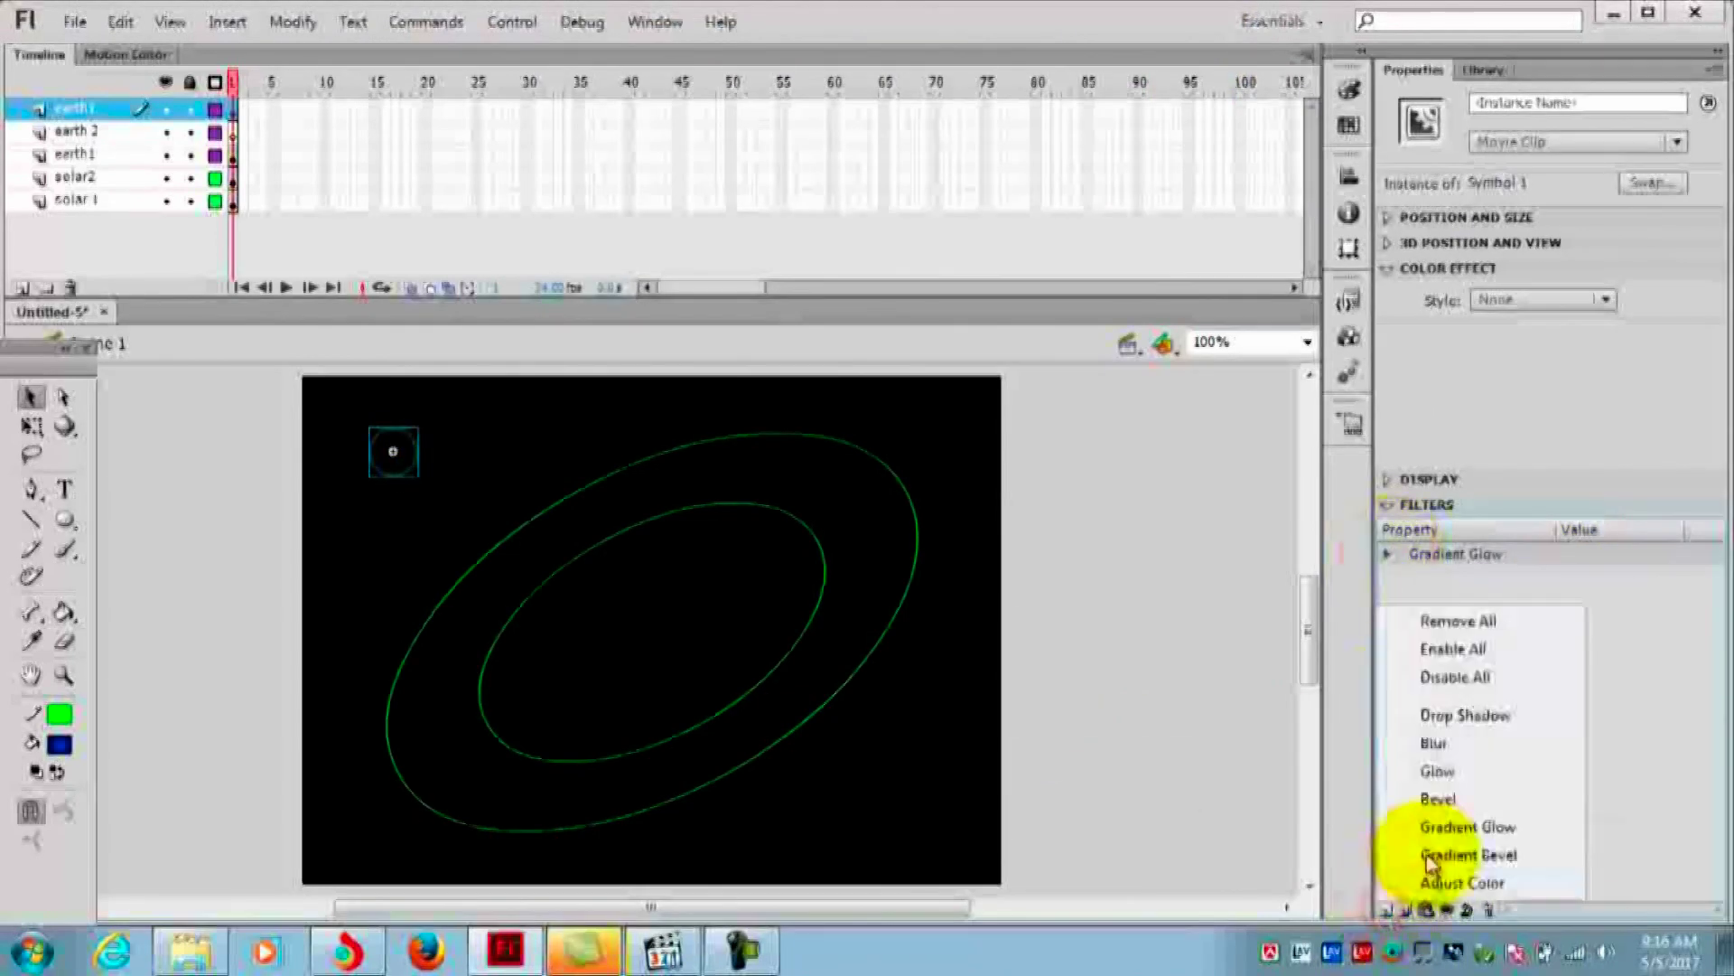
click(1443, 797)
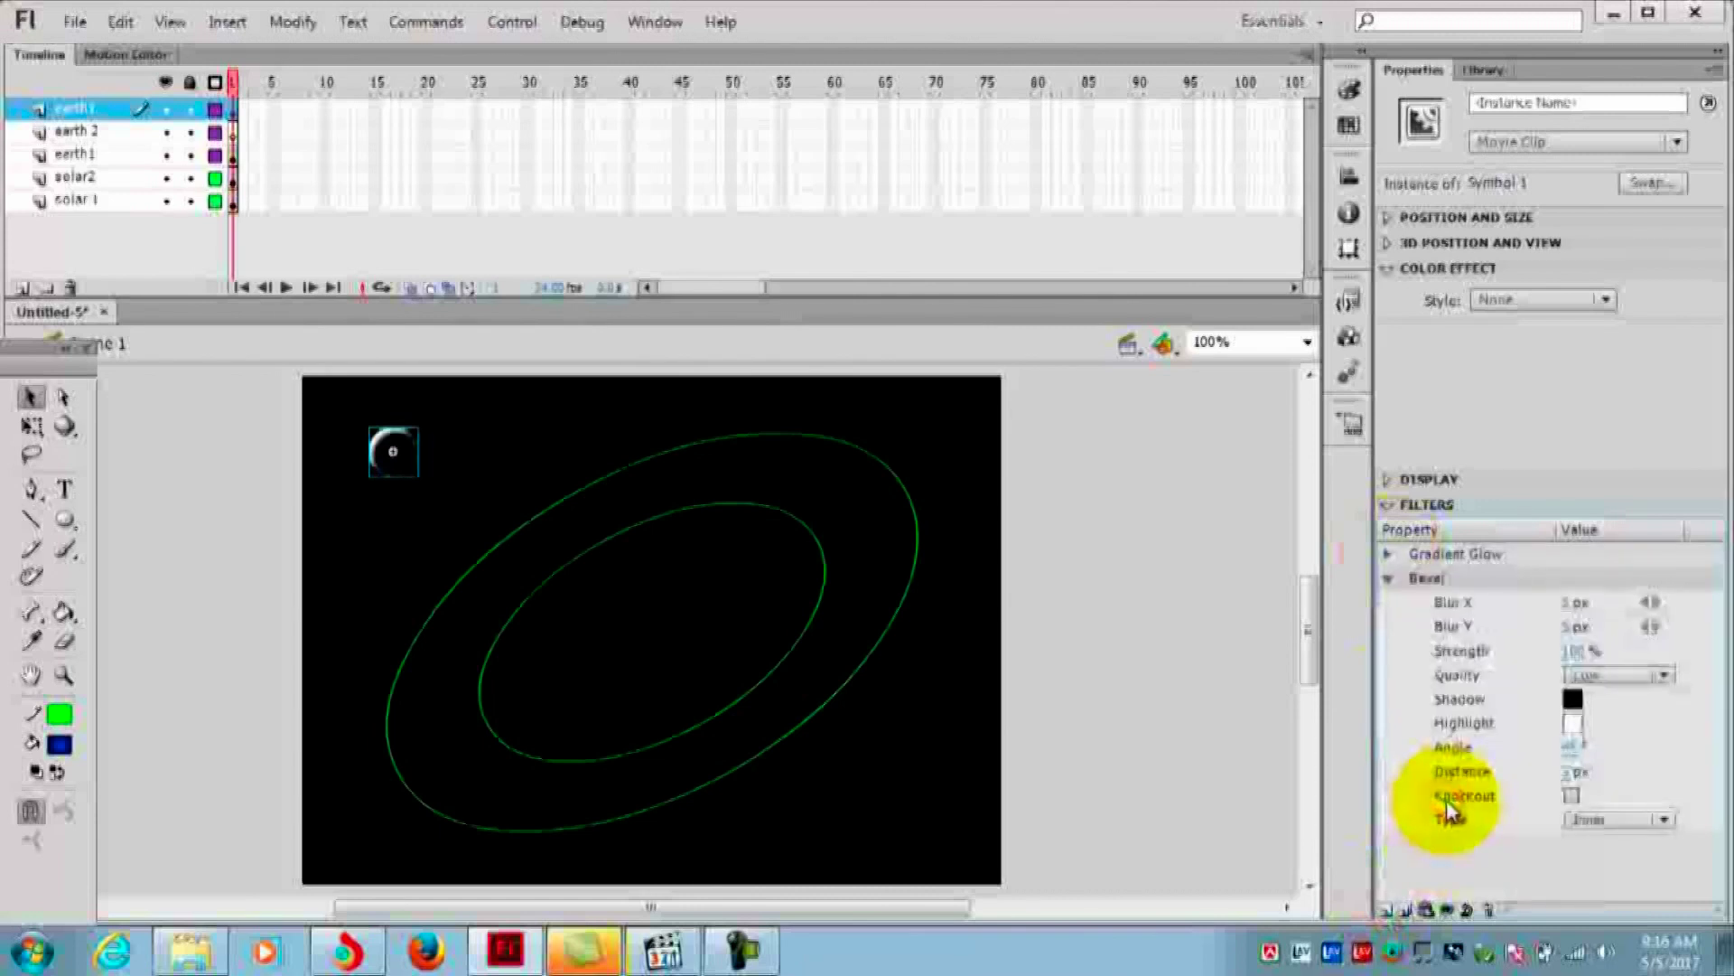
click(1585, 683)
click(1631, 757)
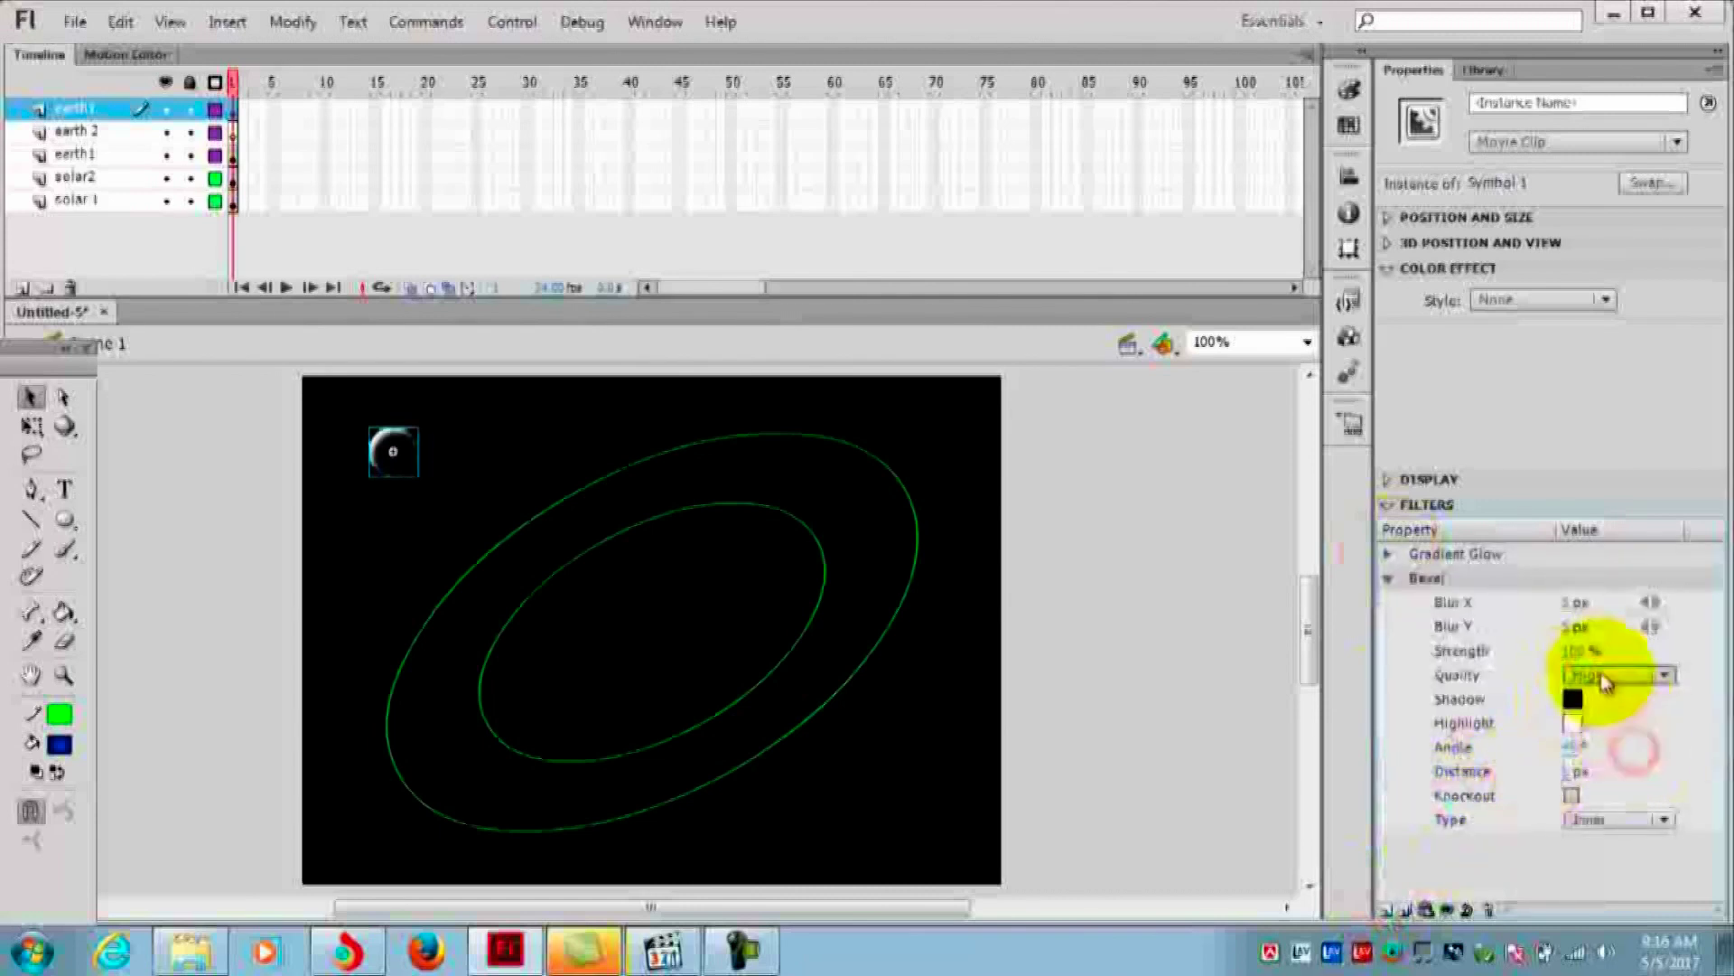
click(1571, 603)
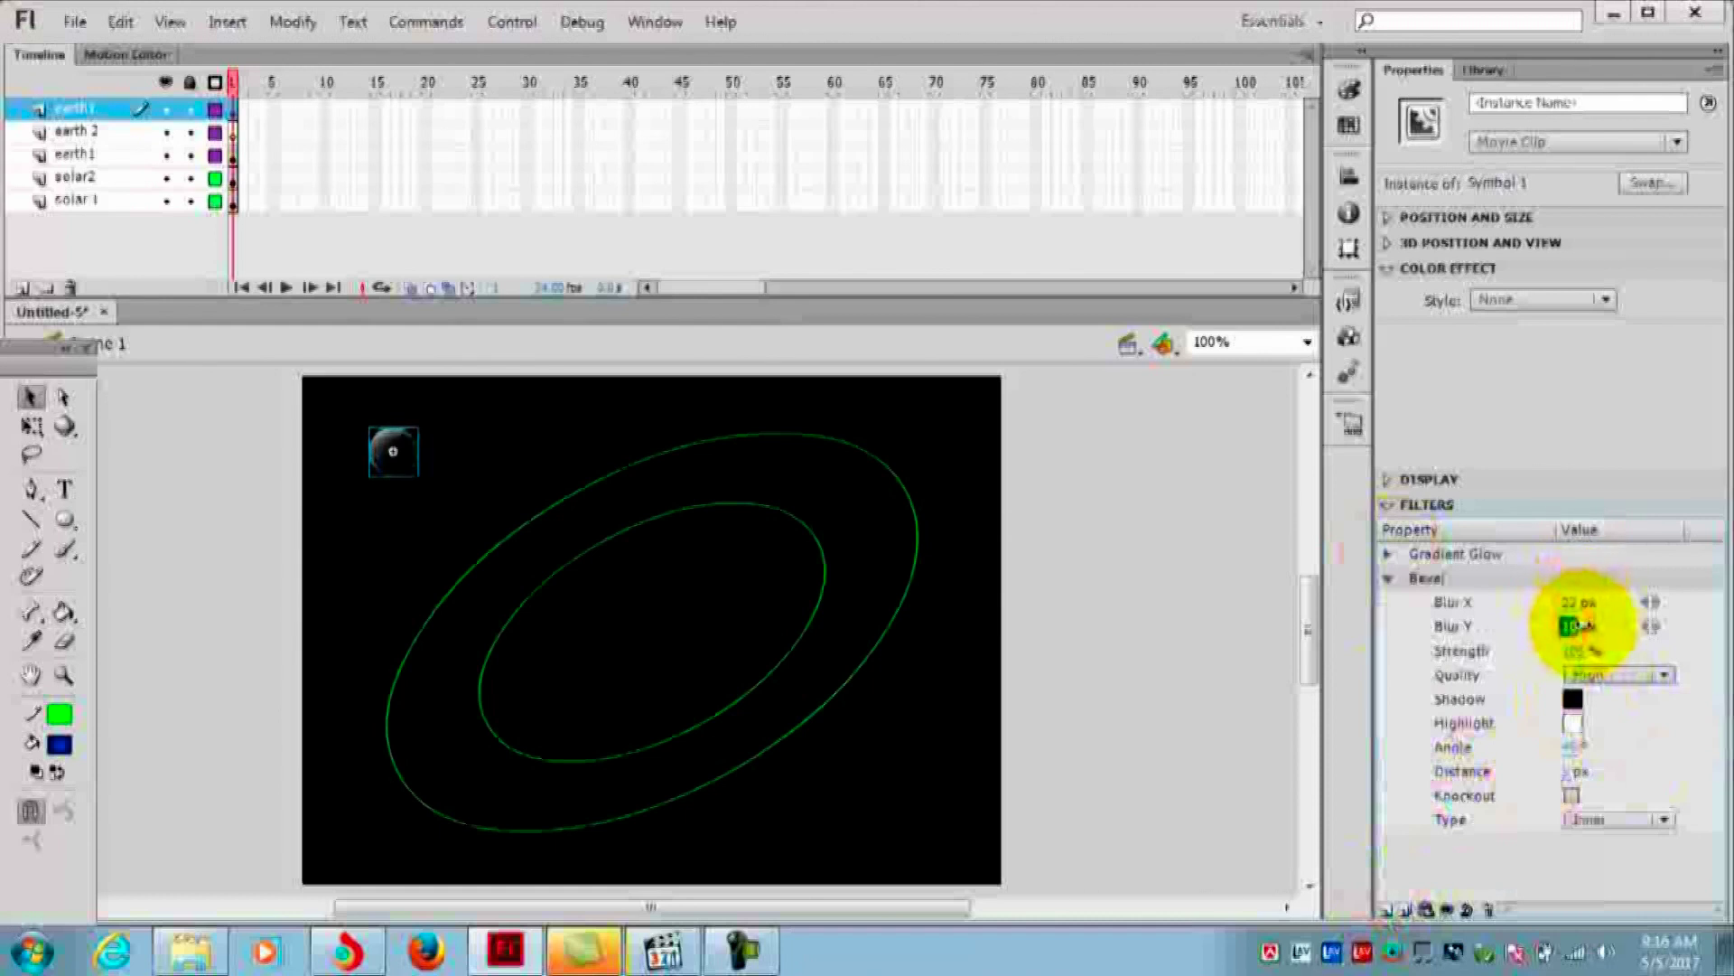
key(Return)
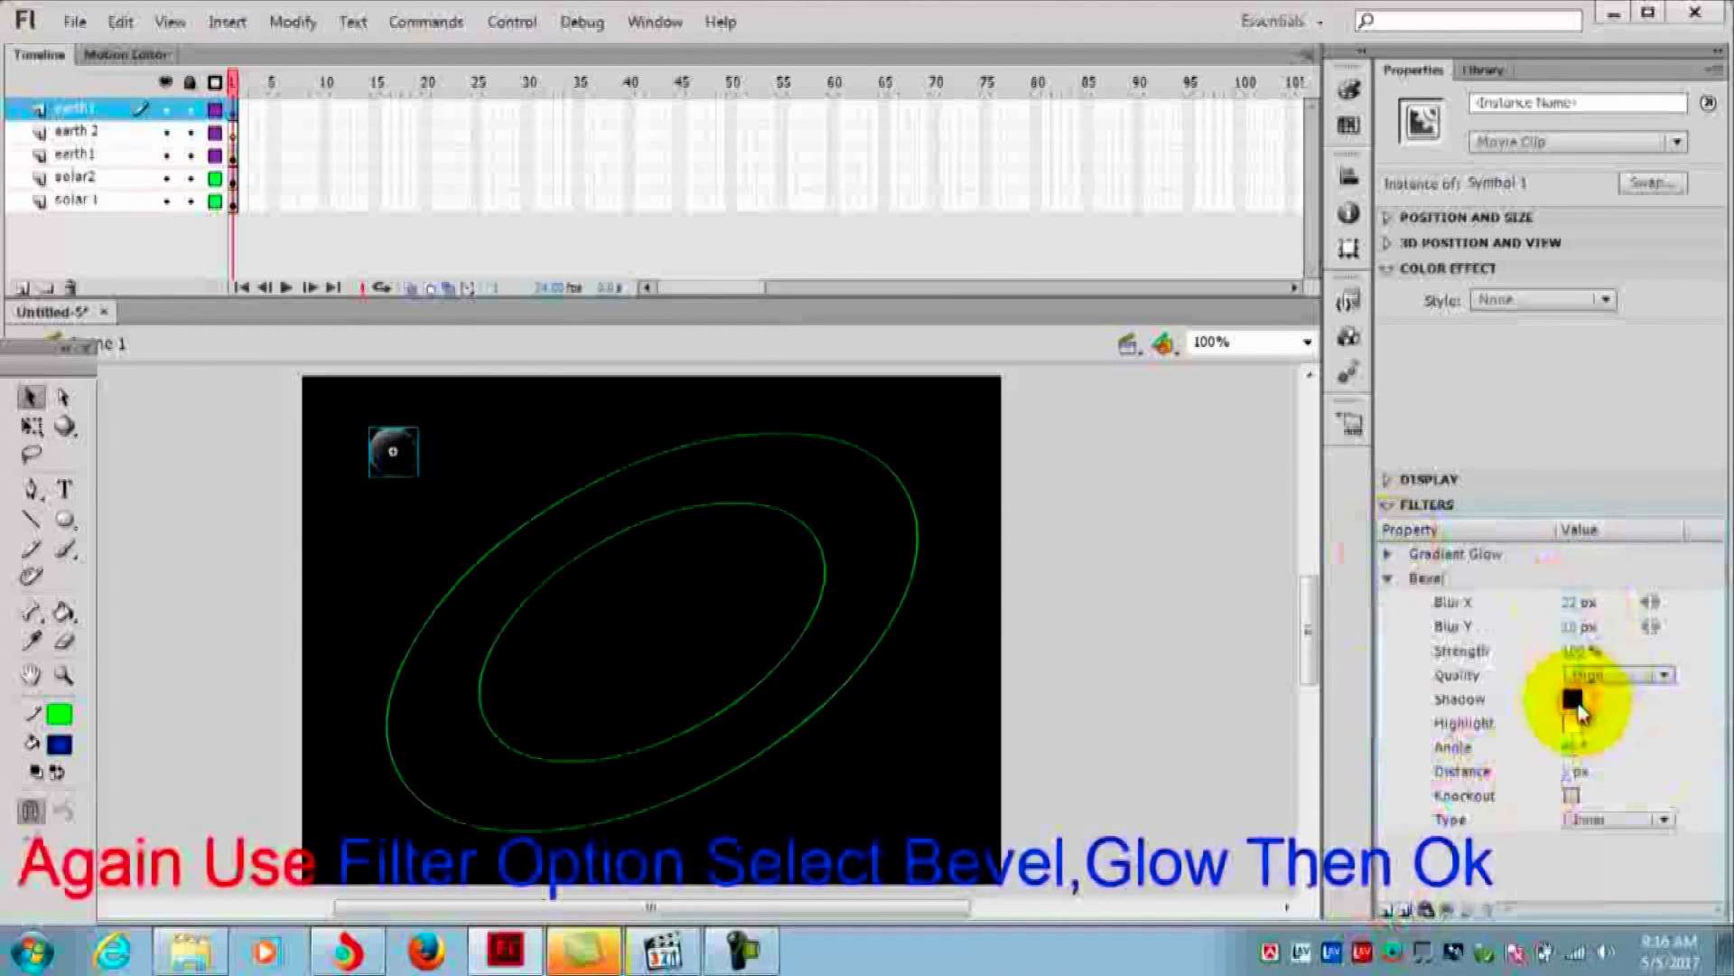
Make the bevel shadow blue and increase its distance for stronger shading
click(1577, 700)
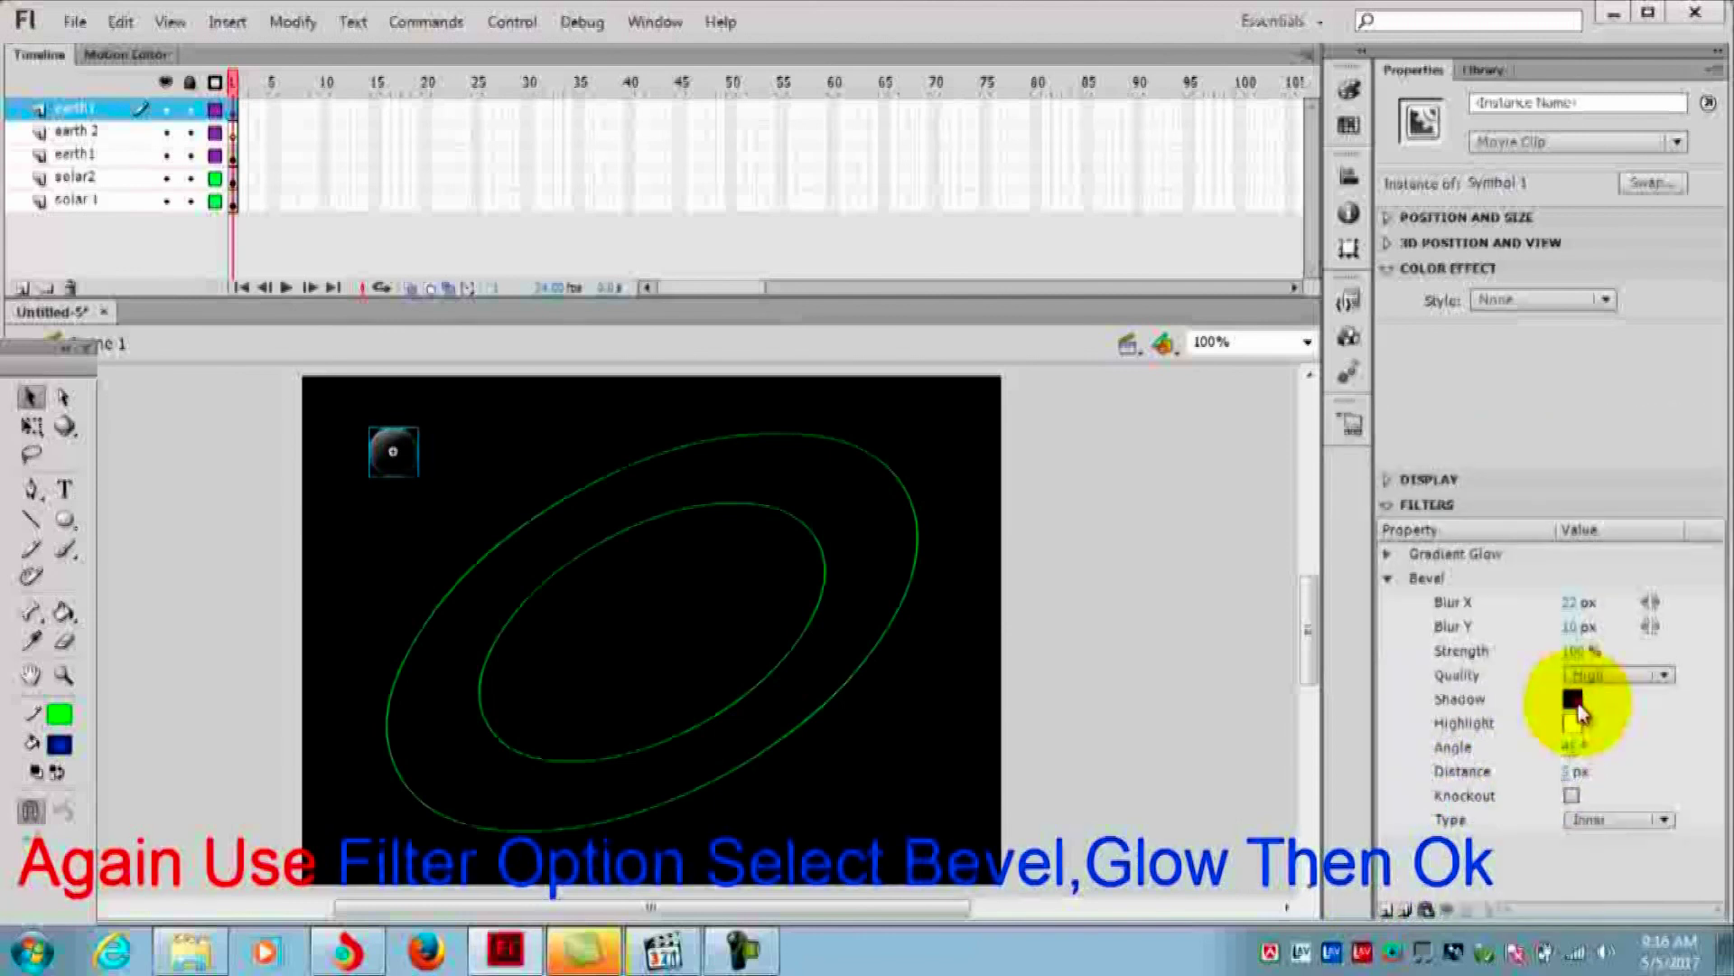
click(1573, 700)
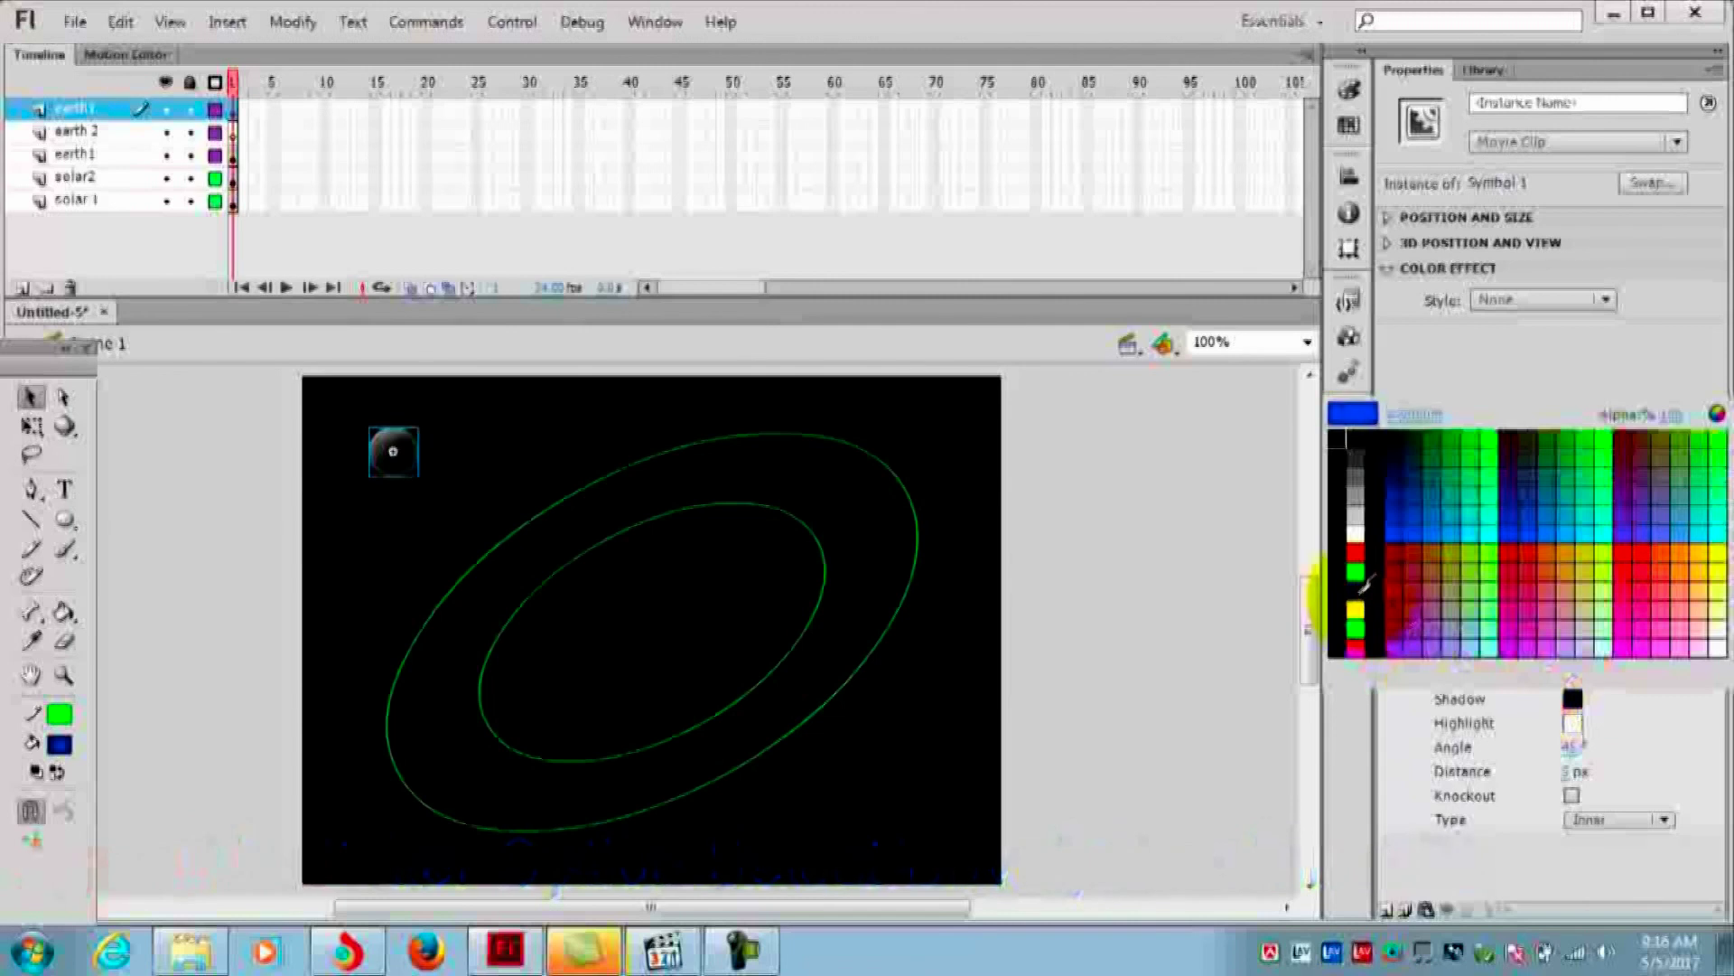
click(1360, 599)
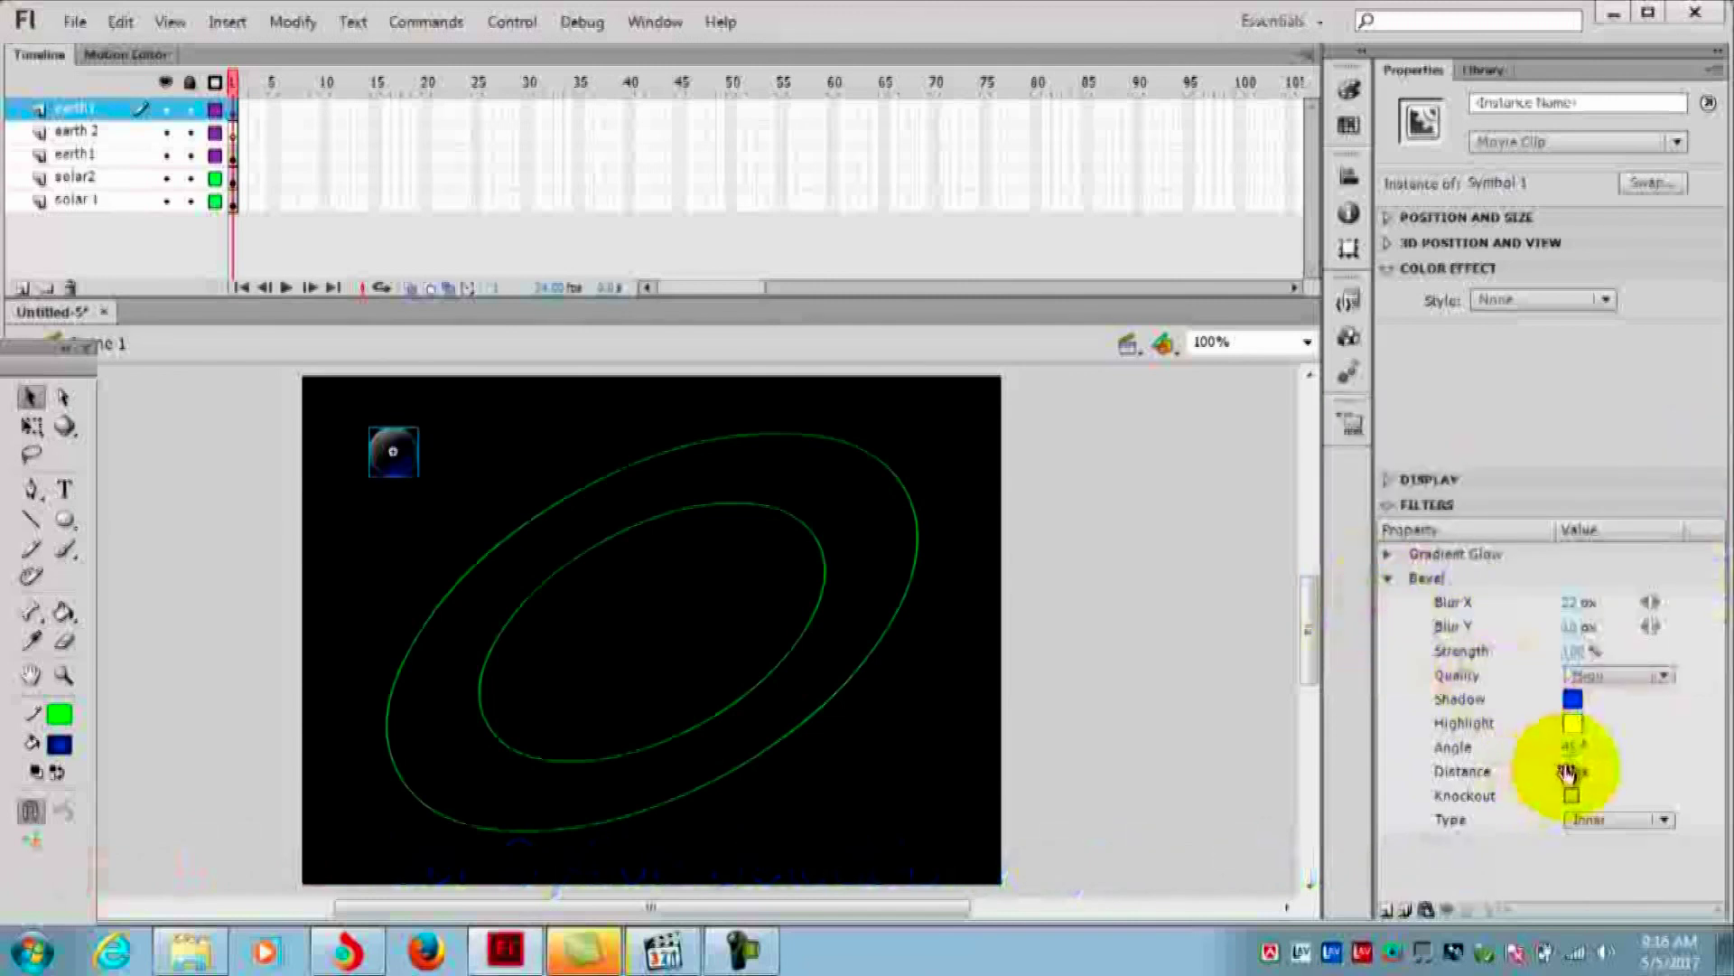
drag(1568, 772, 1591, 770)
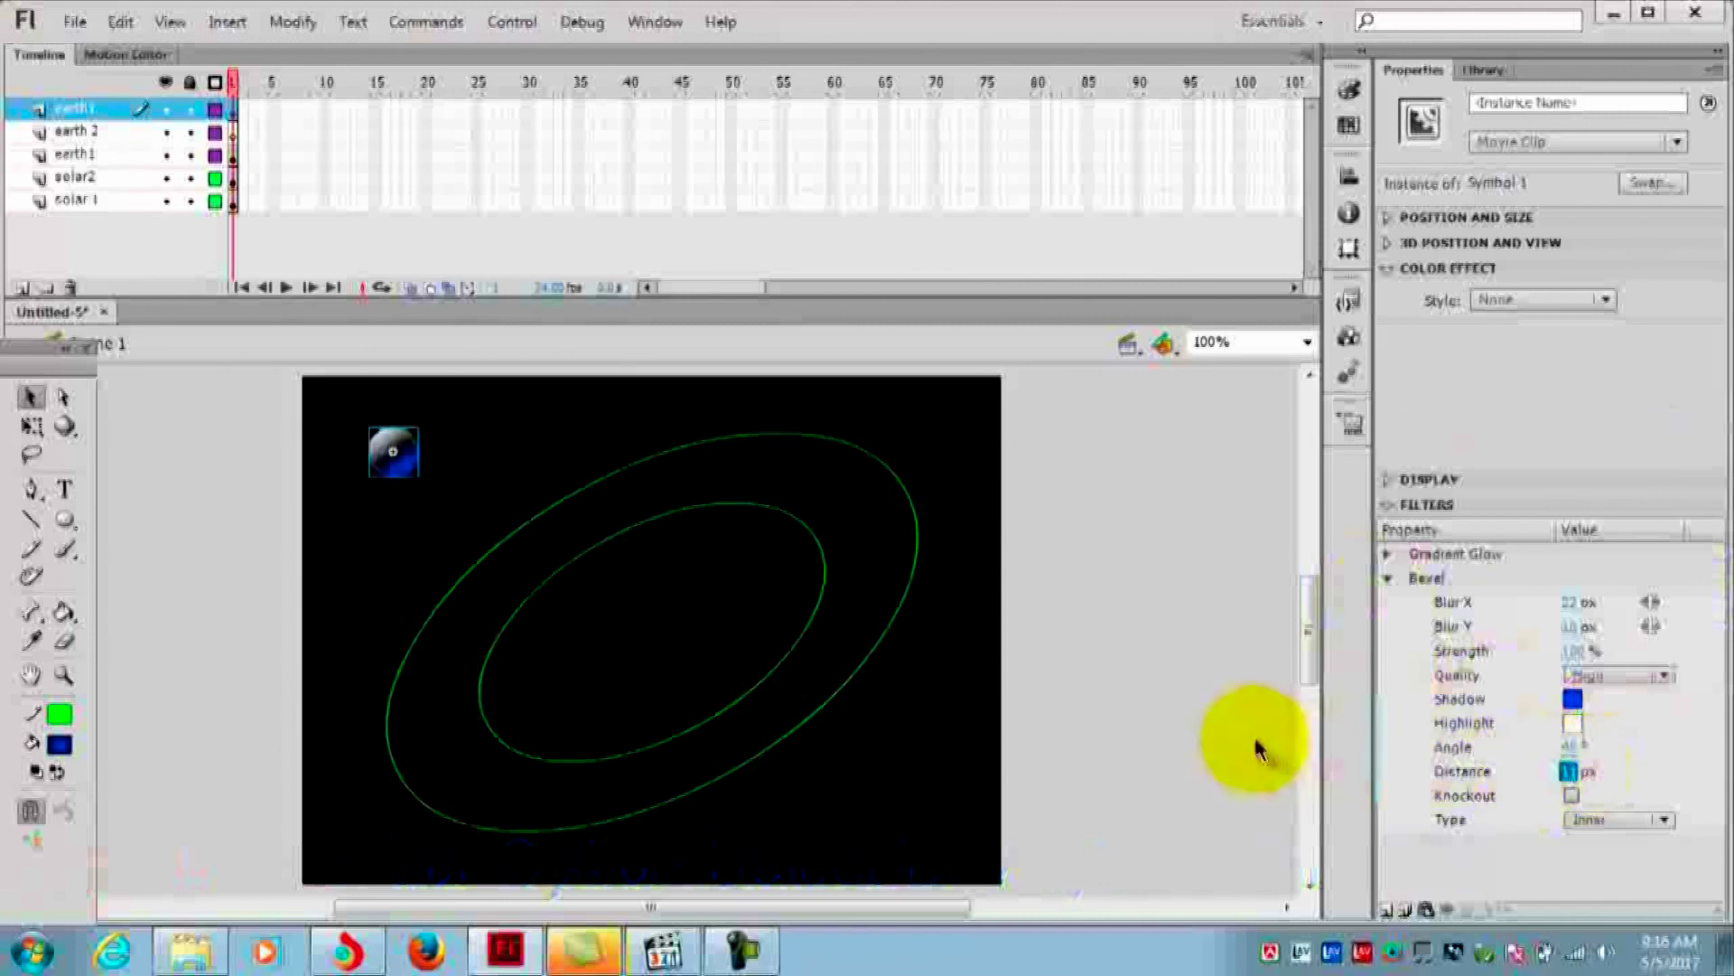
click(1229, 714)
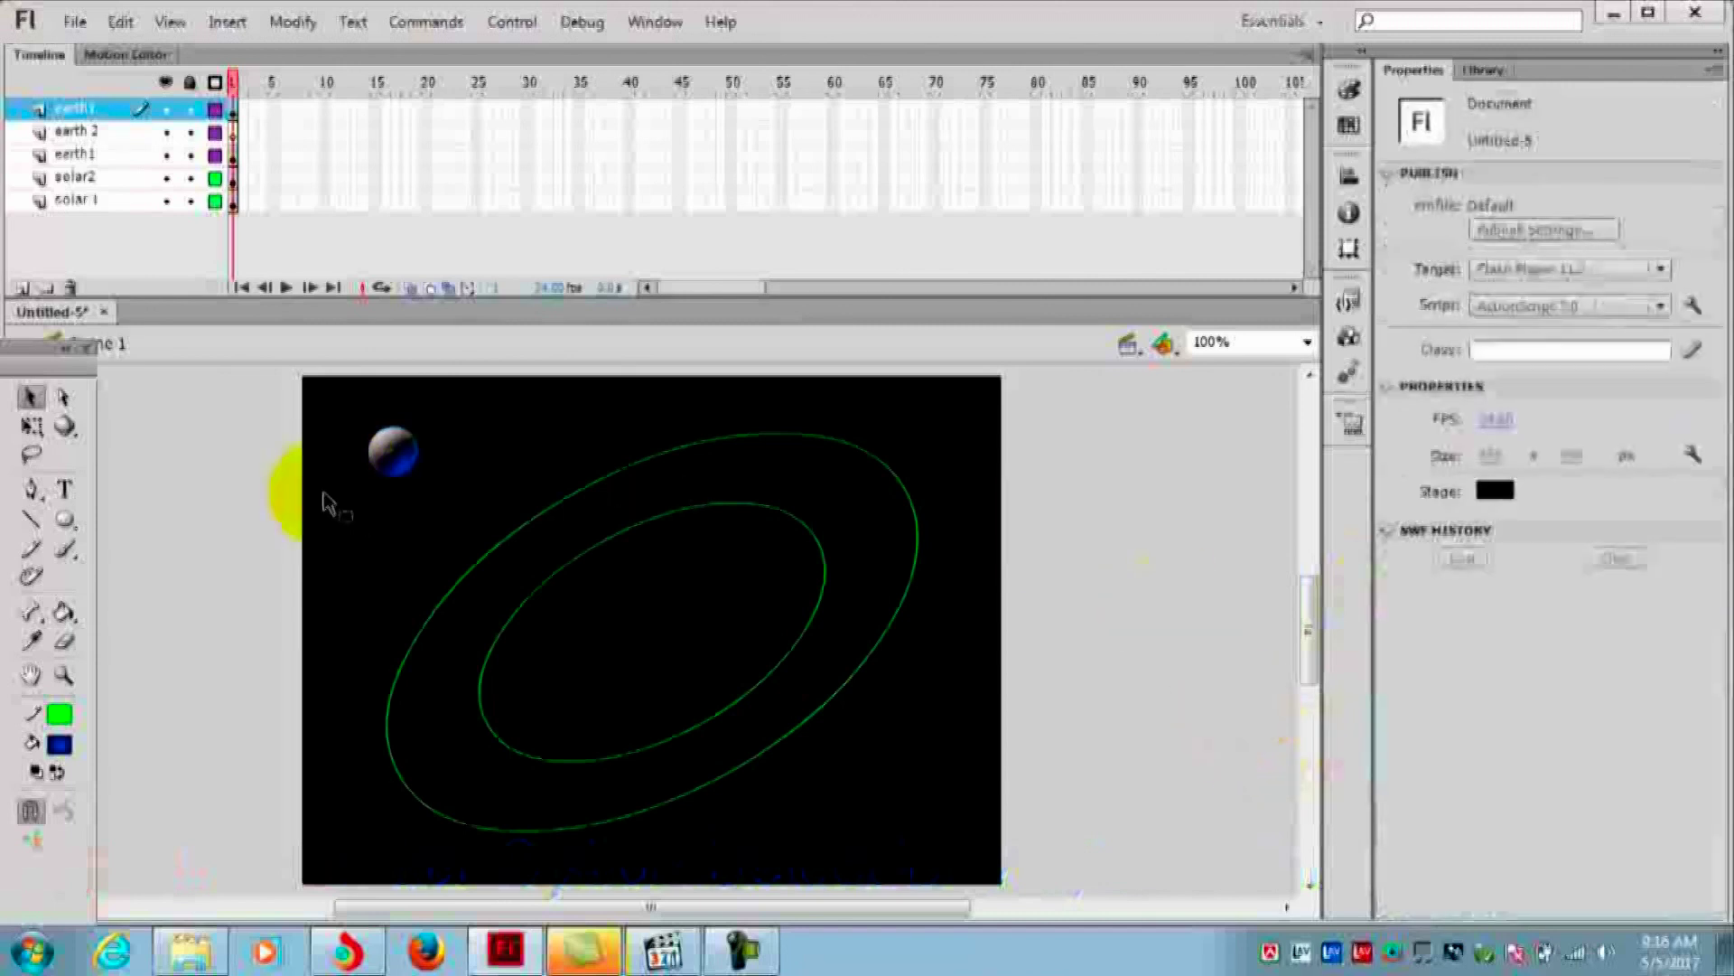
Toggle the blue planet layer's visibility to compare it with the green planet
click(96, 136)
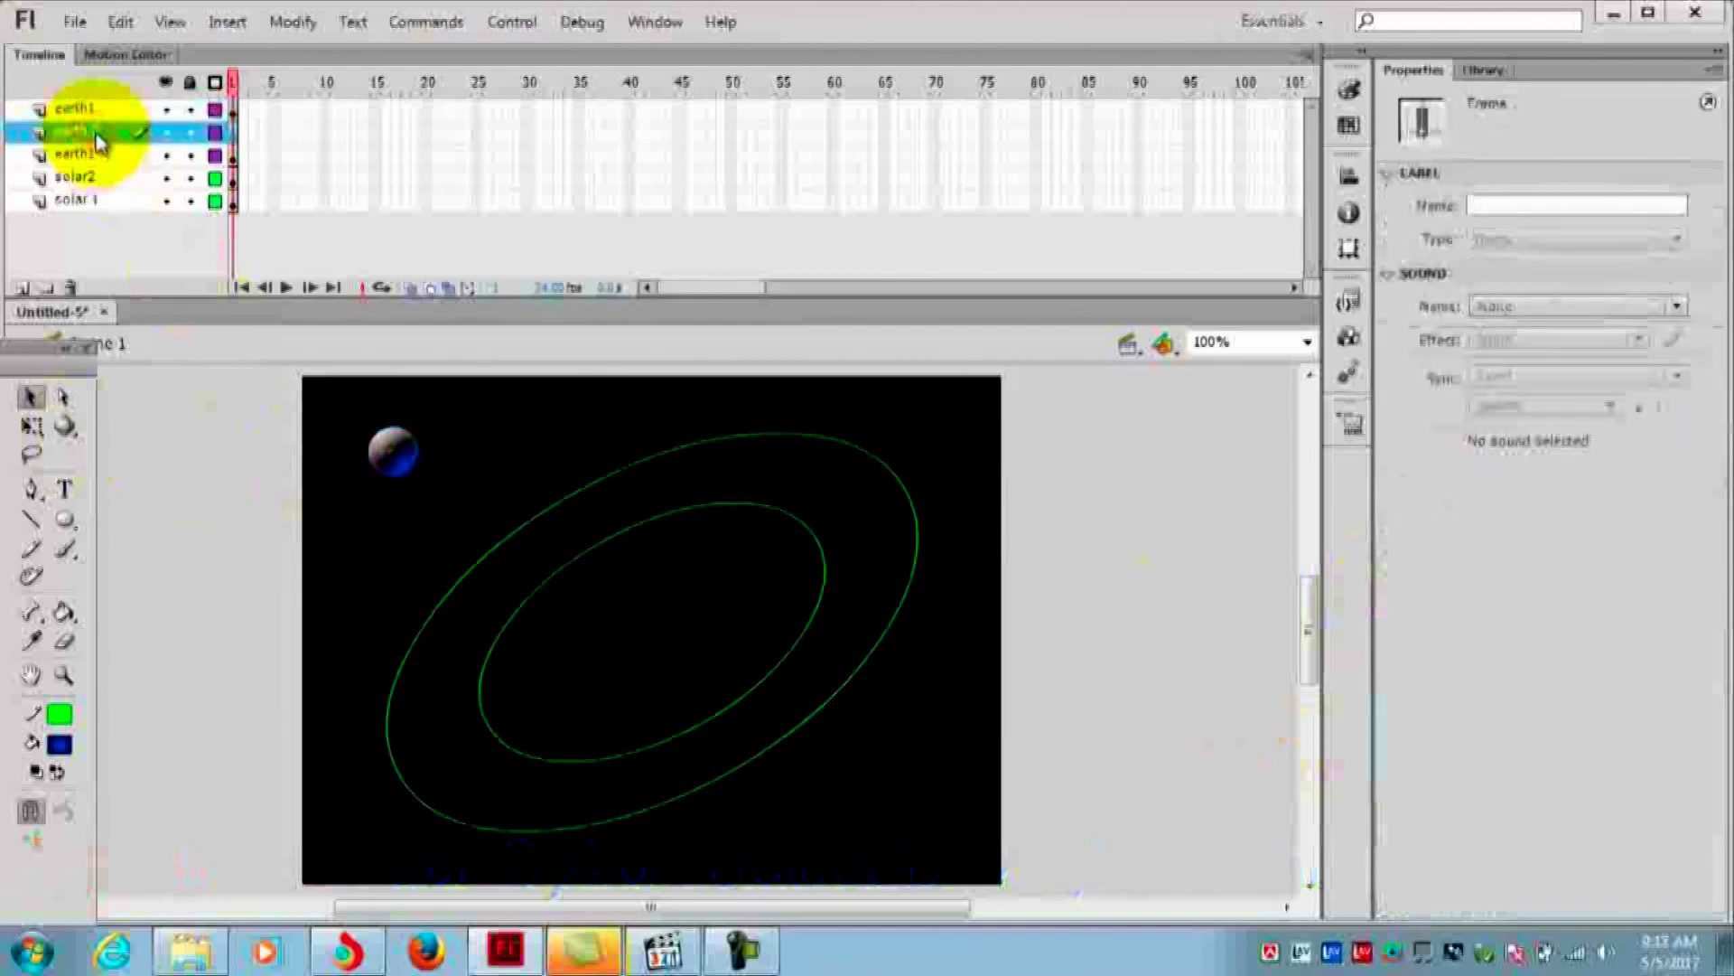
click(165, 133)
click(161, 109)
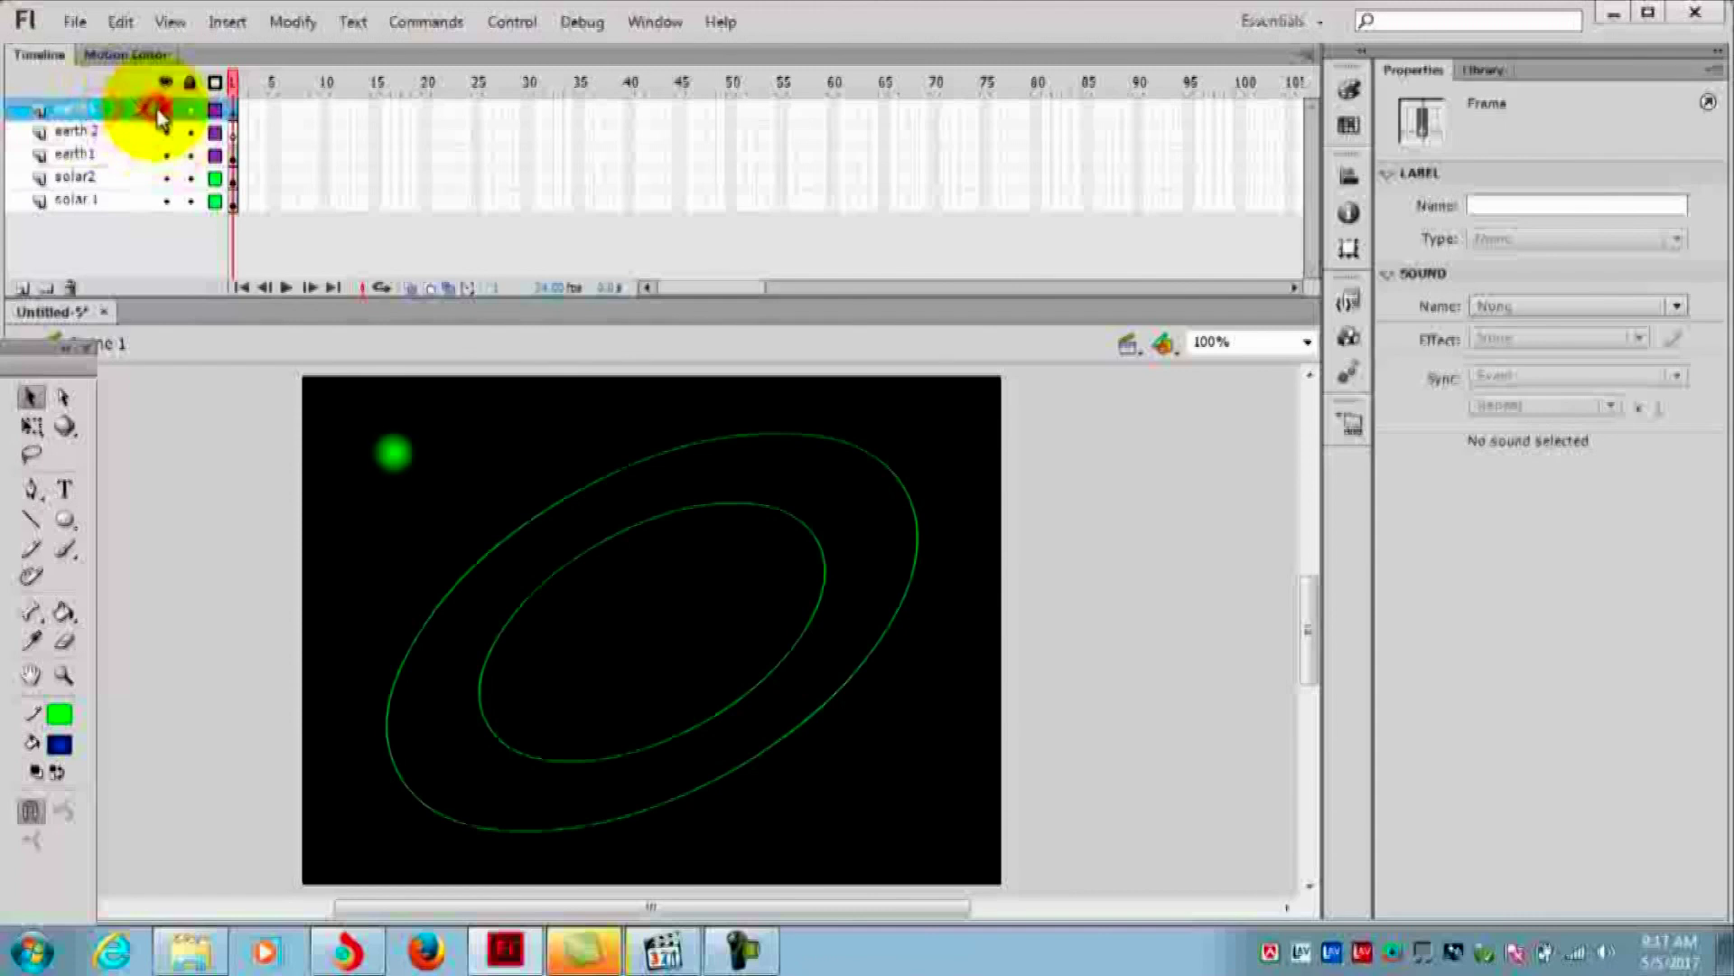
click(163, 110)
click(163, 109)
Delete the duplicate earth layer and shift the green ball slightly right
click(149, 133)
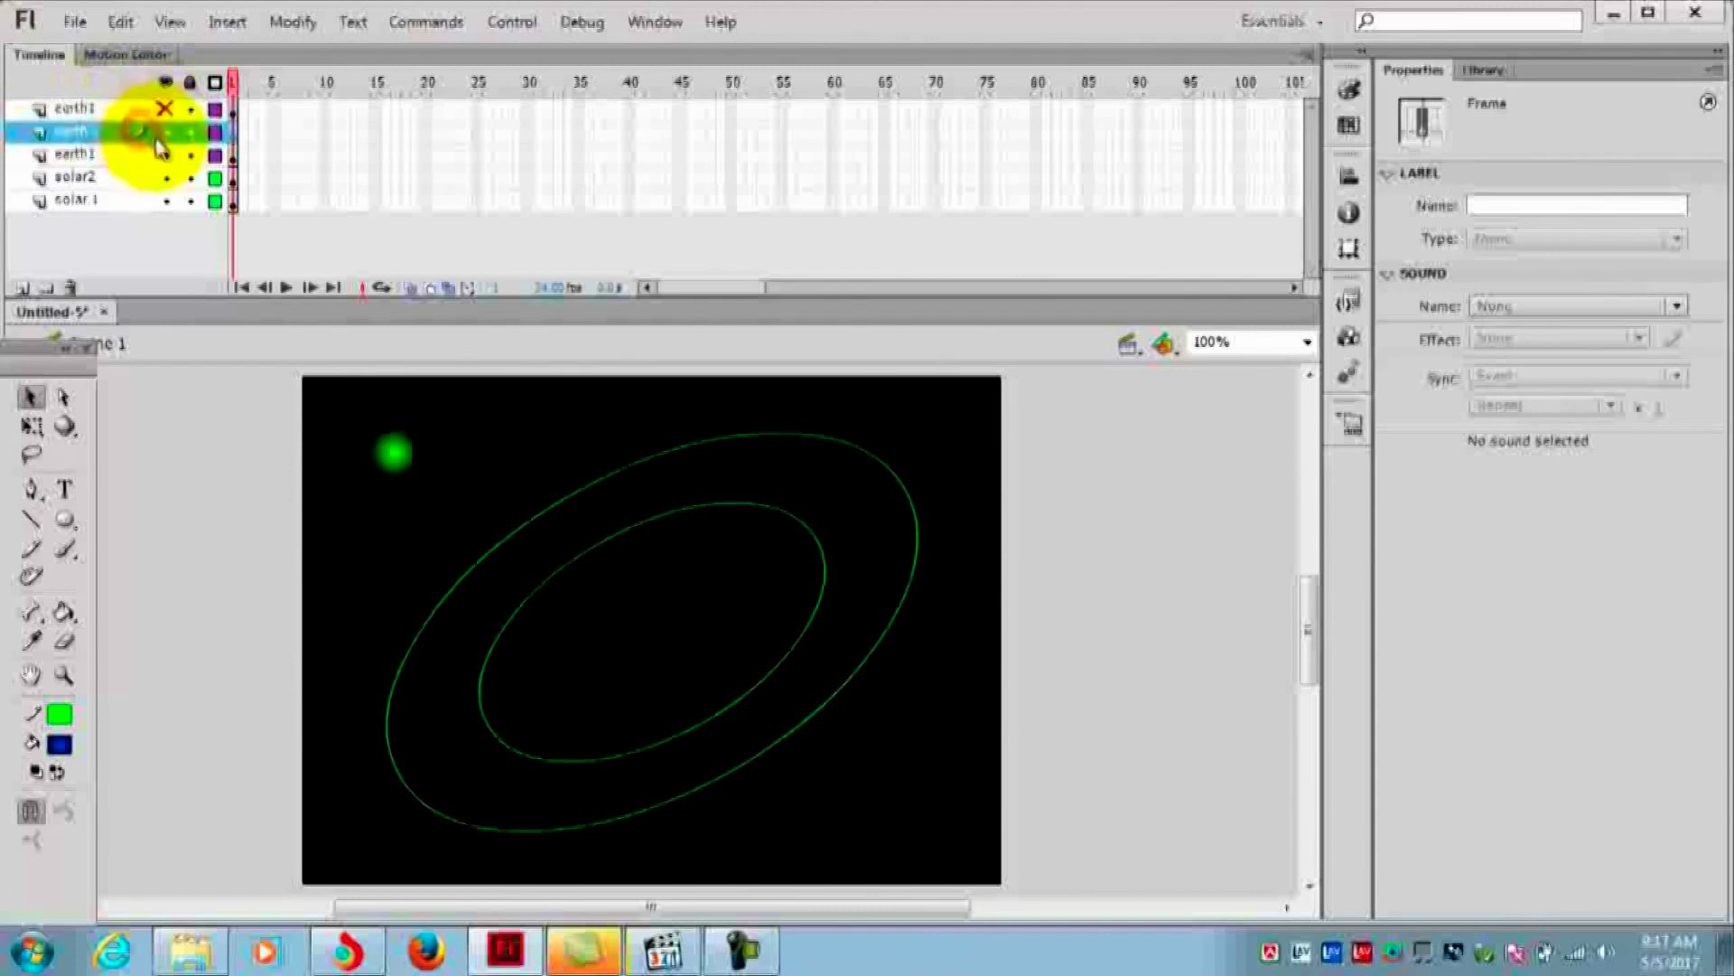
click(166, 156)
click(166, 155)
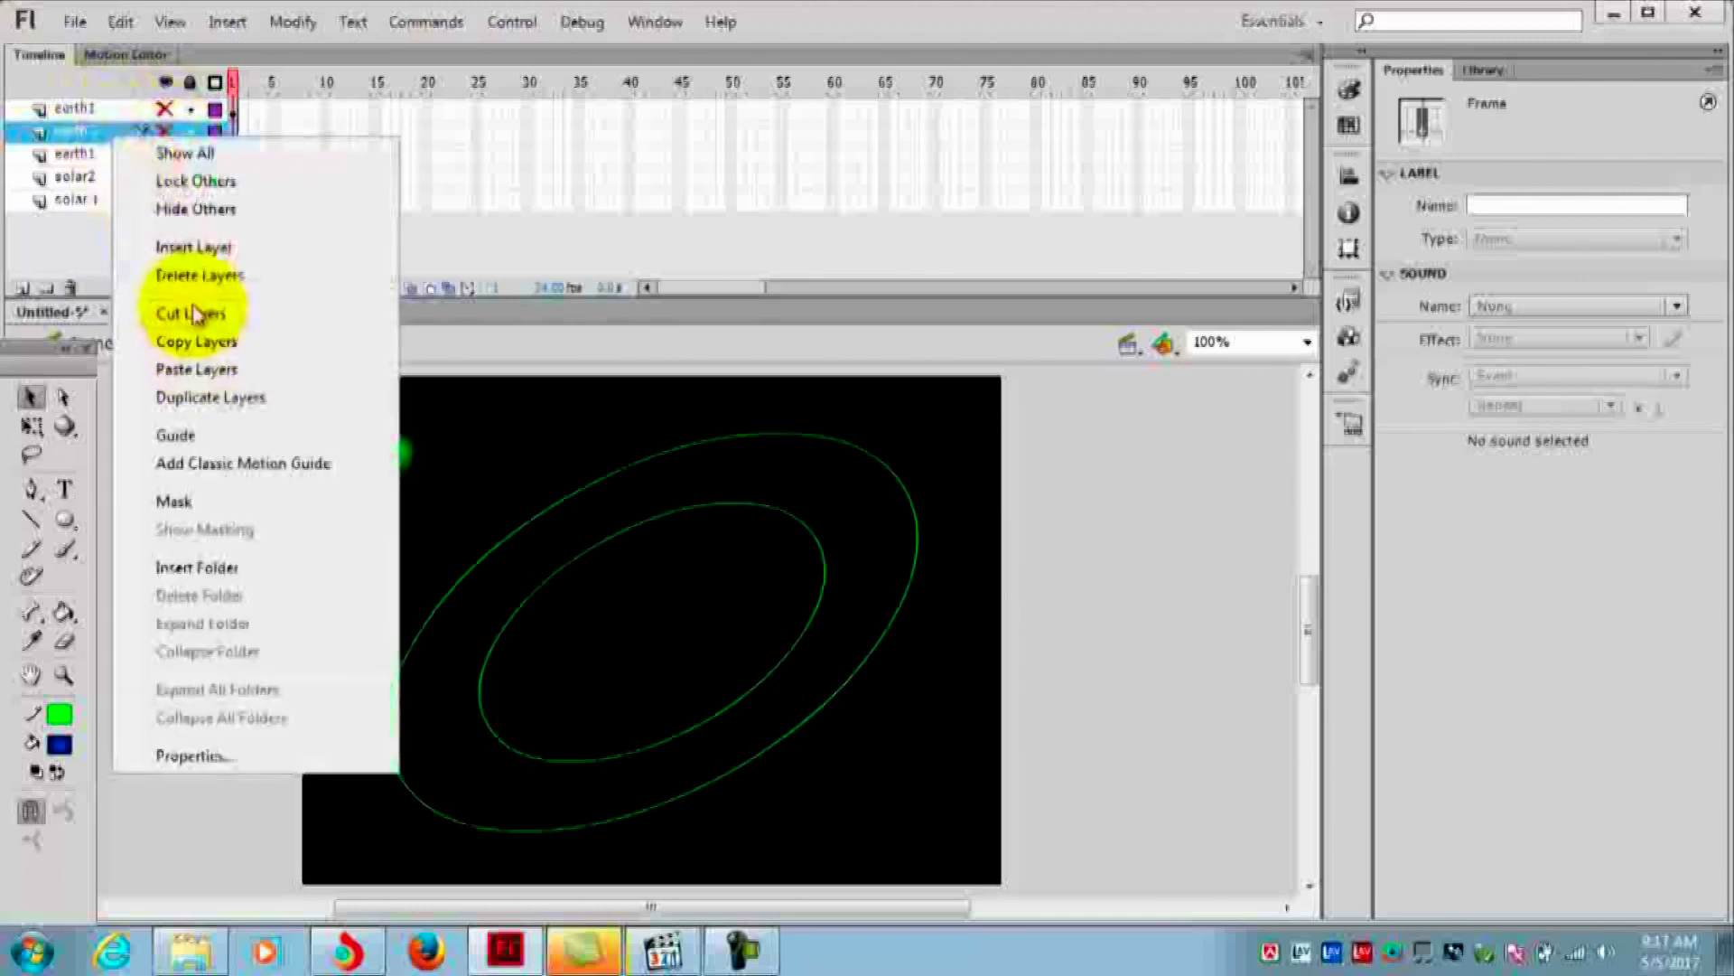
click(181, 276)
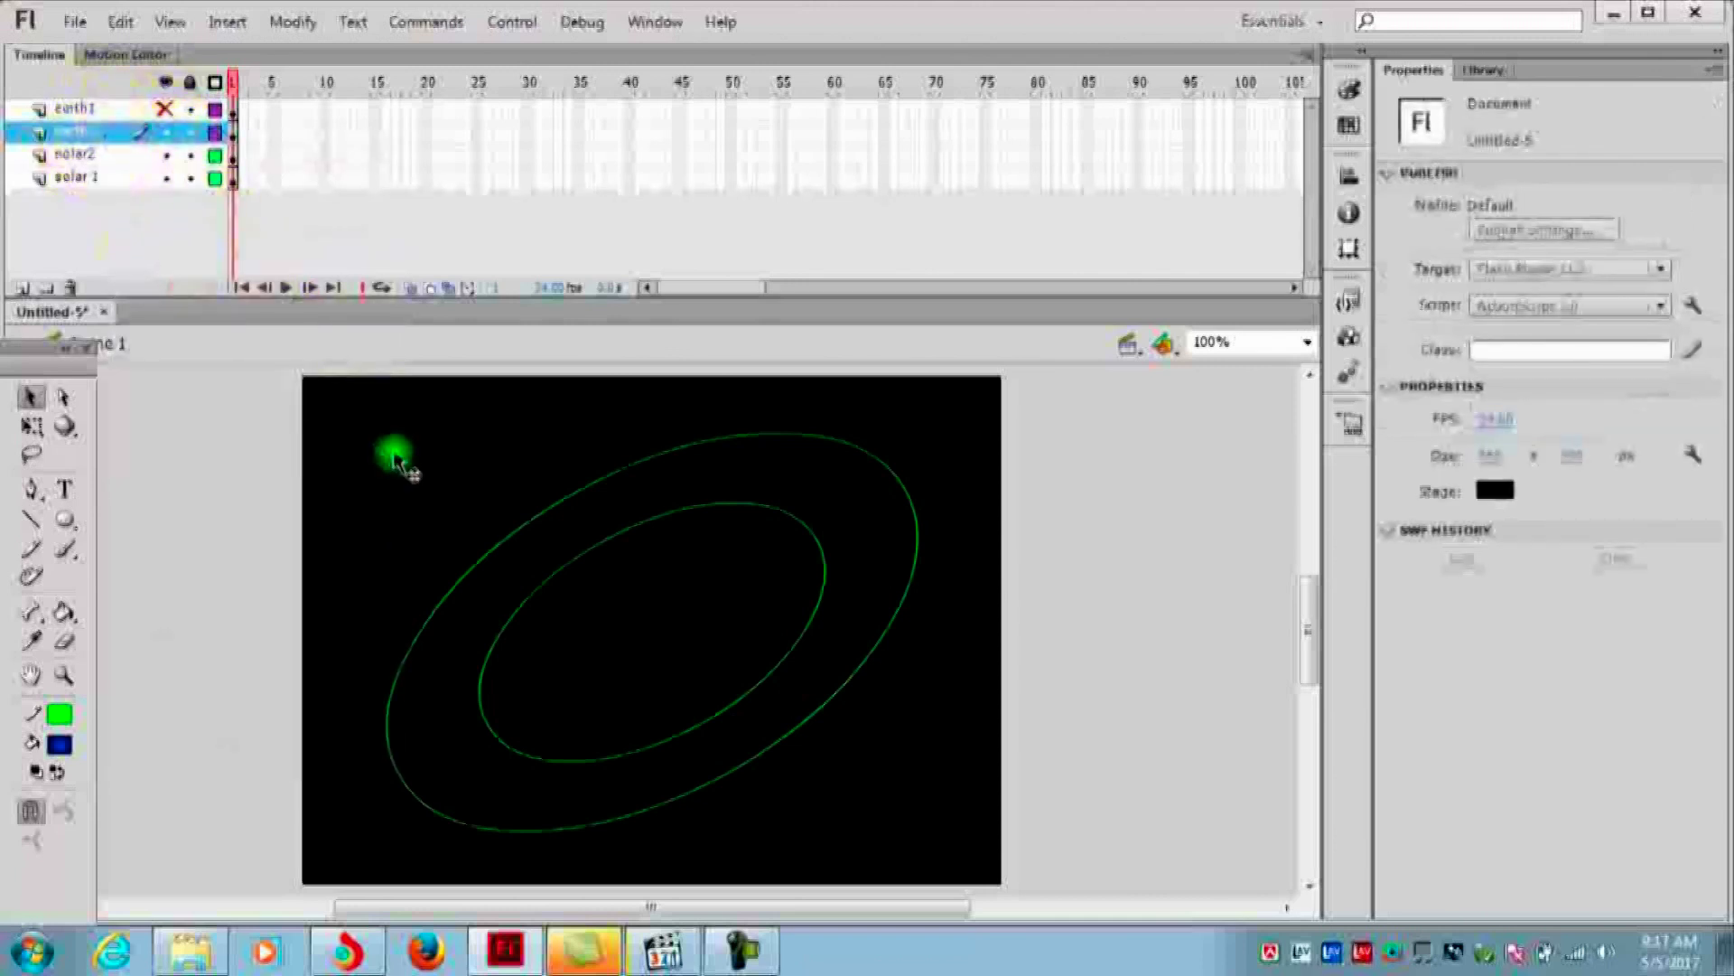
drag(397, 456, 490, 449)
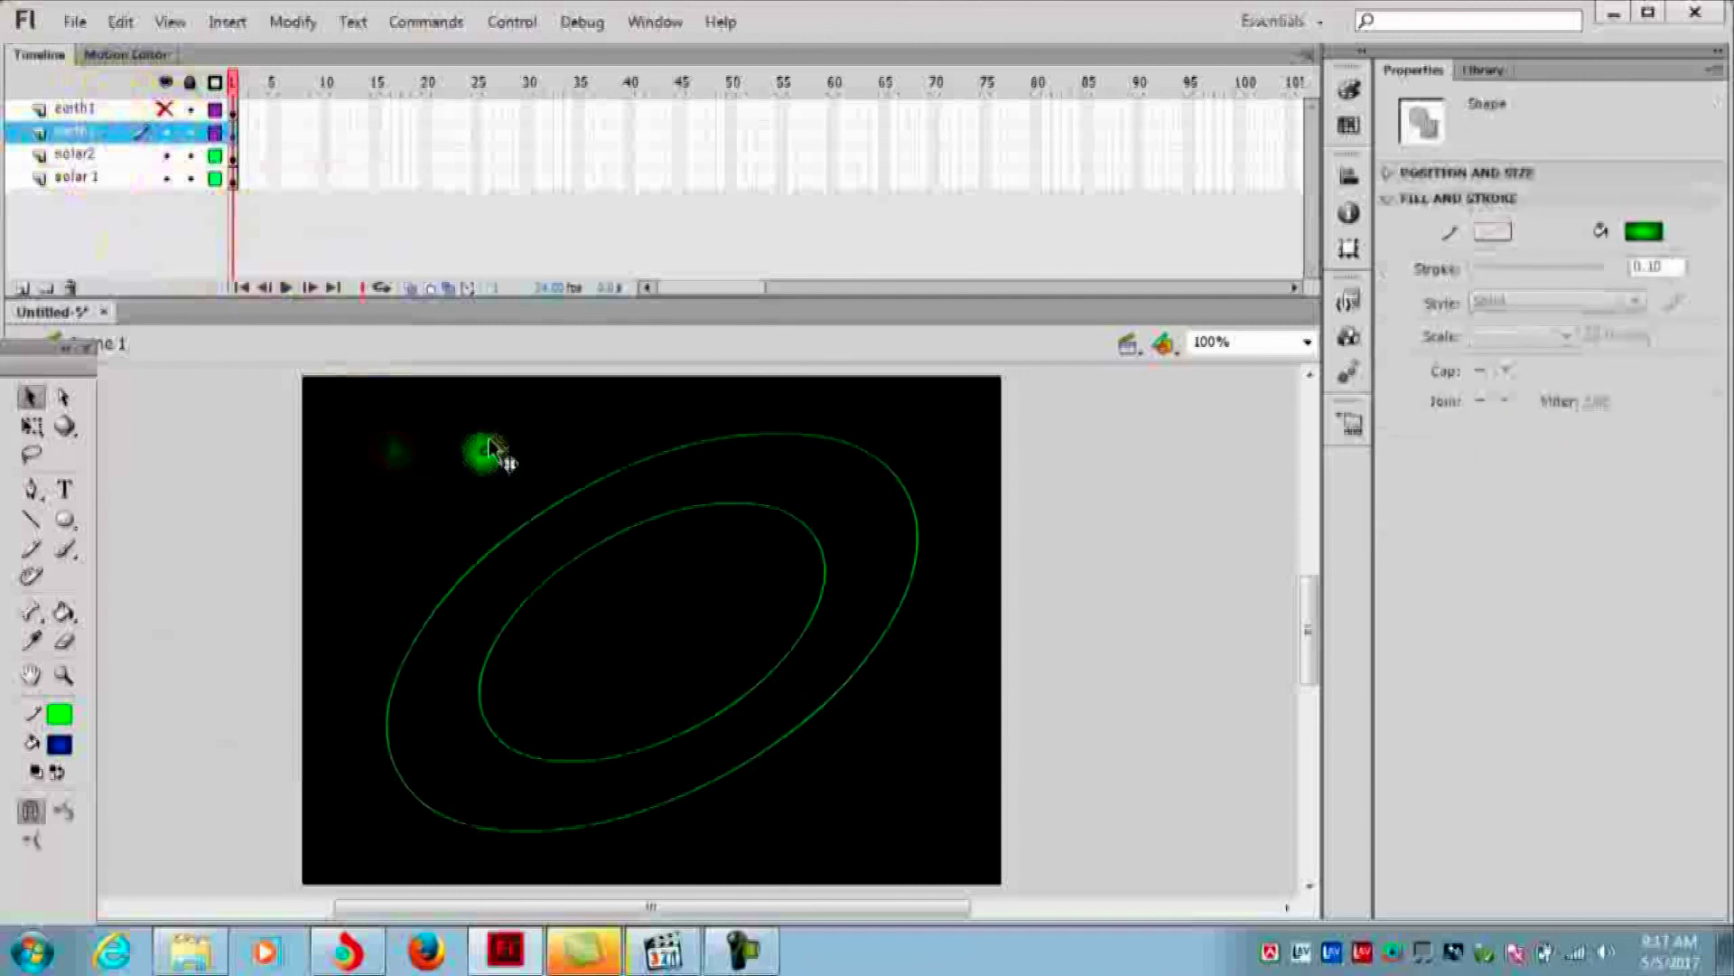
Recolour the second ball red and convert it to the Movie Clip symbol 'Symbol 2'
click(1646, 230)
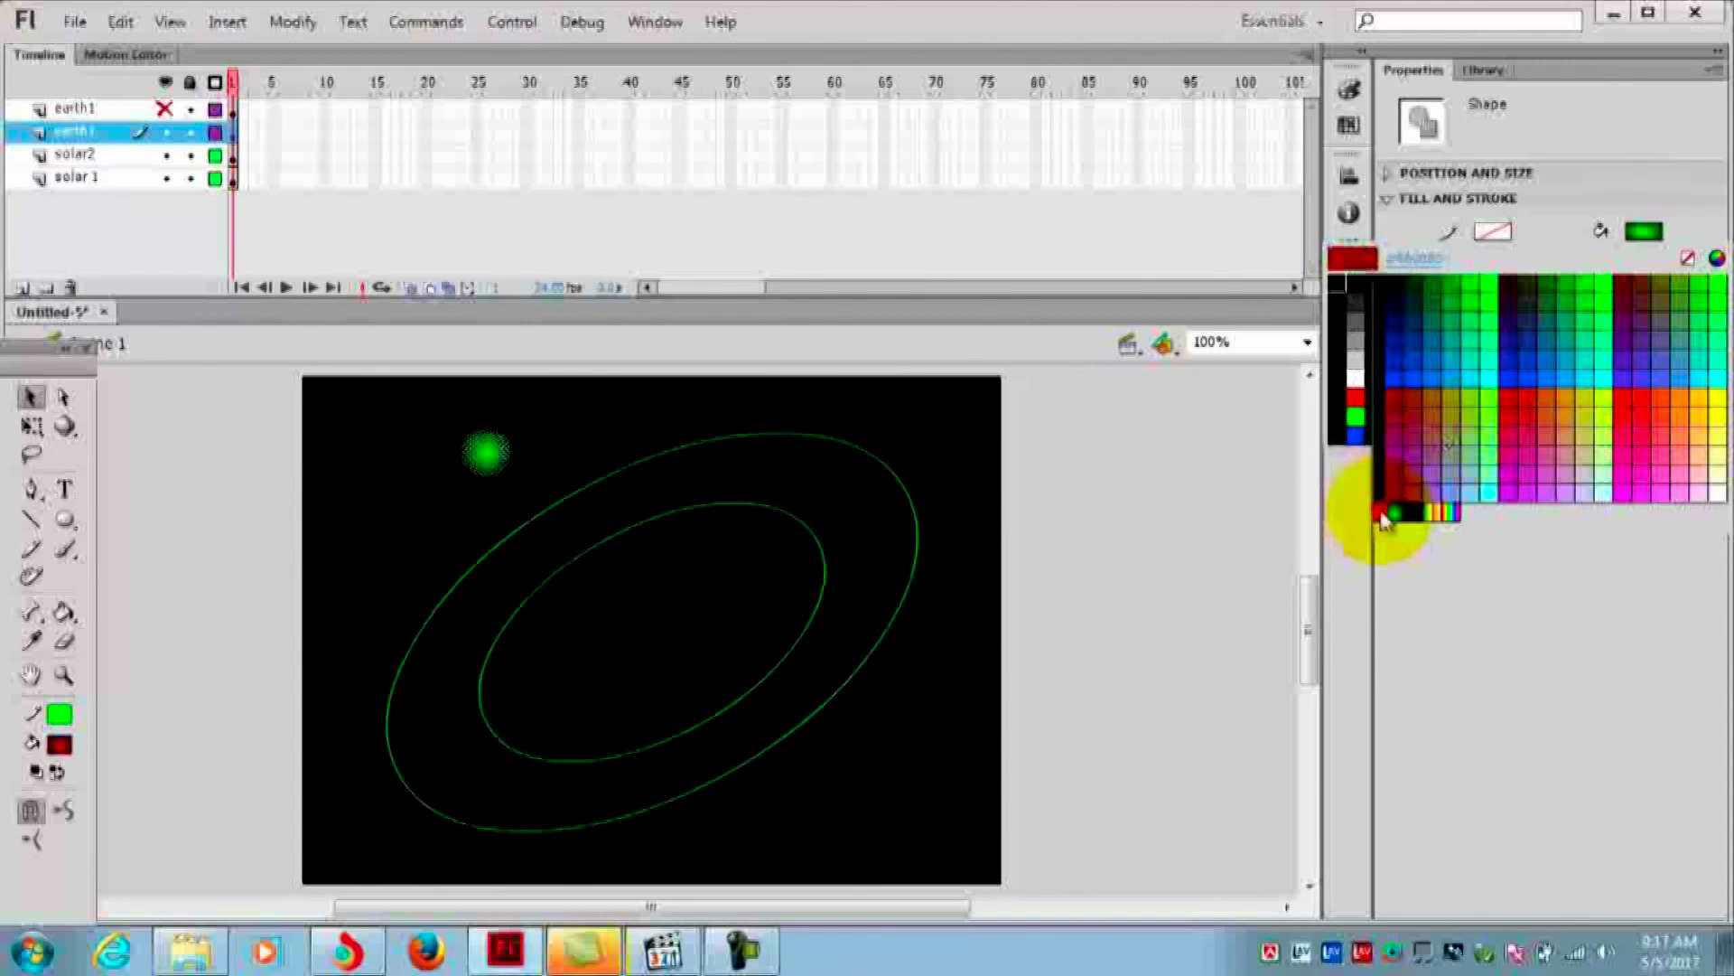
click(1379, 512)
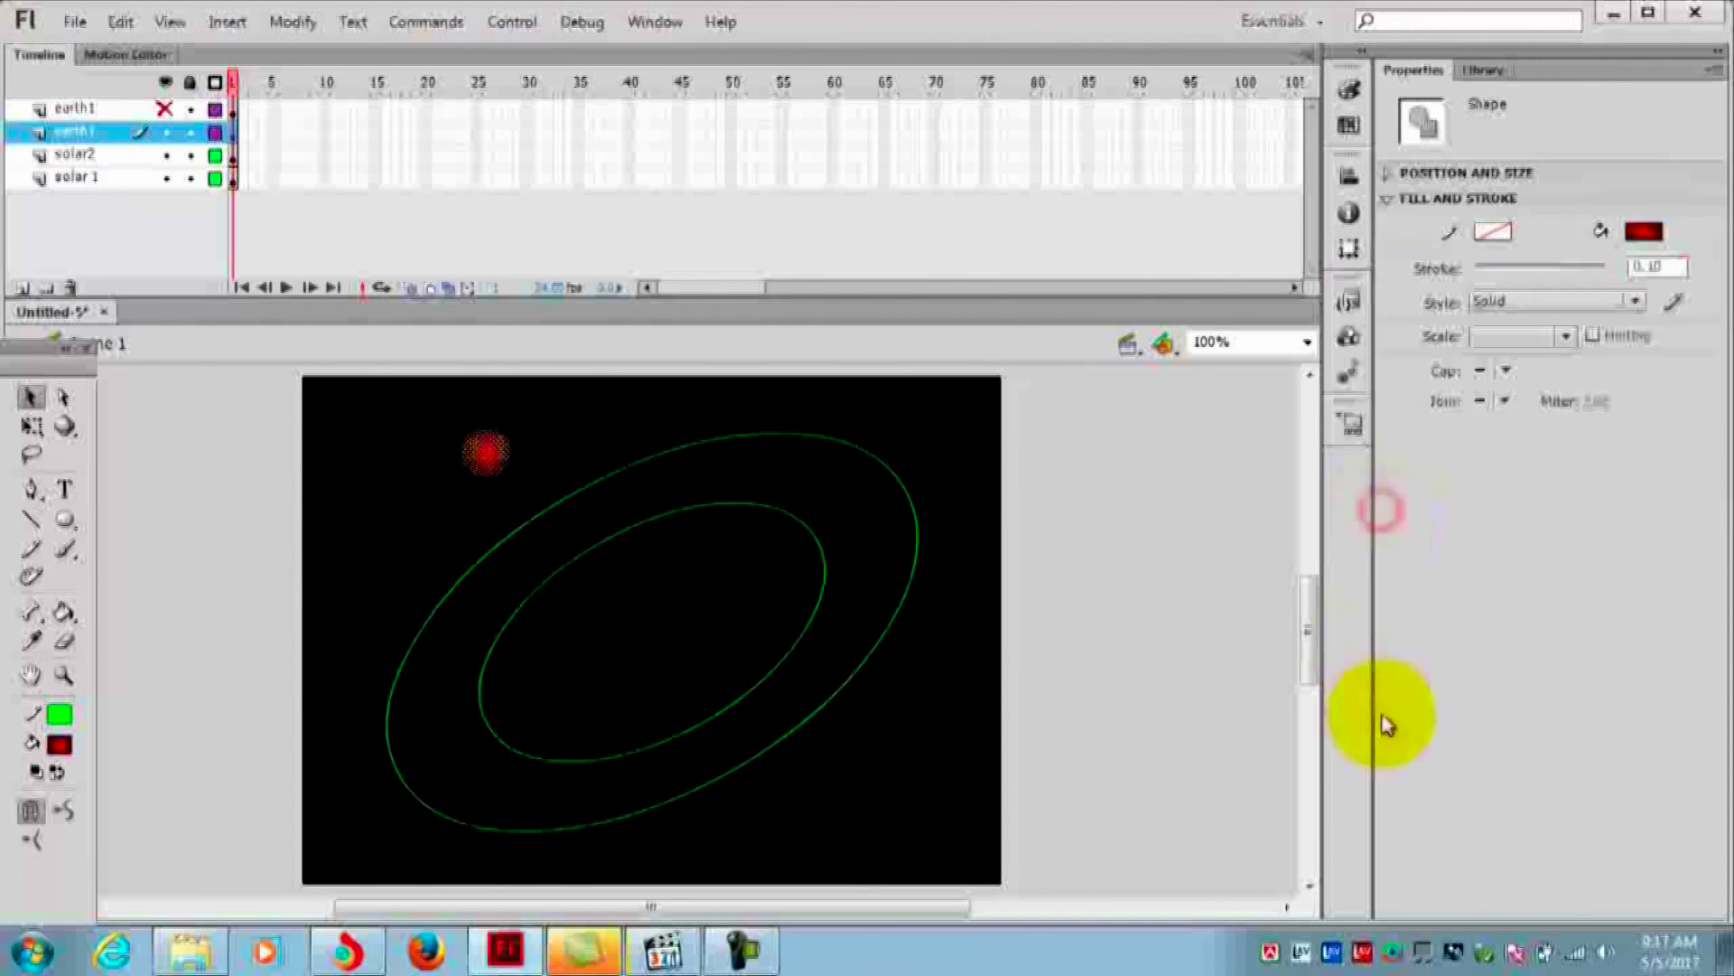
right_click(495, 452)
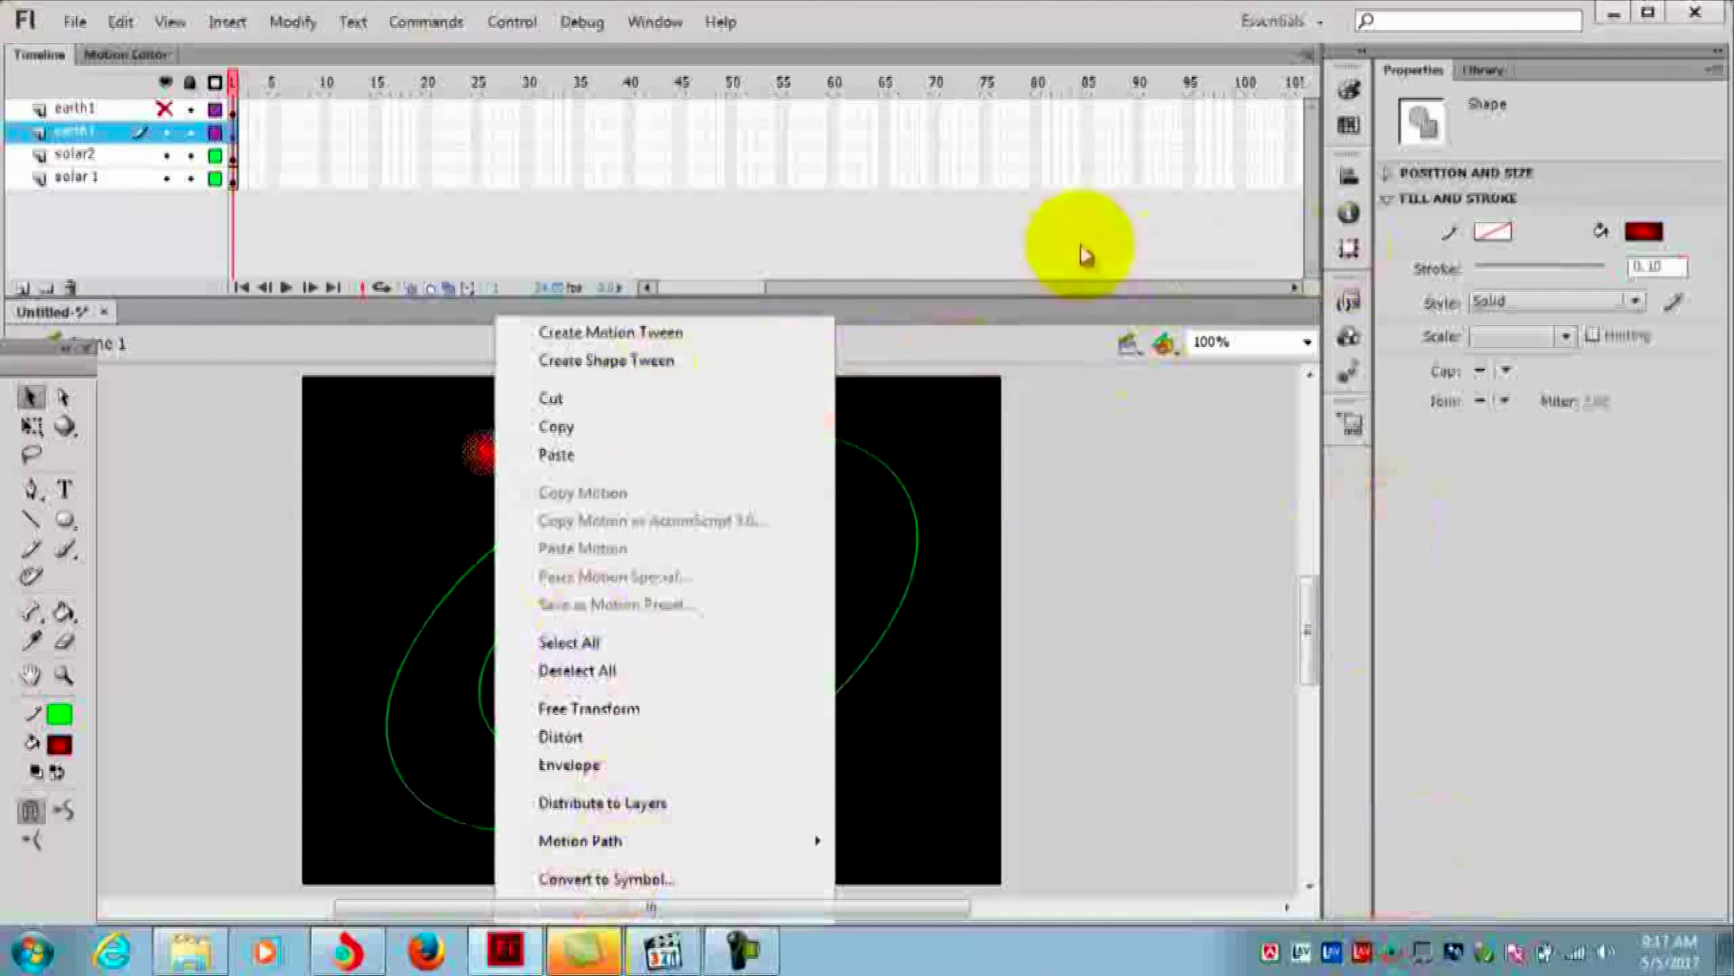
click(585, 879)
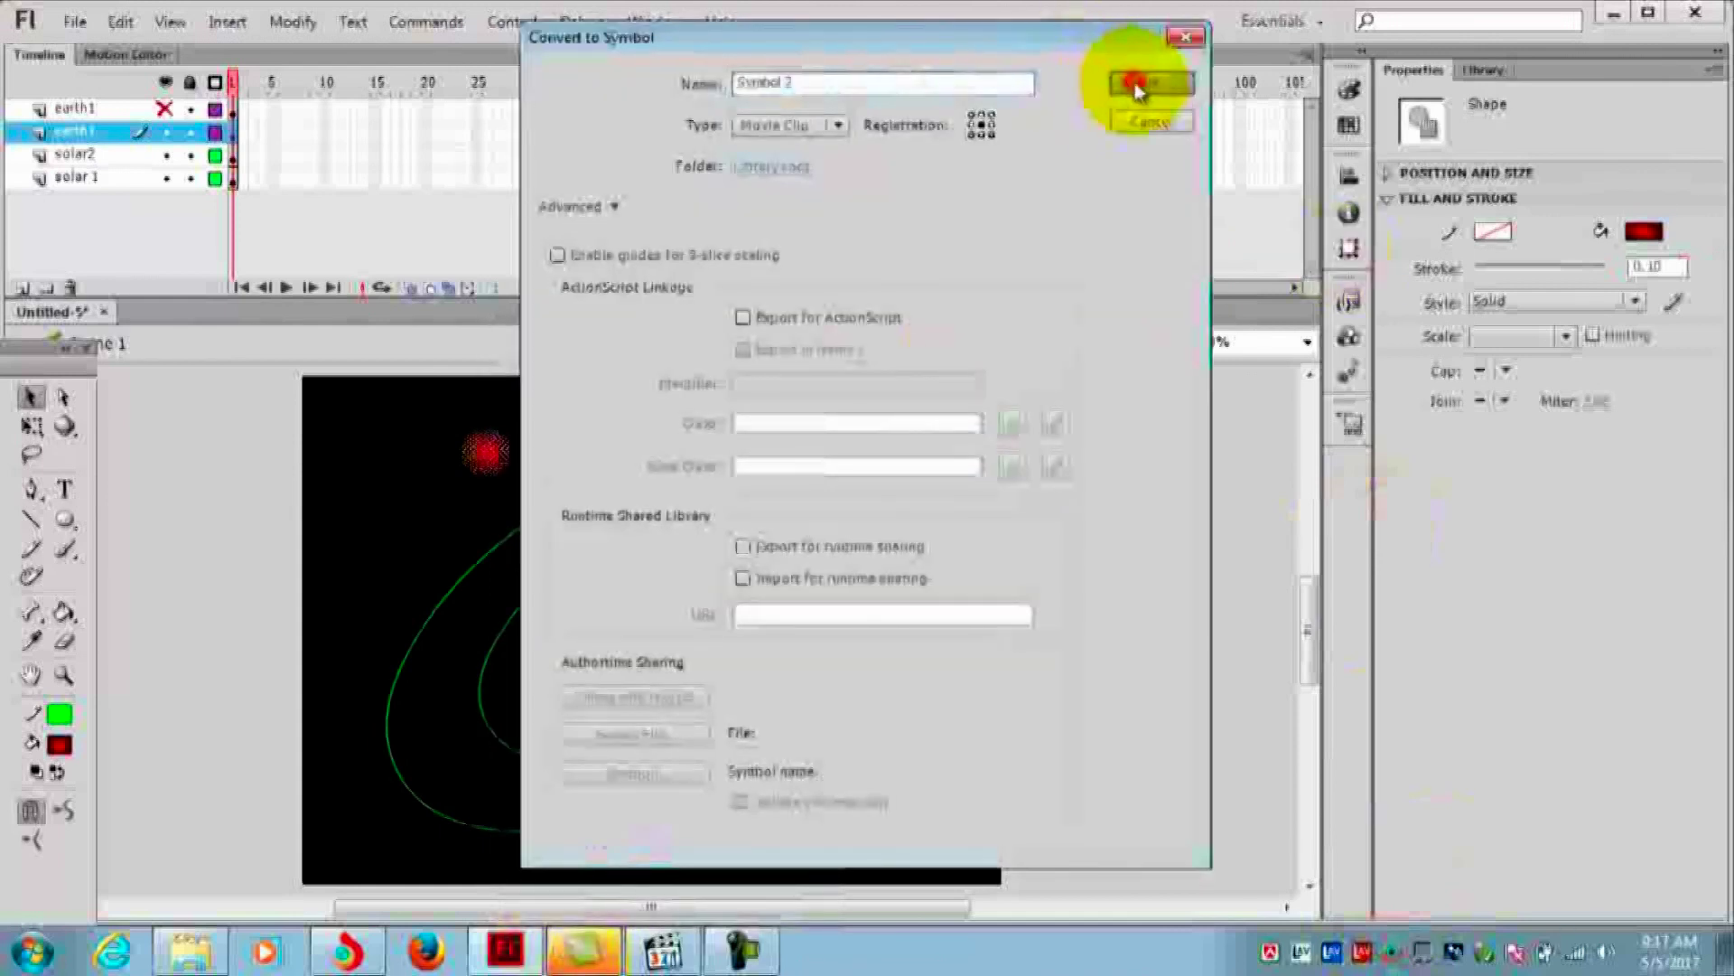
click(1130, 80)
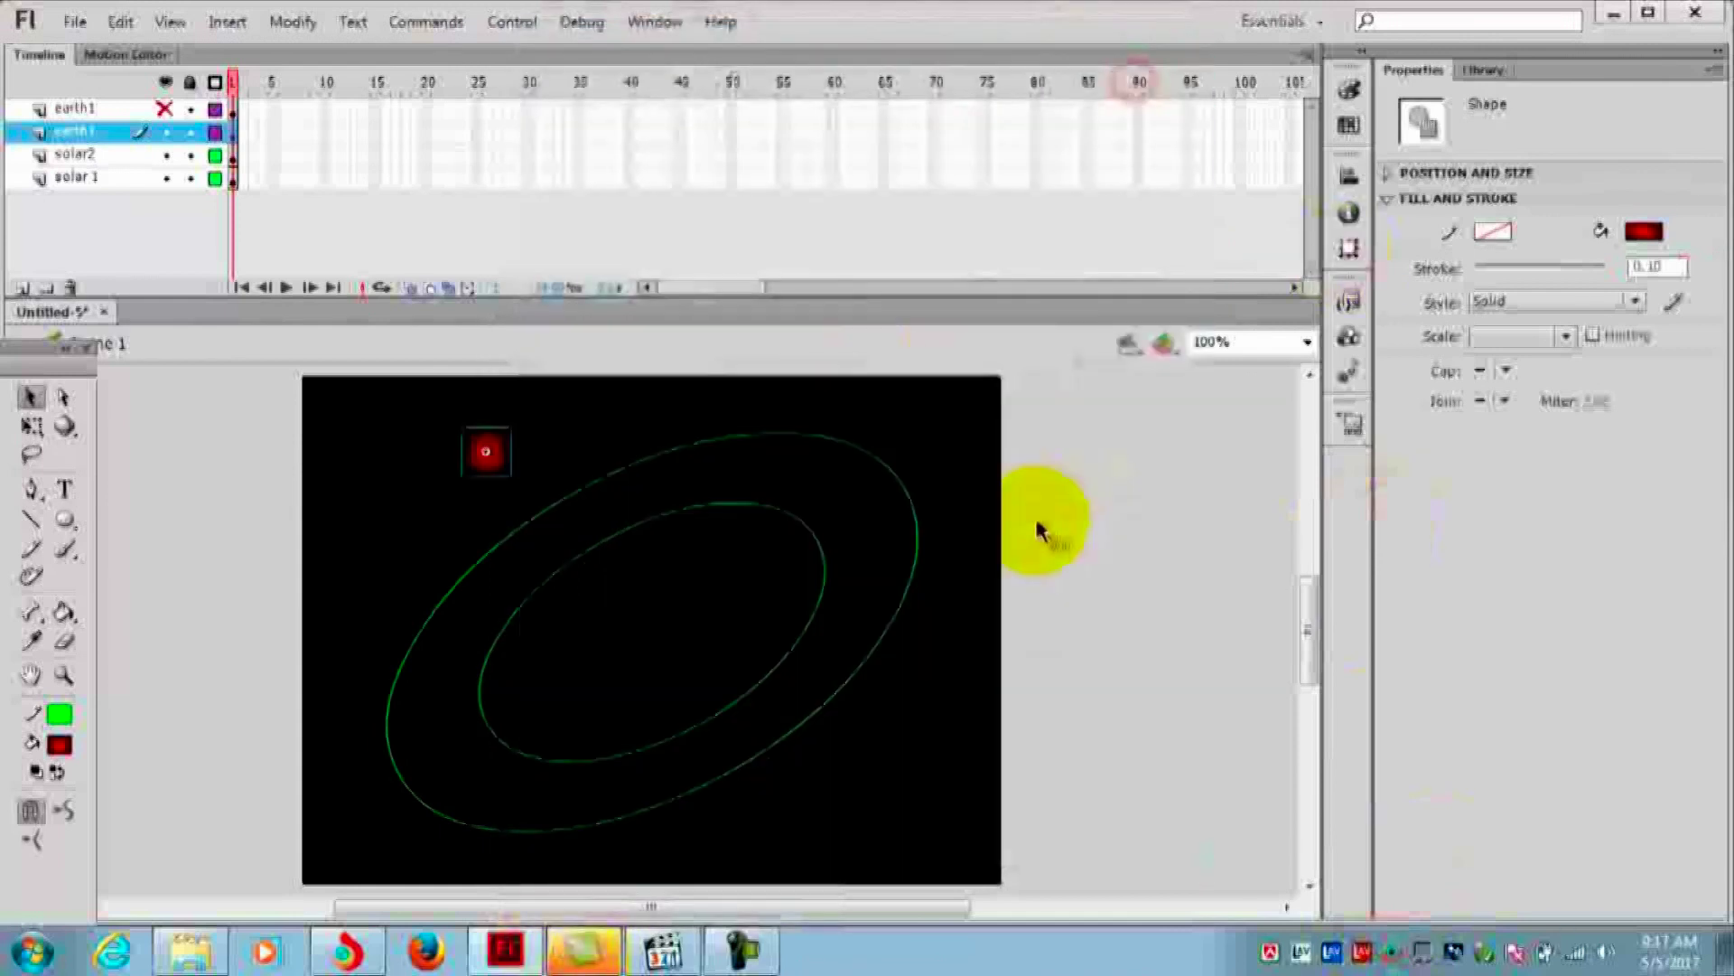
click(1389, 910)
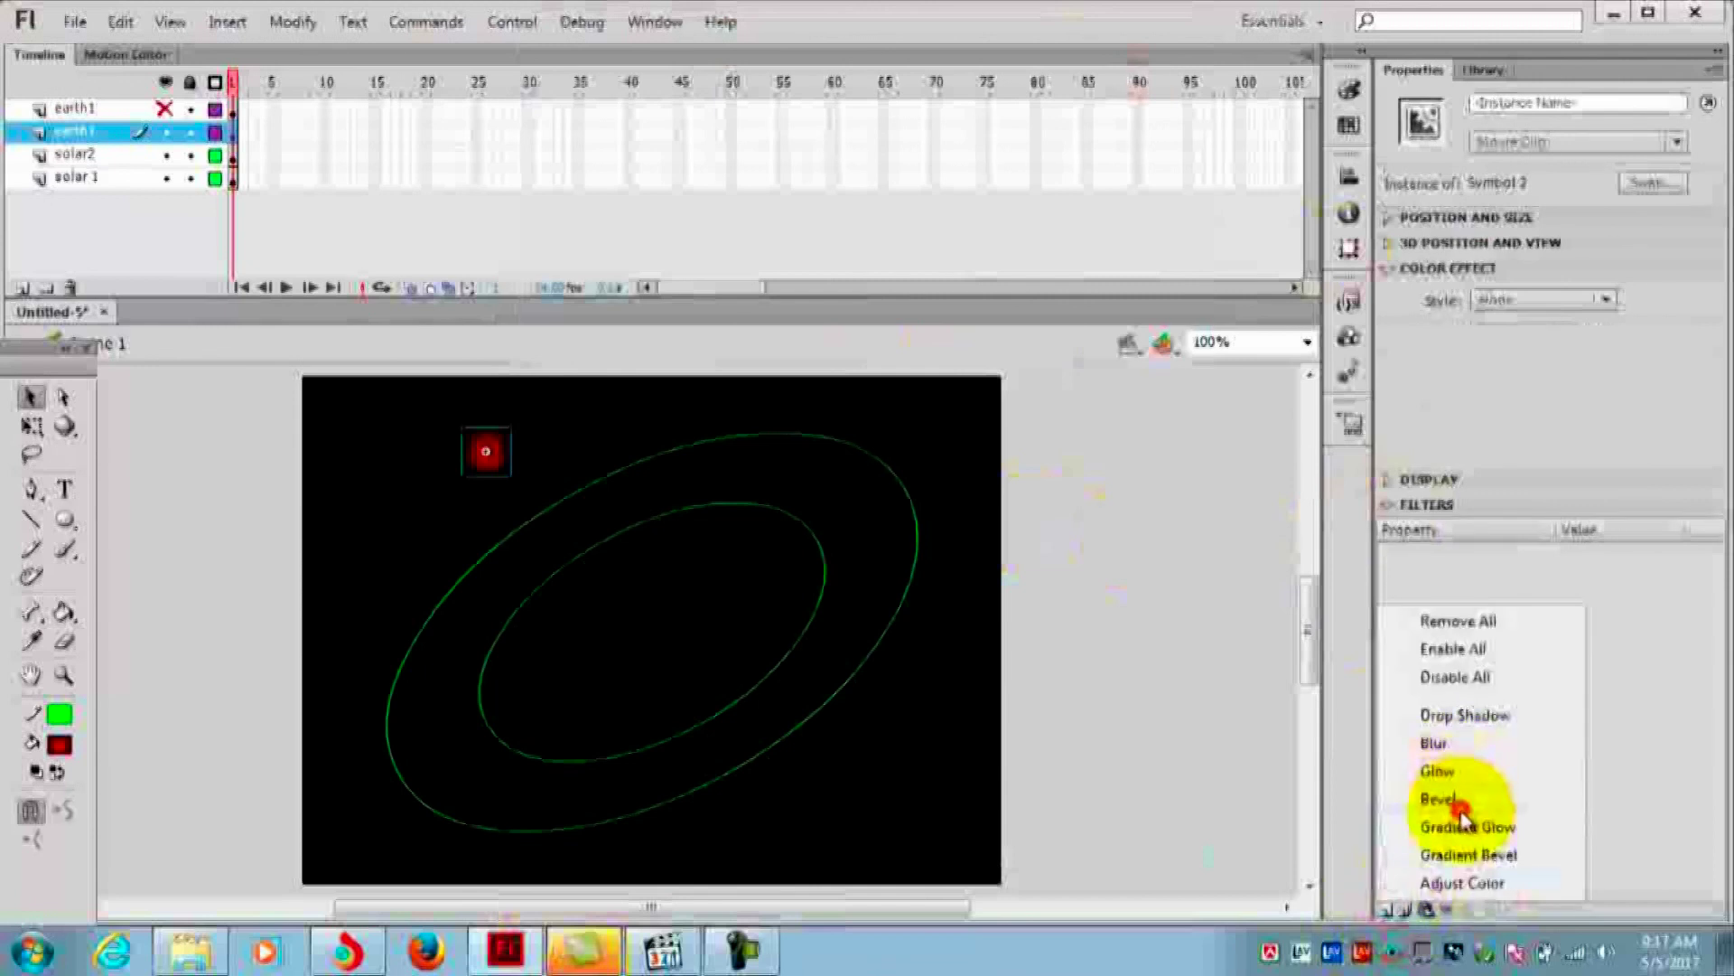
Give the red planet a High-quality Bevel with an orange shadow, then unhide the blue earth layer
click(1459, 801)
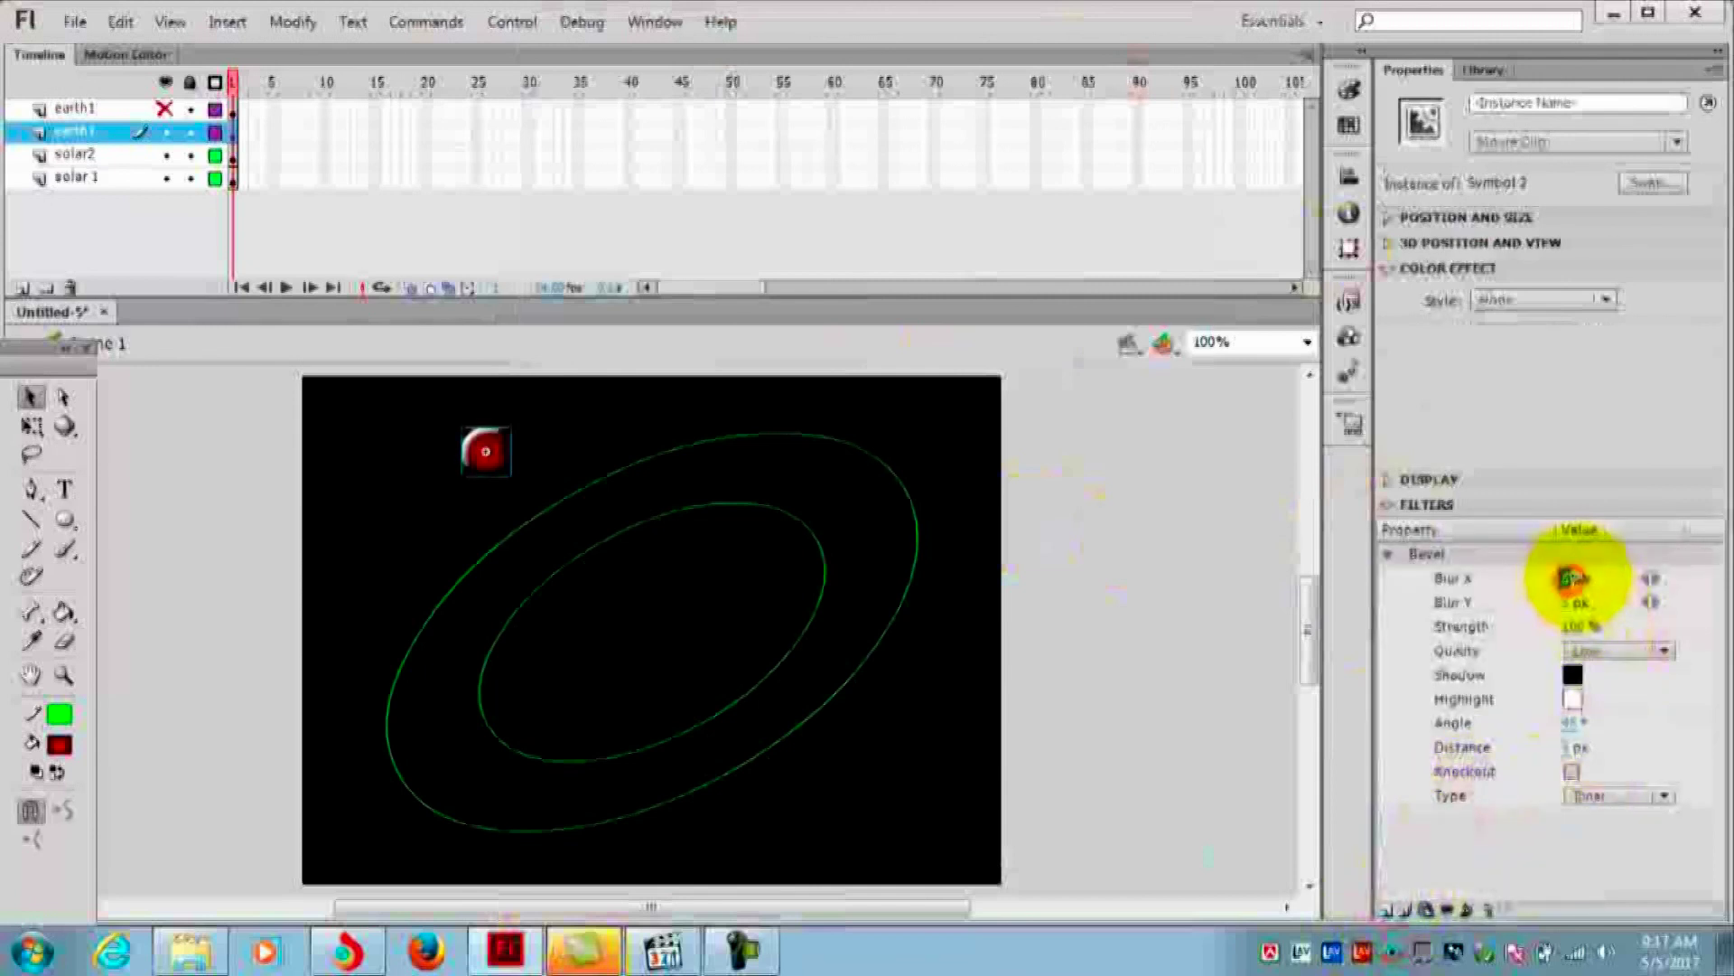
click(1574, 604)
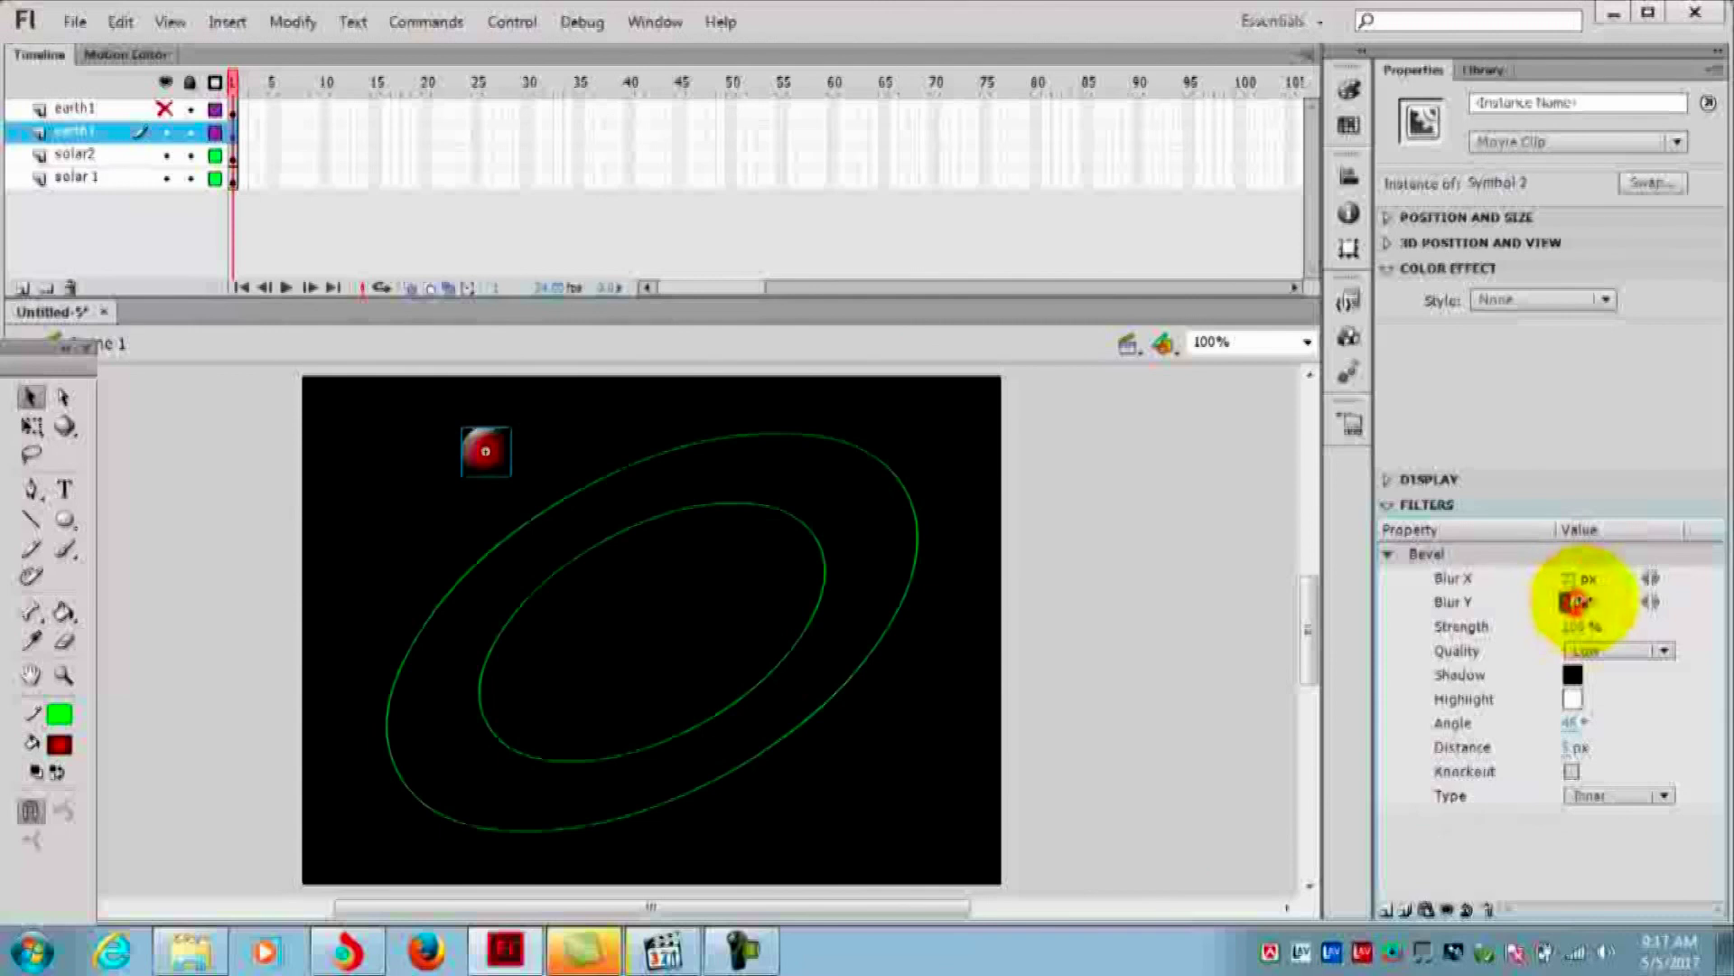
click(1612, 651)
click(1623, 736)
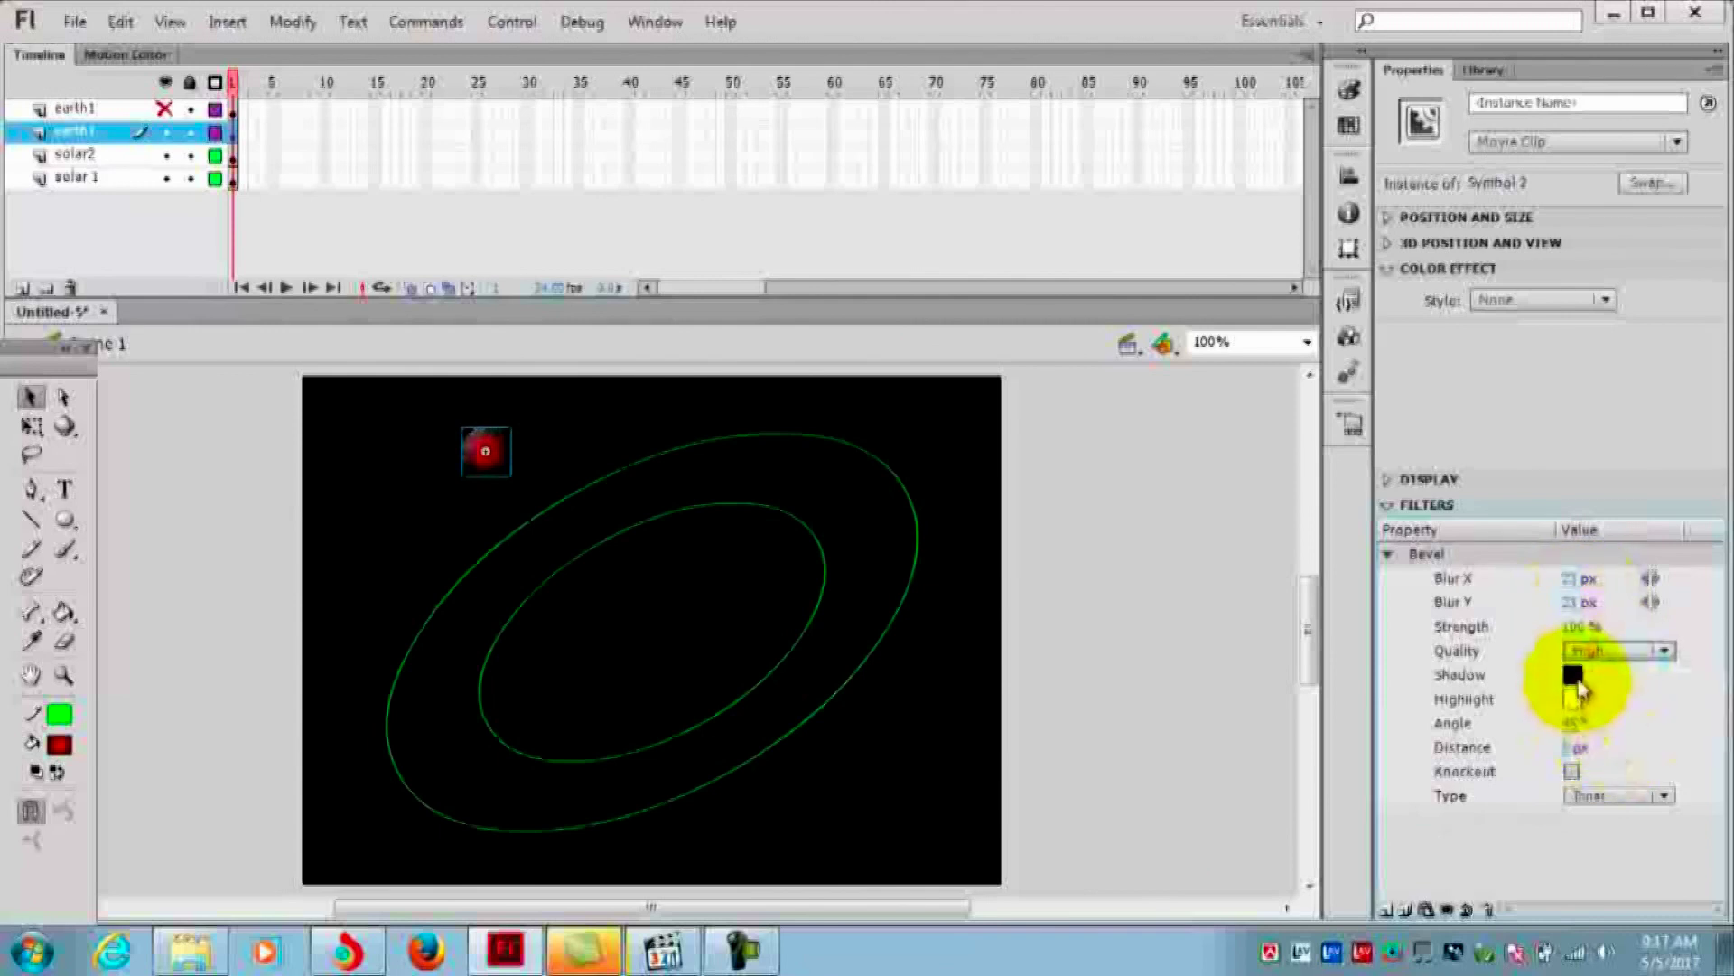
click(1574, 677)
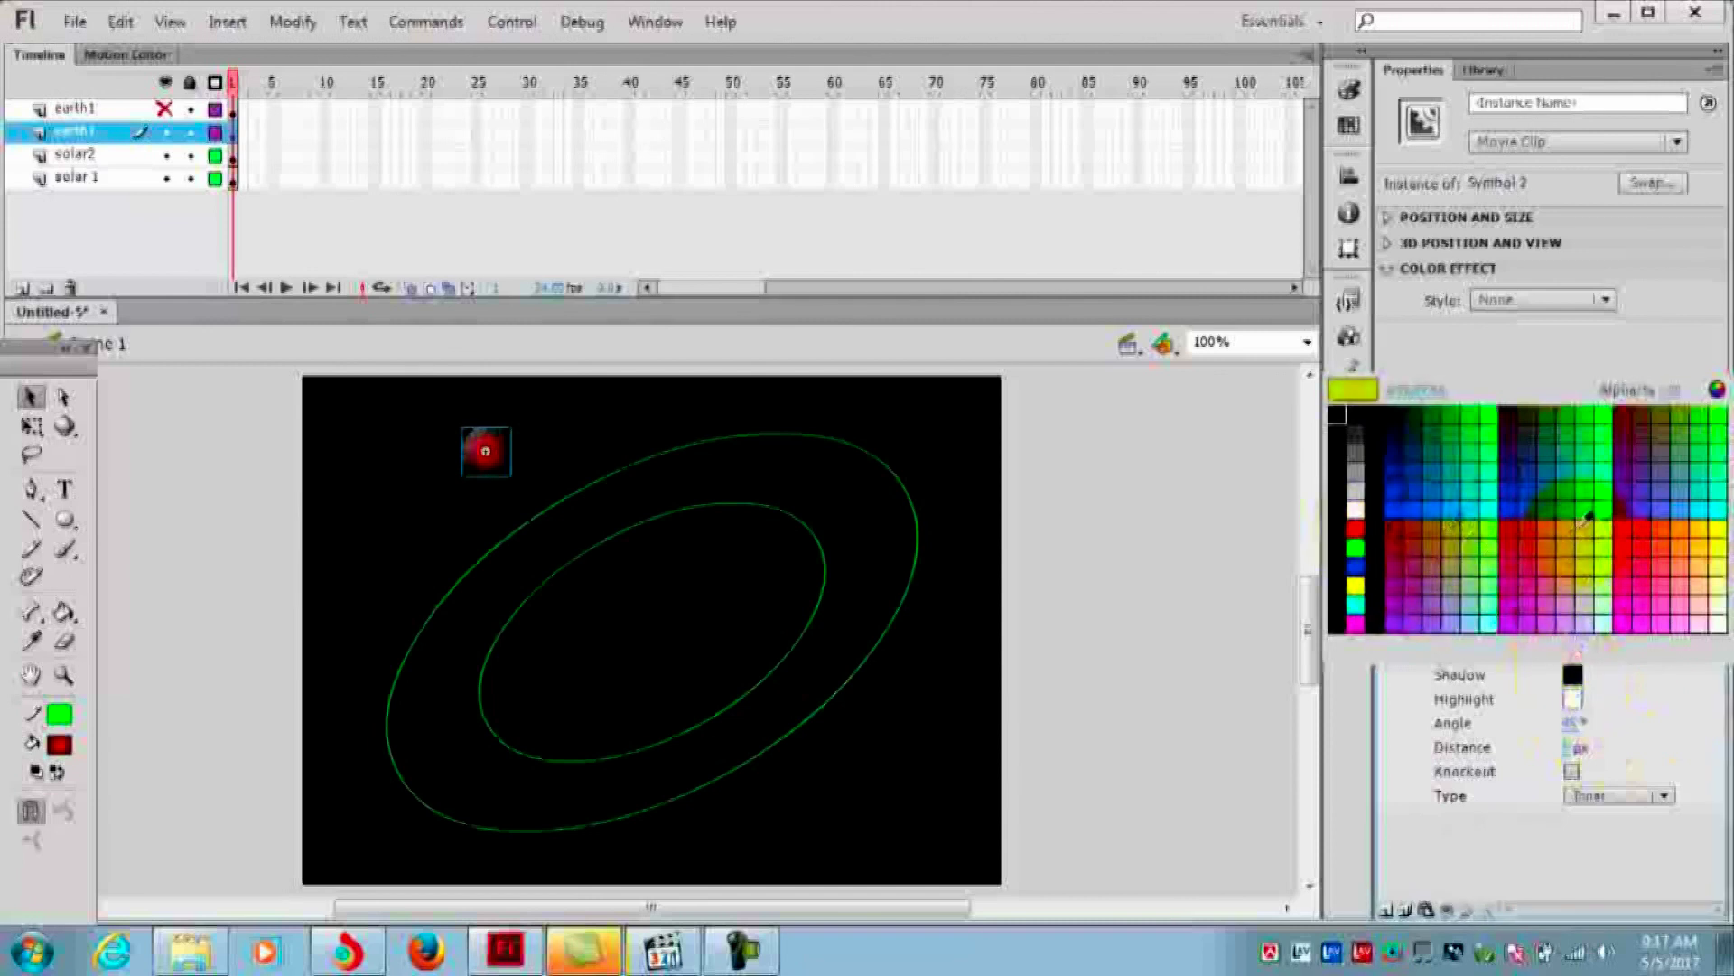
click(1702, 524)
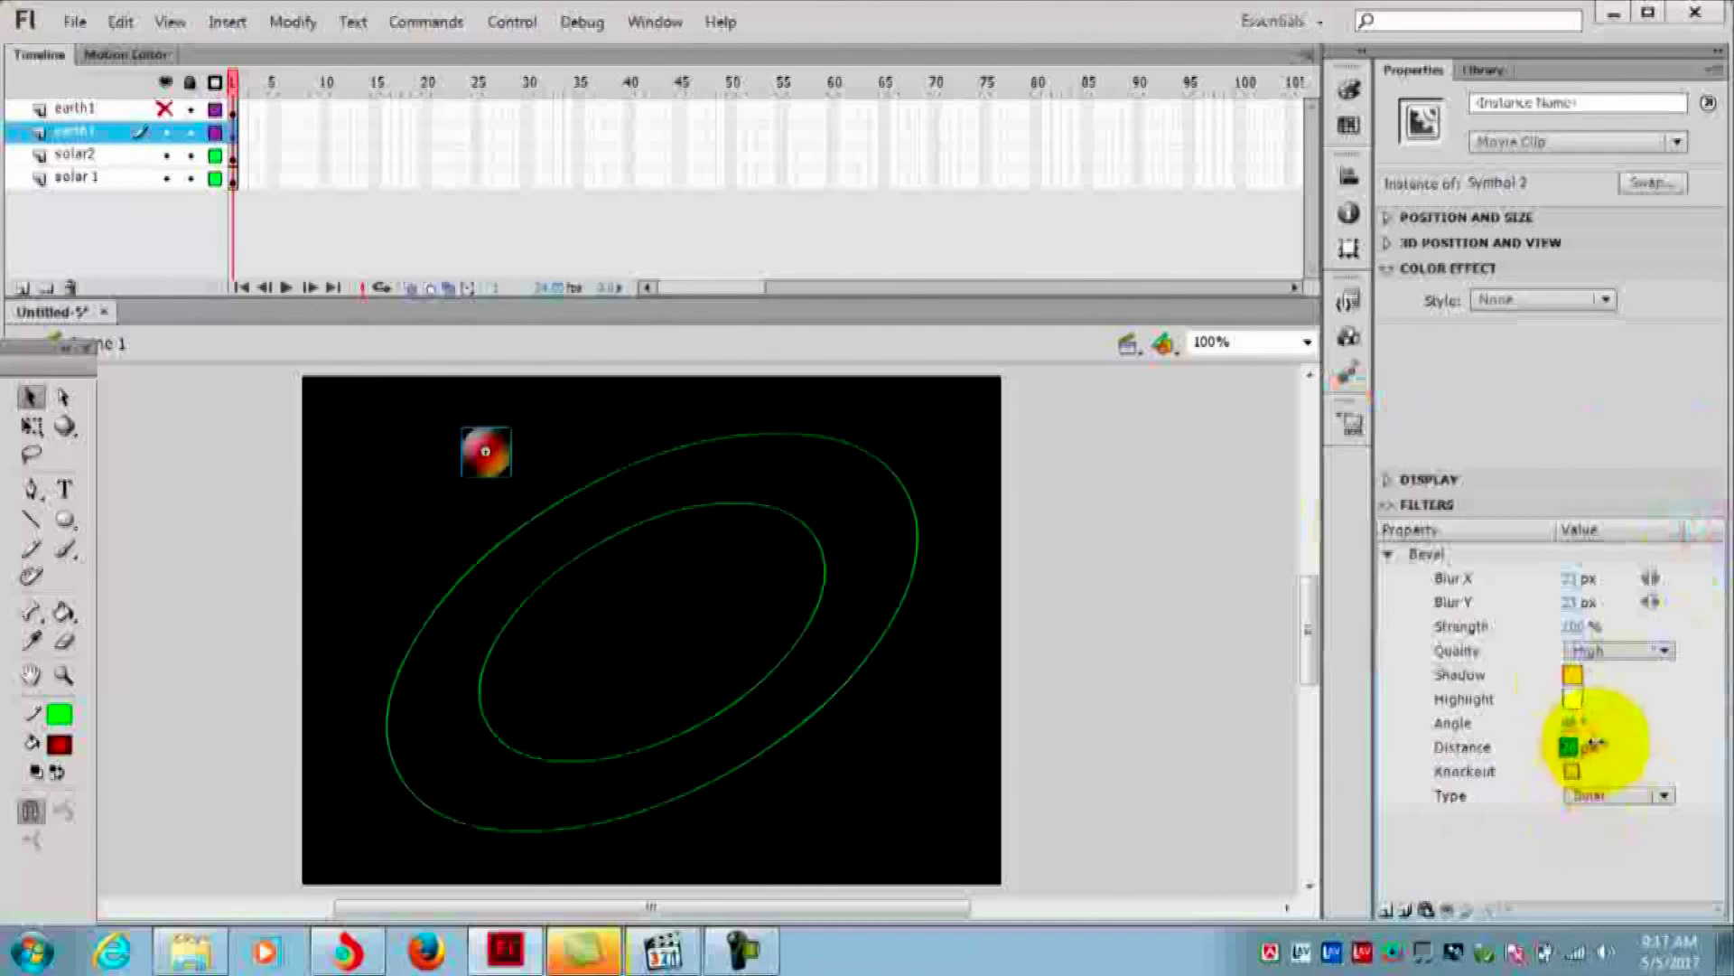
click(394, 498)
click(167, 110)
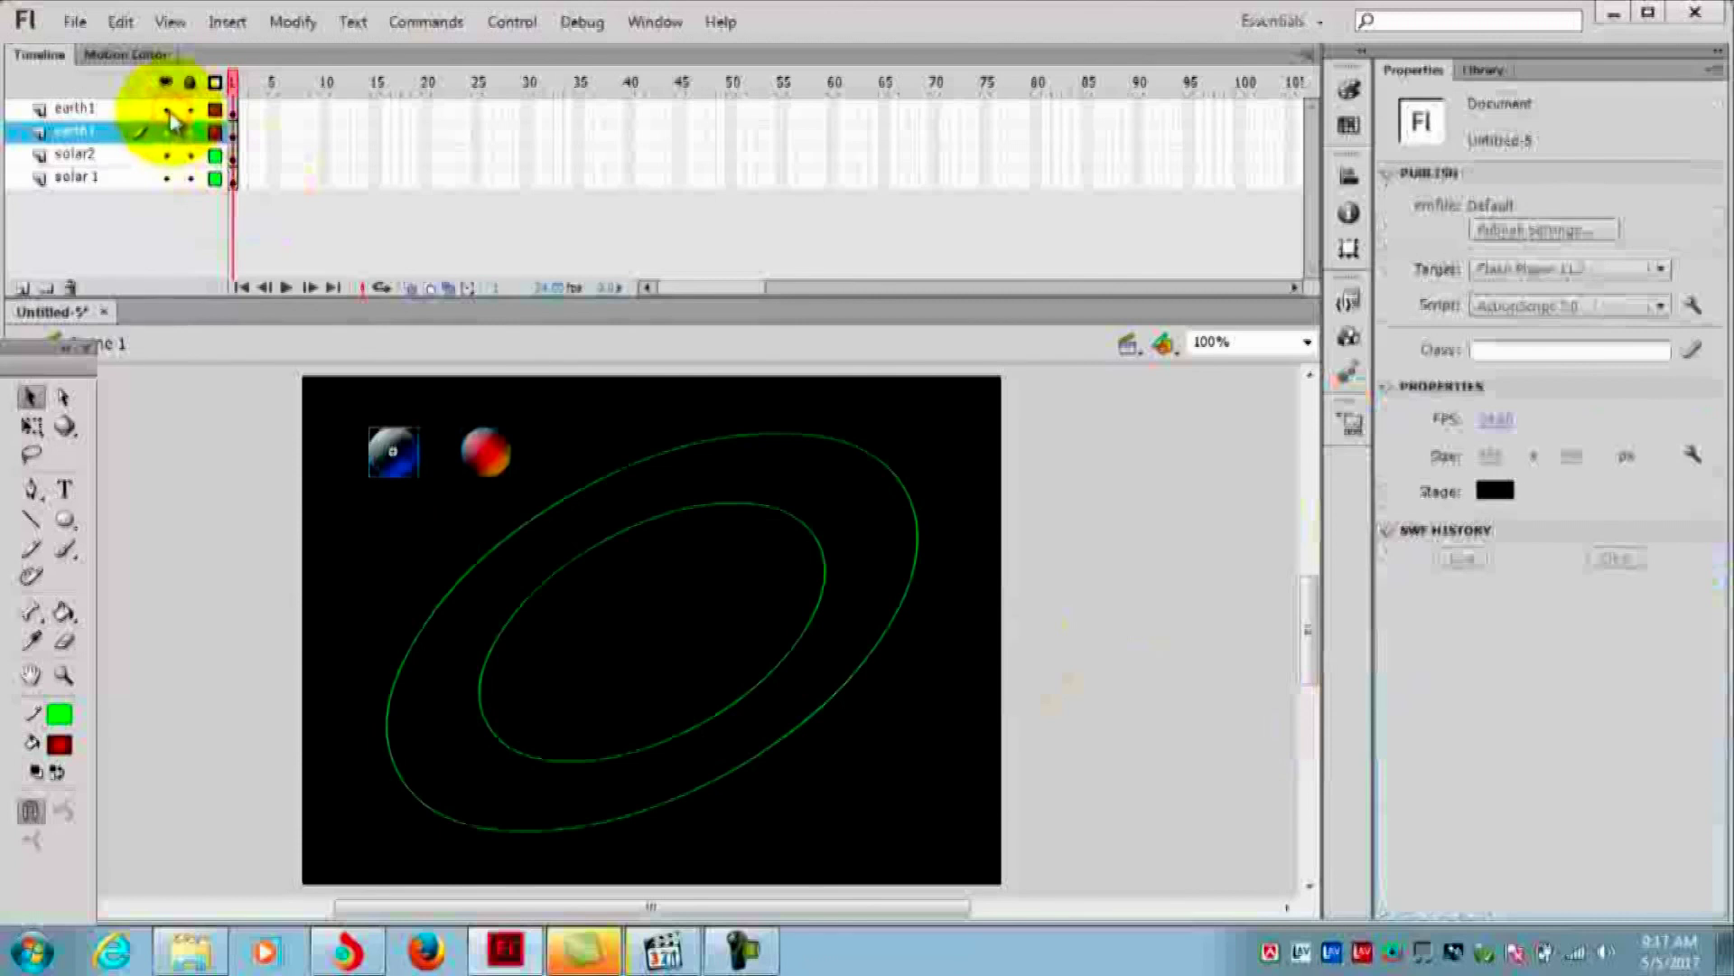
Drag the blue earth onto the outer ellipse and the red planet onto the inner ellipse
drag(393, 474, 484, 561)
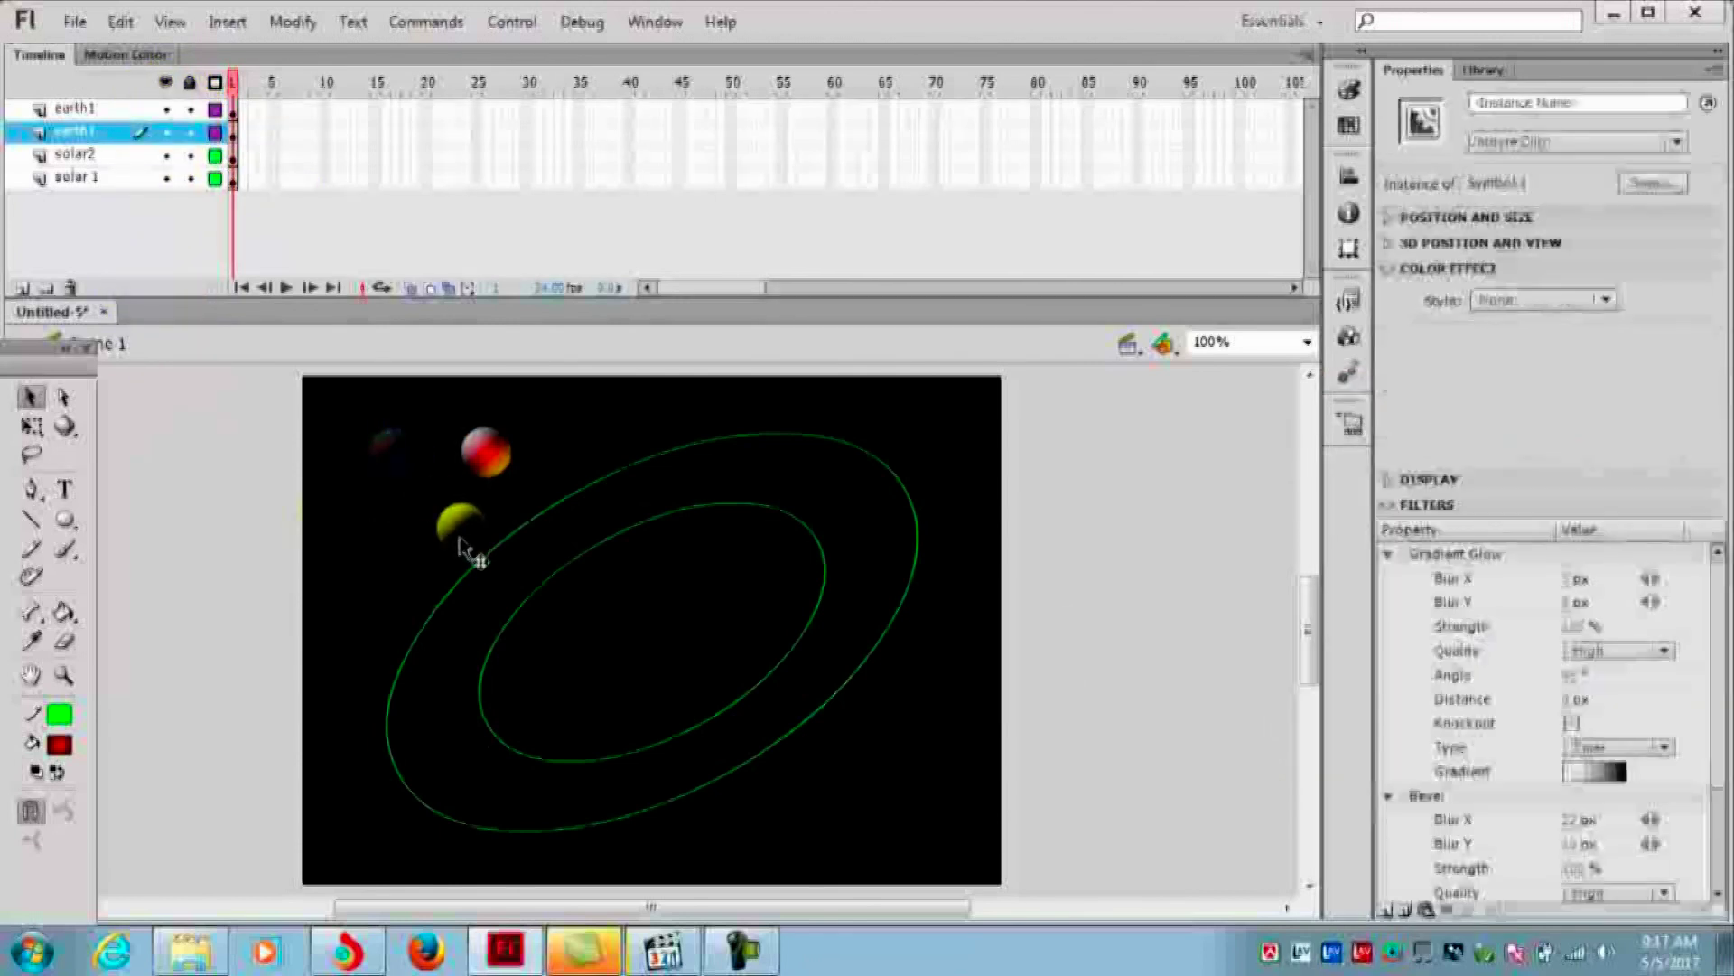
click(499, 471)
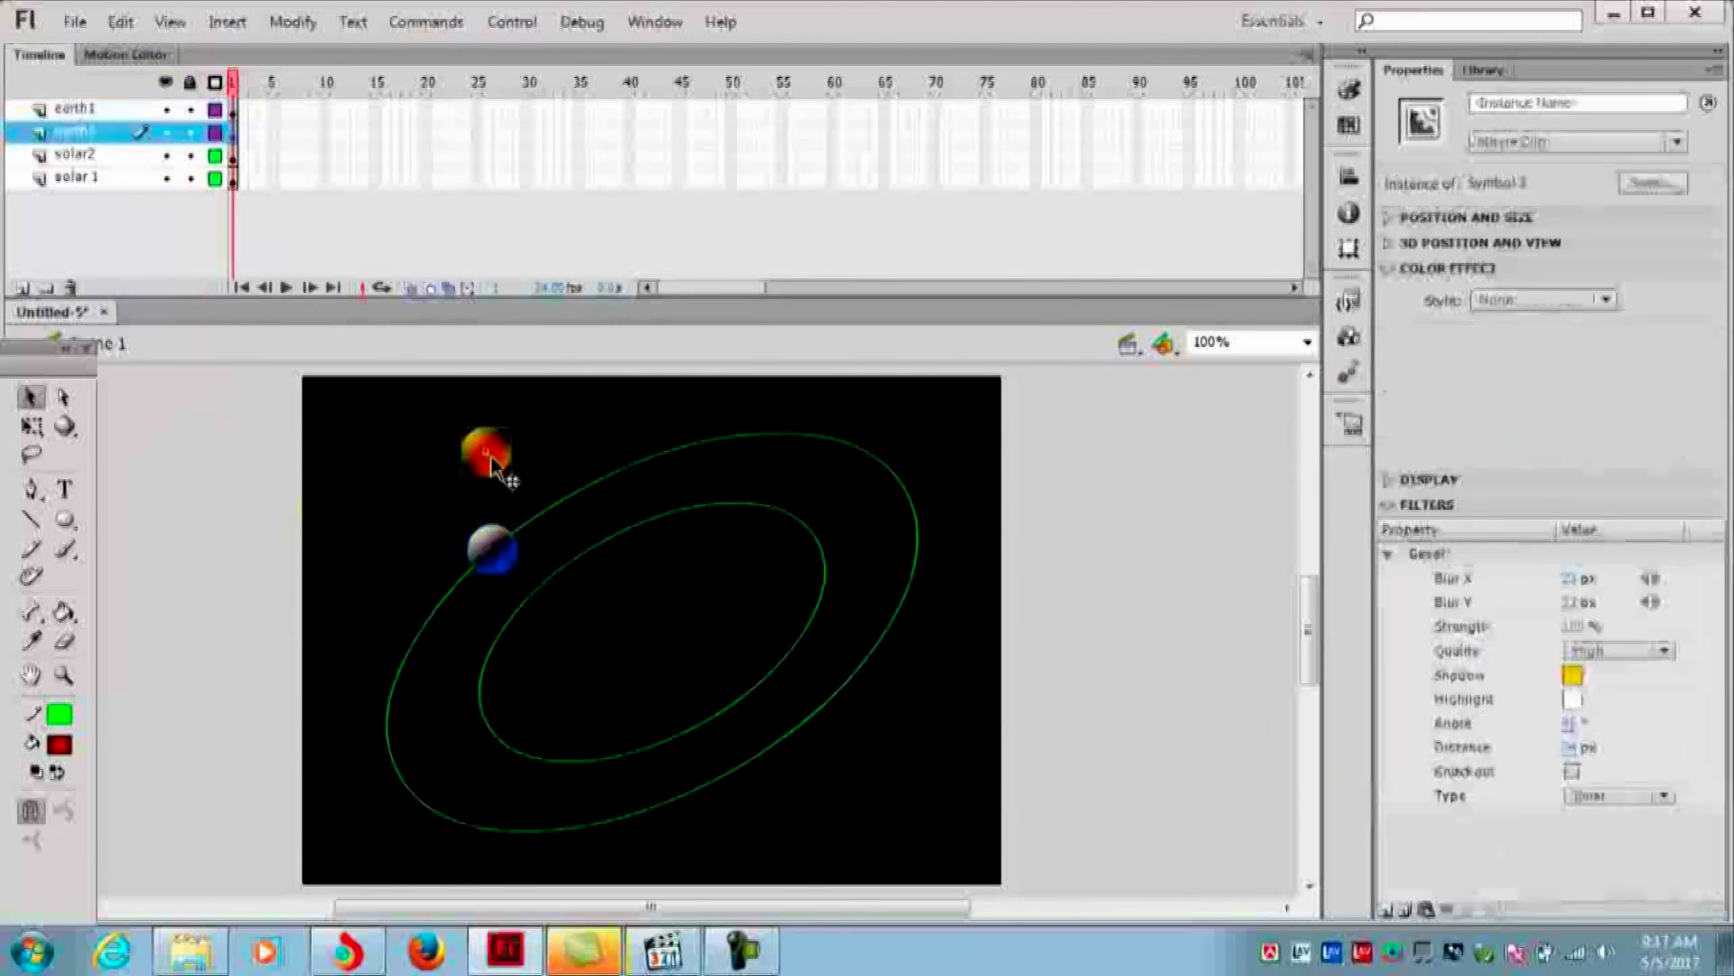
drag(518, 470, 736, 691)
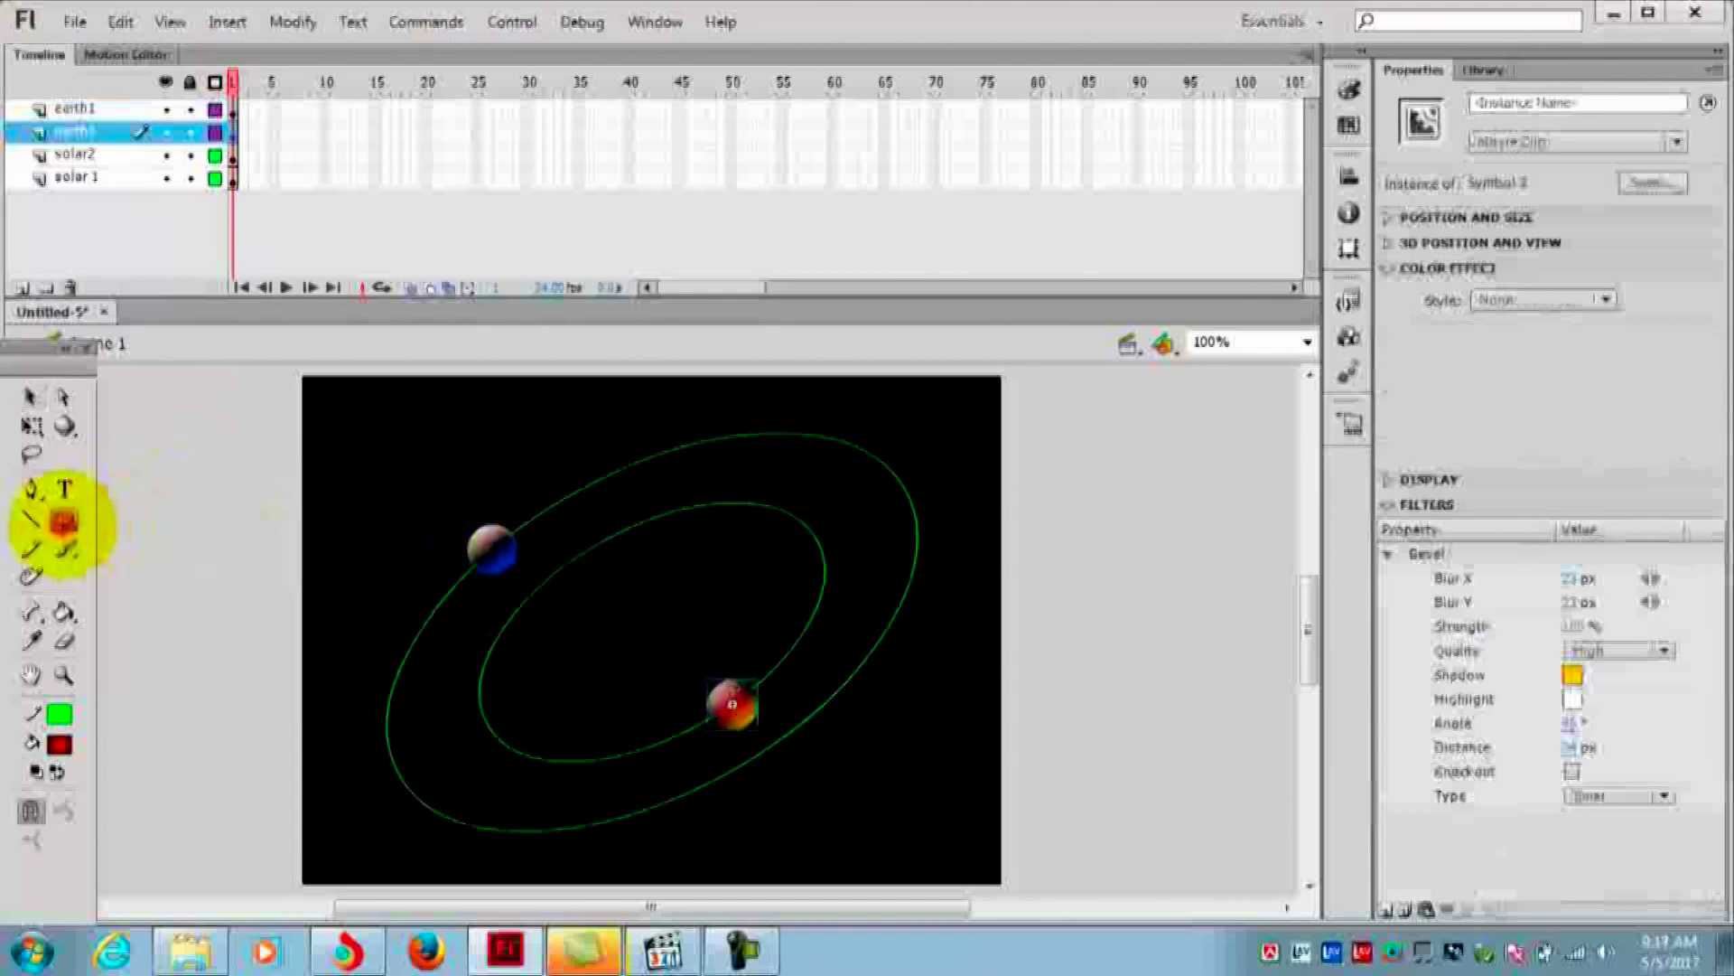
click(65, 528)
click(101, 179)
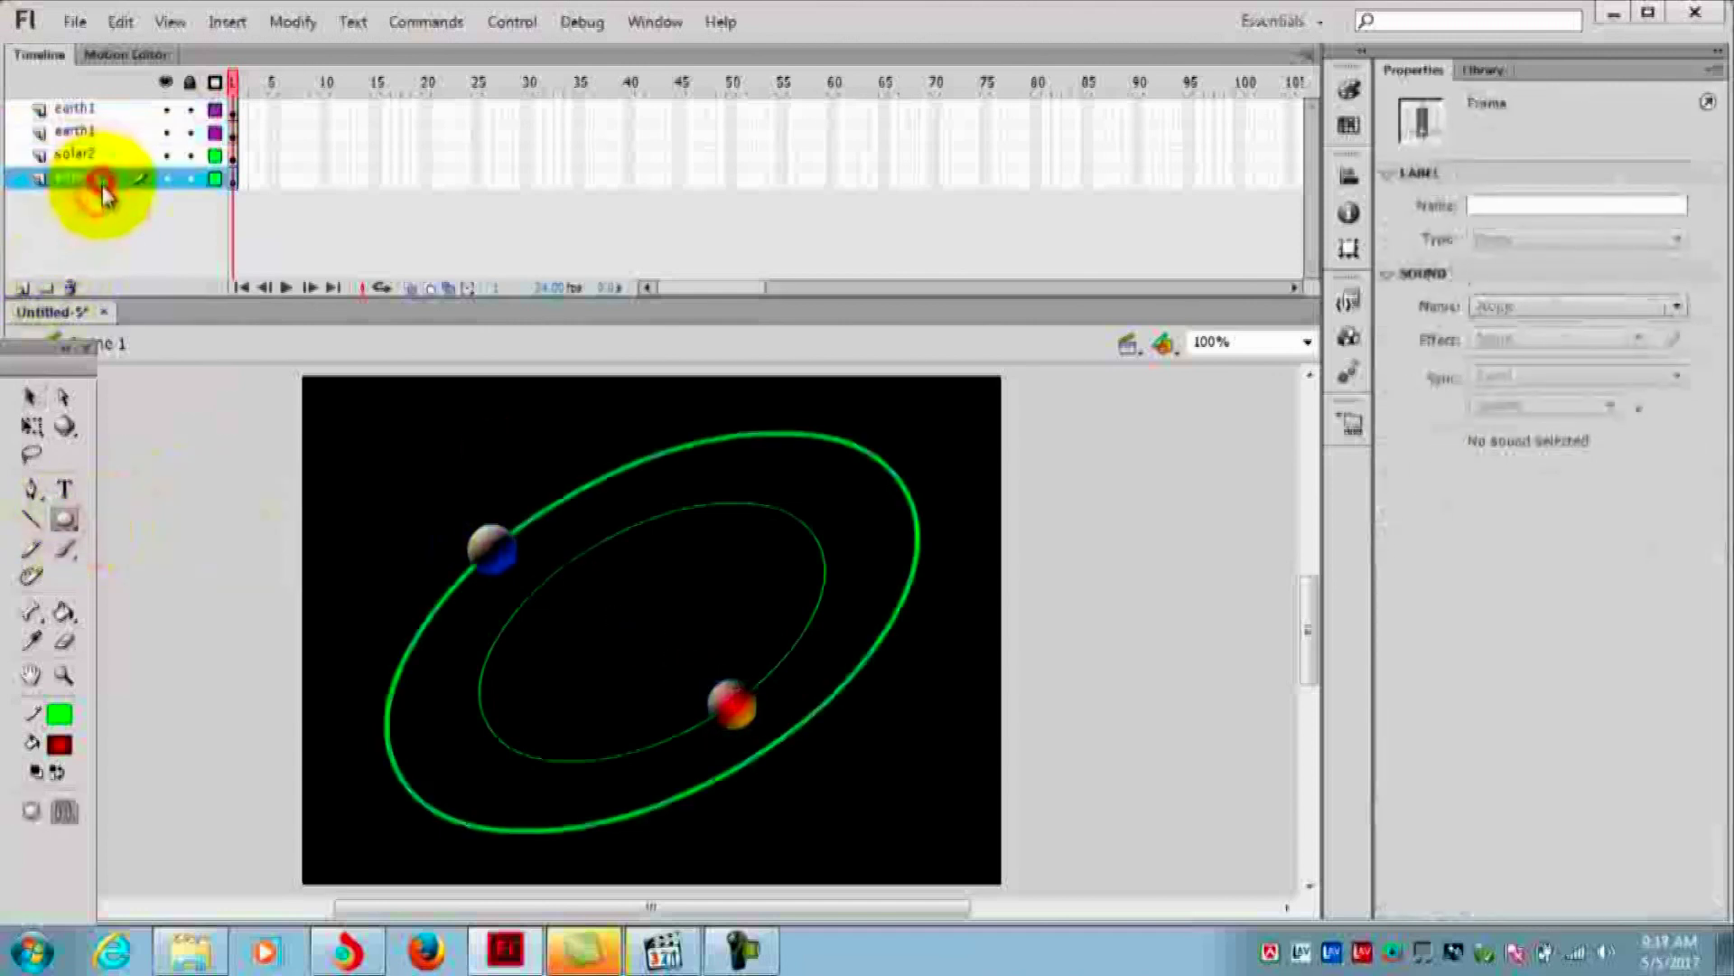
On a new layer, draw a small circle at the stage's top-left and cut away its outline
click(22, 287)
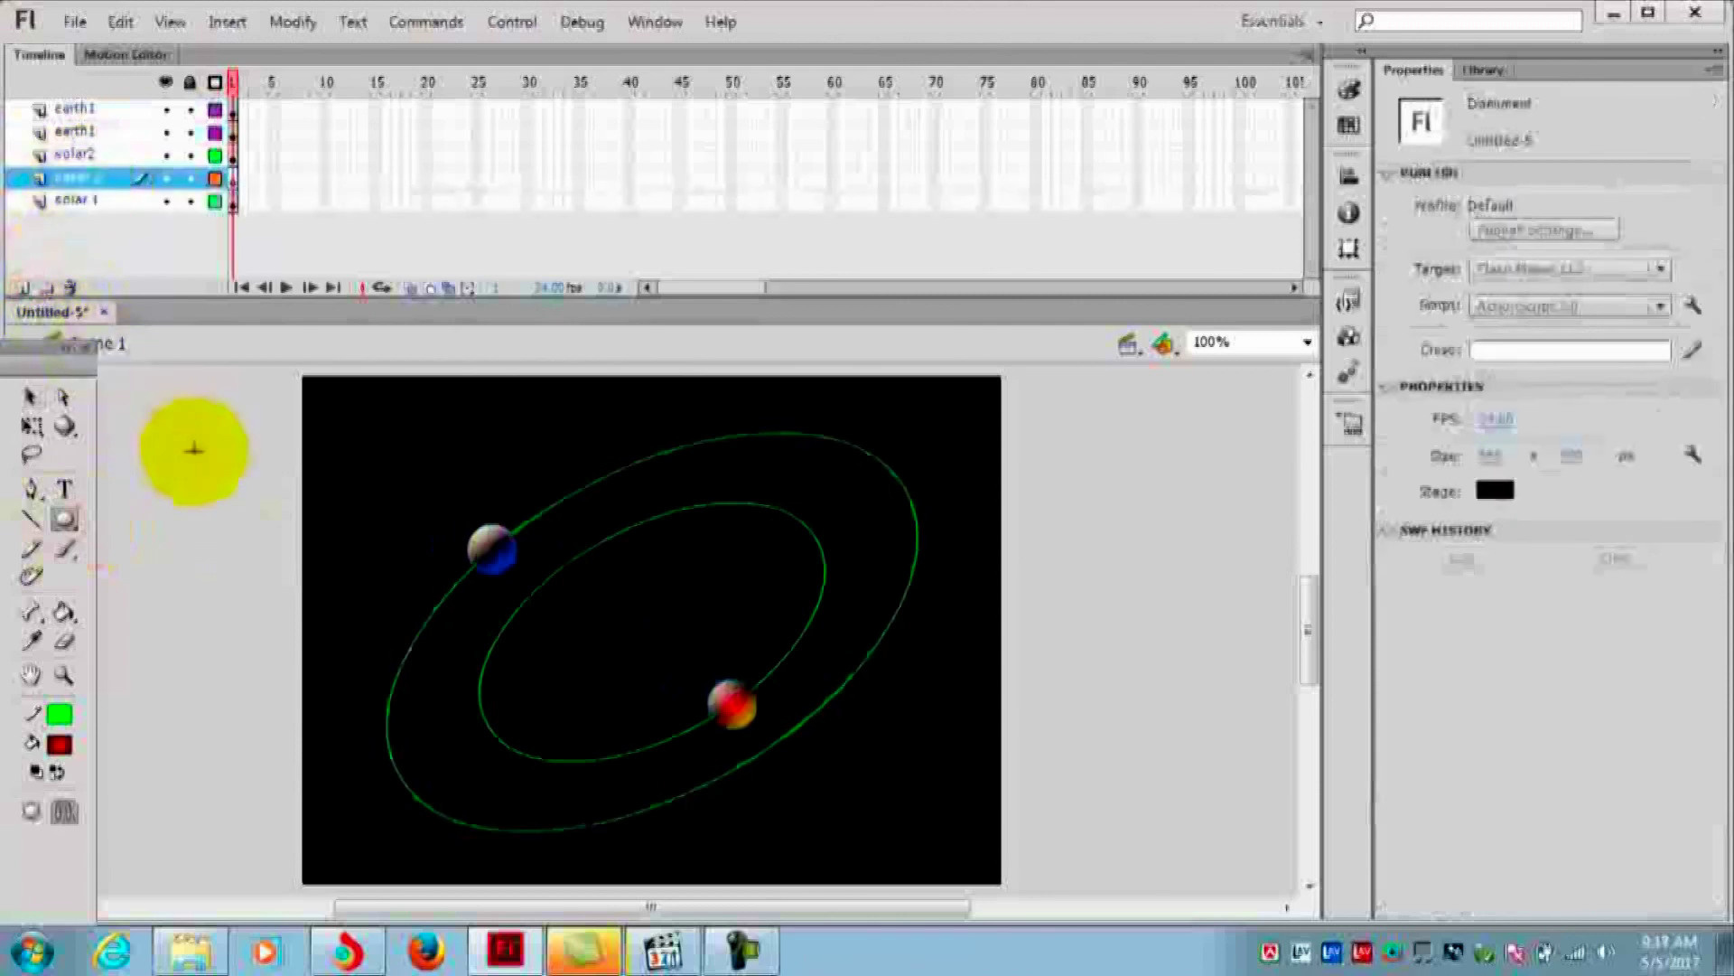
drag(344, 401, 395, 453)
click(31, 397)
click(329, 418)
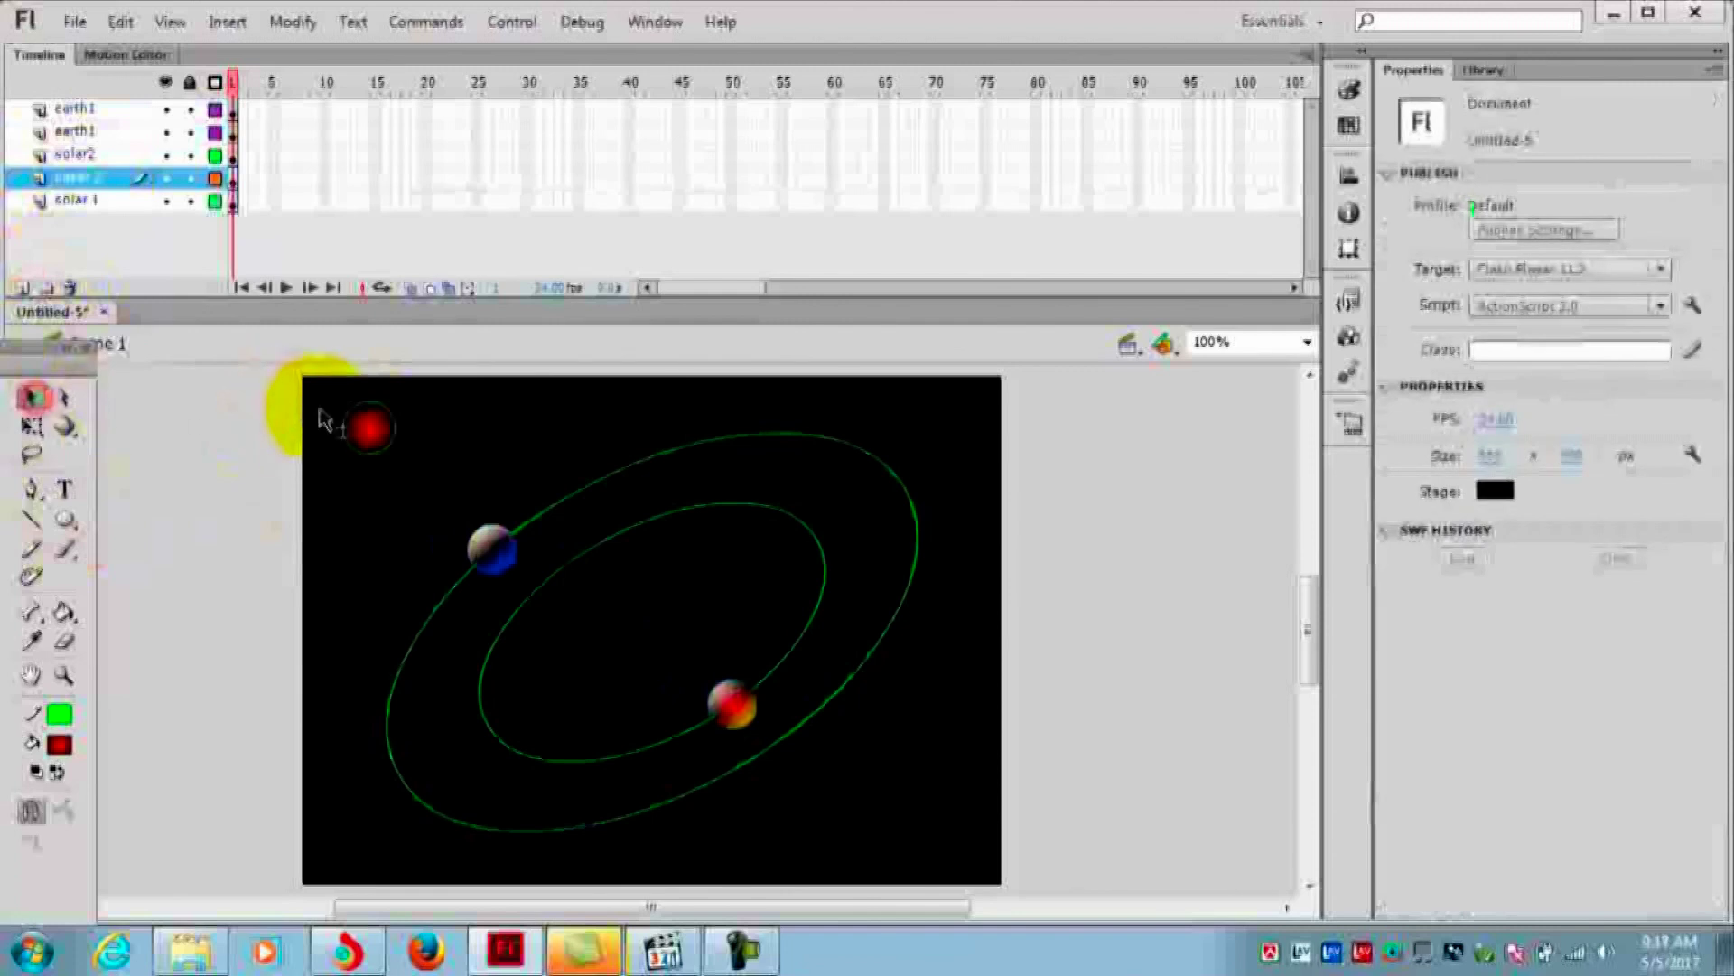
click(361, 417)
right_click(366, 421)
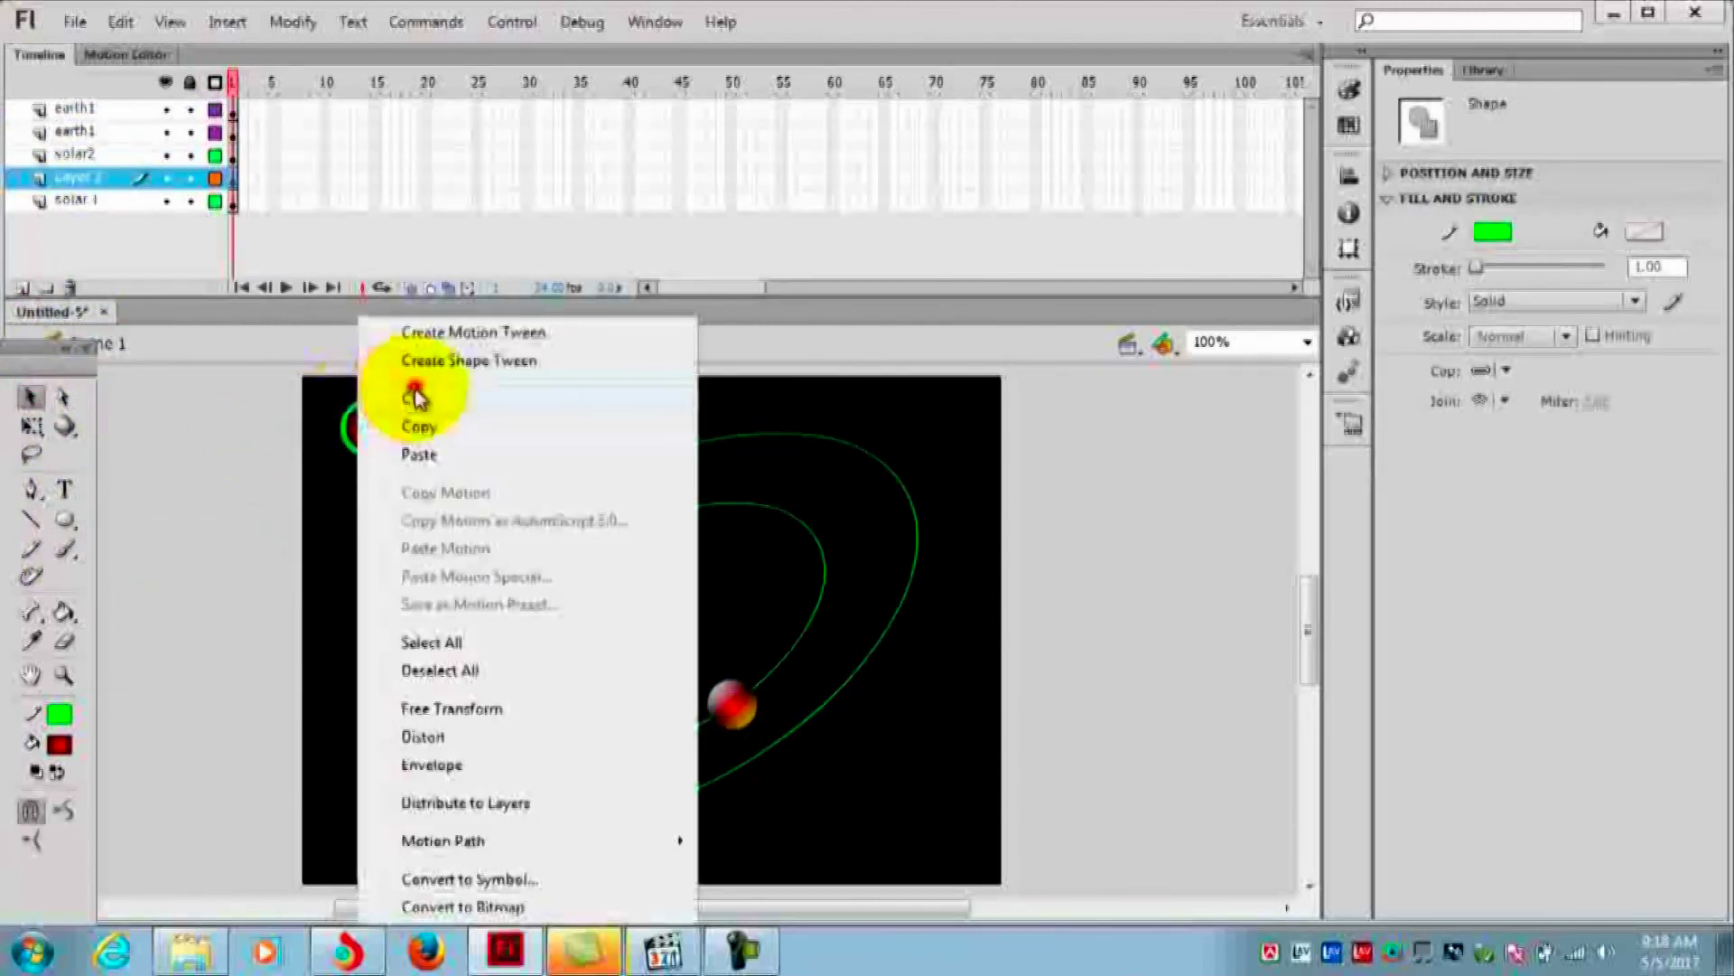
click(413, 399)
Fill the circle with the green radial gradient swatch
click(370, 426)
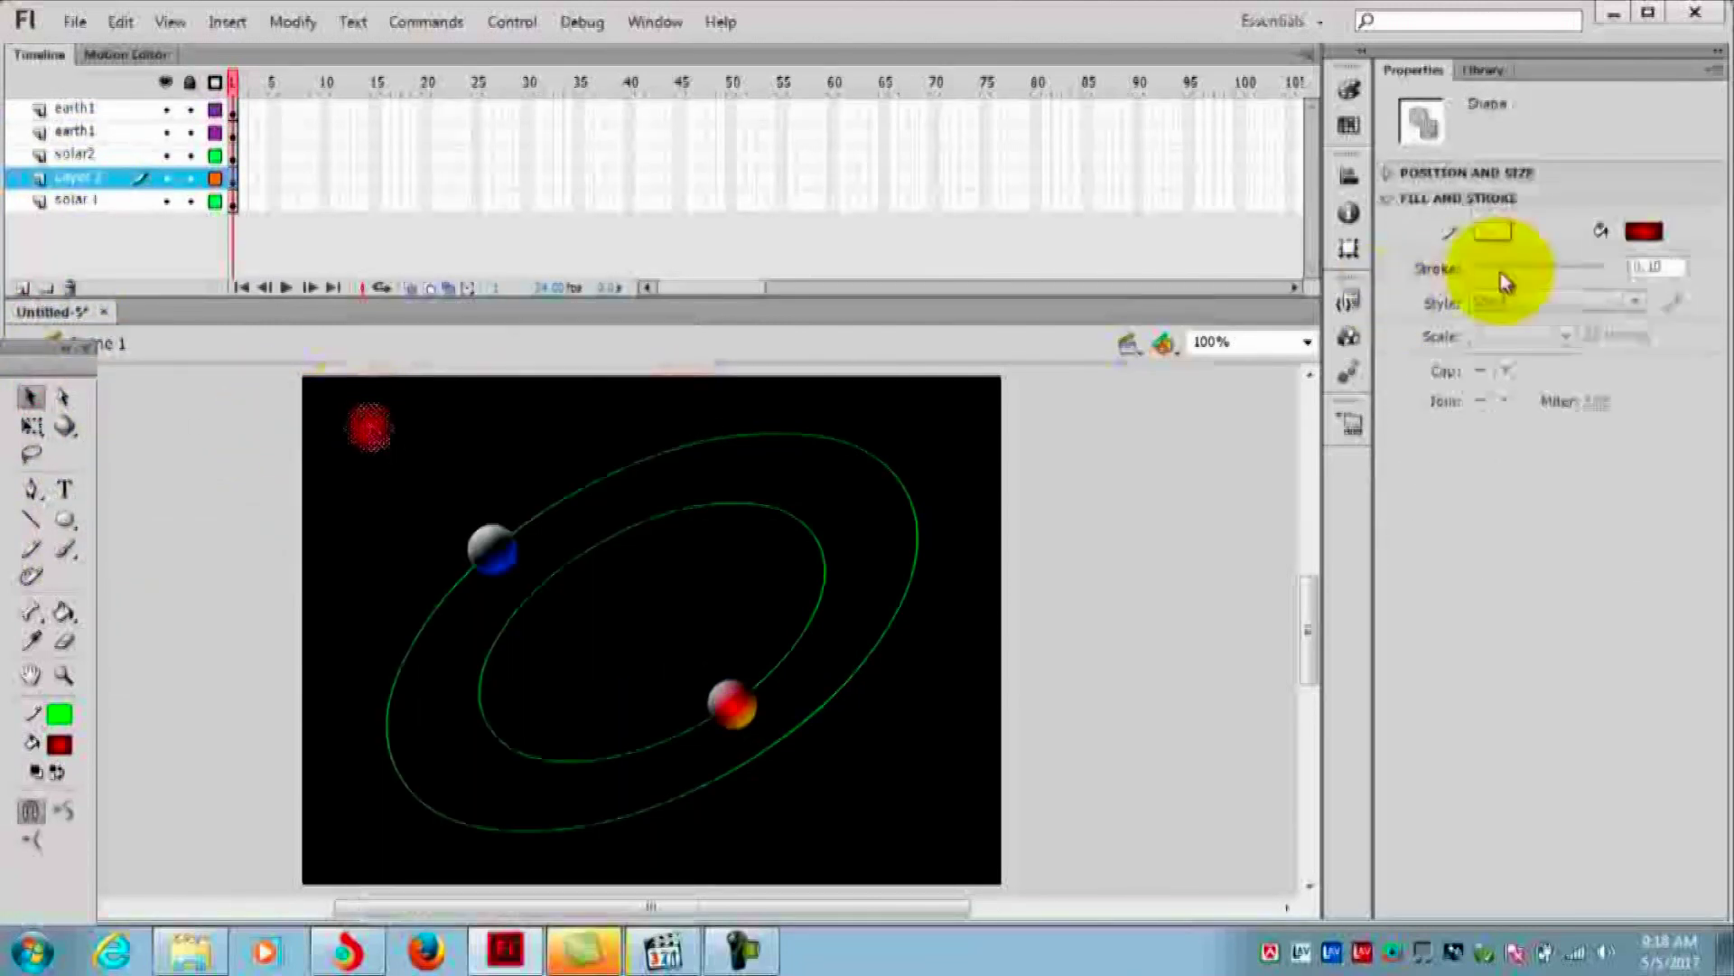
click(1646, 230)
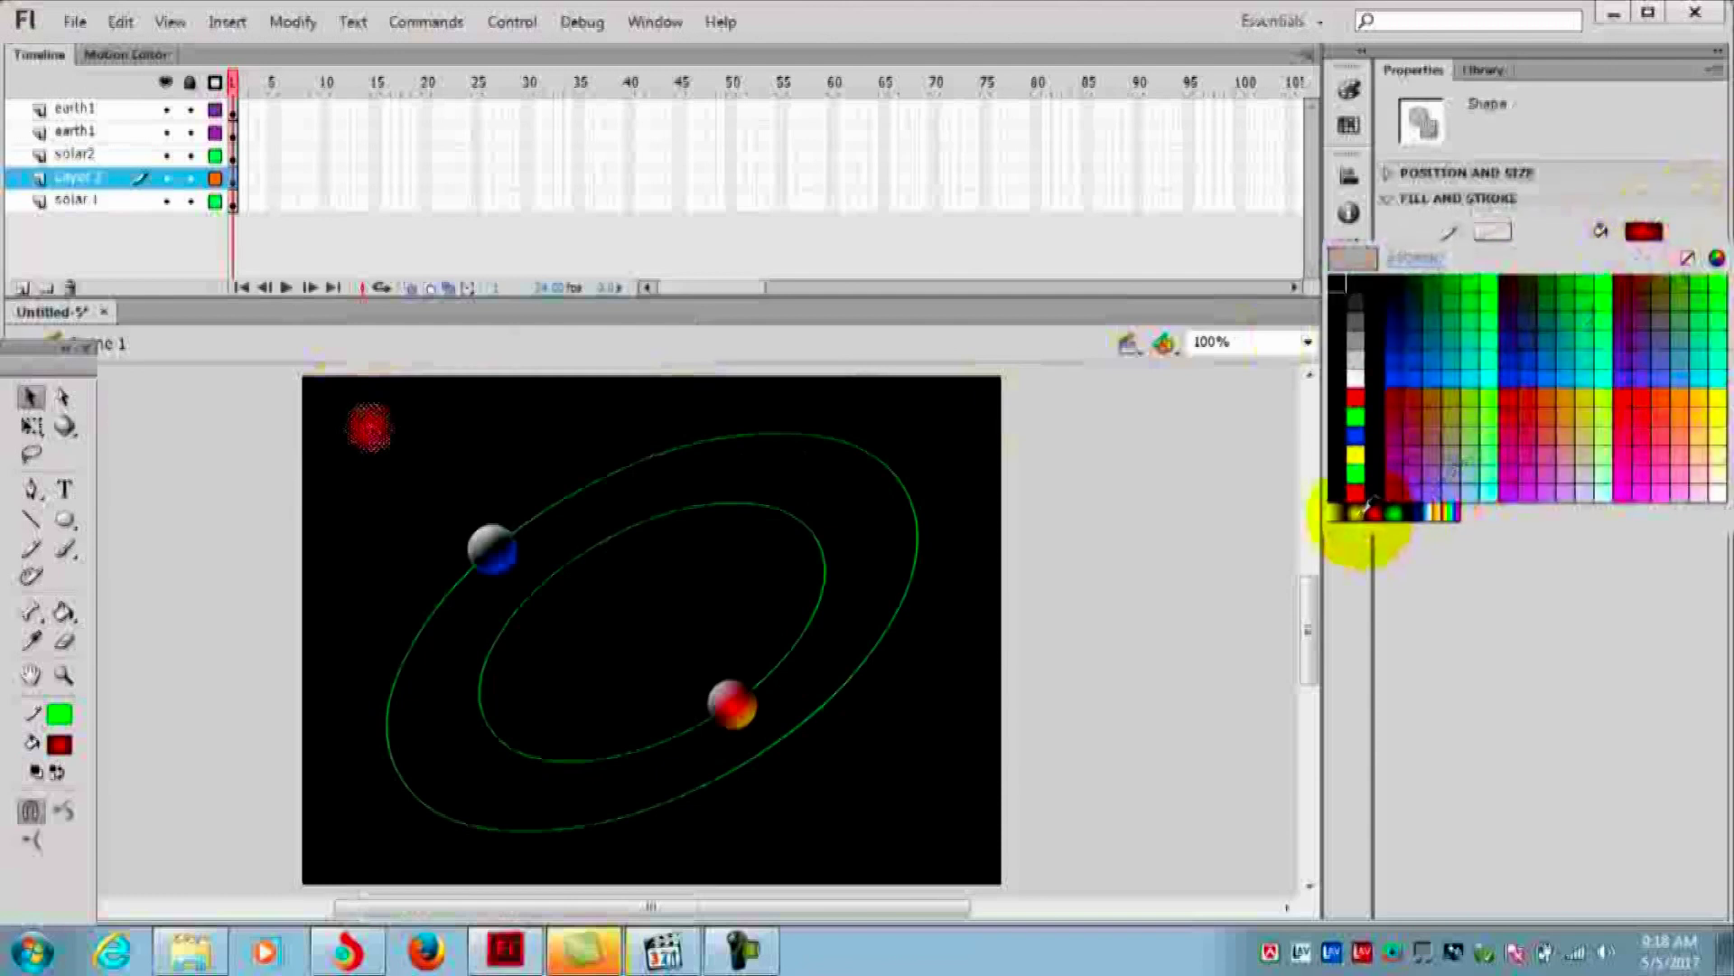
click(1396, 512)
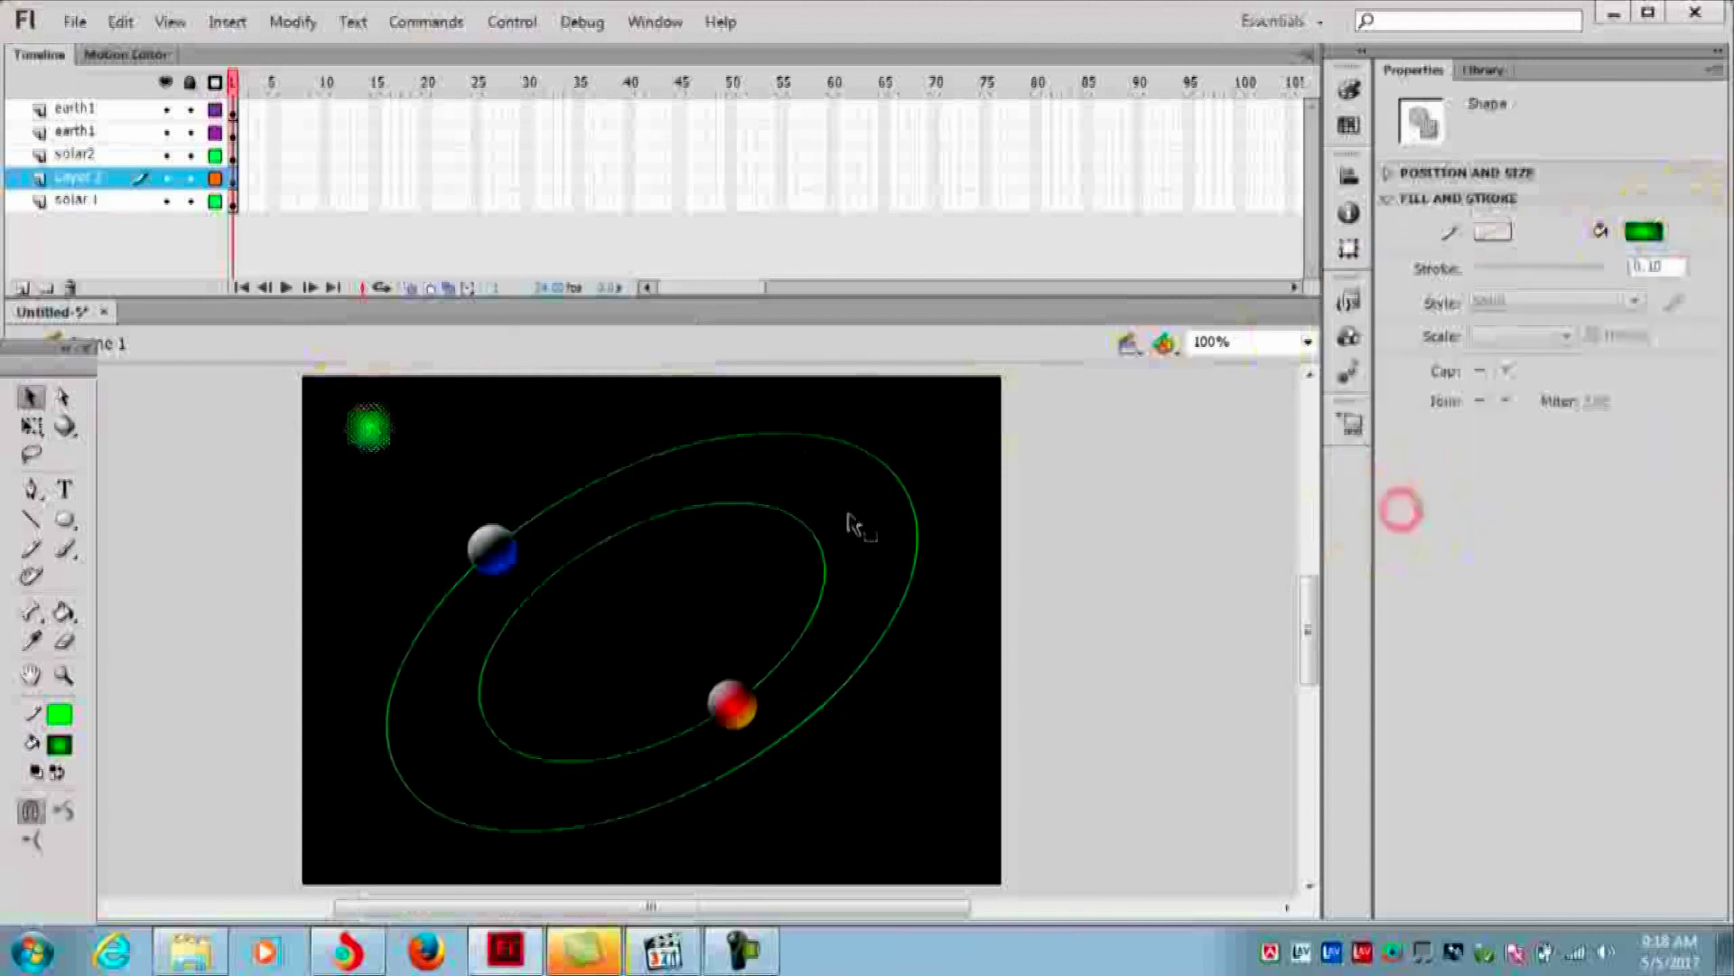
click(384, 461)
click(813, 448)
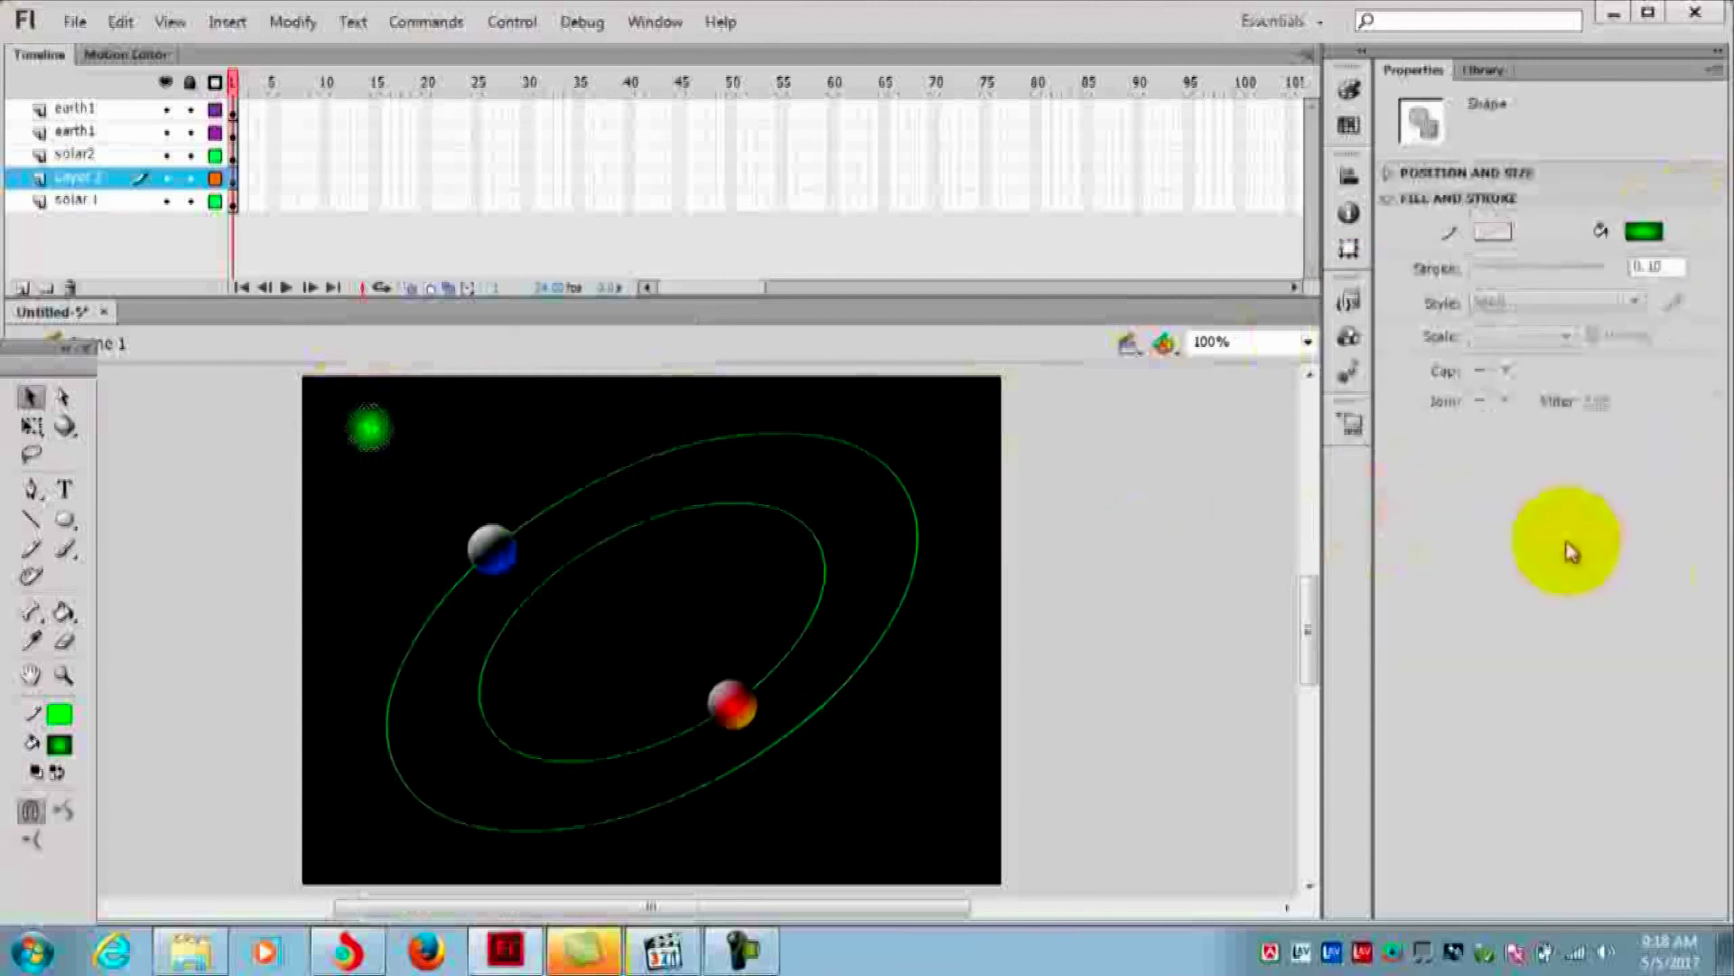
right_click(361, 440)
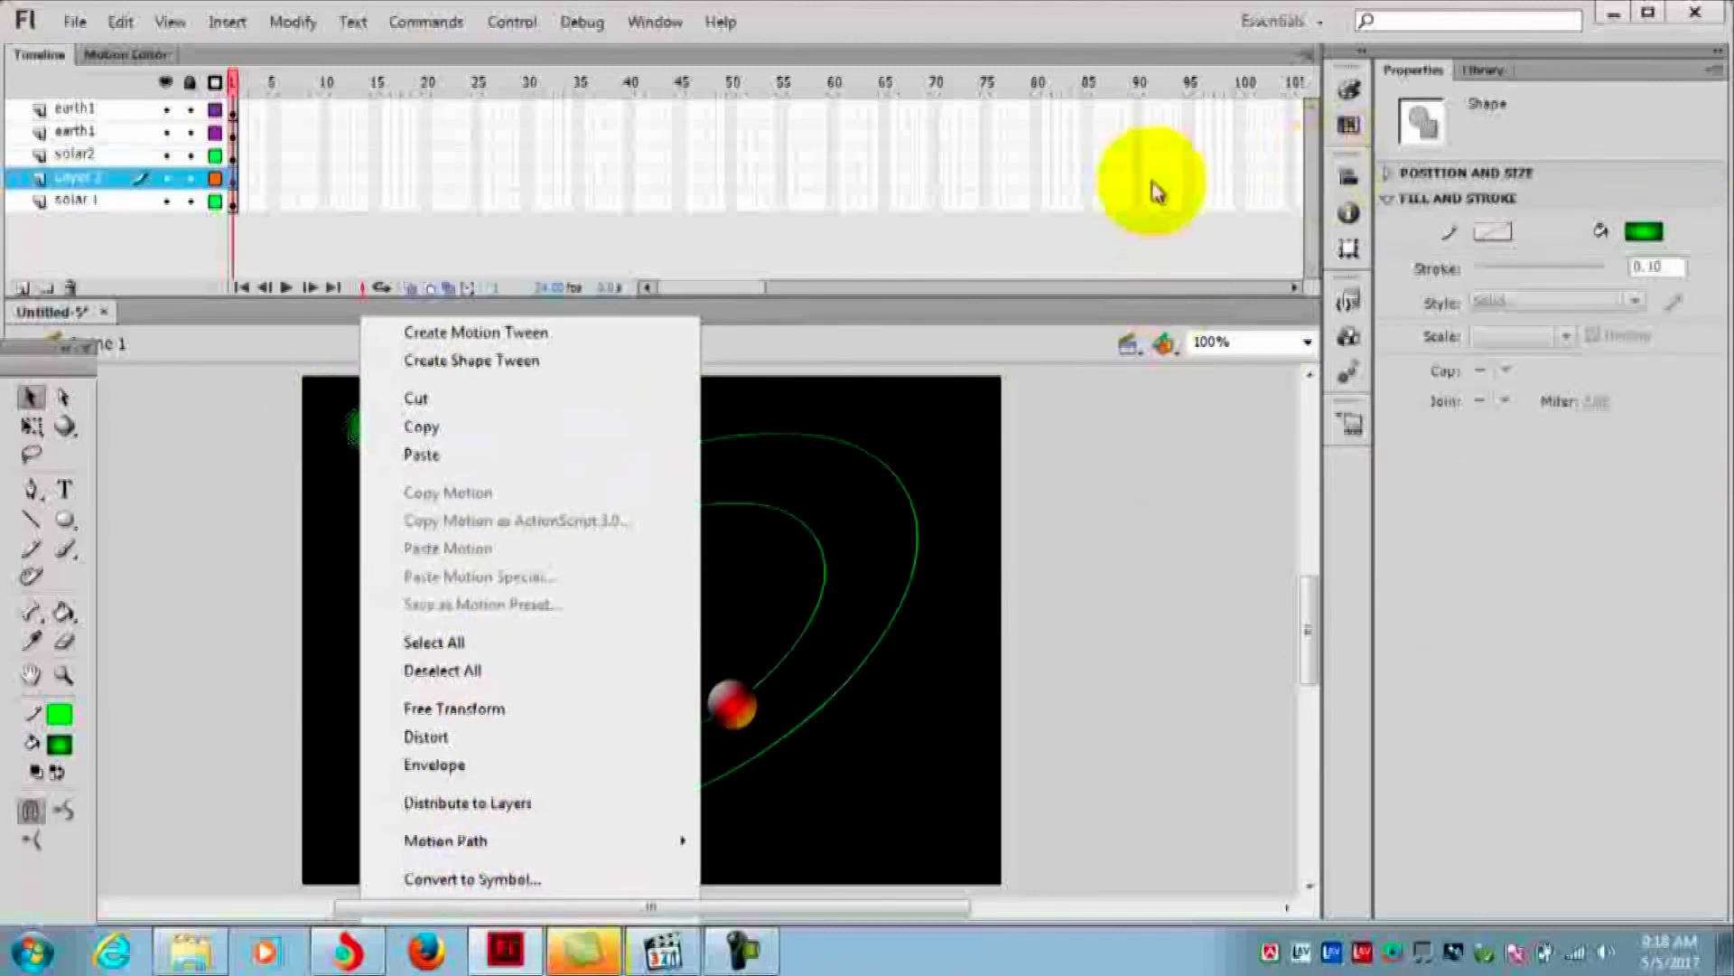
Convert the green sun into movie clip Symbol 3 and add a Bevel filter
key(F8)
click(1175, 83)
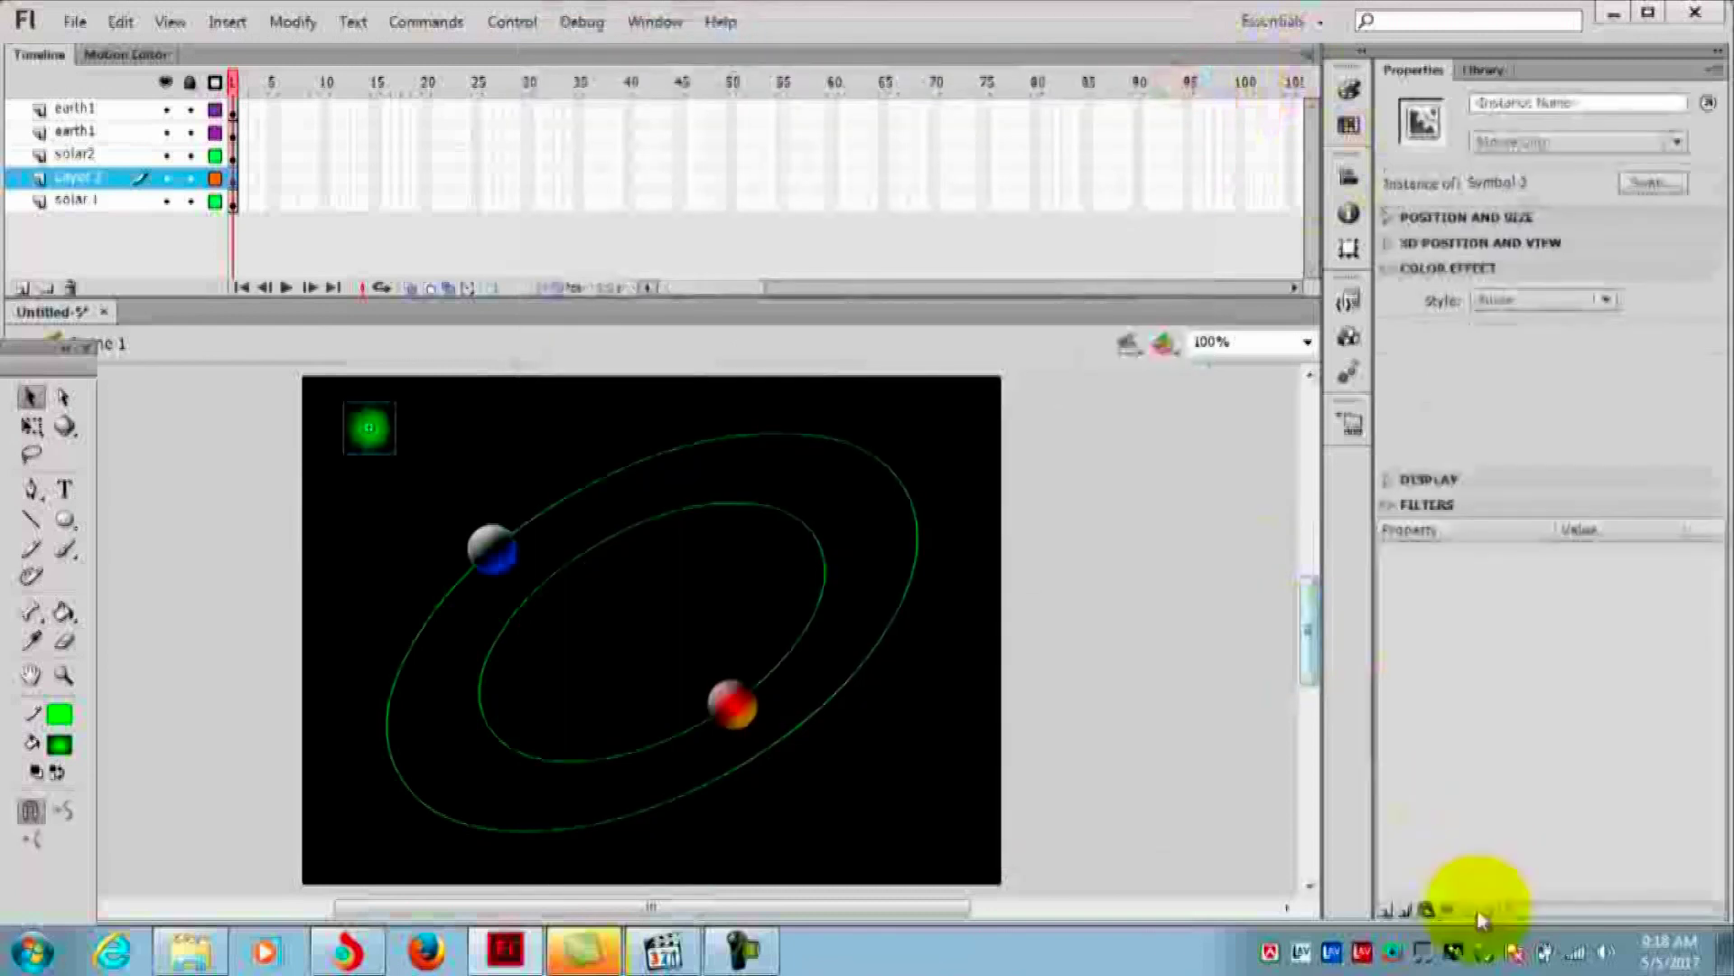
click(1385, 912)
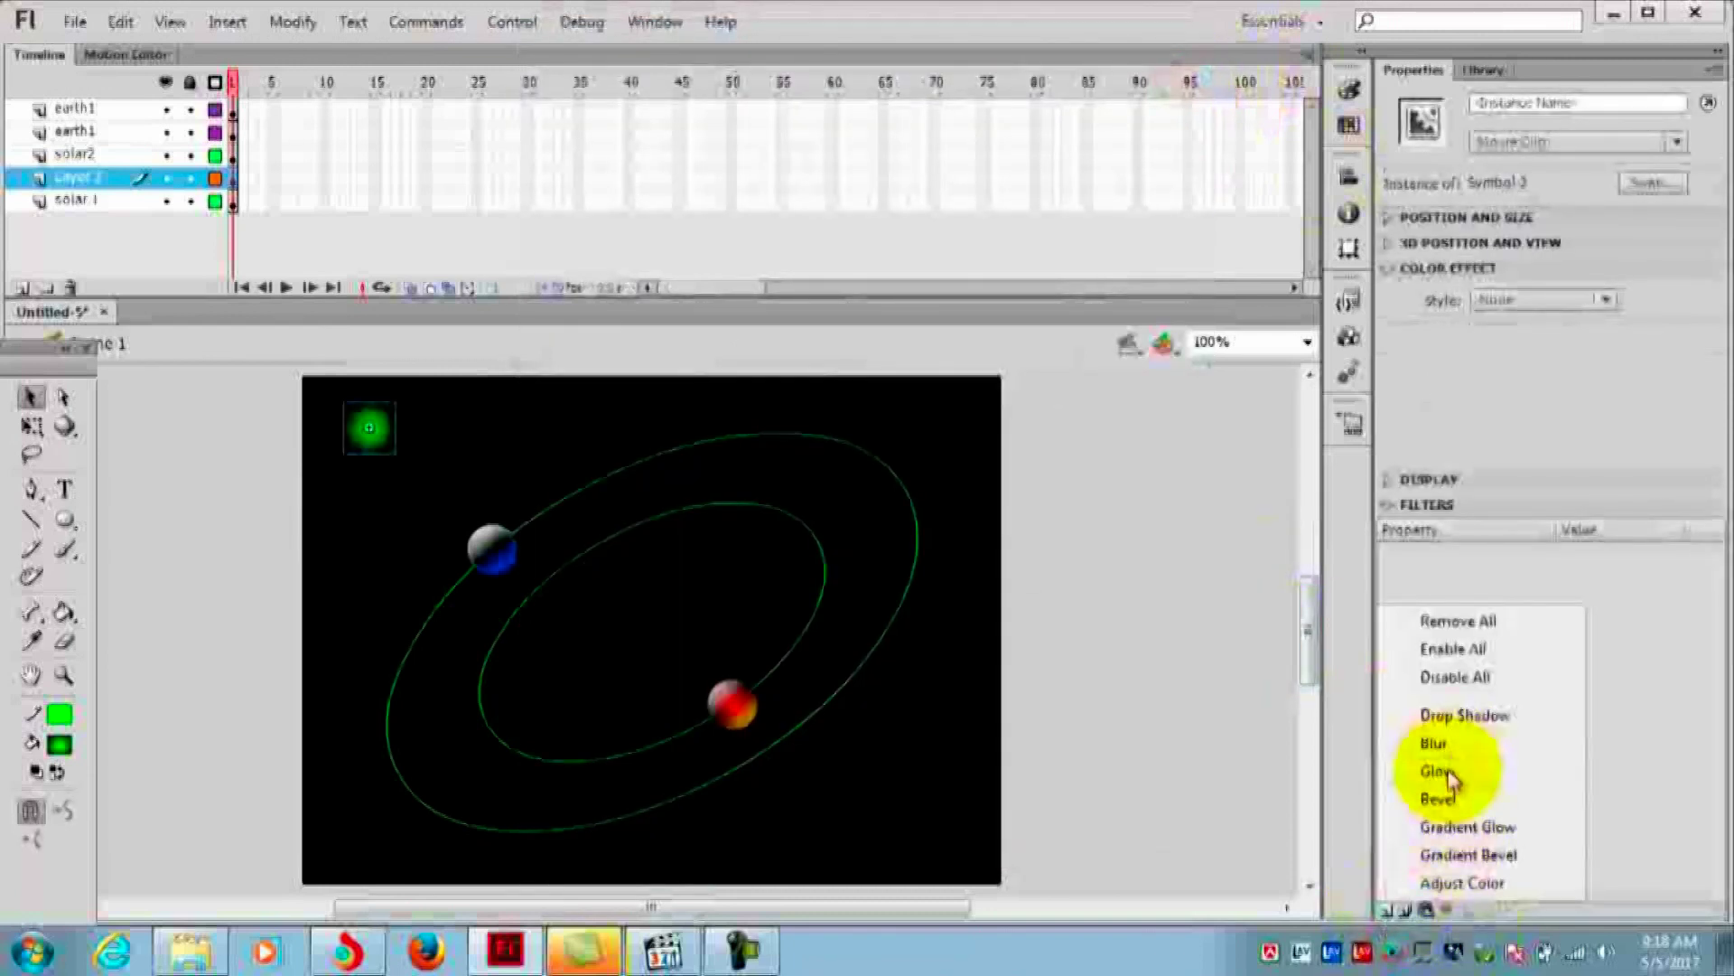
click(1446, 799)
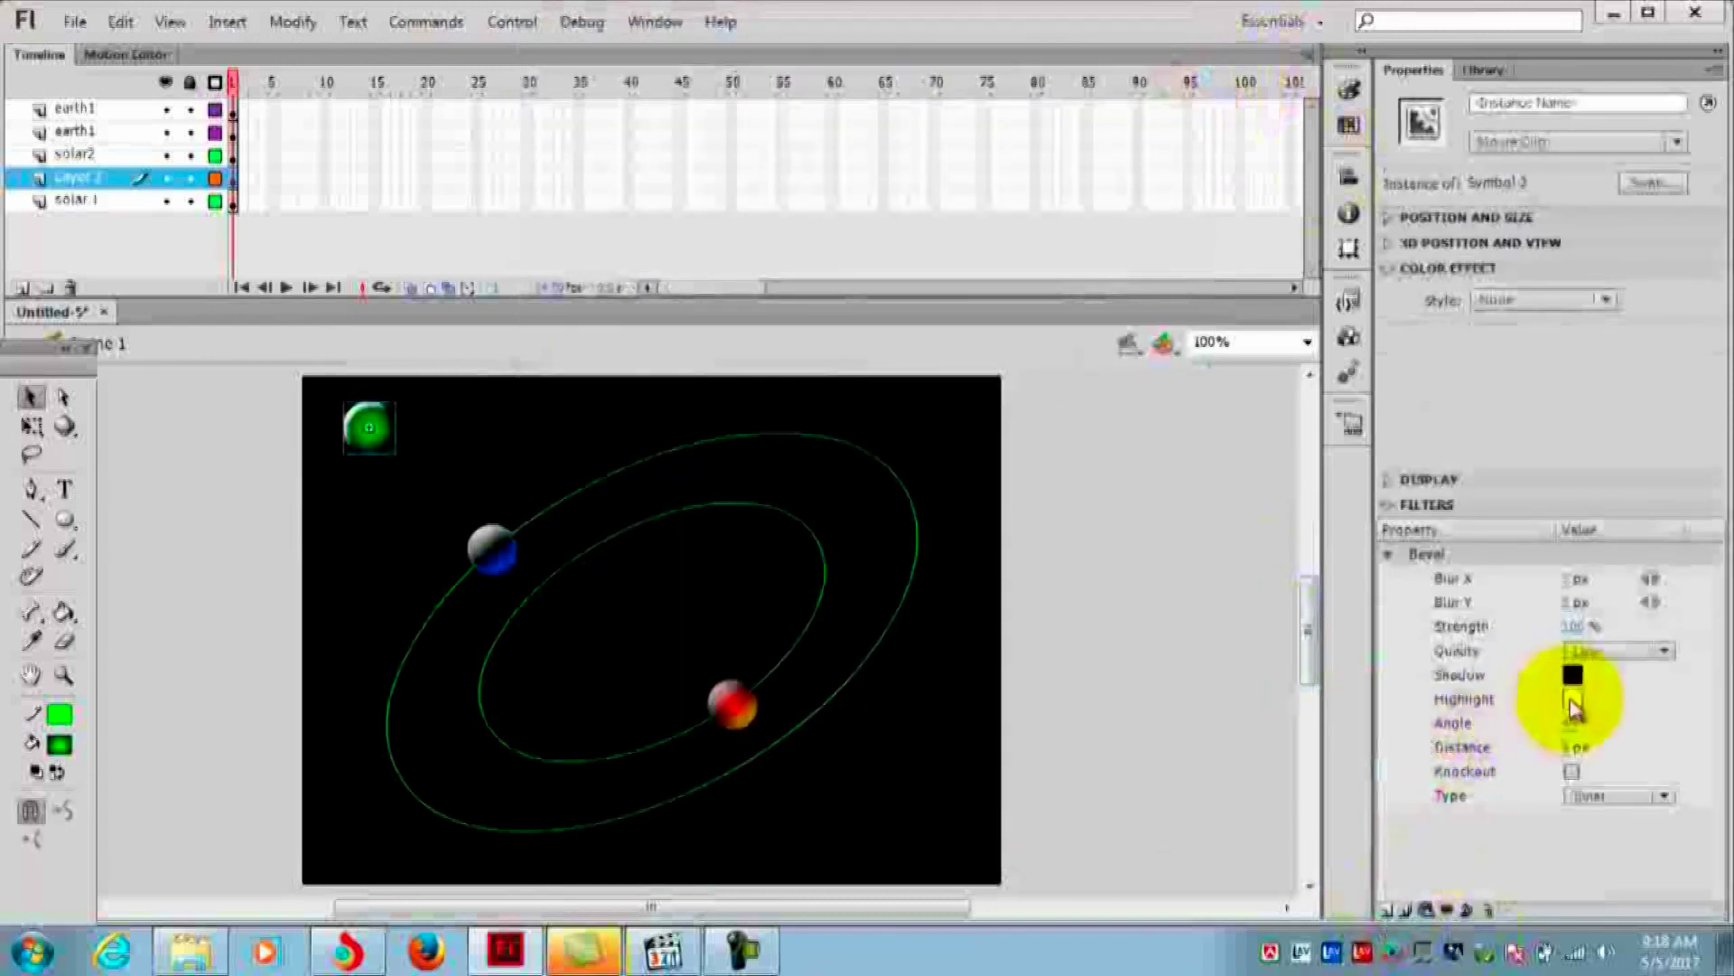
Set the bevel to Blur 20, Quality High, a green shadow, and adjust its distance
click(1570, 578)
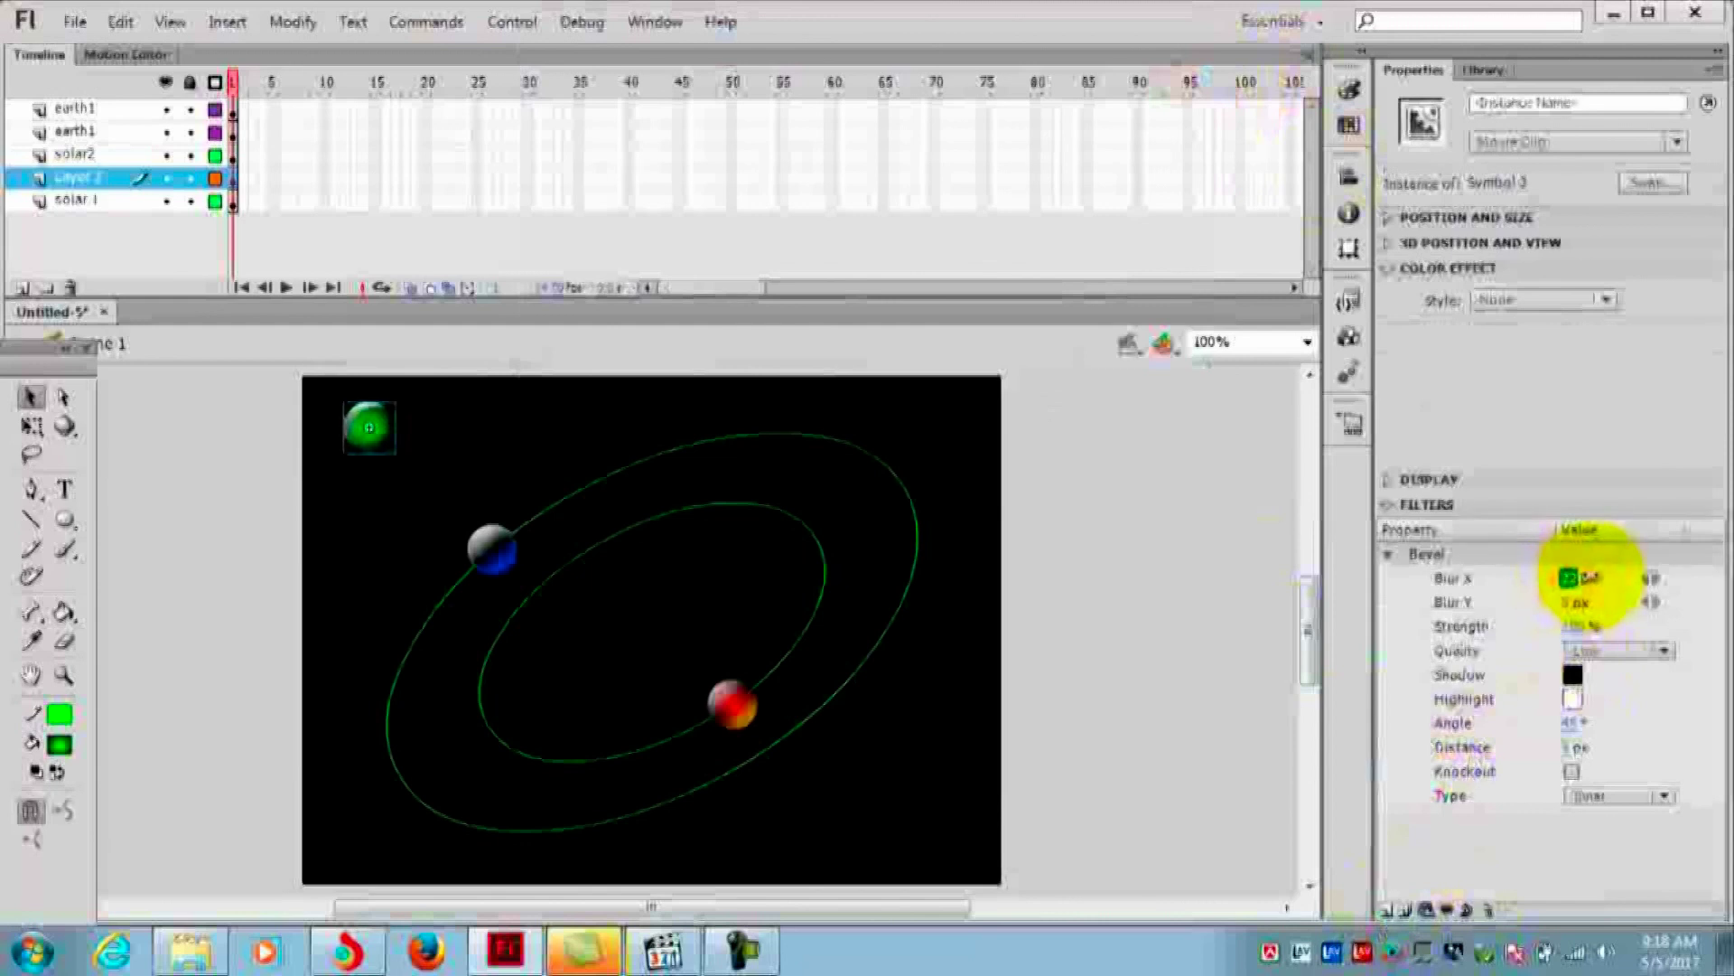
click(1571, 602)
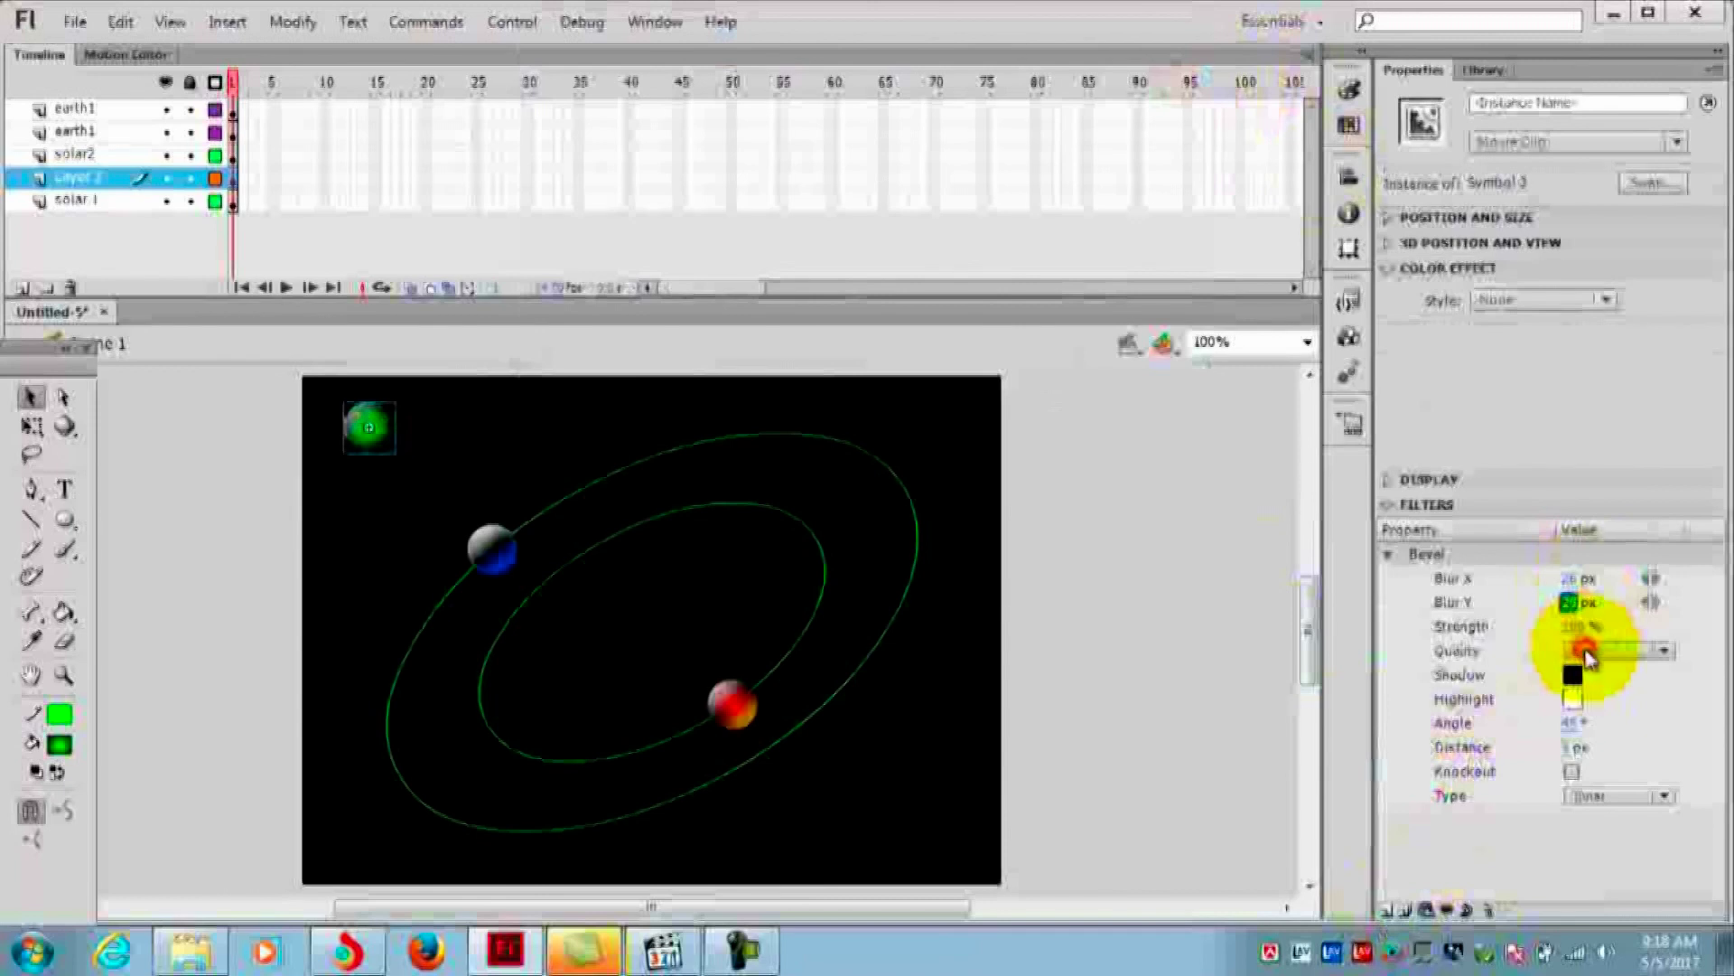
click(1587, 650)
click(1620, 730)
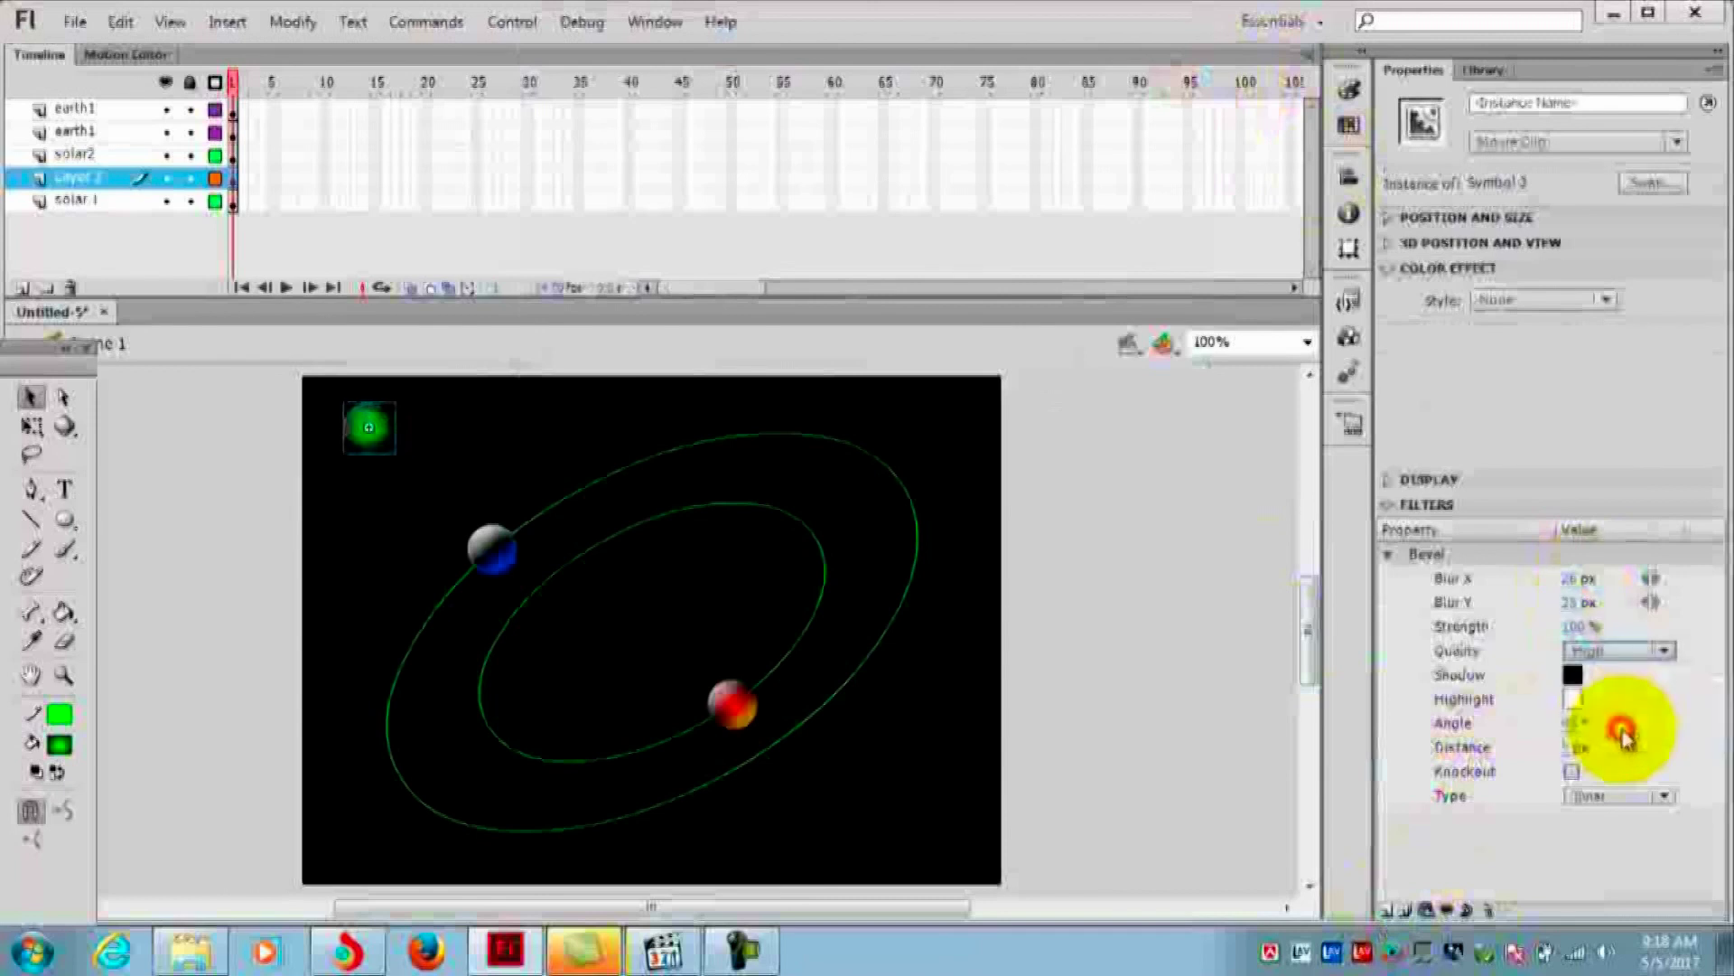
click(1573, 677)
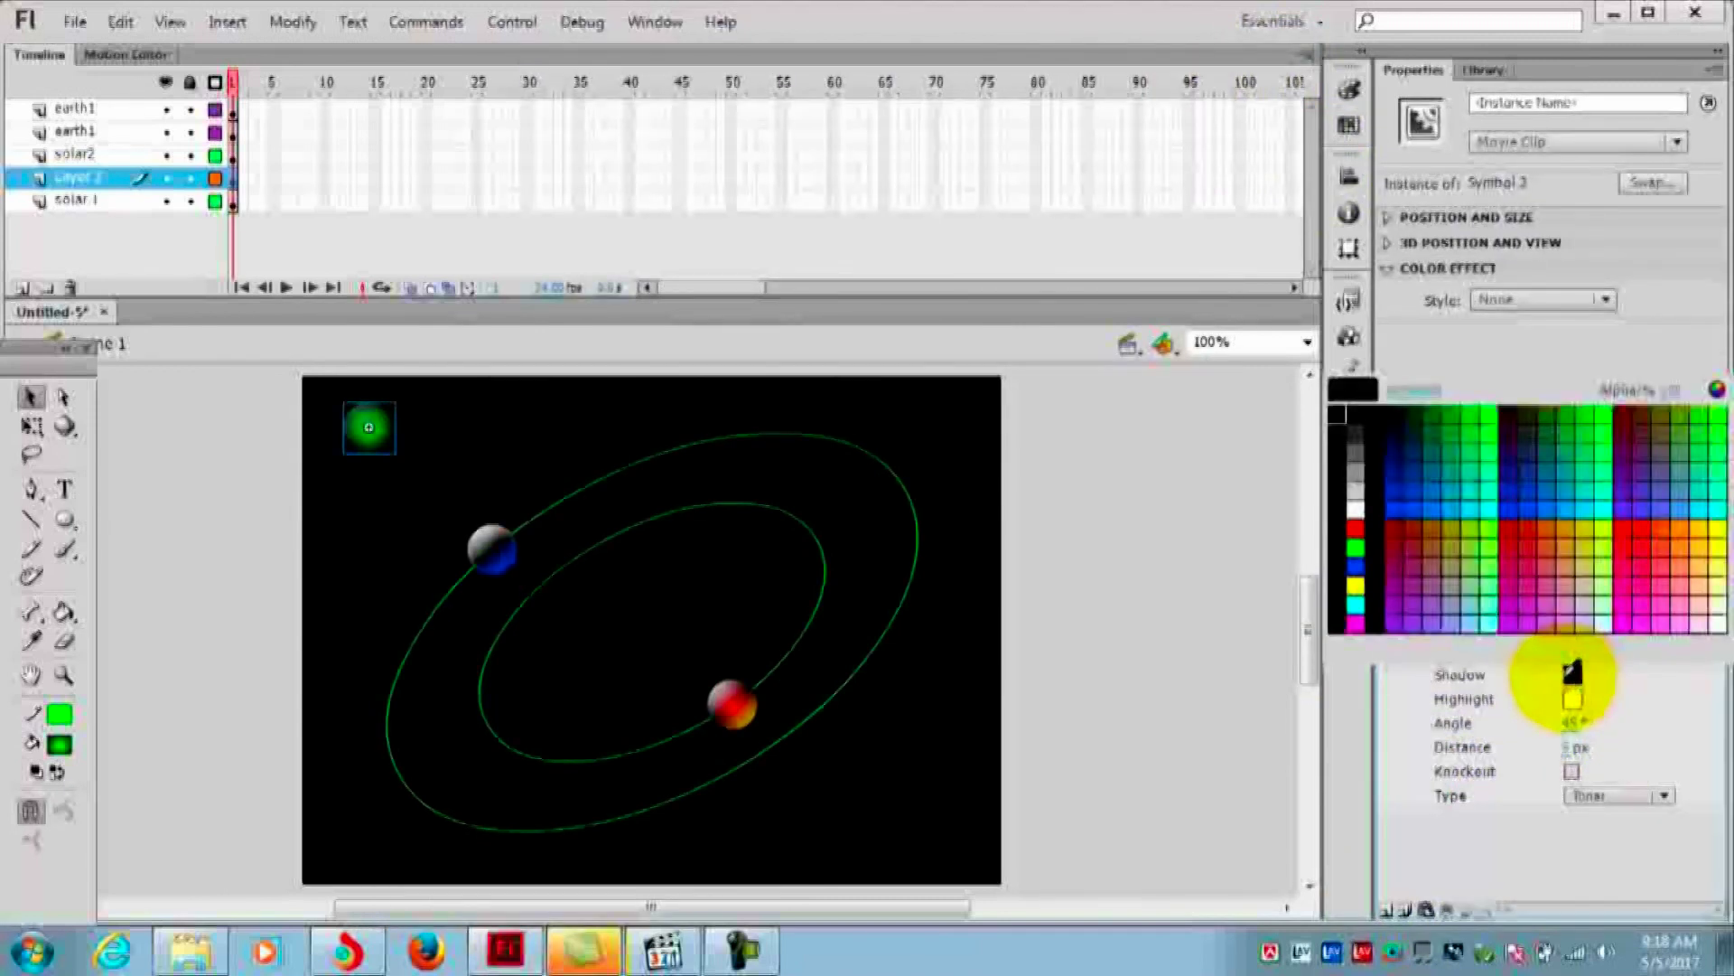
click(1488, 441)
click(1567, 746)
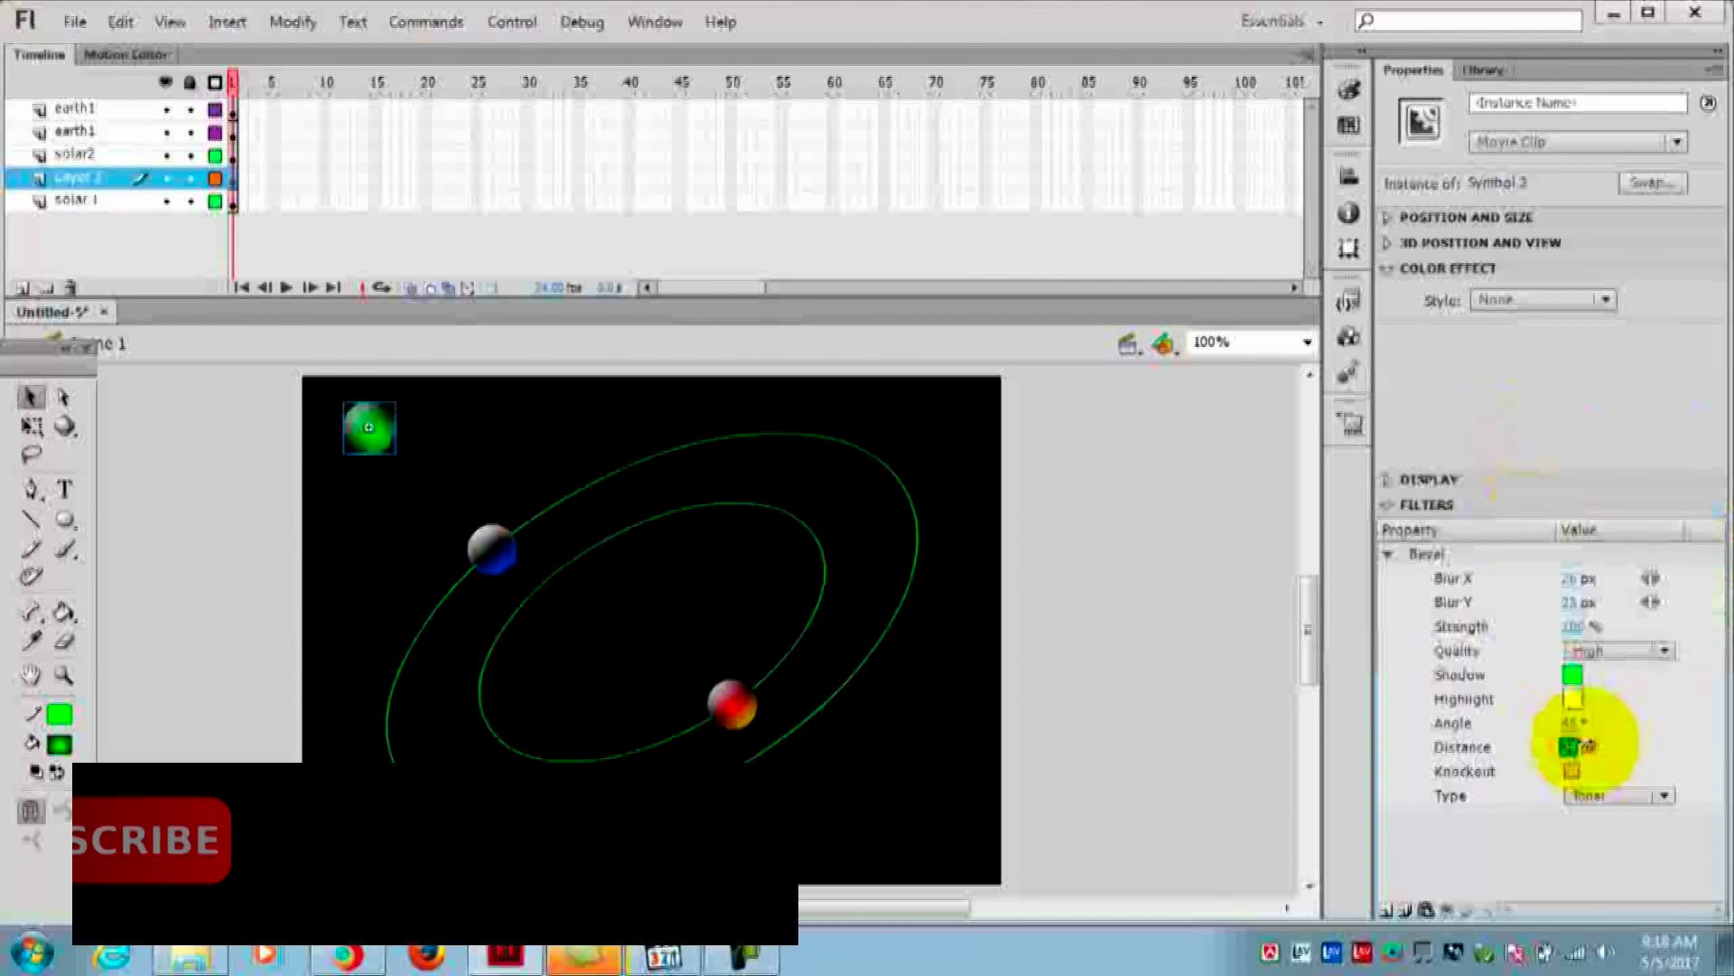
Drag the bevelled sun to the centre of the two orbits
click(31, 398)
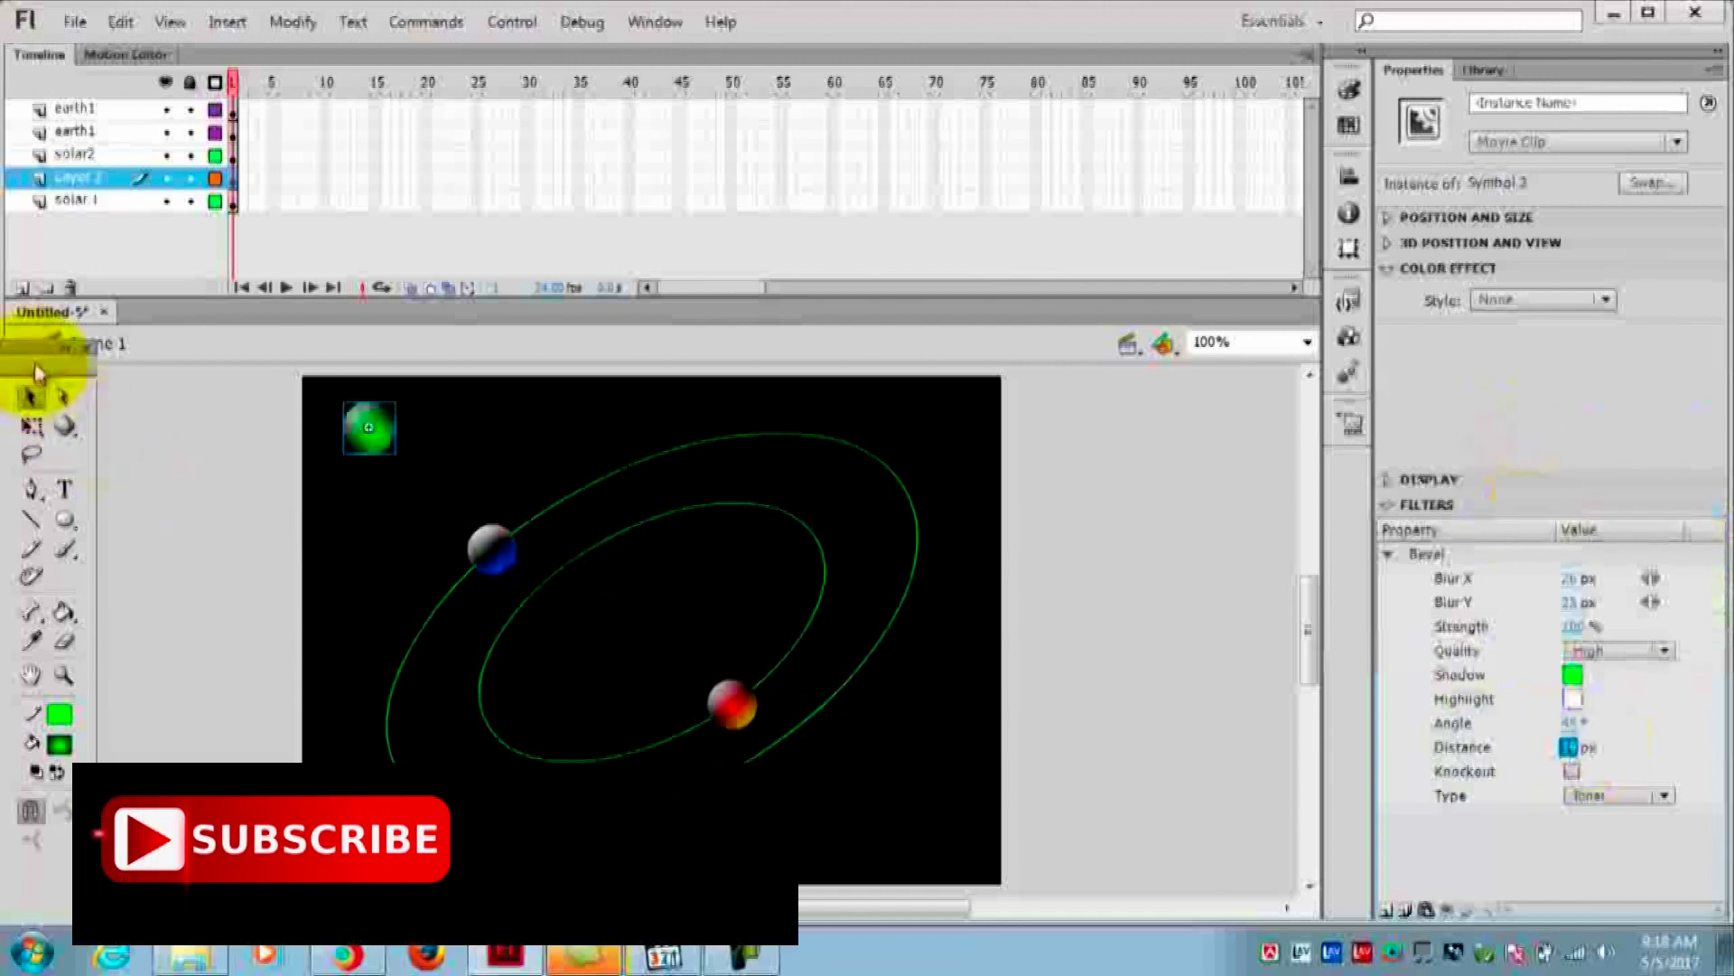
click(429, 451)
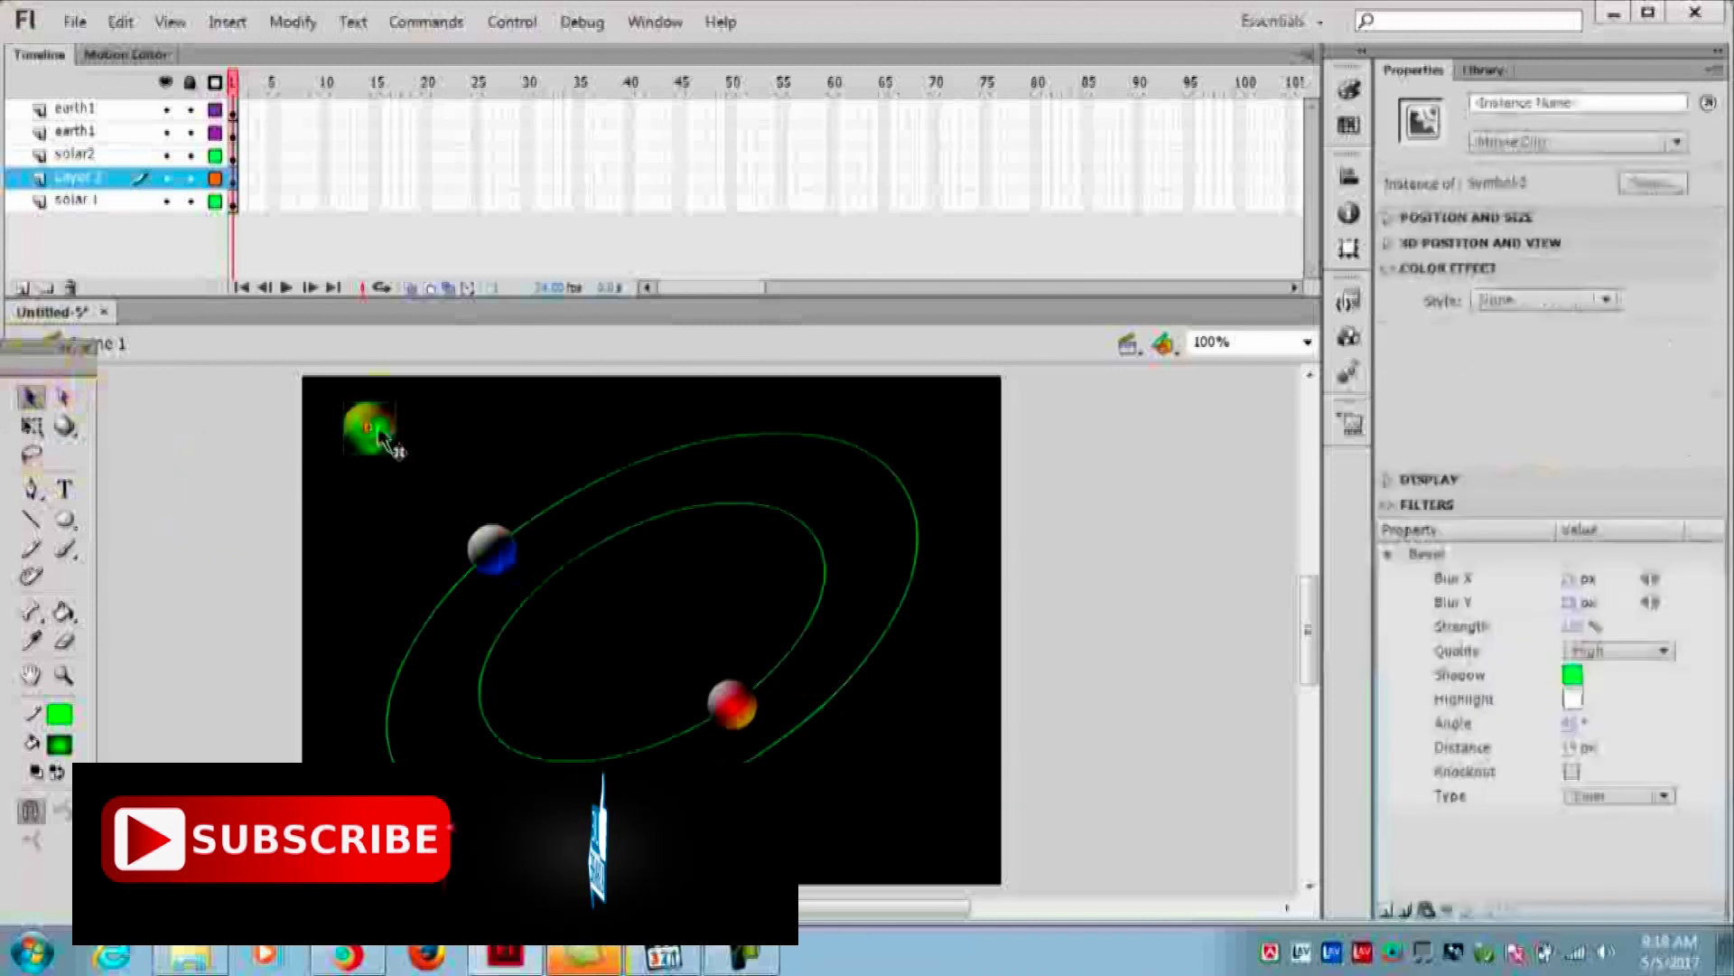
mouse_move(394, 443)
mouse_down()
mouse_move(667, 633)
mouse_move(651, 637)
mouse_up()
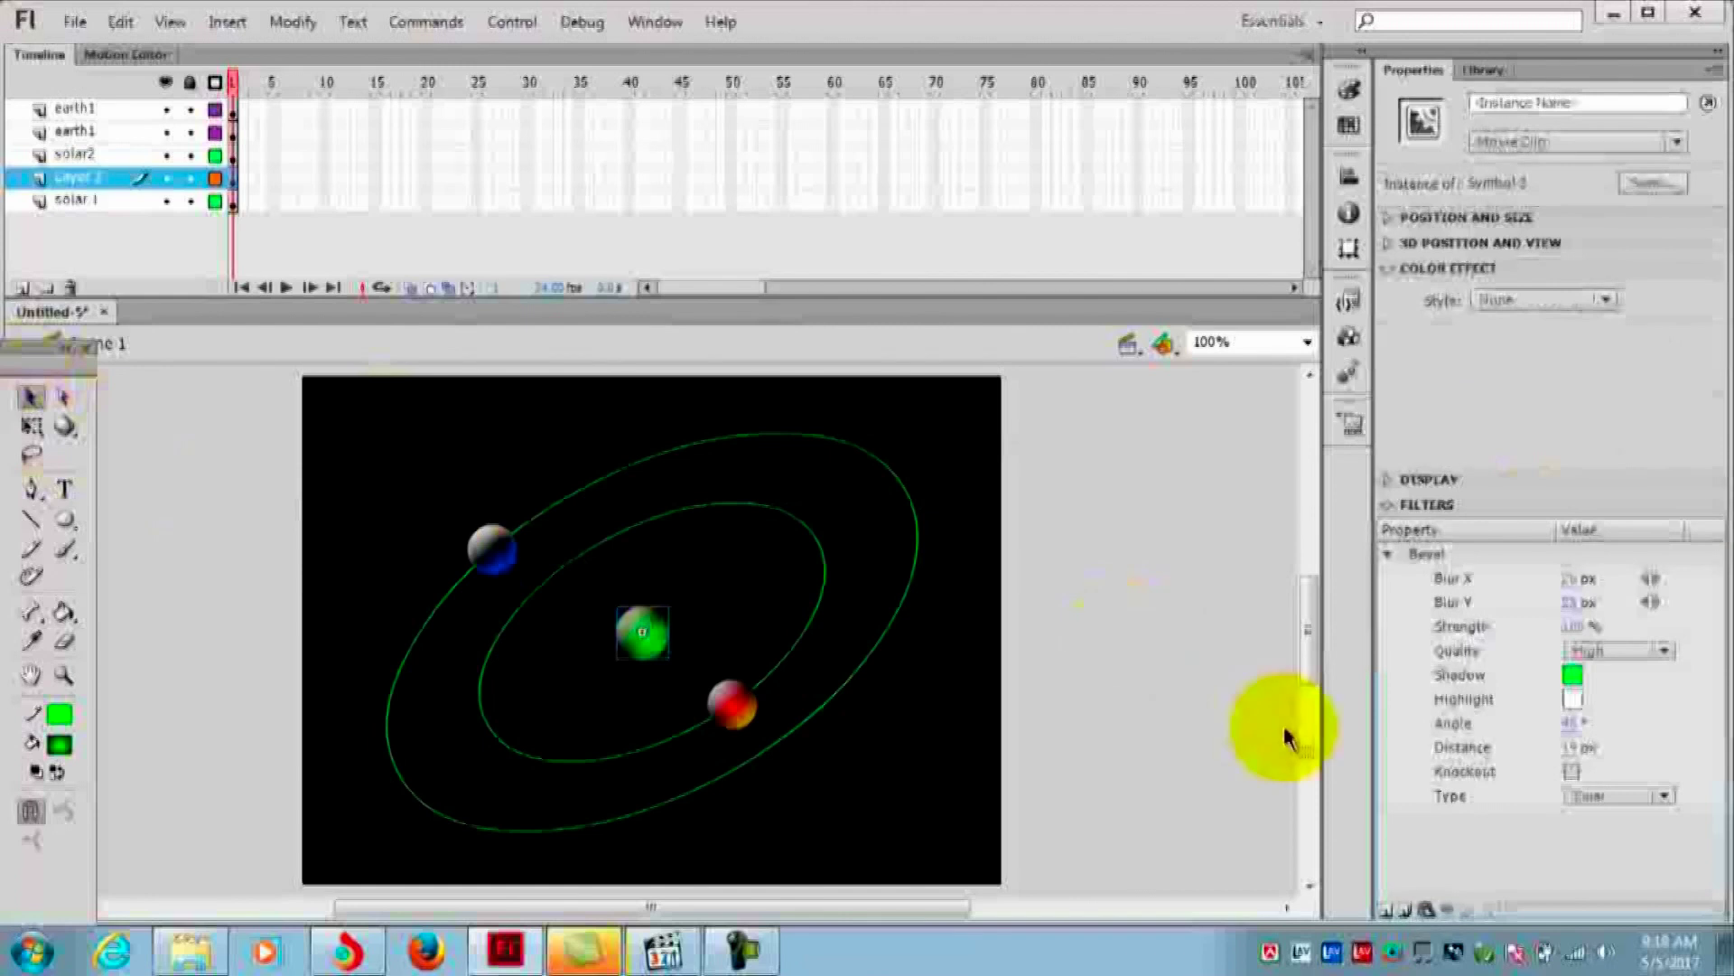
click(1382, 912)
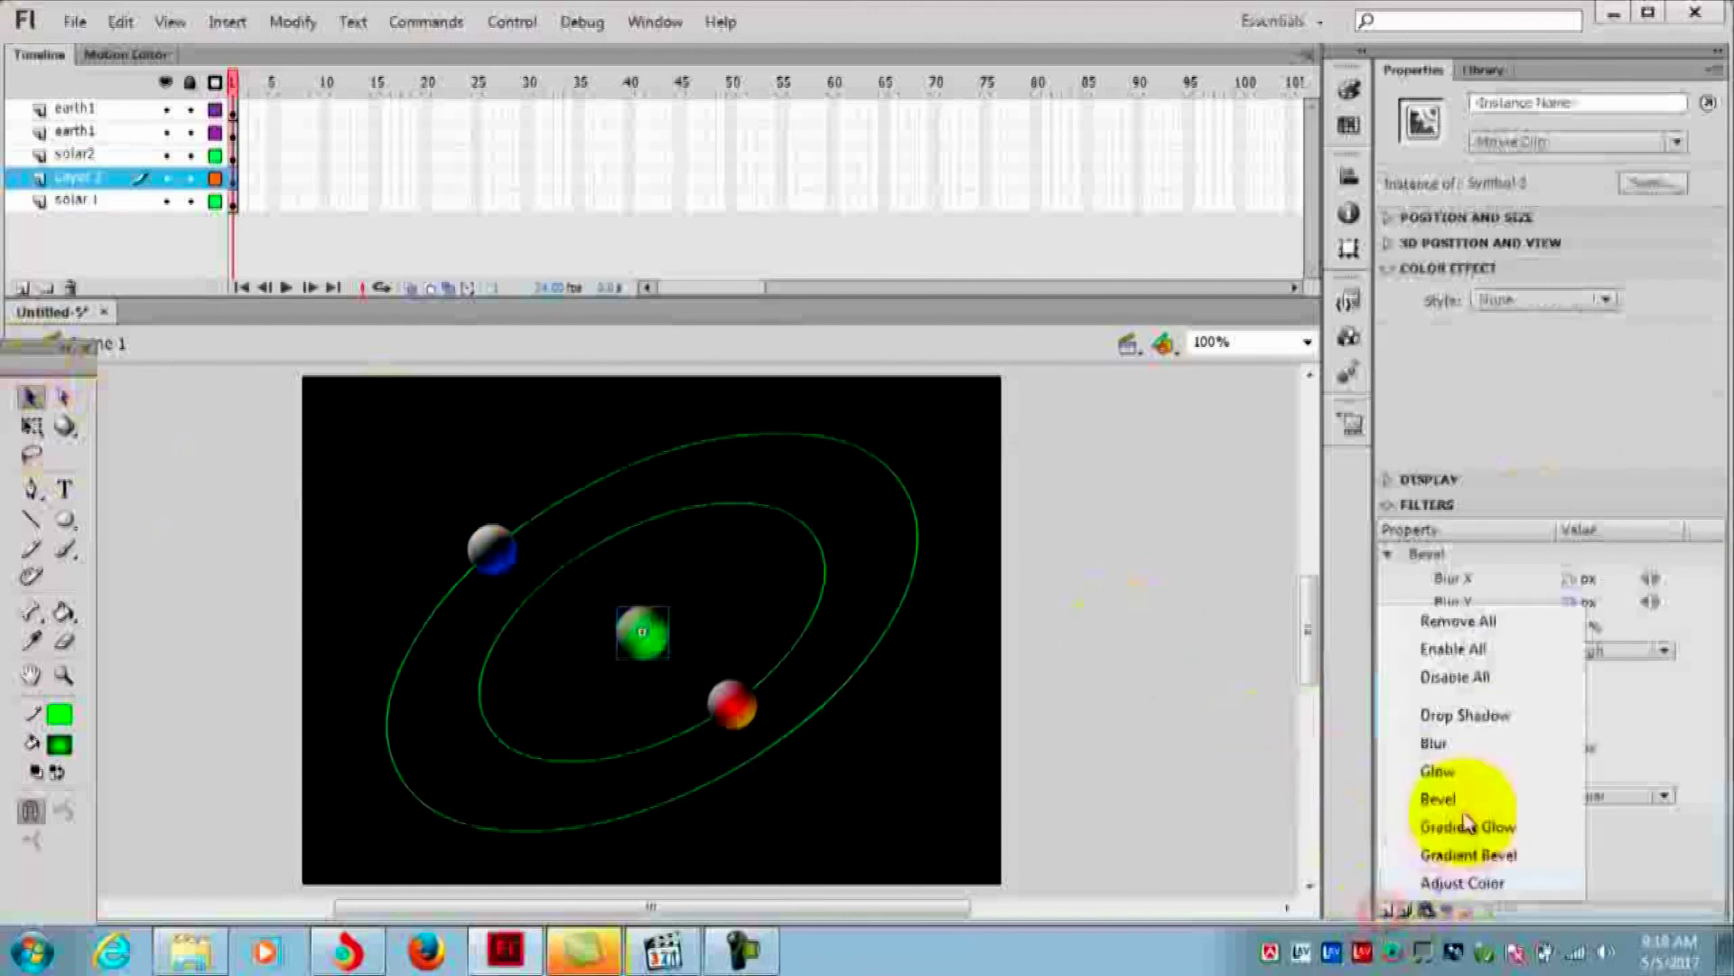
Add a green Glow filter to the sun with increased Blur X/Y and High quality
click(1444, 773)
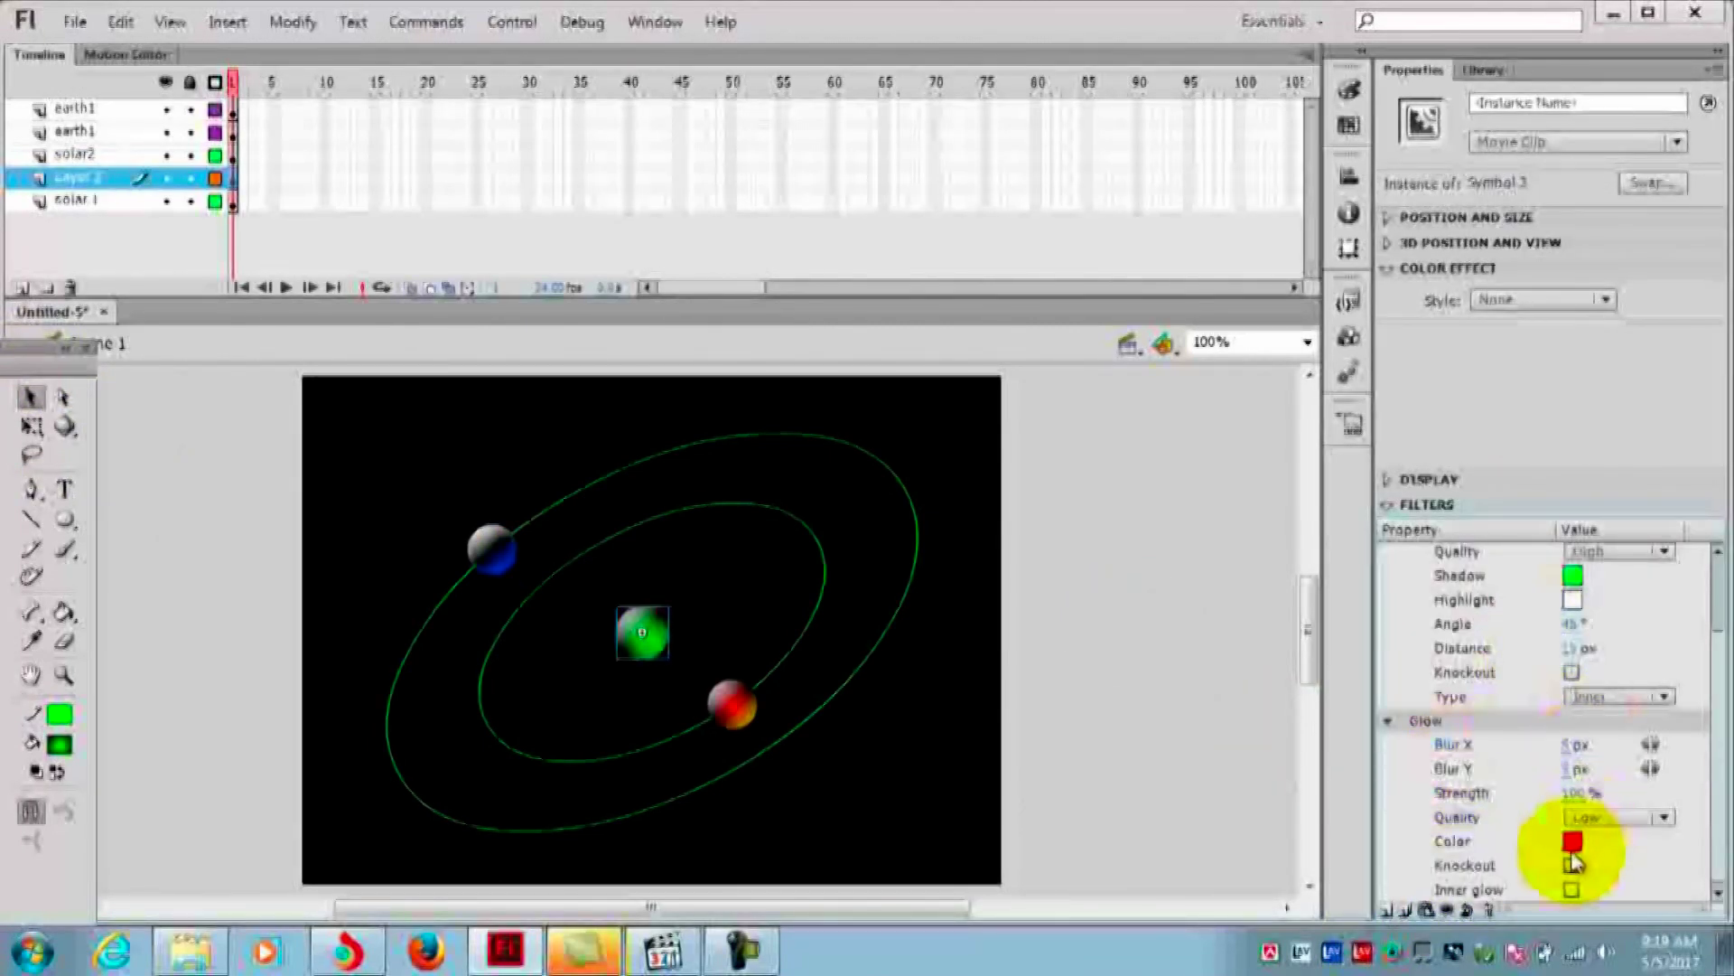
click(1571, 843)
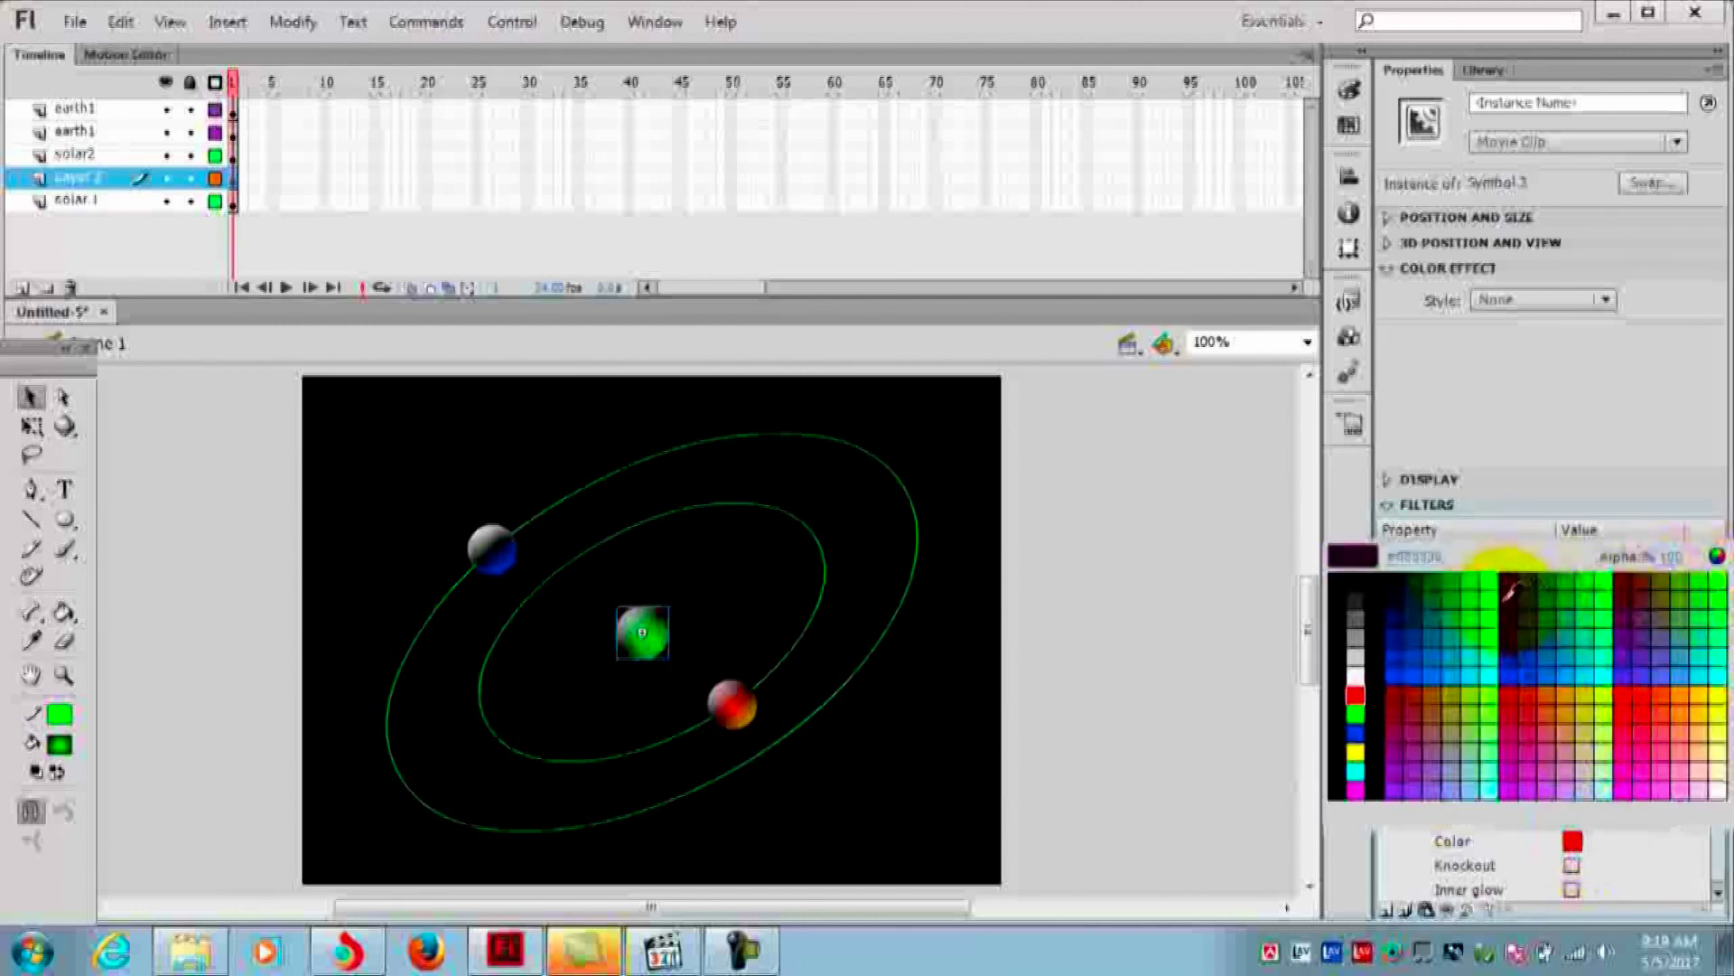
click(1490, 608)
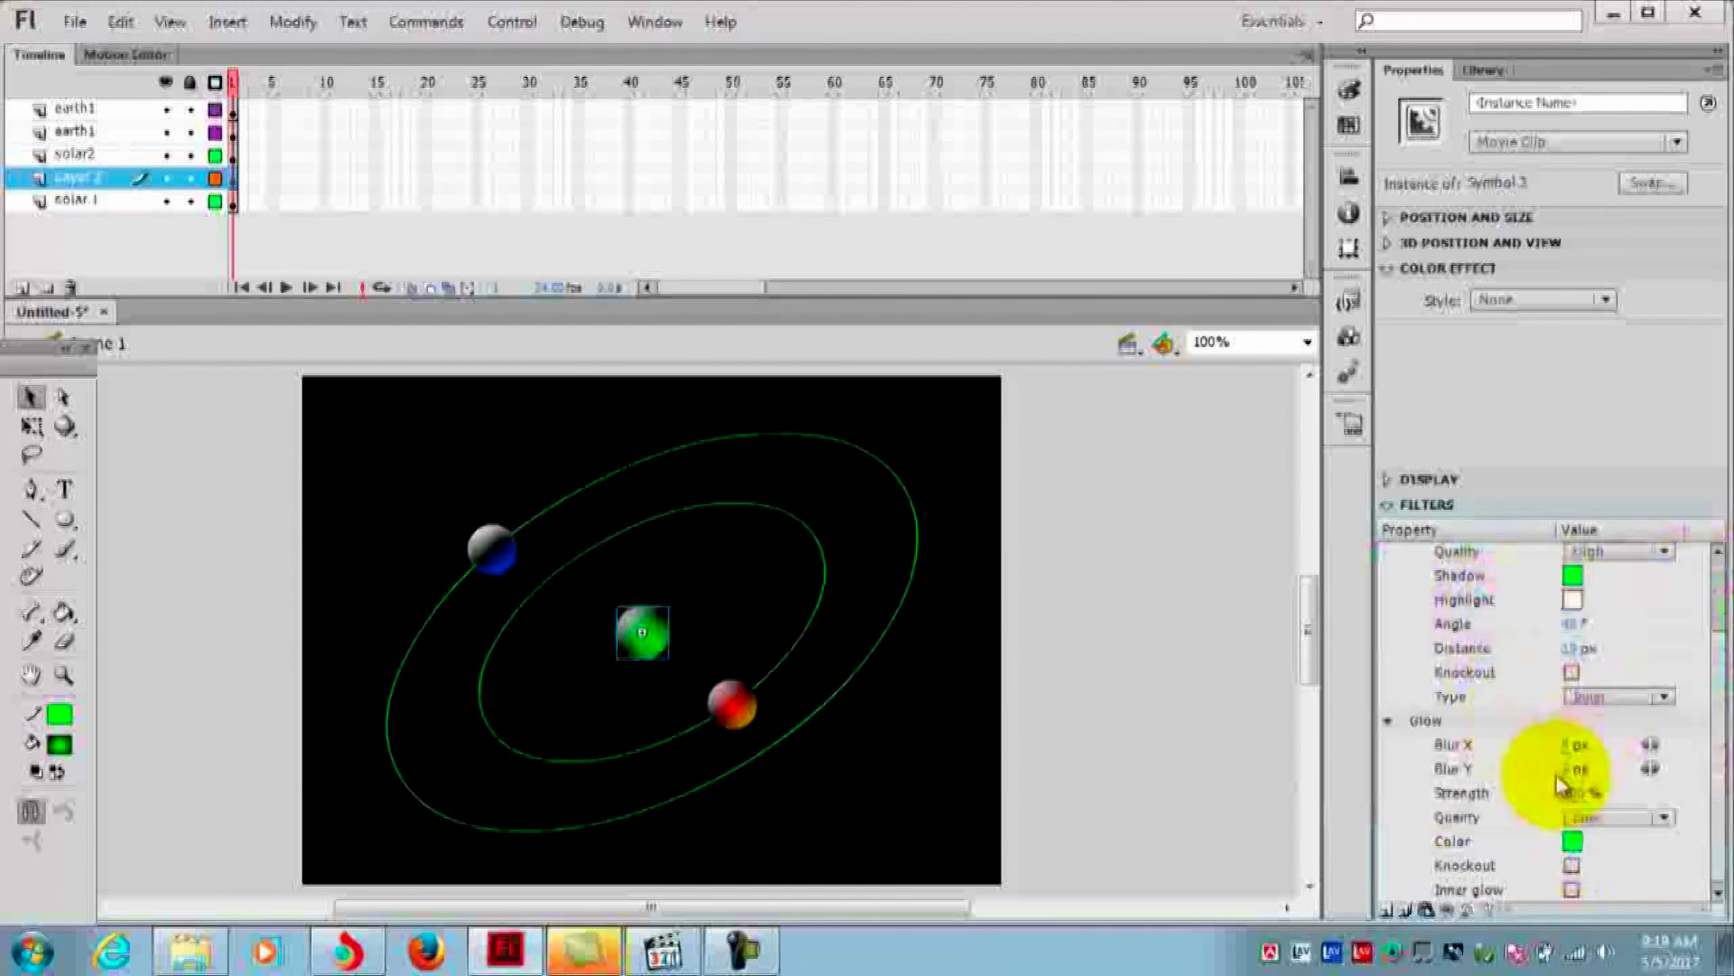
click(1563, 746)
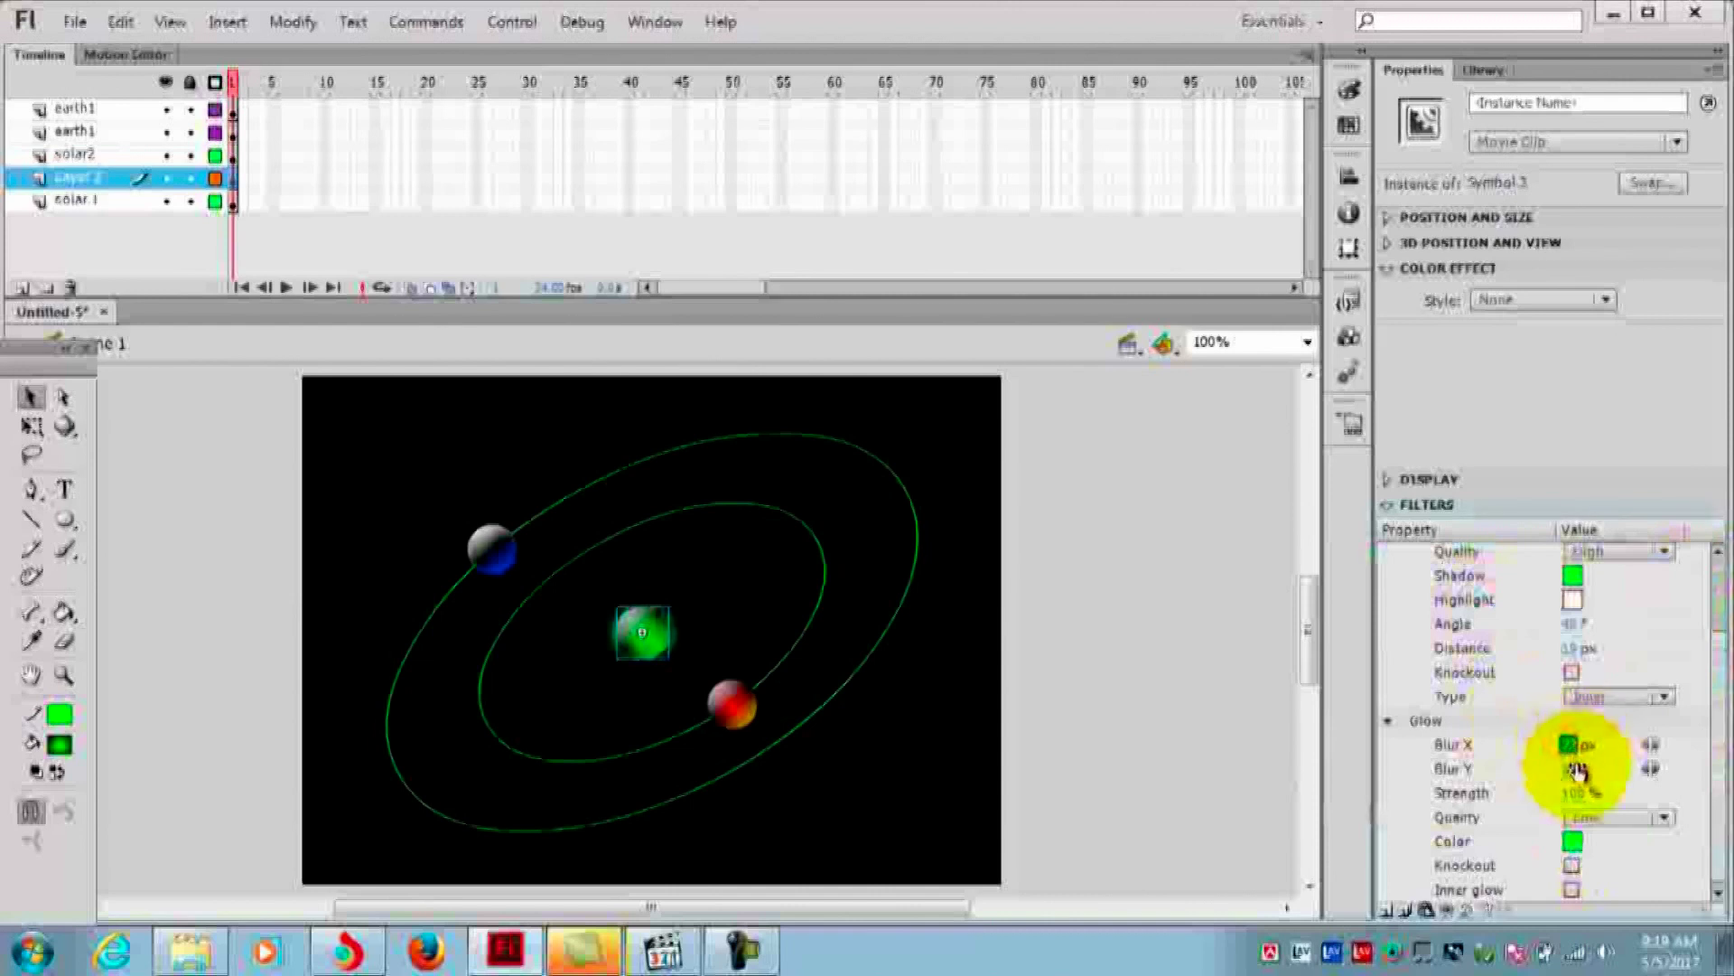
drag(1572, 768, 1590, 766)
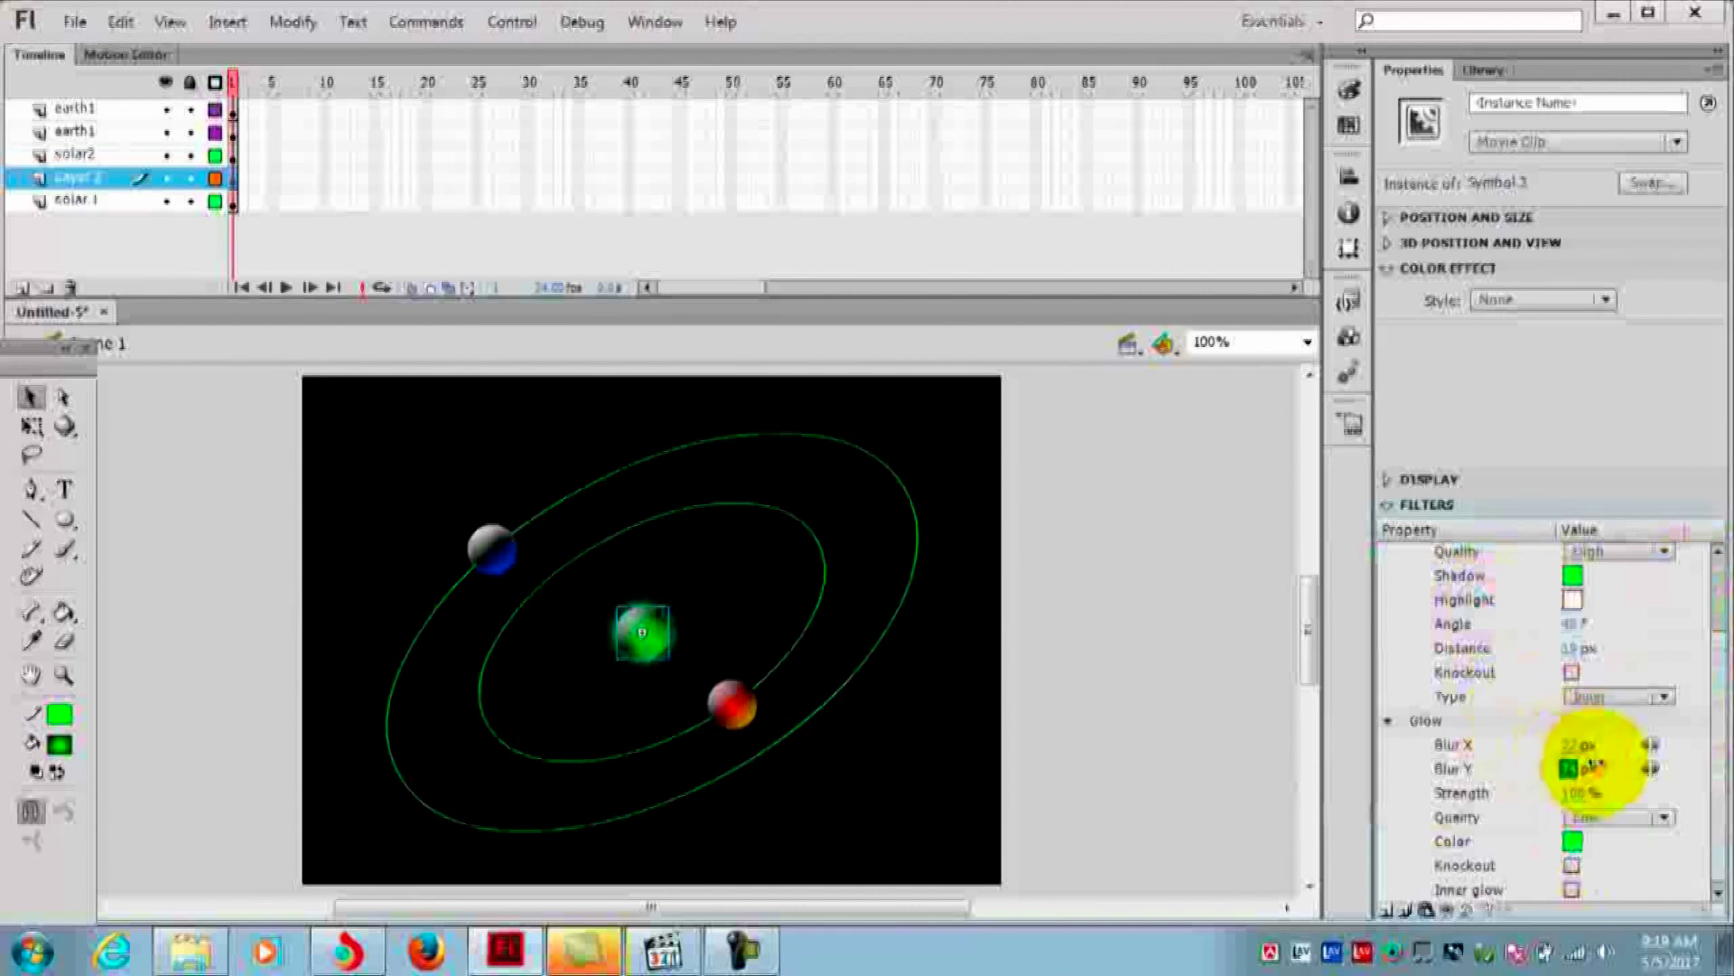
click(1640, 818)
click(1622, 901)
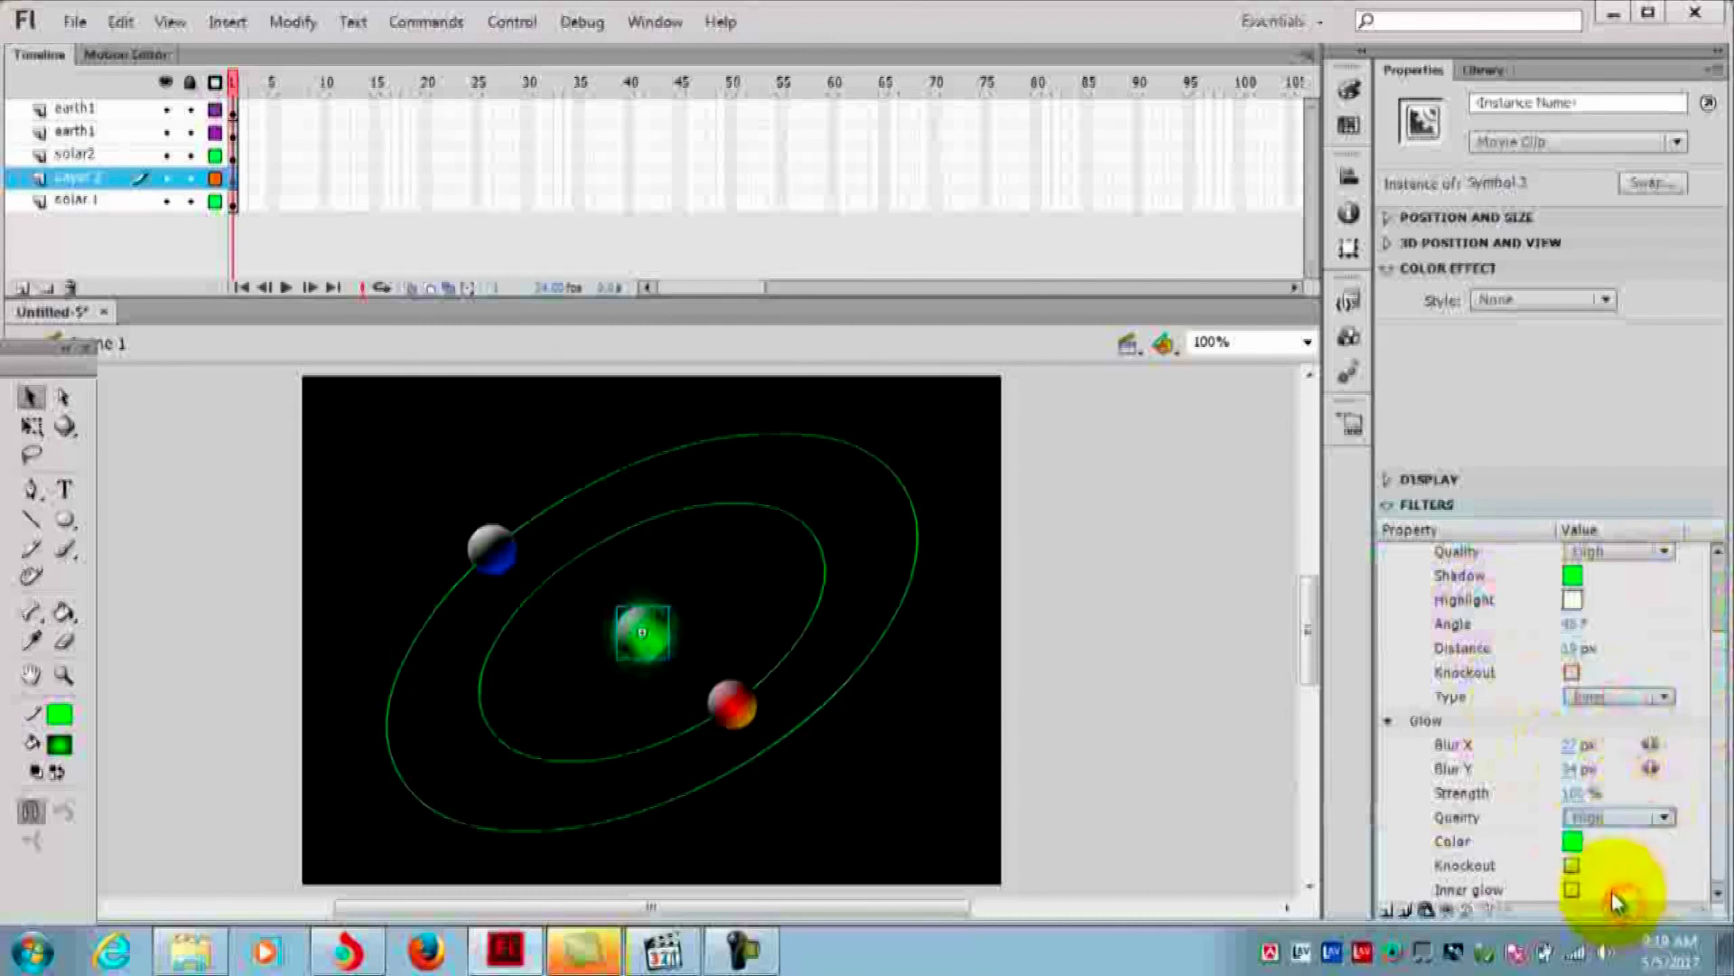
click(849, 655)
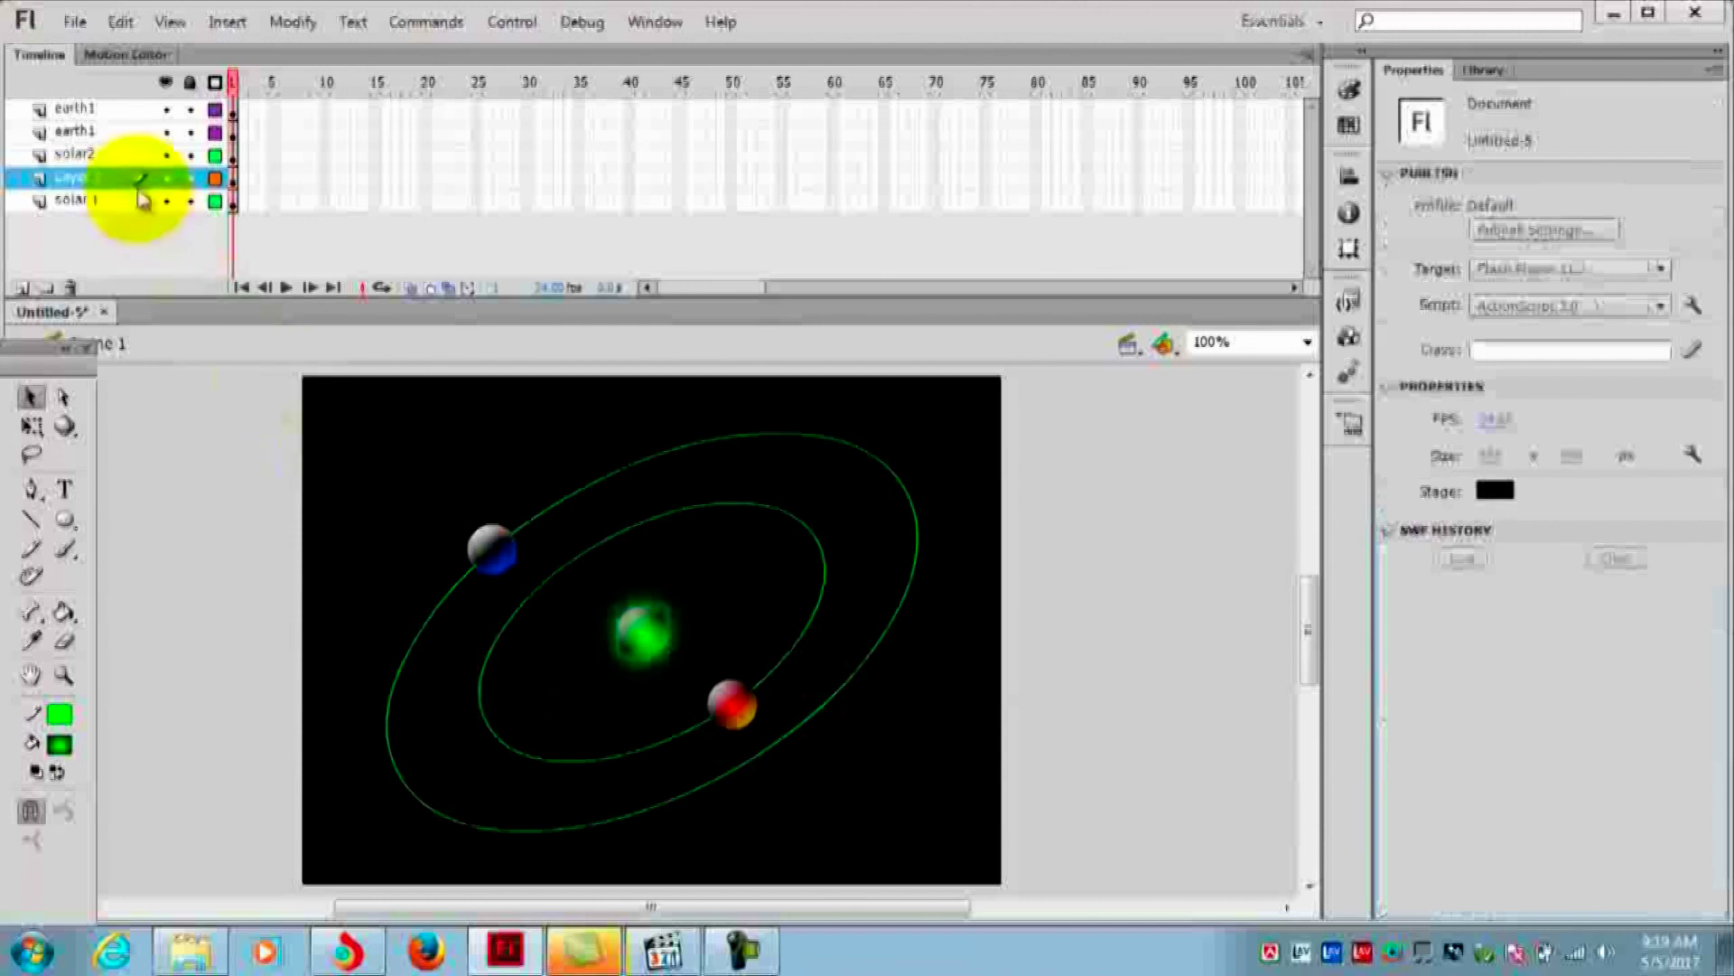
Drag the second earth1 layer to the top of the timeline and rename it
click(104, 134)
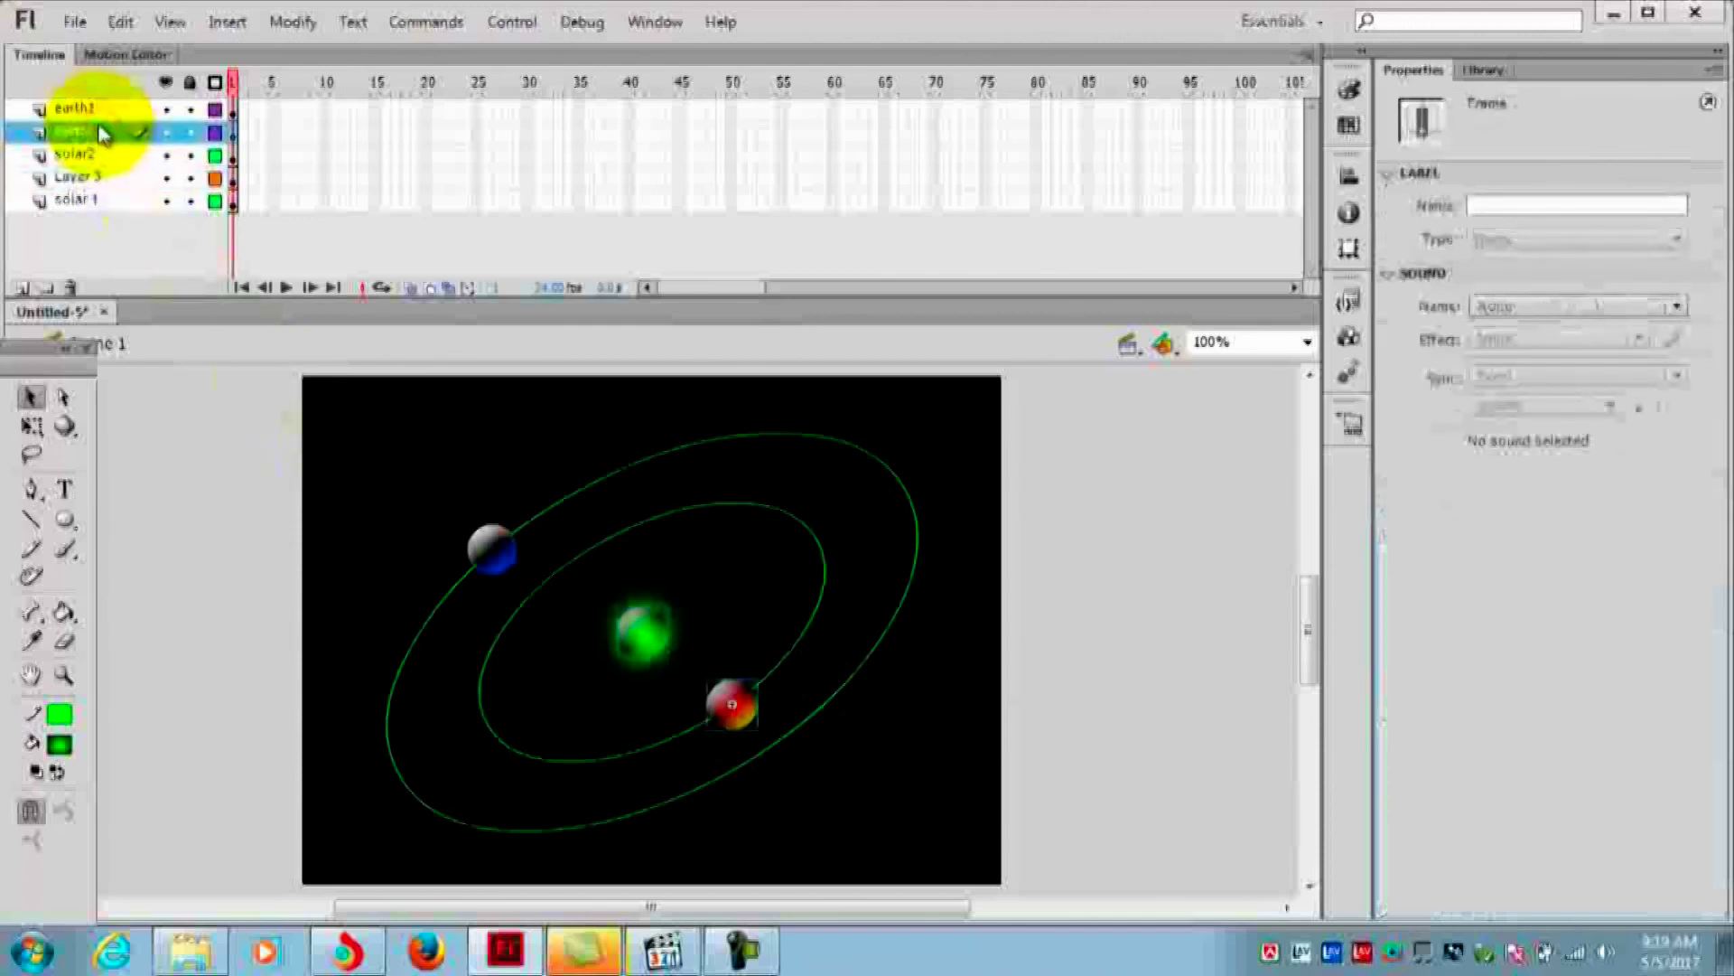
drag(102, 133, 97, 112)
double_click(104, 110)
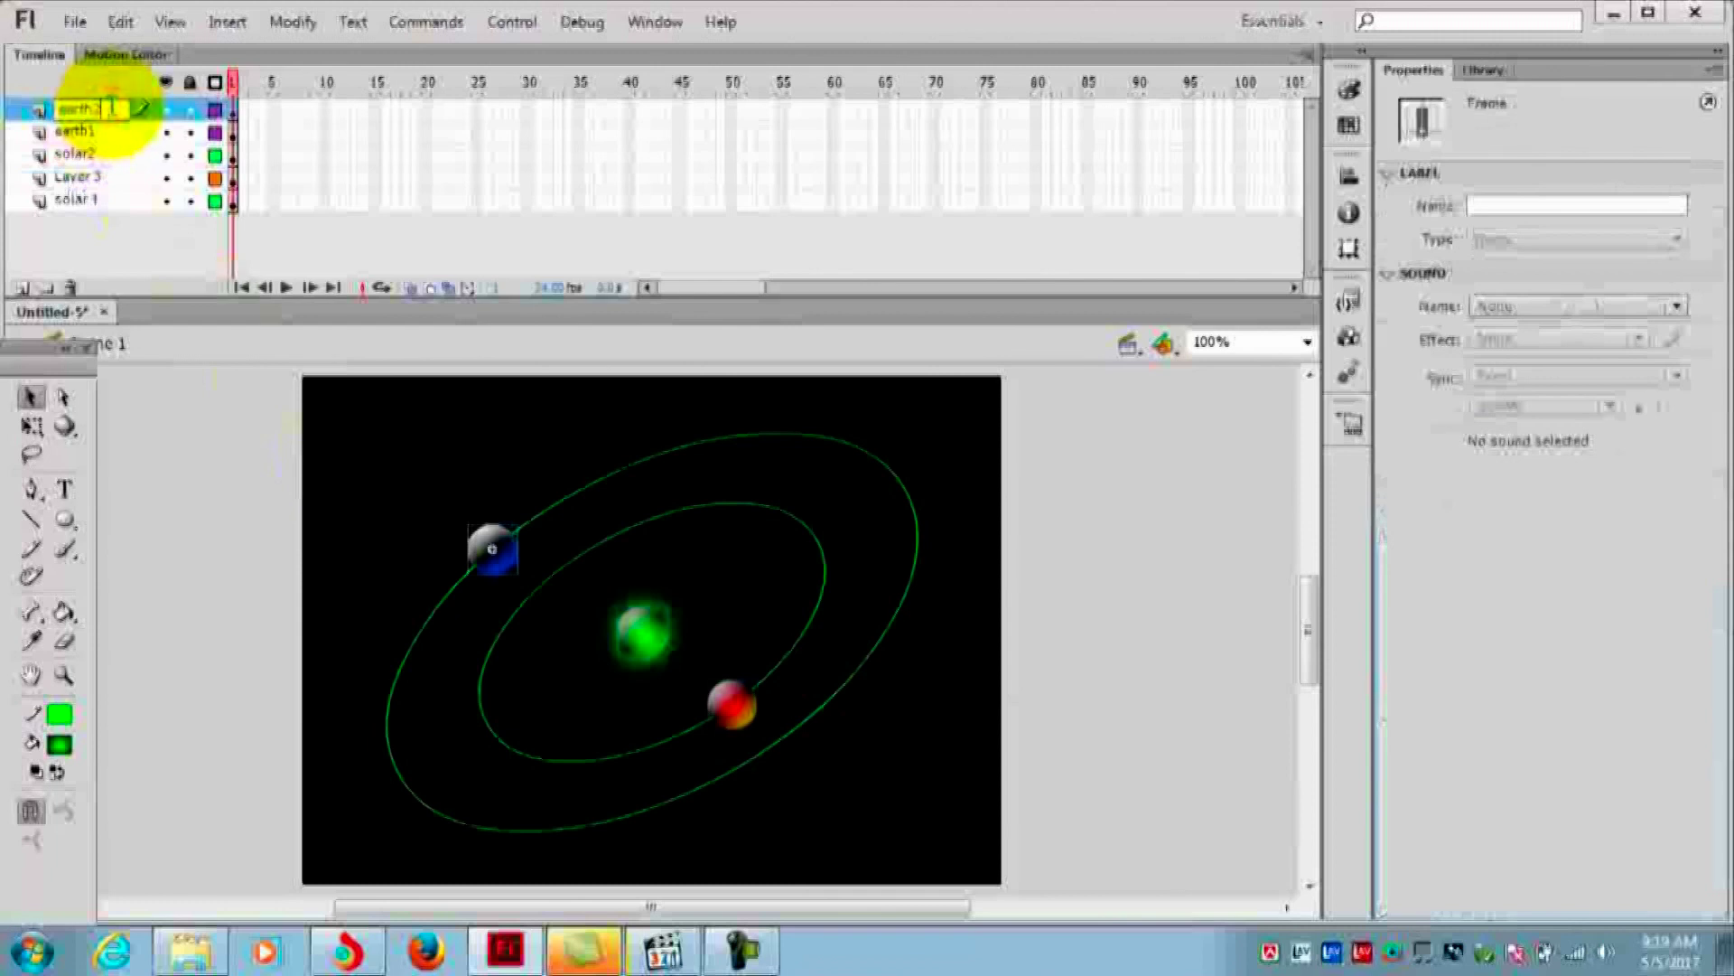
drag(747, 288, 878, 288)
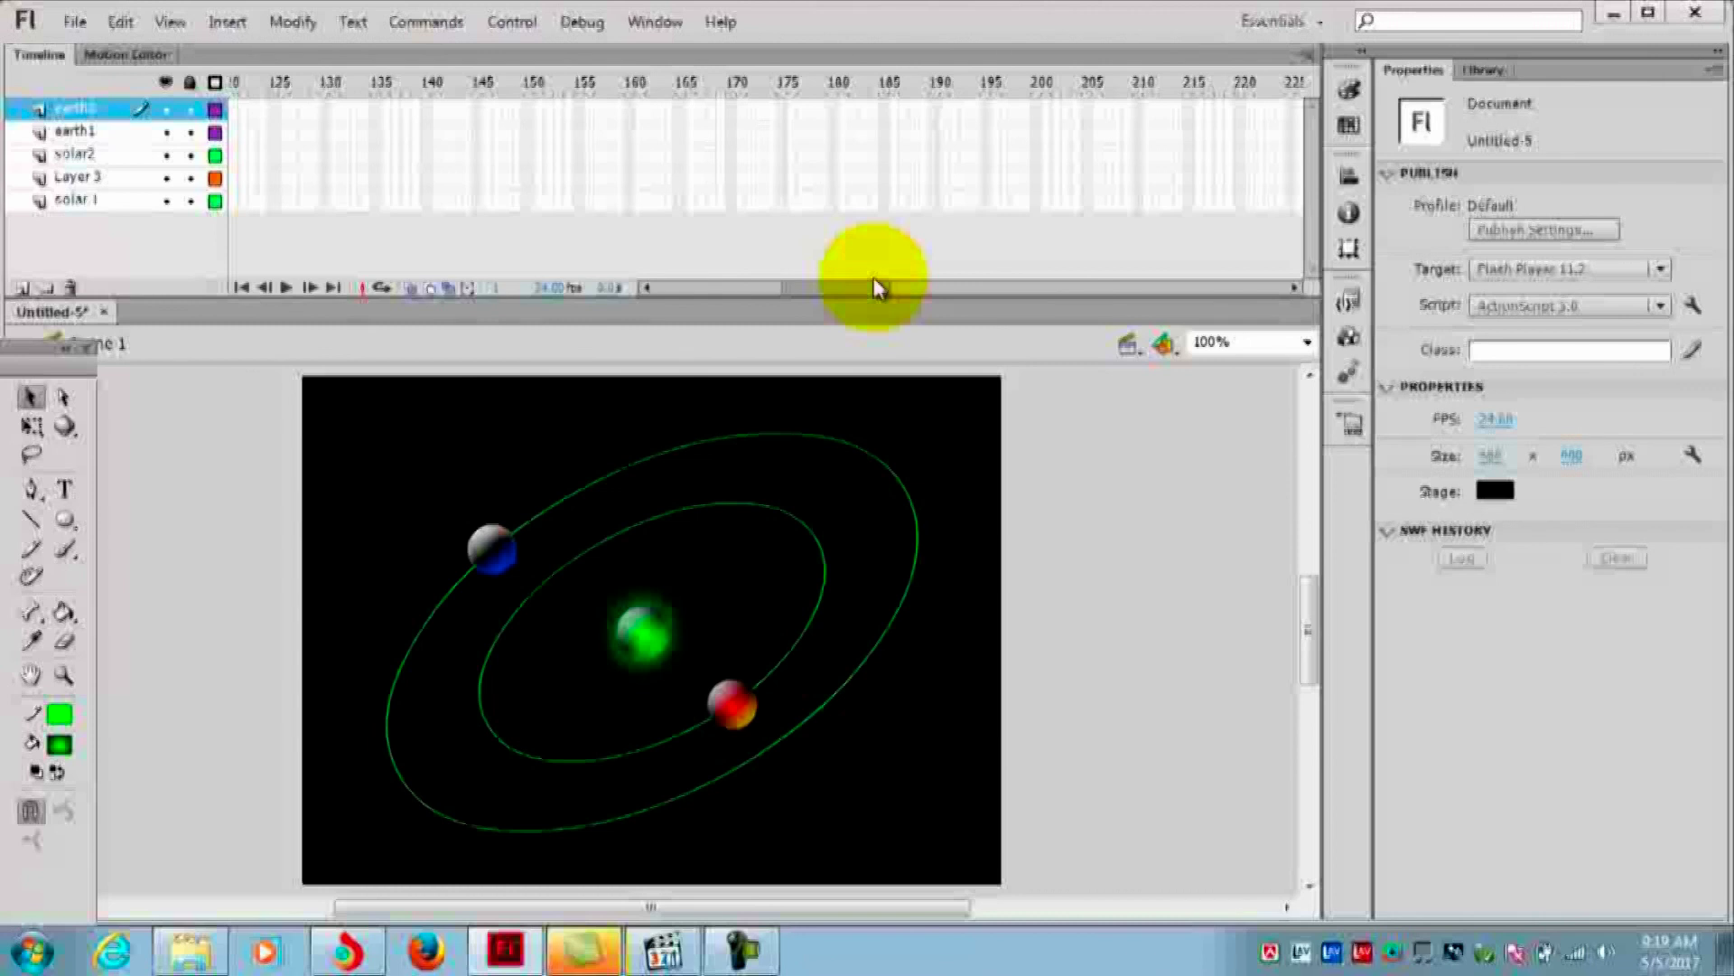
Insert frames so all five layers, sun, orbits and planets, run through frame 50
drag(874, 287, 908, 285)
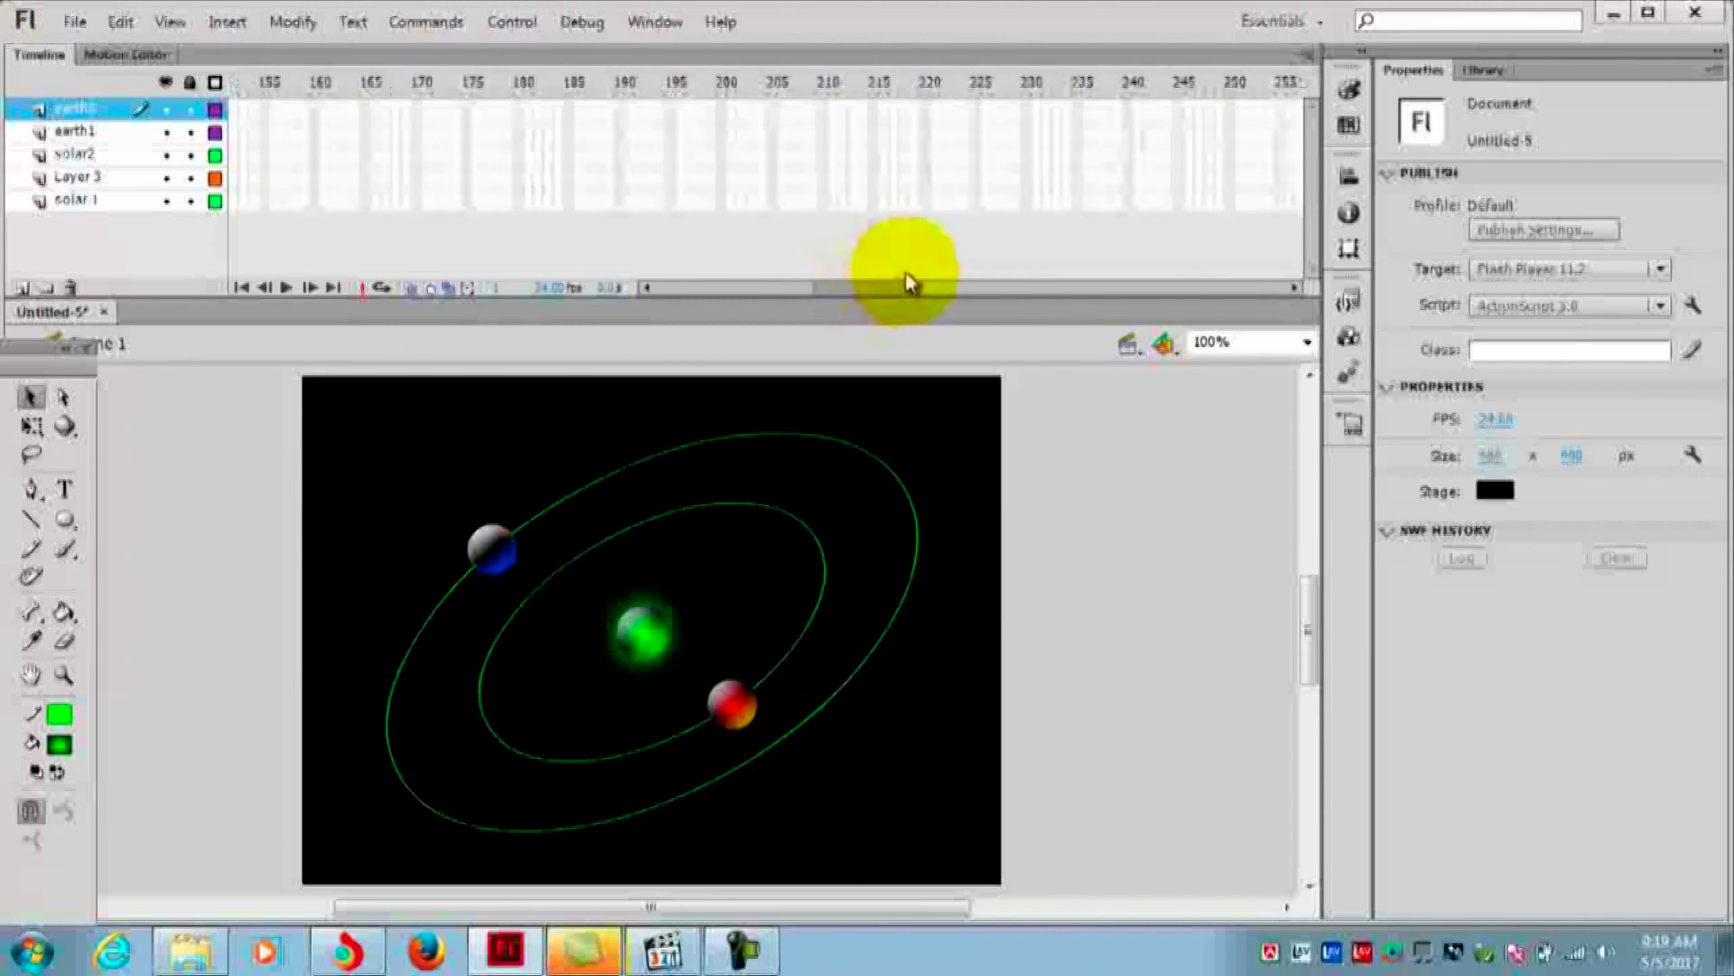
click(1126, 110)
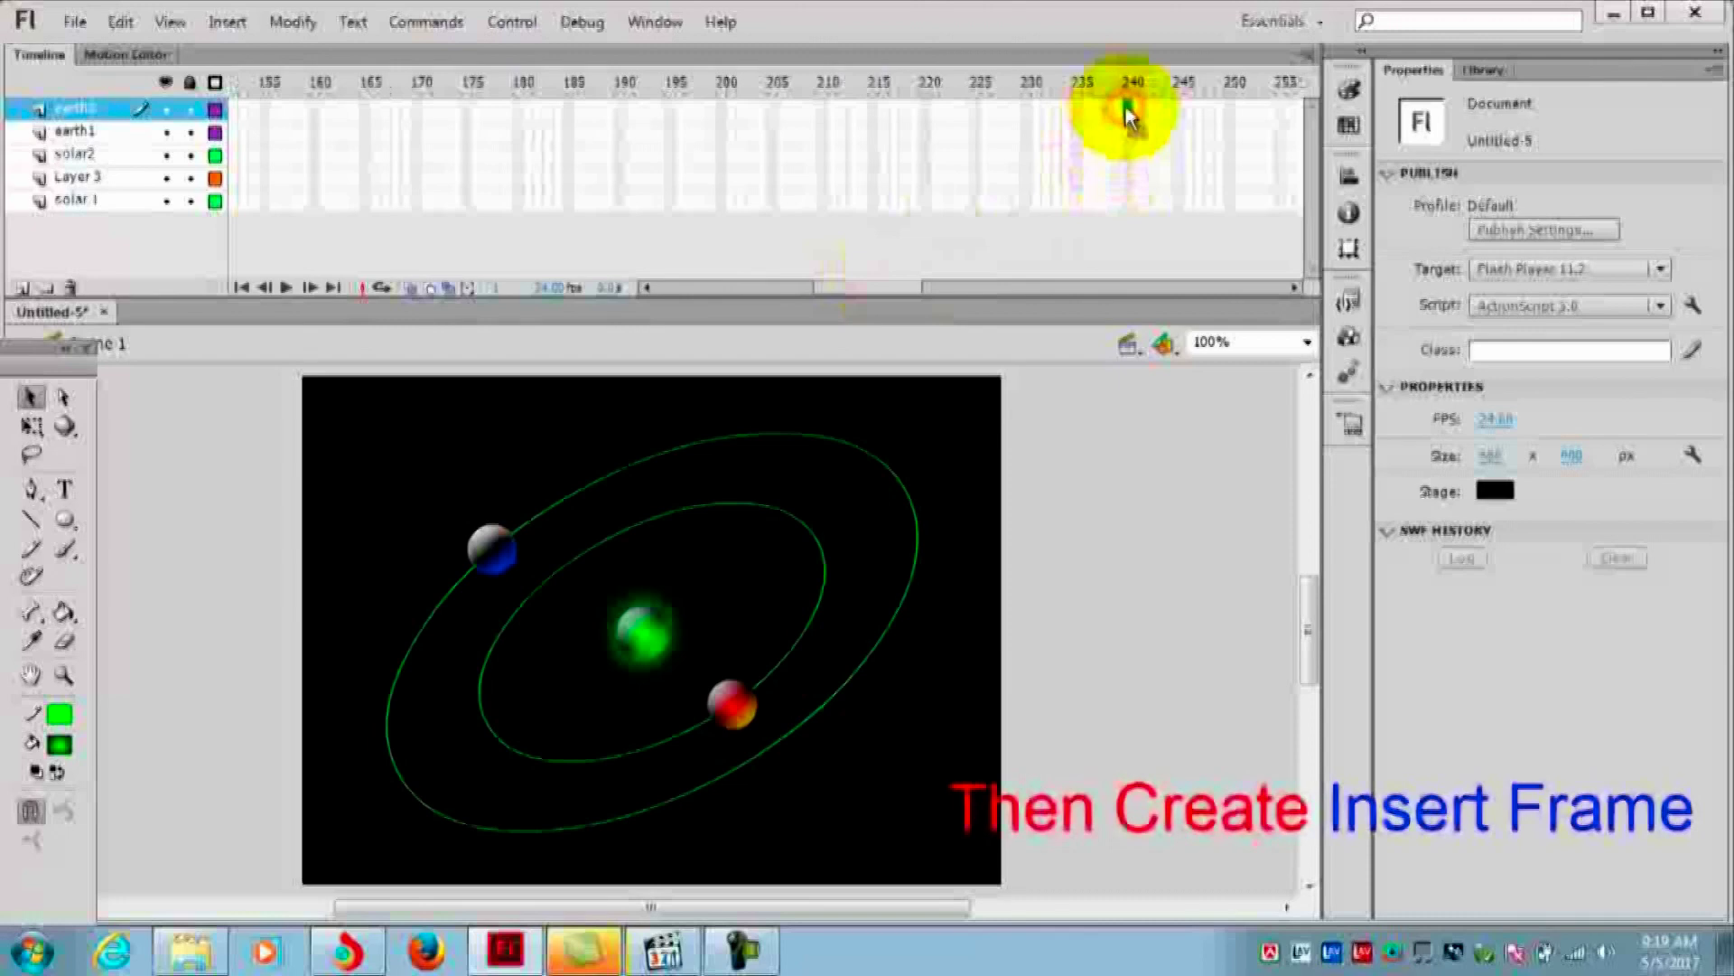
right_click(1126, 109)
click(1180, 310)
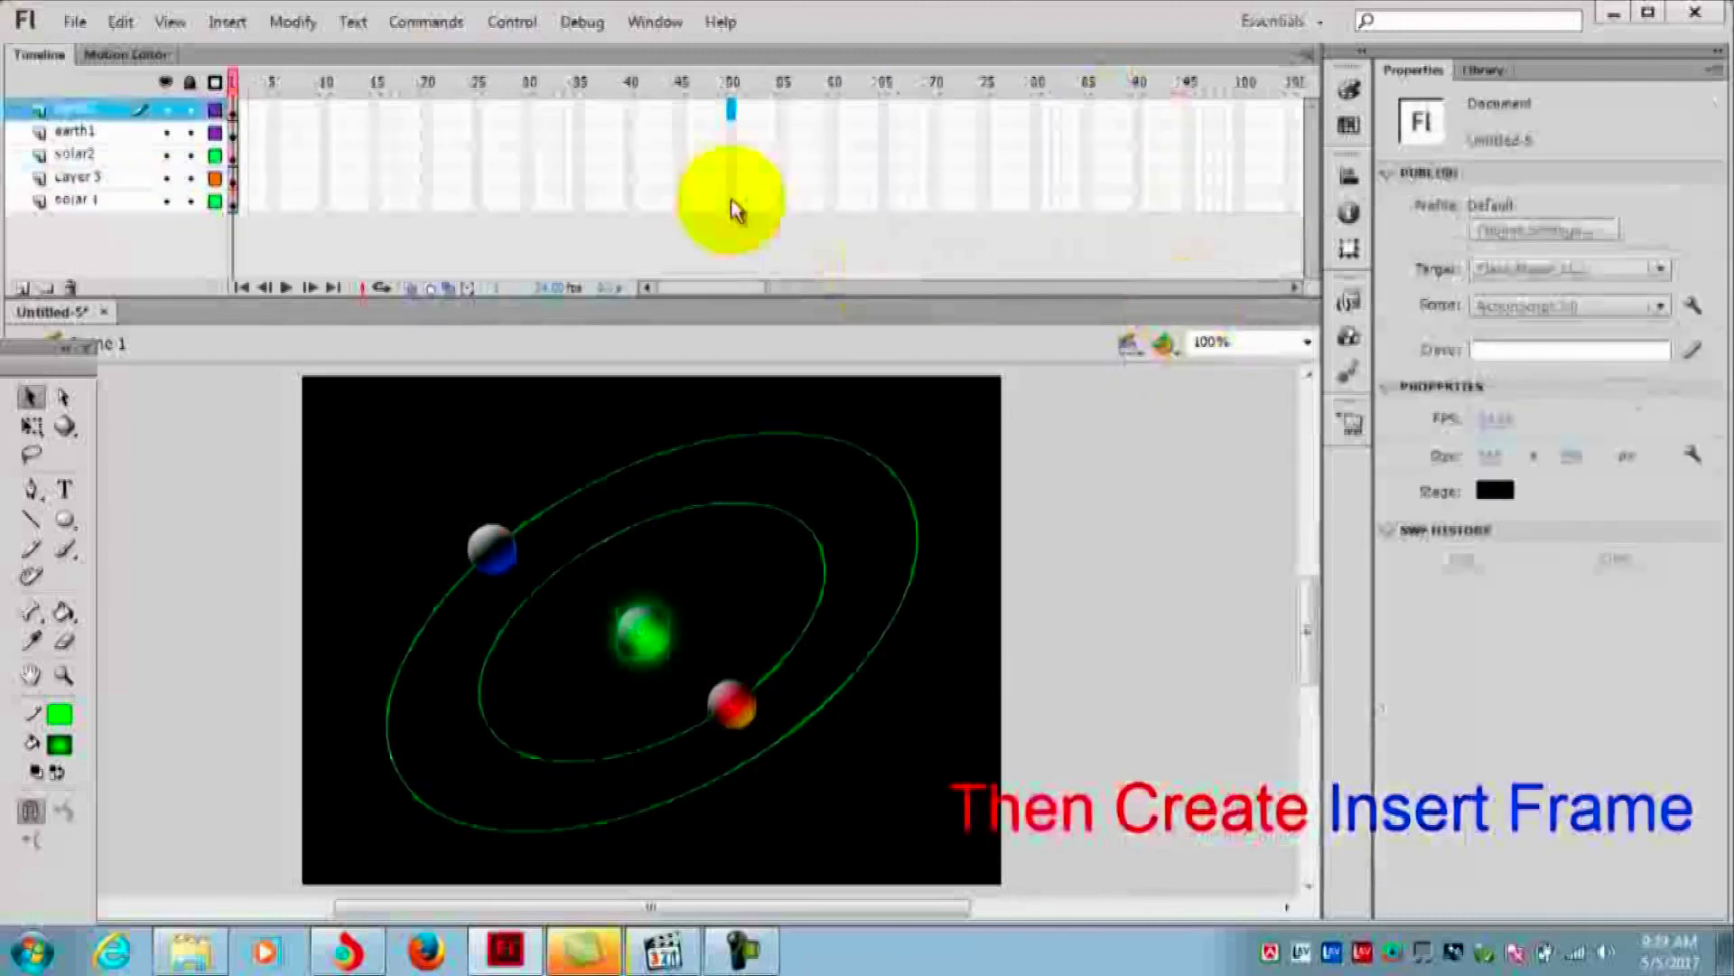
shift+click(732, 200)
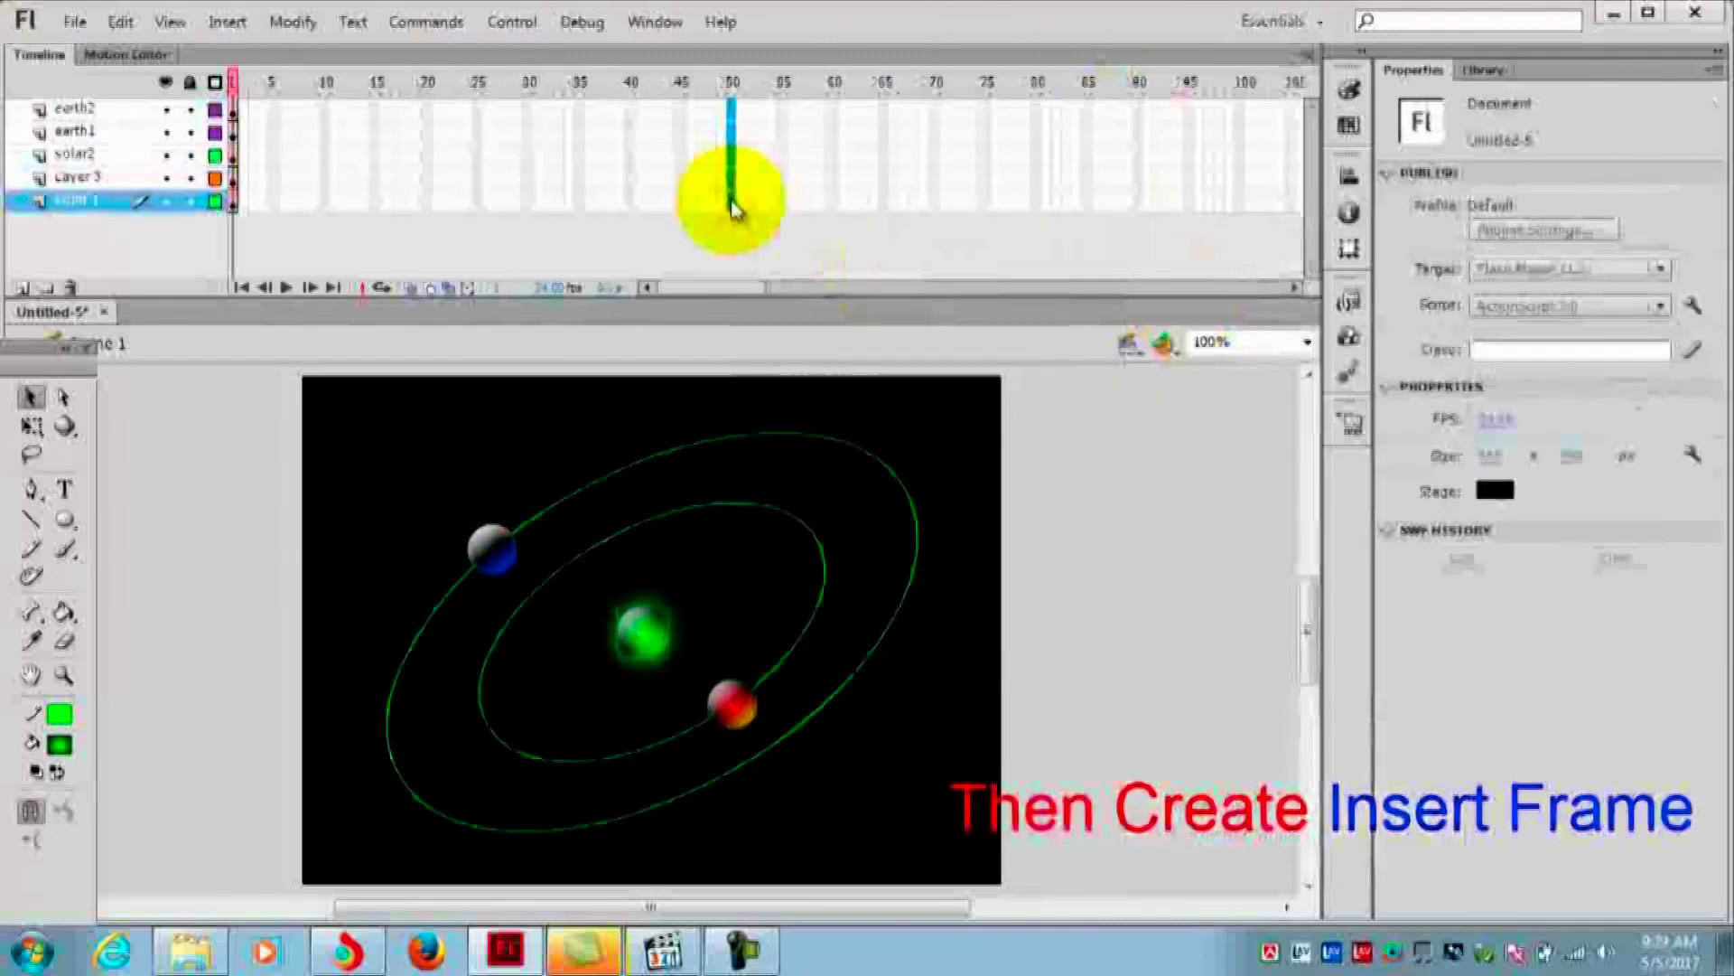
right_click(731, 208)
click(797, 308)
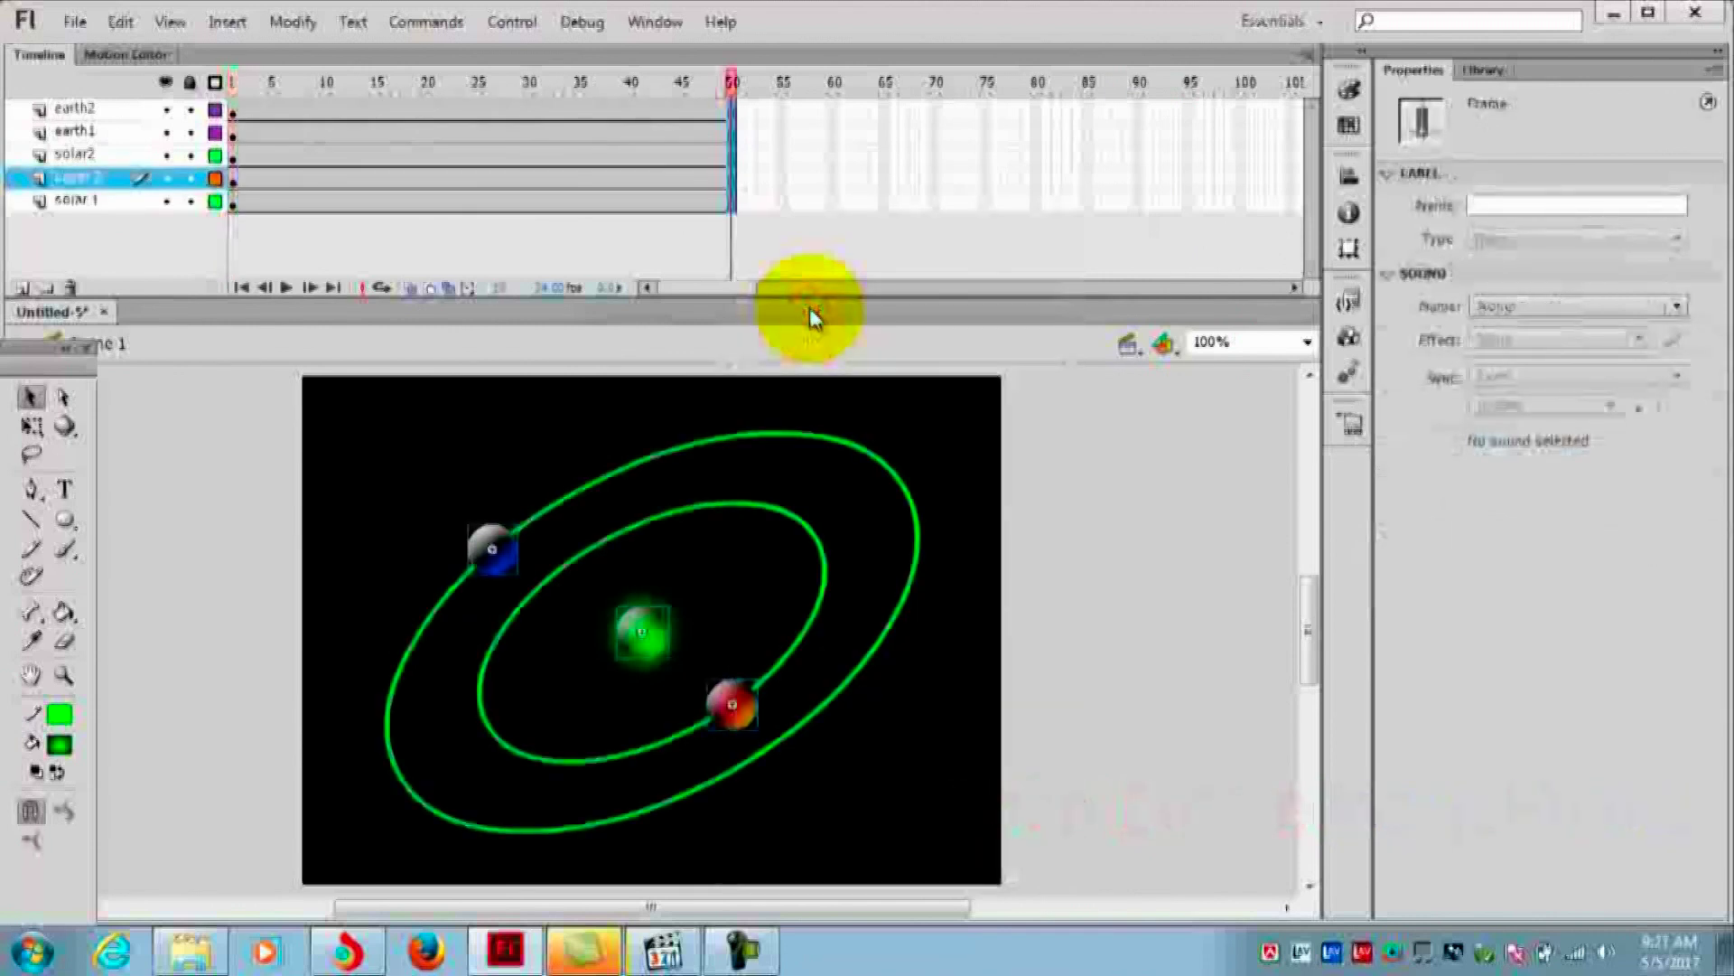
click(326, 114)
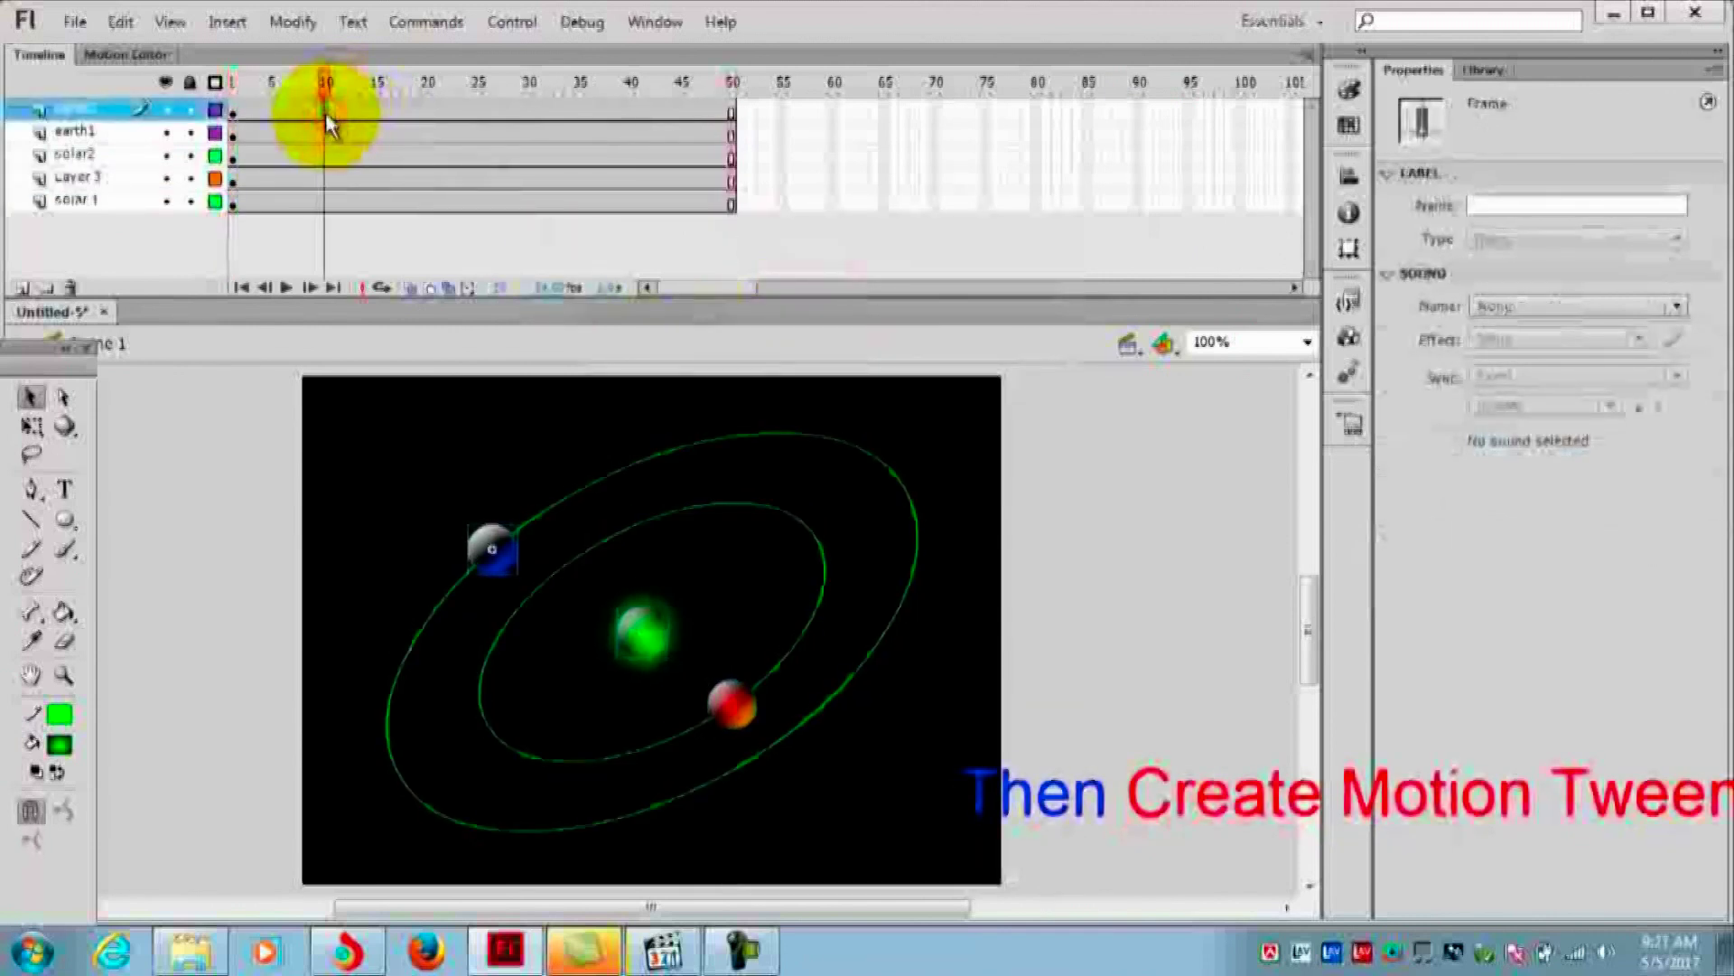
Add a motion tween to earth2 and move the blue planet to the outer orbit's lower left at frame 10
right_click(327, 117)
click(390, 129)
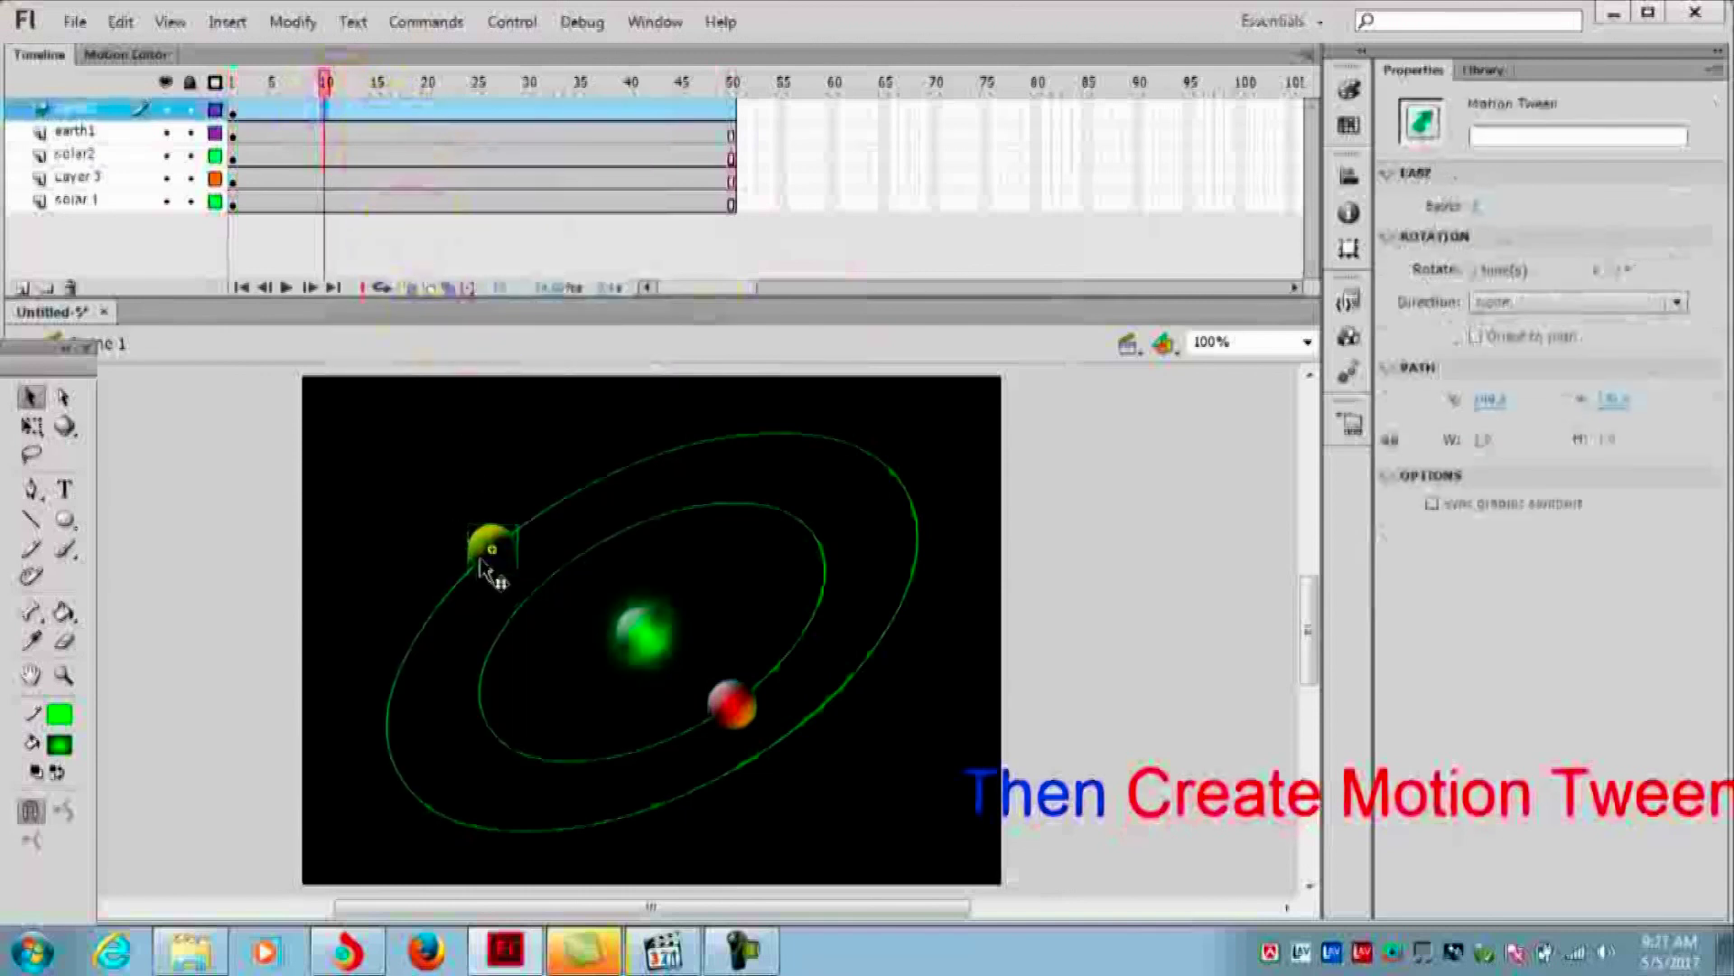
mouse_move(480, 560)
mouse_down()
mouse_move(408, 659)
mouse_move(387, 763)
mouse_up()
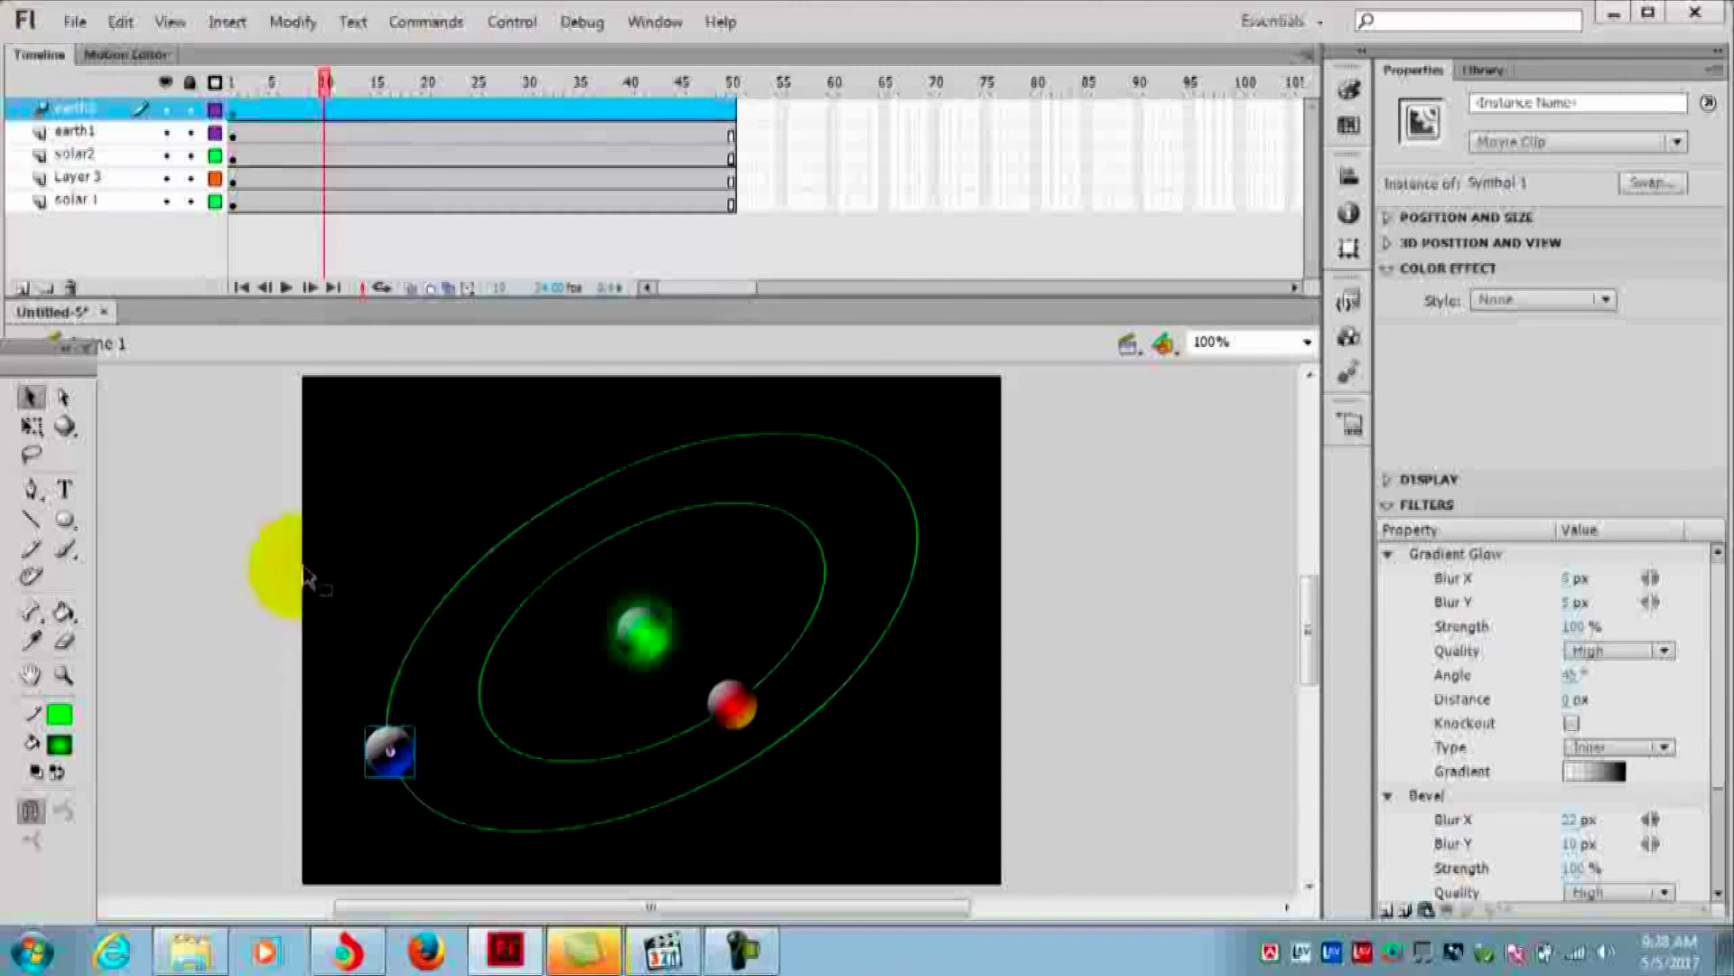
At frame 10 on earth1, move the red planet to the inner orbit's upper right
drag(327, 101, 332, 149)
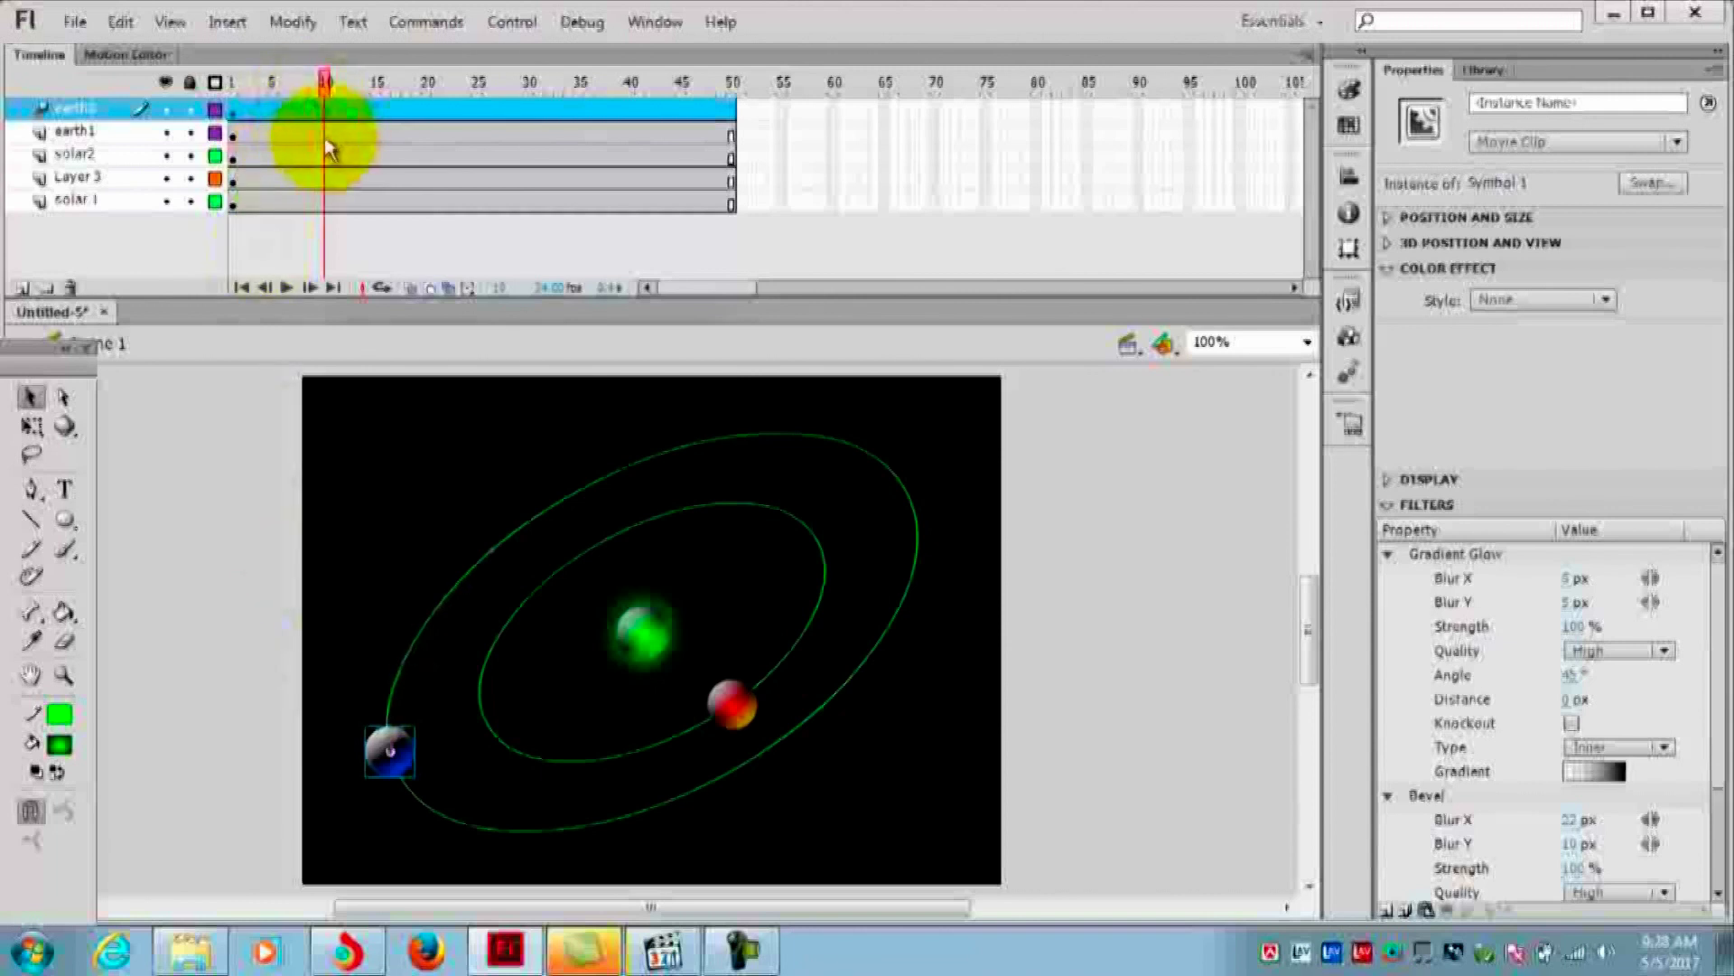
click(327, 145)
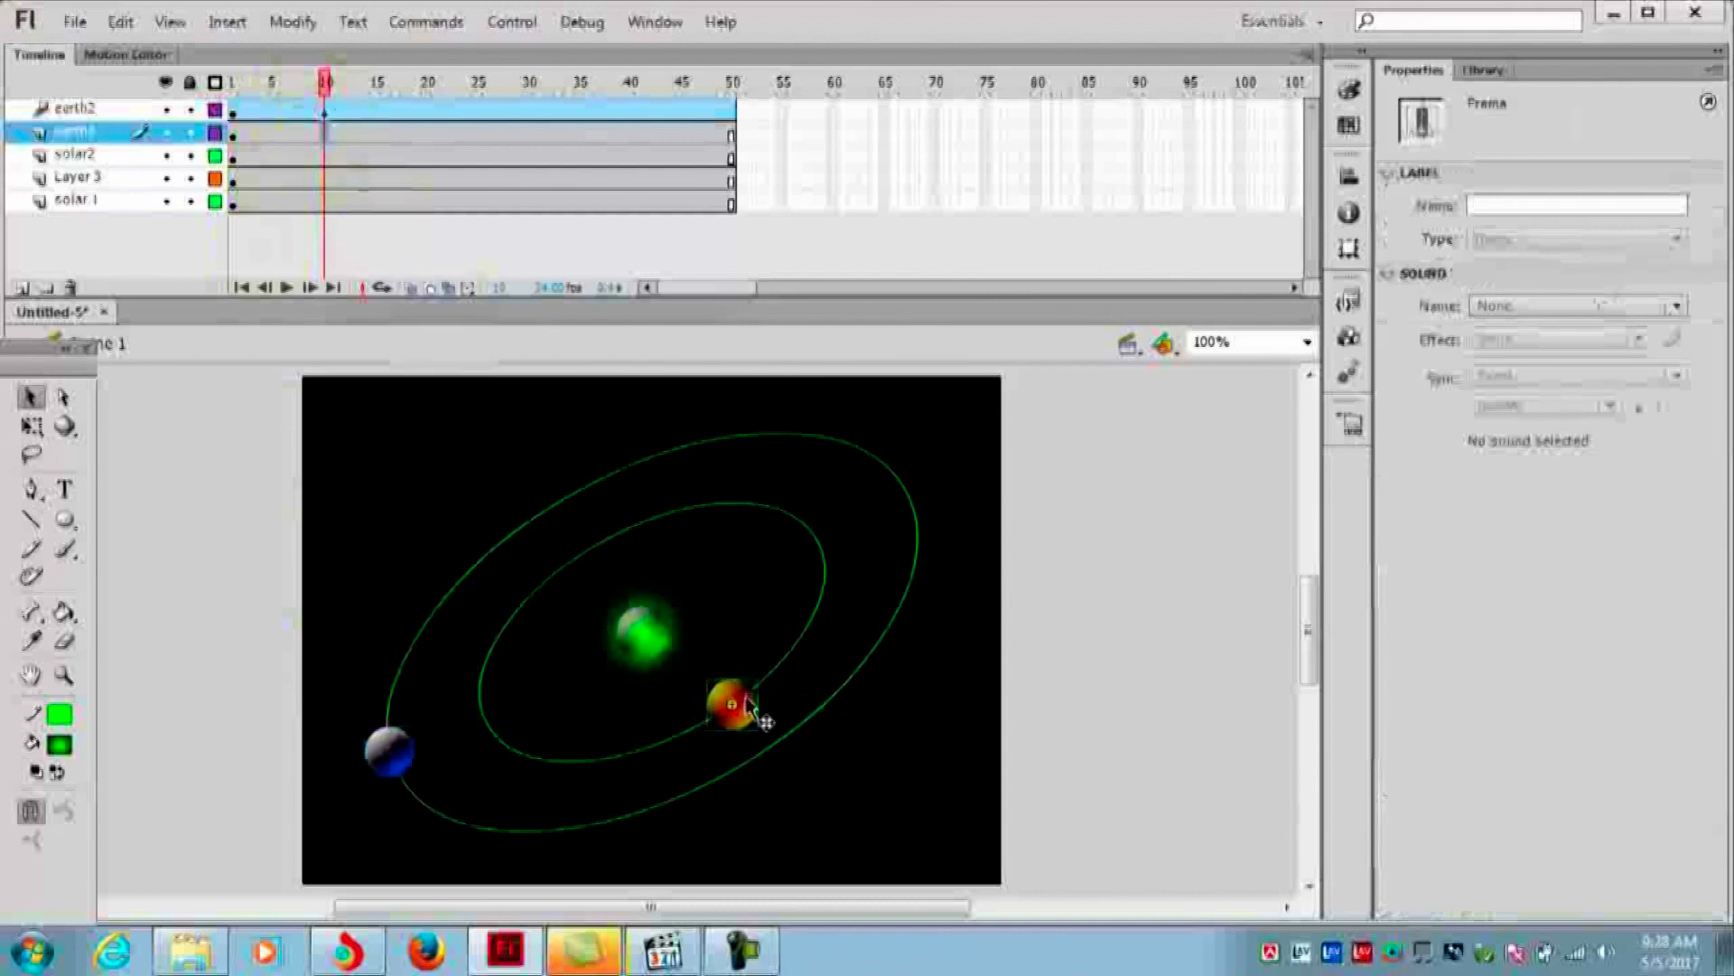
mouse_move(748, 709)
mouse_down()
mouse_move(807, 650)
mouse_move(829, 548)
mouse_up()
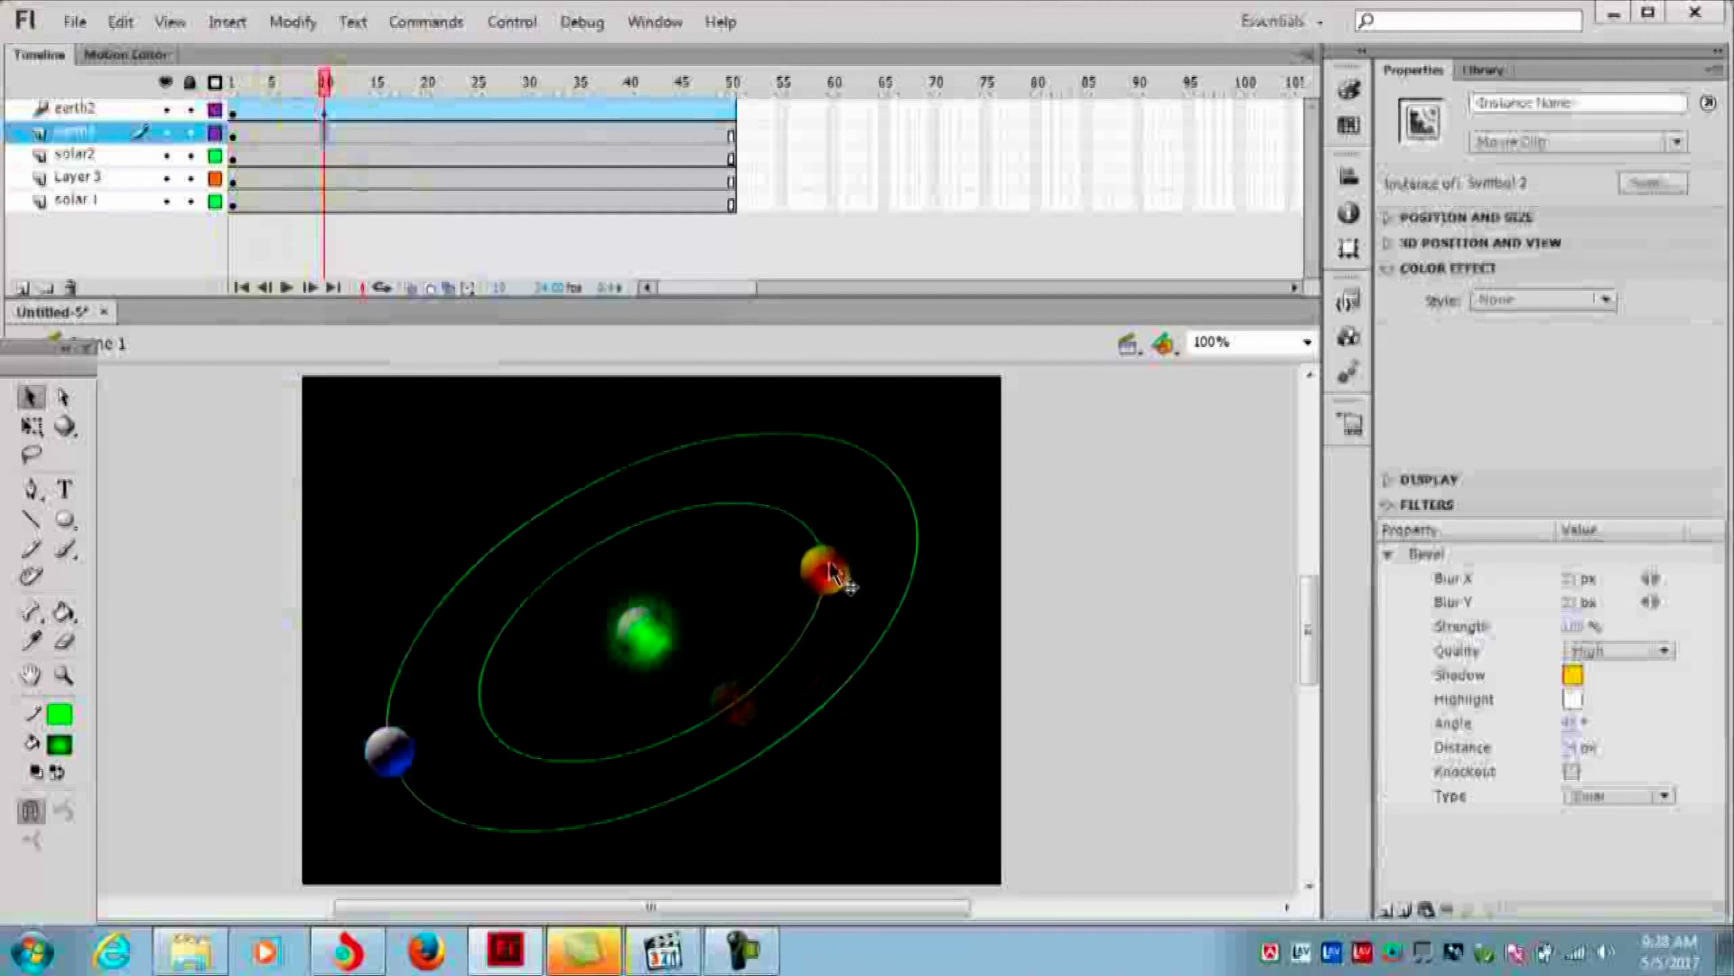
drag(824, 540, 817, 531)
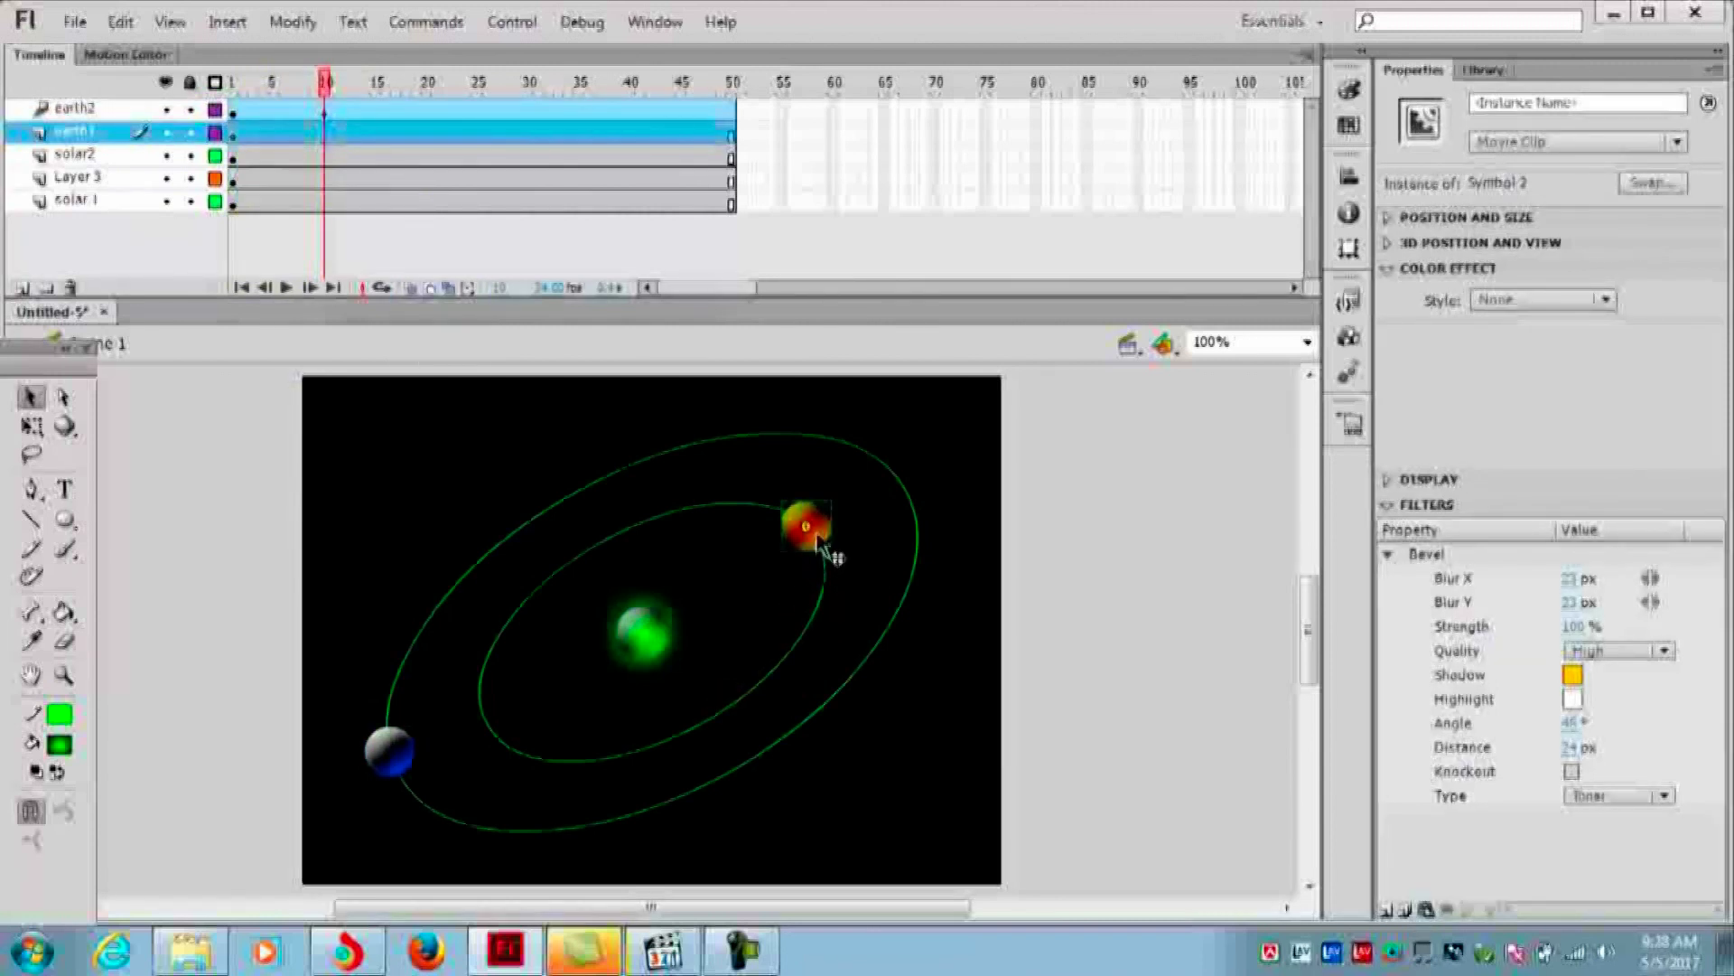
key(ctrl+z)
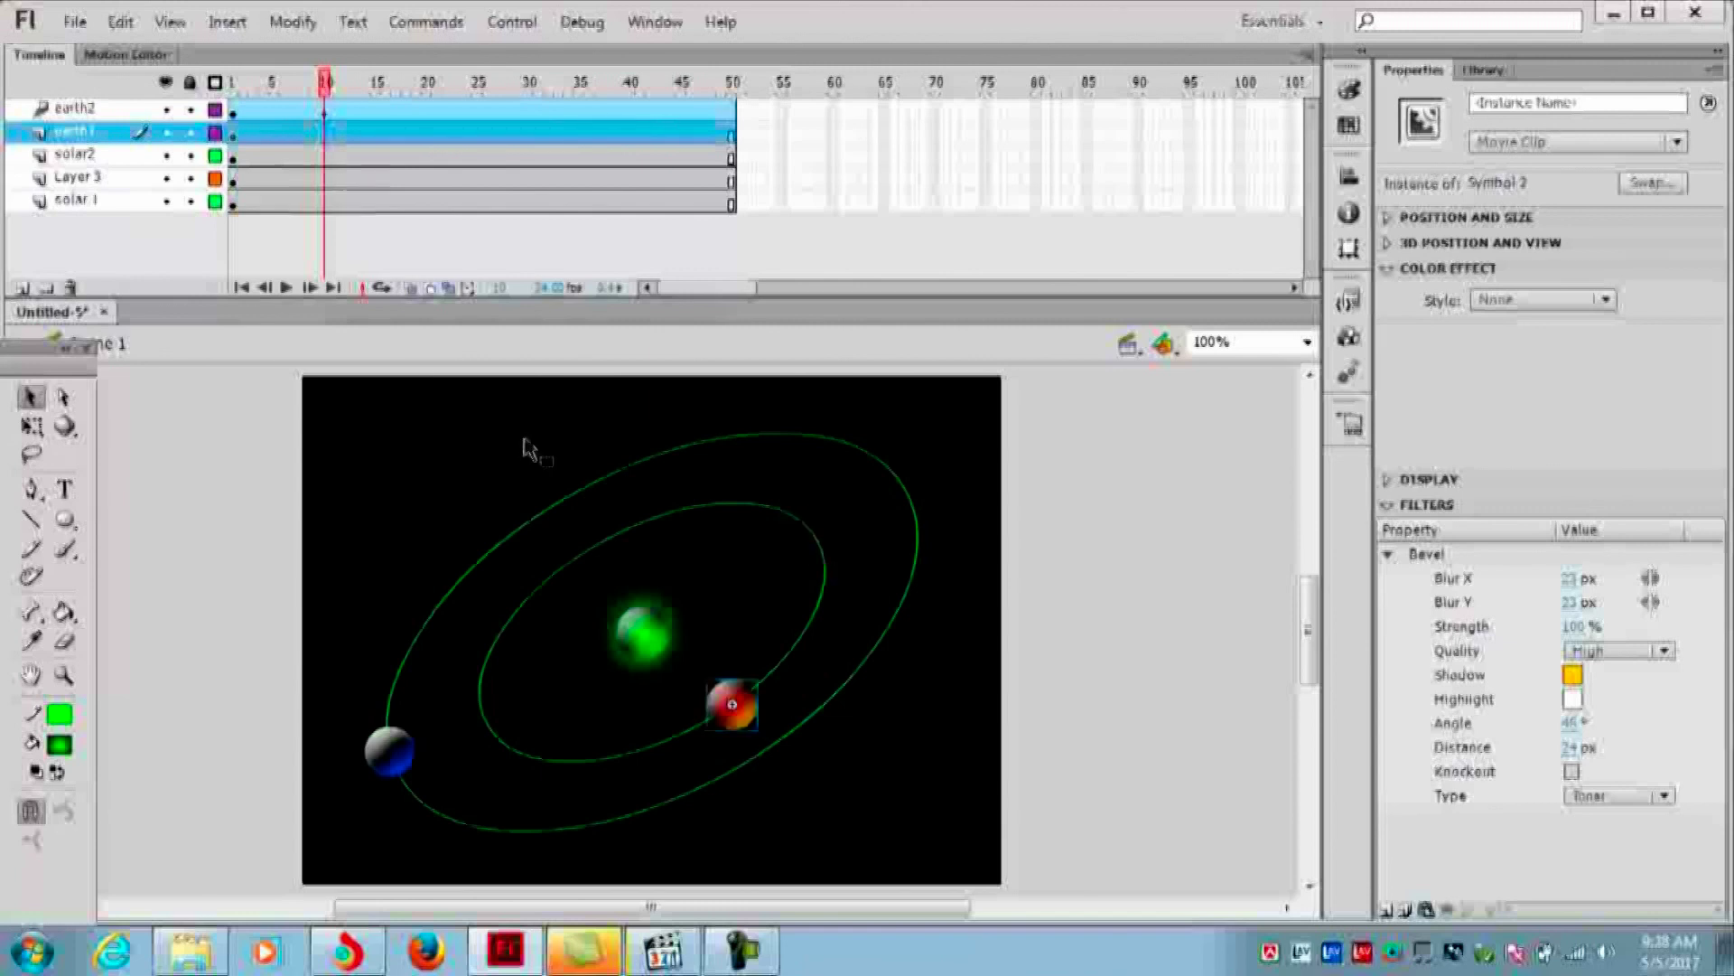
click(323, 134)
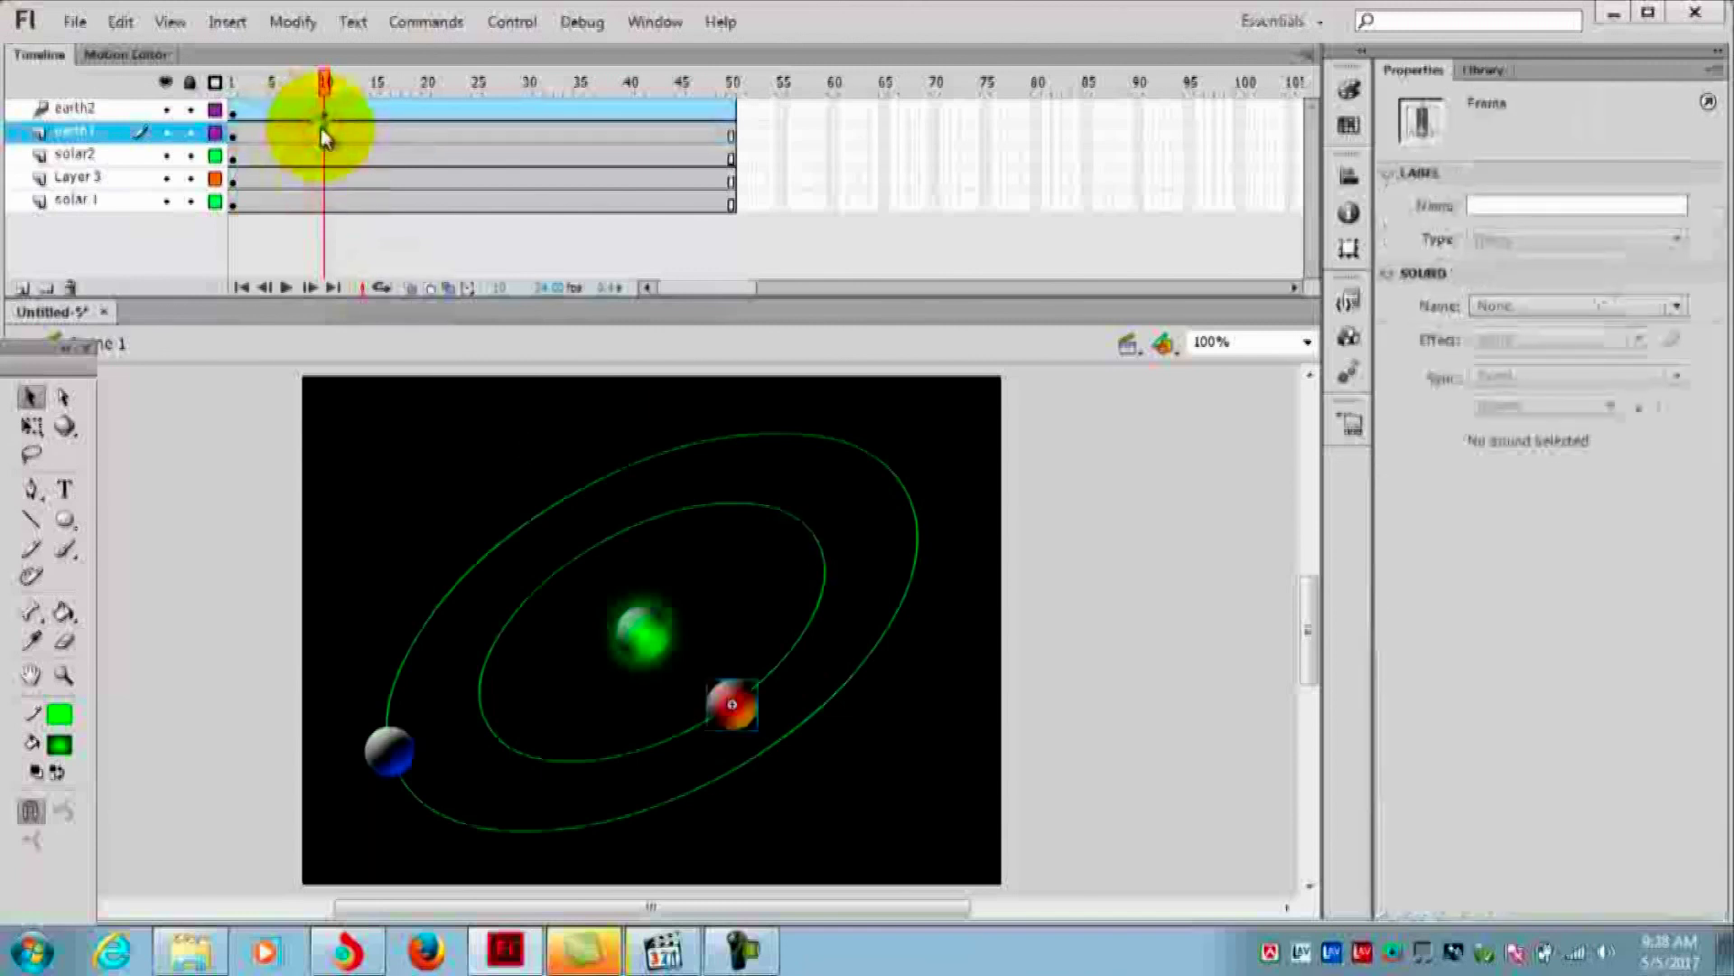
right_click(325, 135)
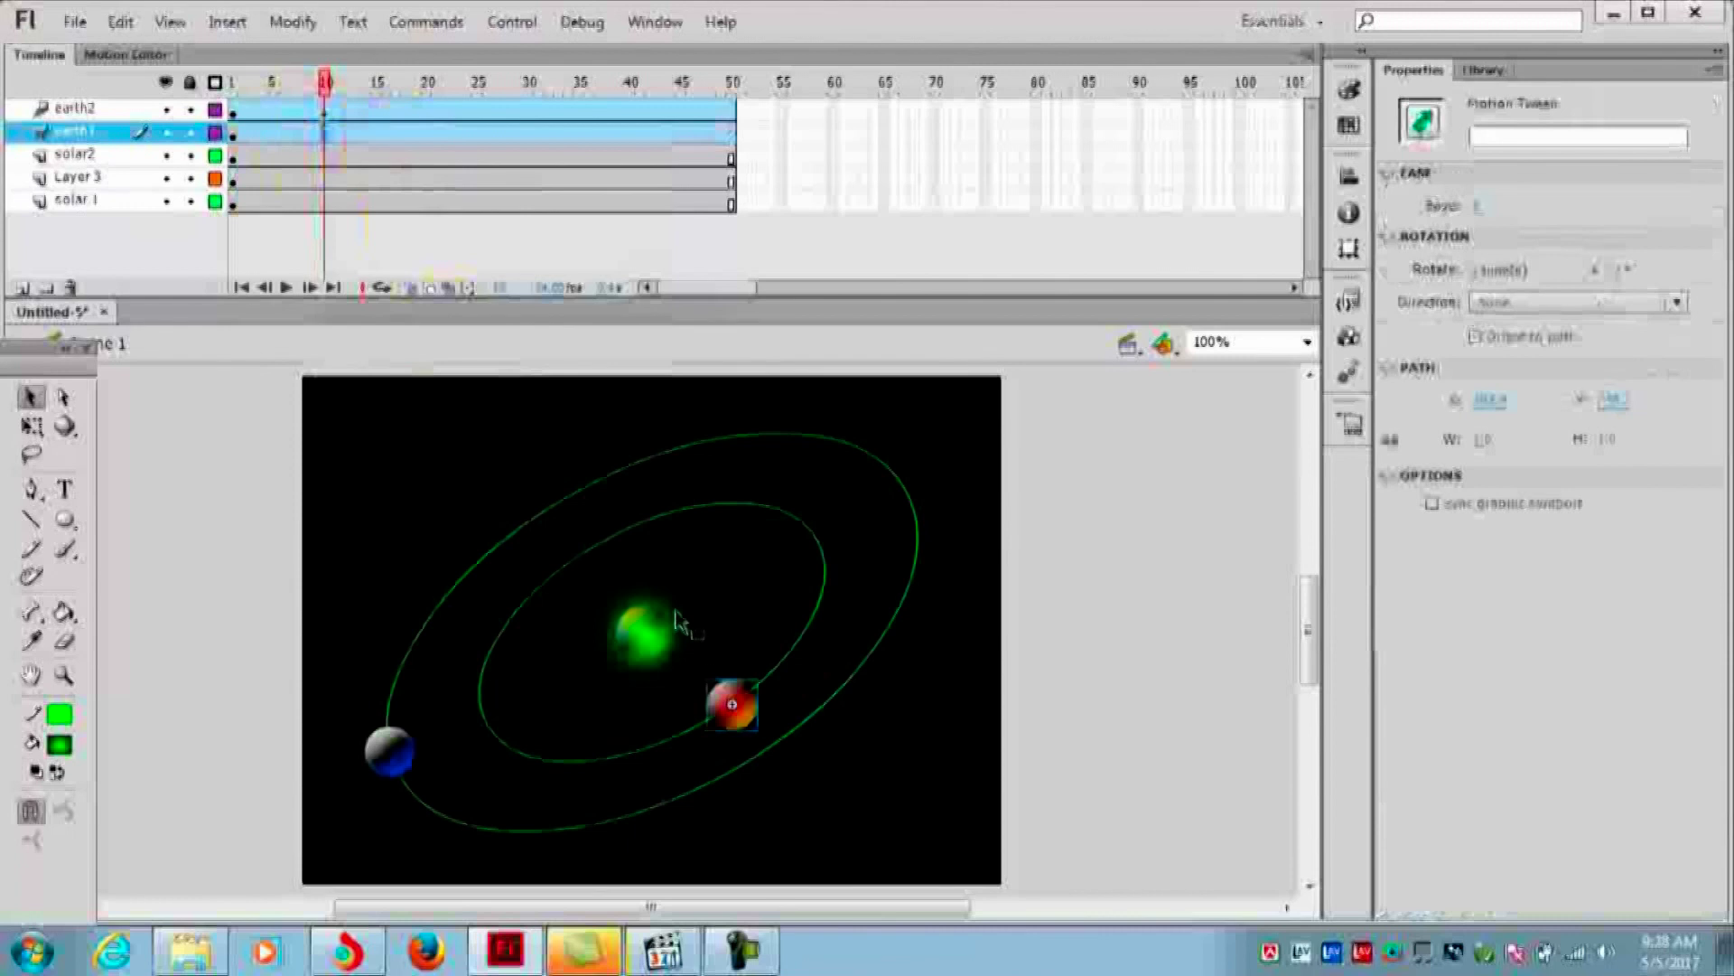
mouse_move(734, 700)
mouse_down()
mouse_move(813, 601)
mouse_move(825, 570)
mouse_move(805, 525)
mouse_up()
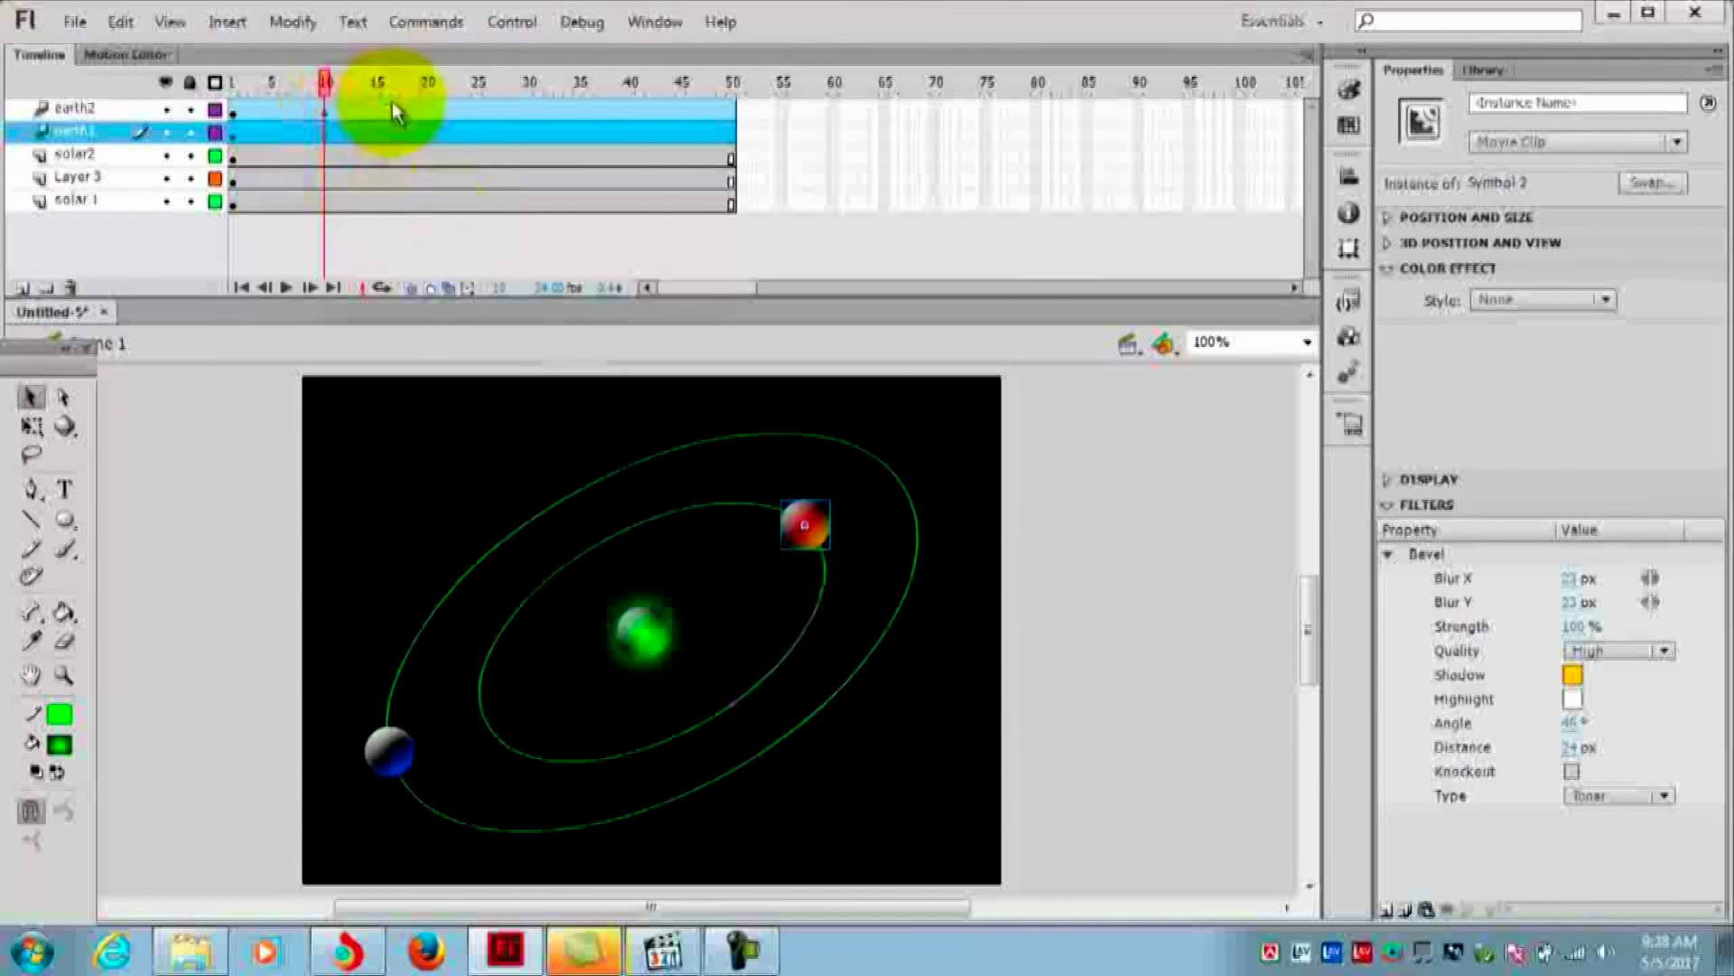
At frame 20 on earth2, move the blue planet to the bottom of the outer orbit
click(428, 112)
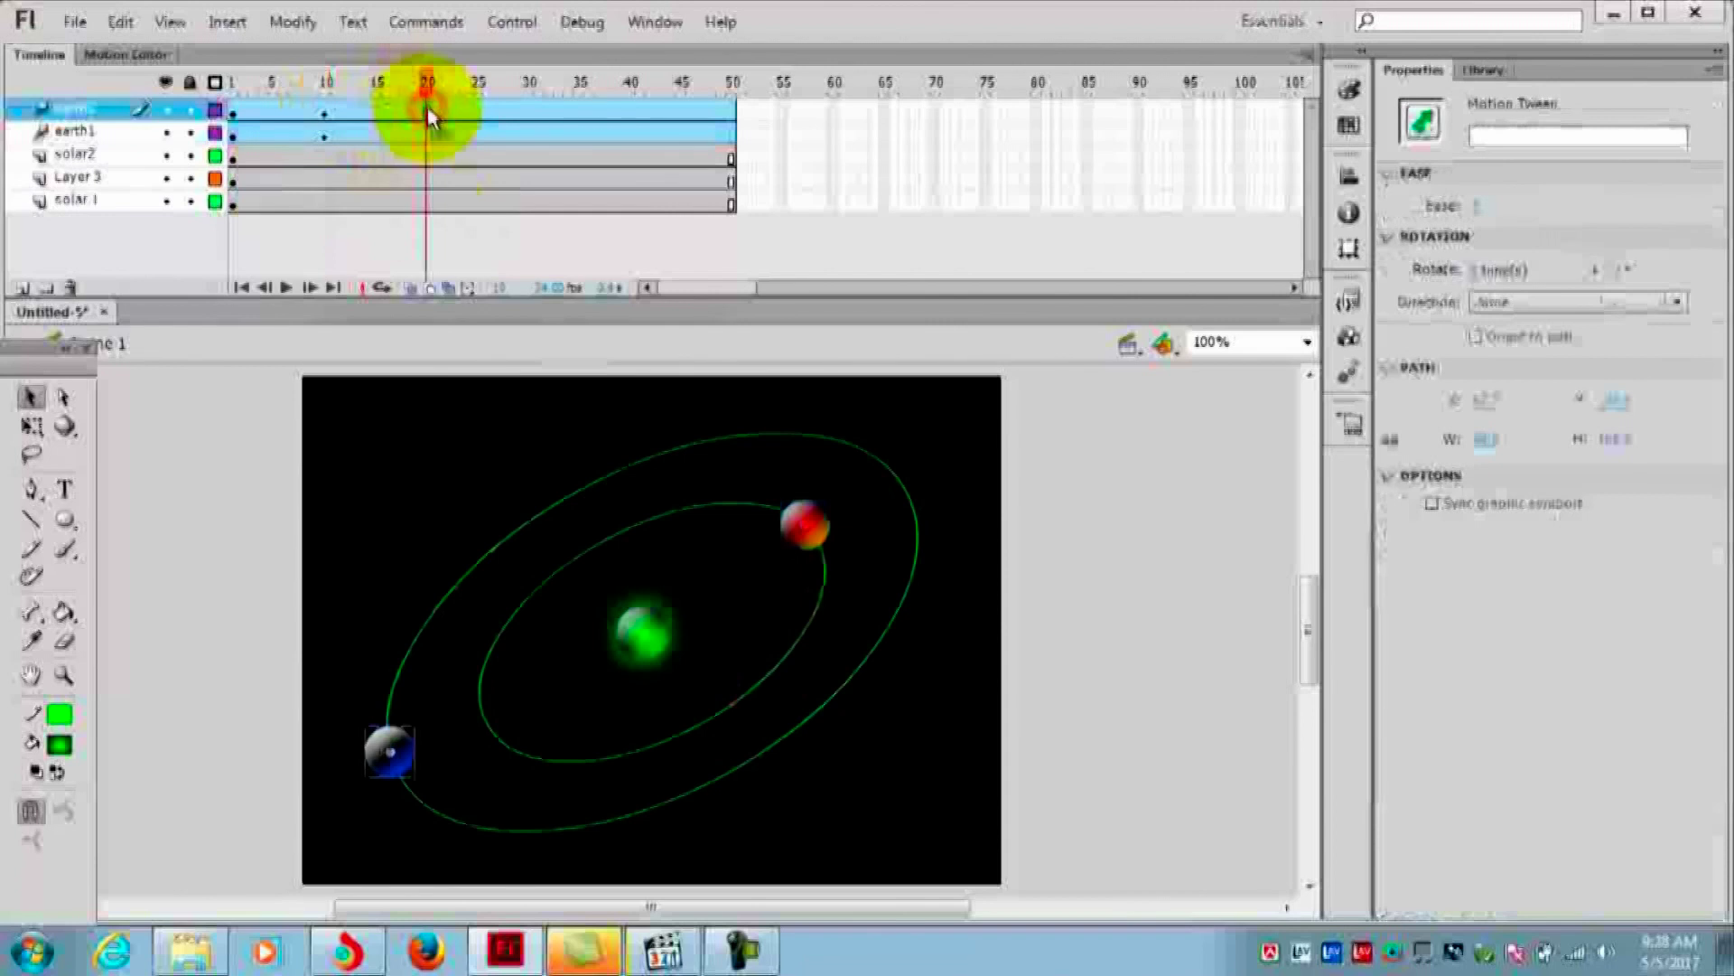
right_click(430, 117)
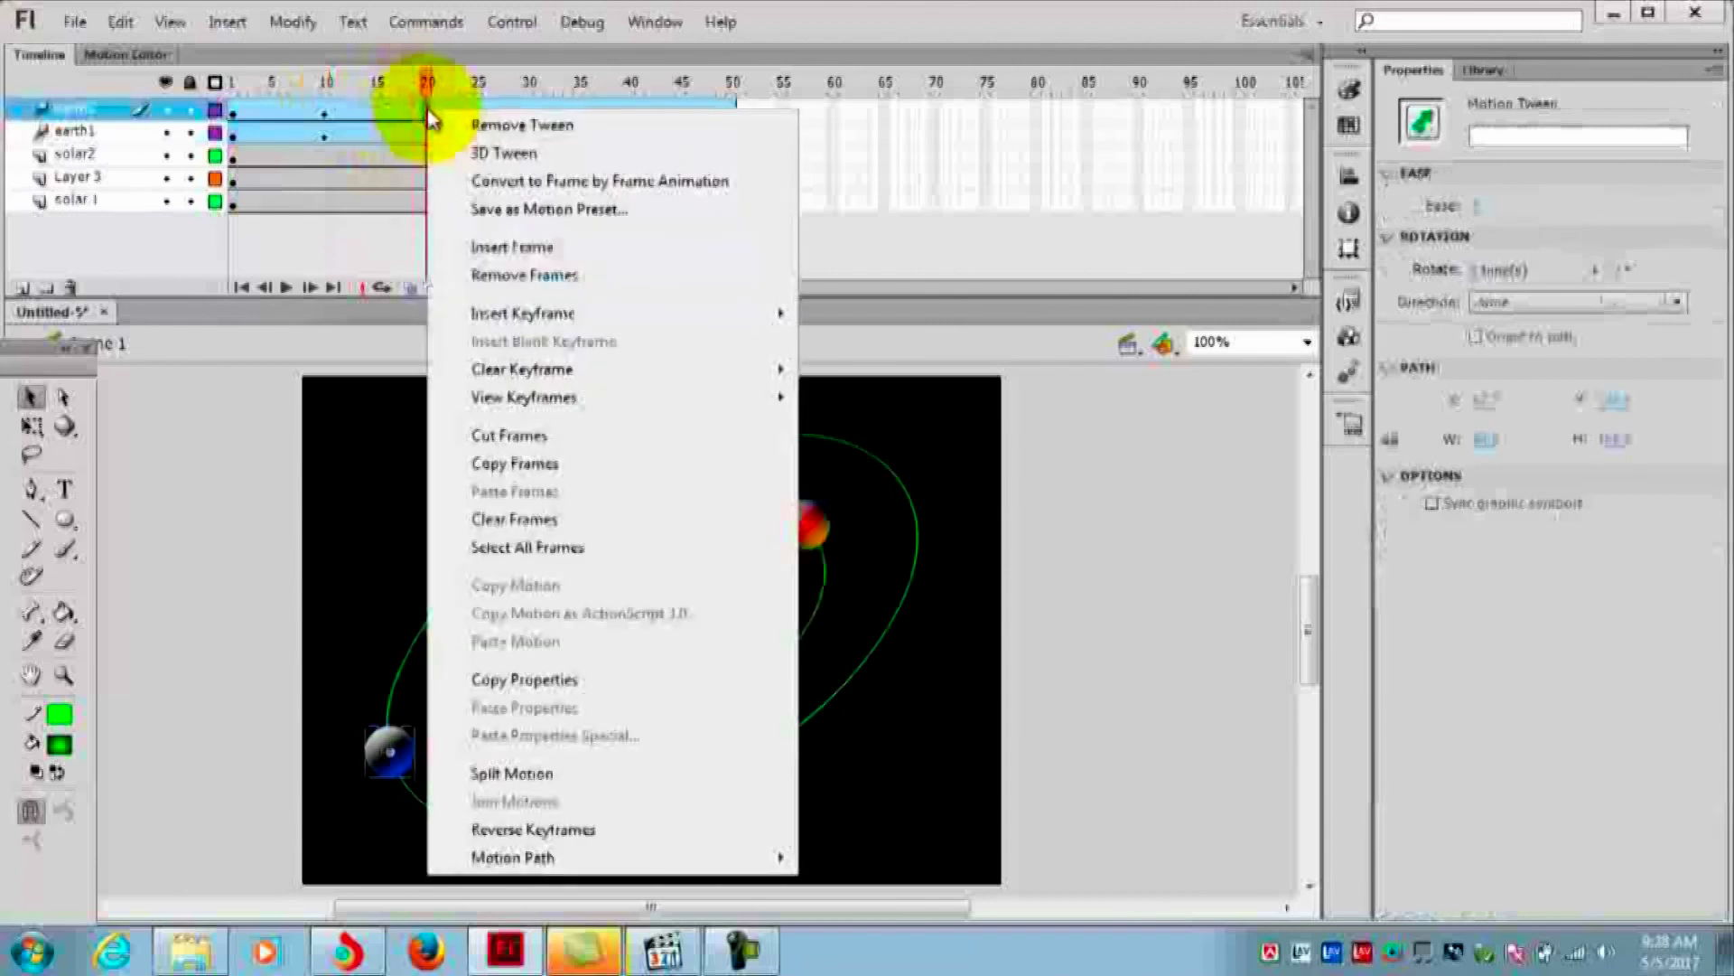
key(Escape)
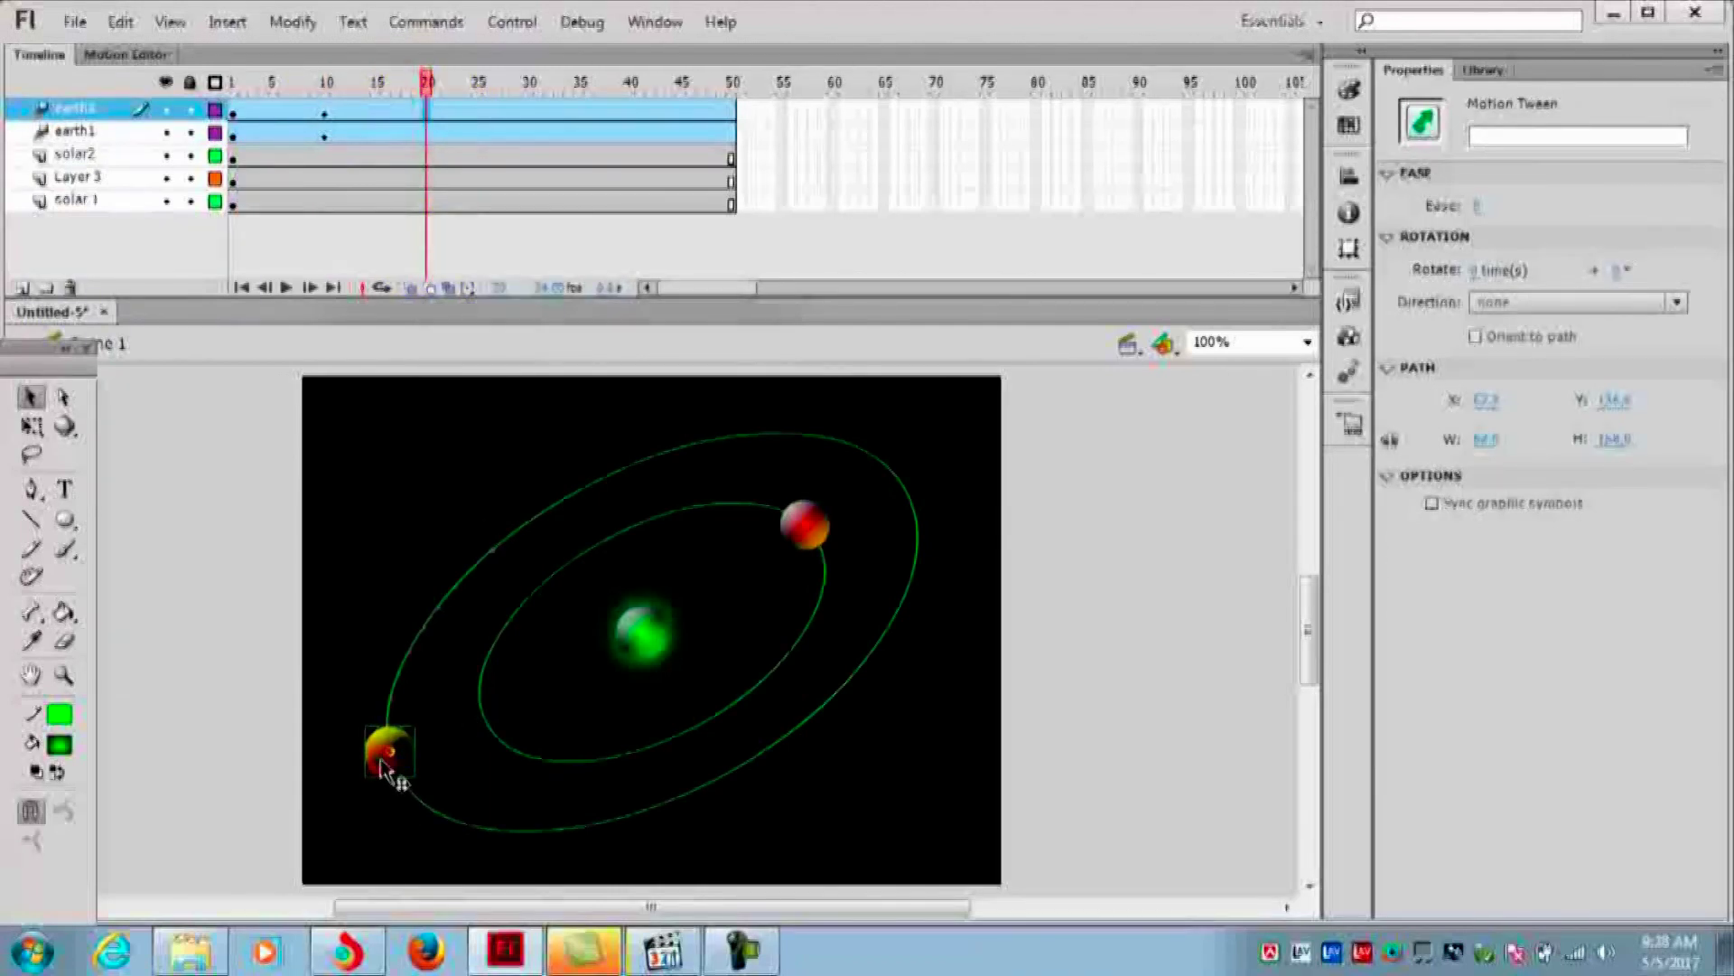
mouse_move(380, 766)
mouse_down()
mouse_move(406, 800)
mouse_move(583, 842)
mouse_up()
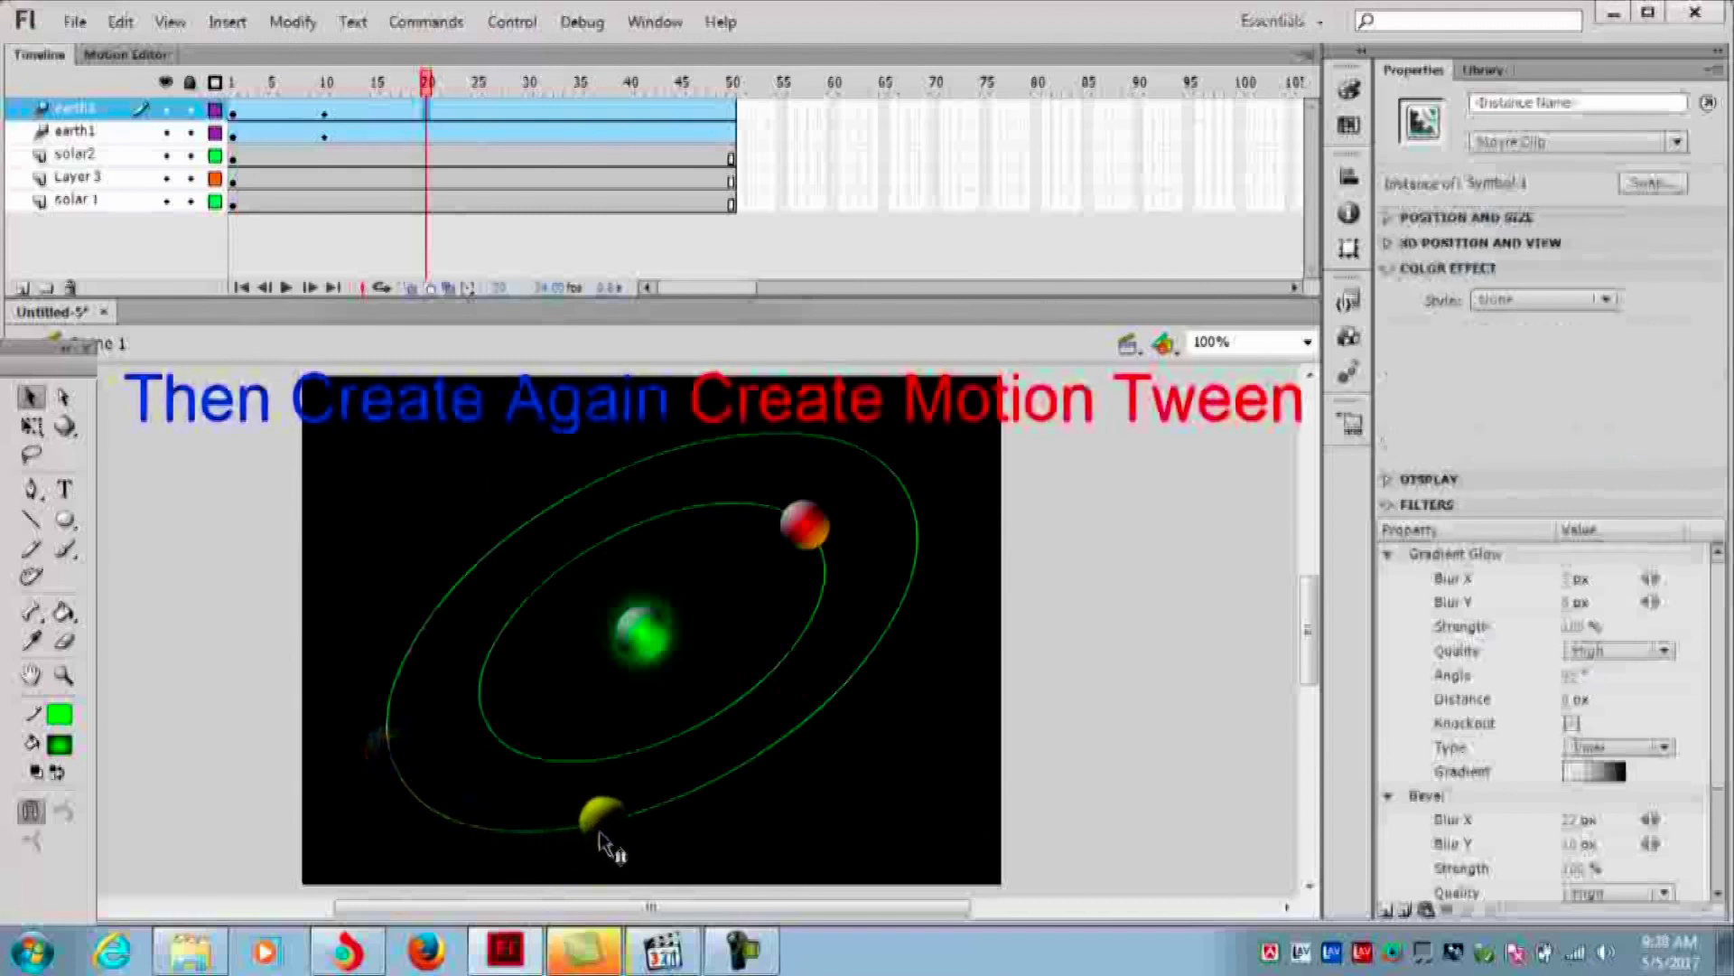
drag(583, 842, 614, 840)
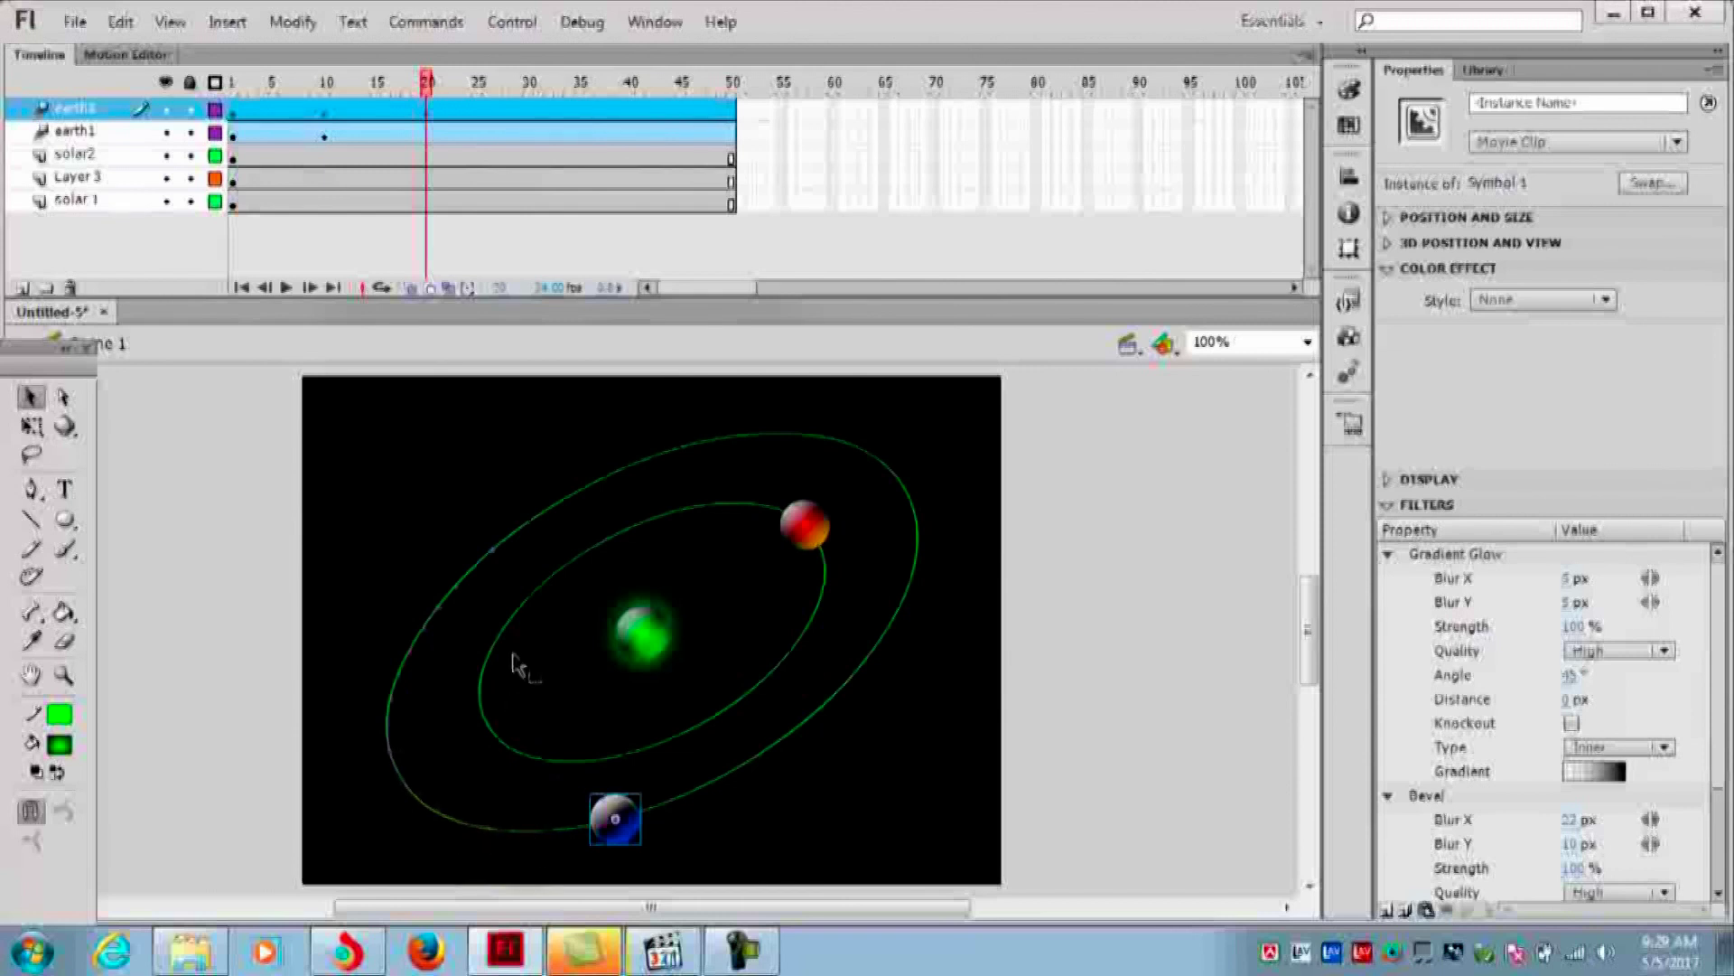
At frame 20 on earth1, move the red planet to the inner orbit's upper left
click(427, 136)
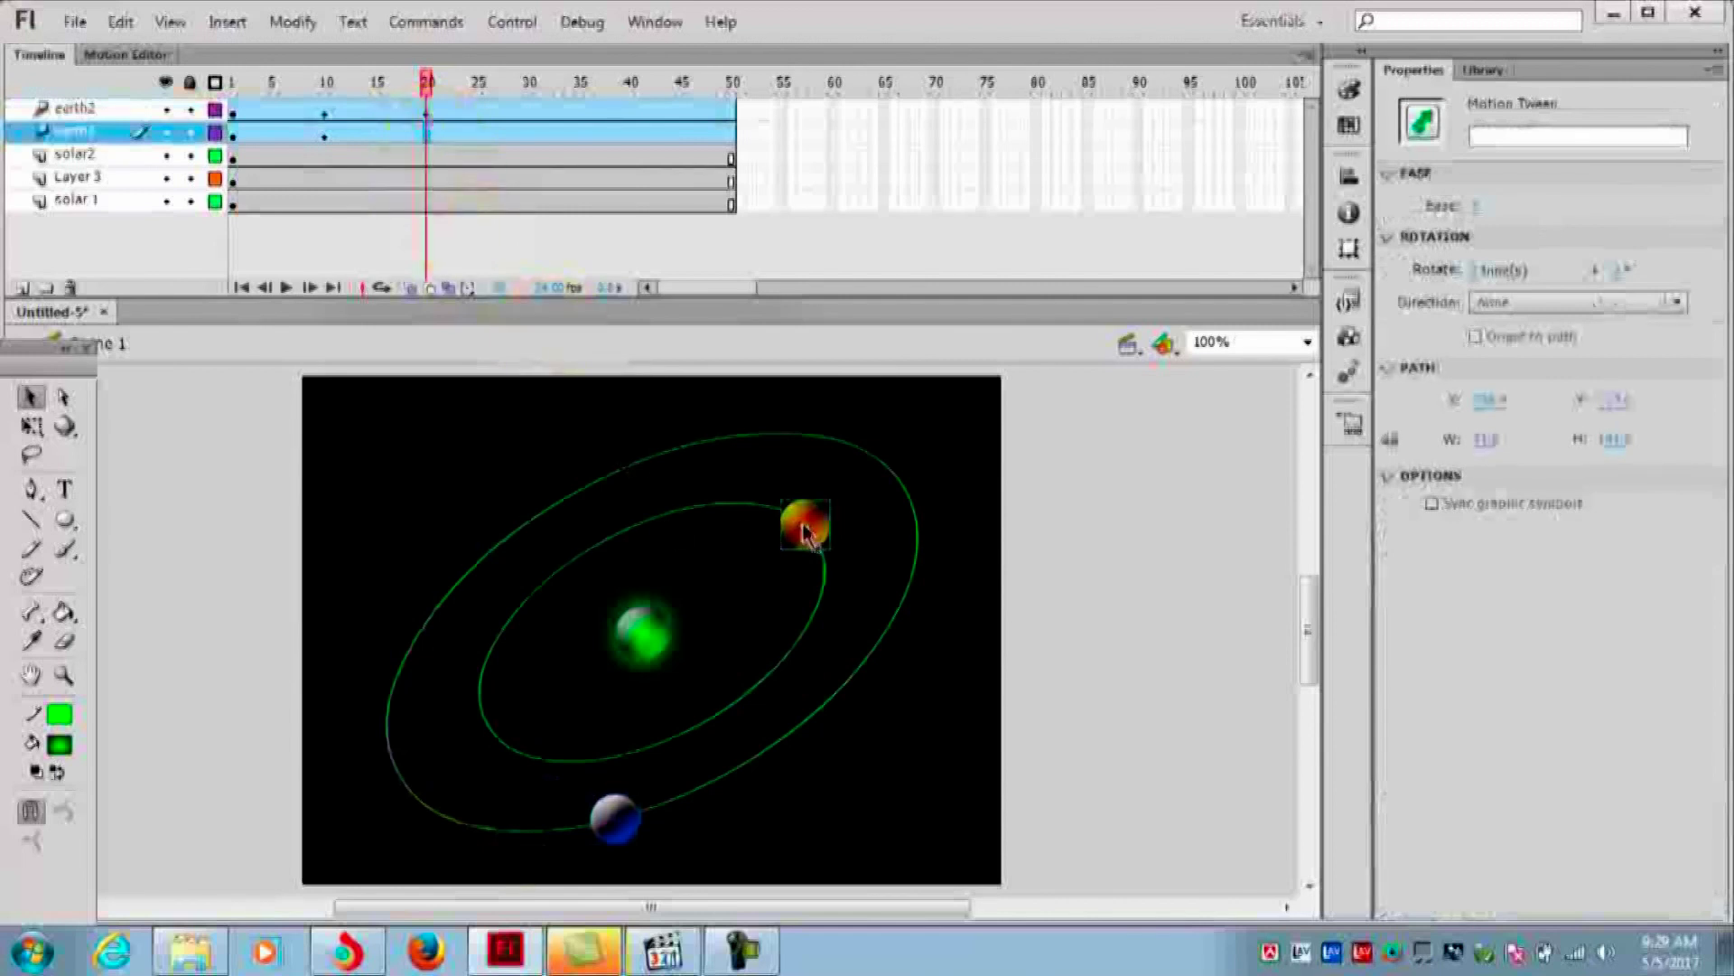
mouse_move(804, 522)
mouse_down()
mouse_move(650, 526)
mouse_move(587, 551)
mouse_up()
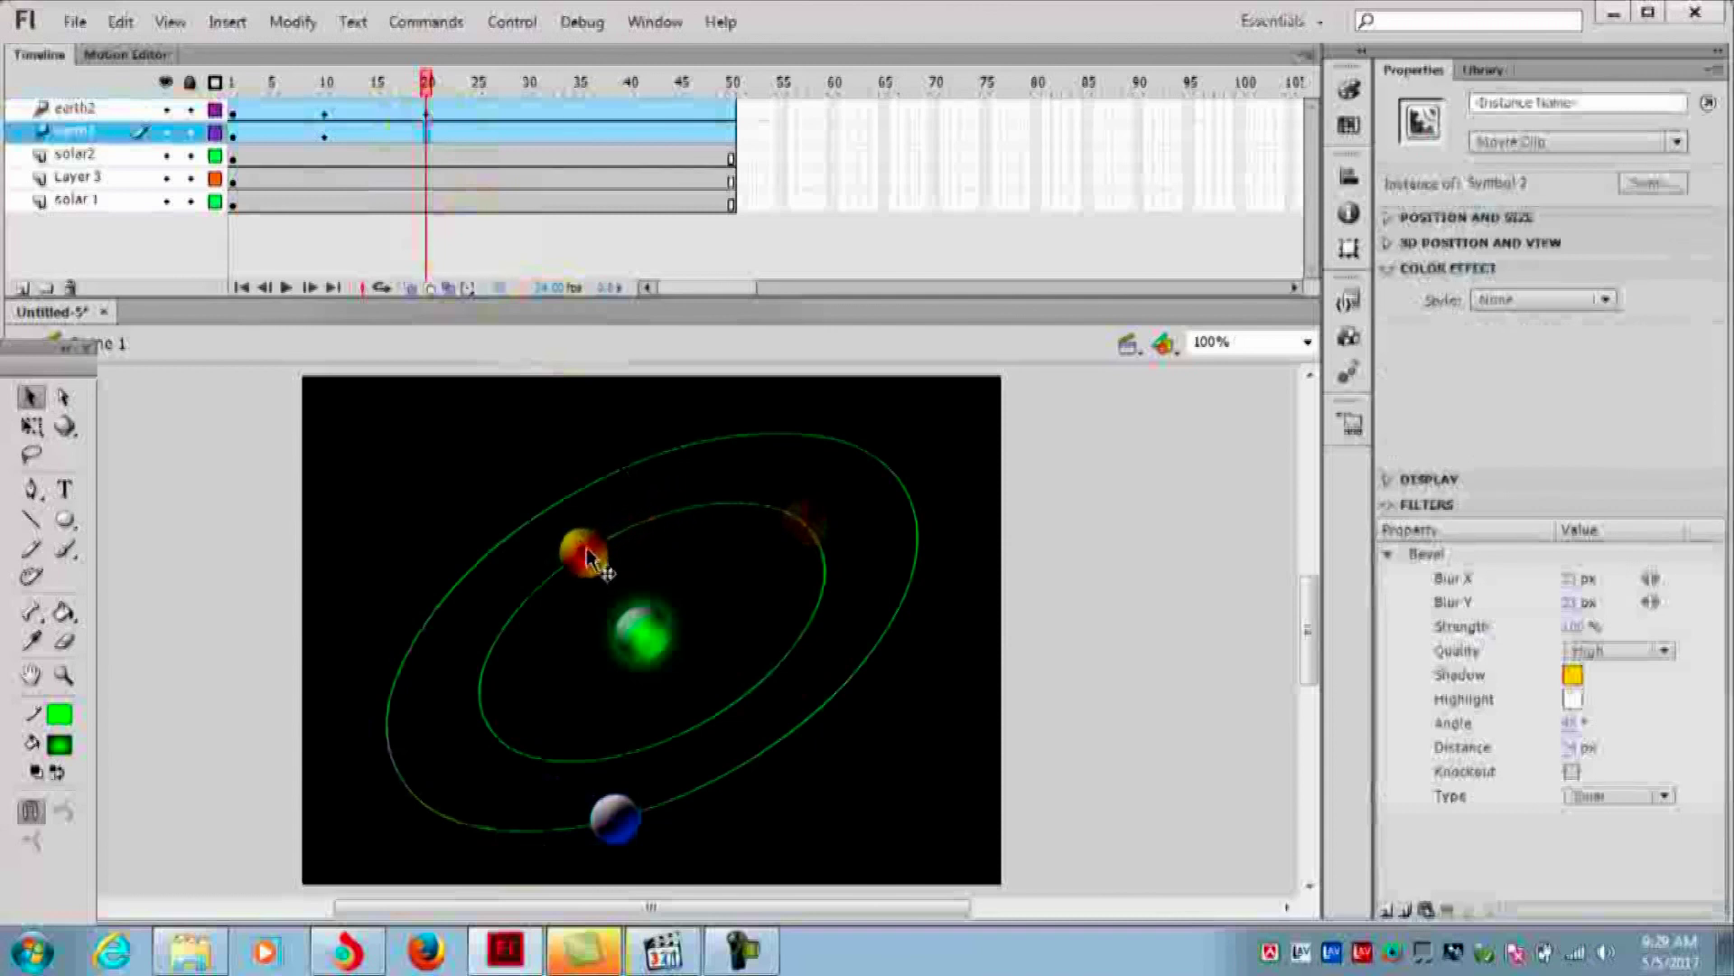
drag(587, 553, 585, 553)
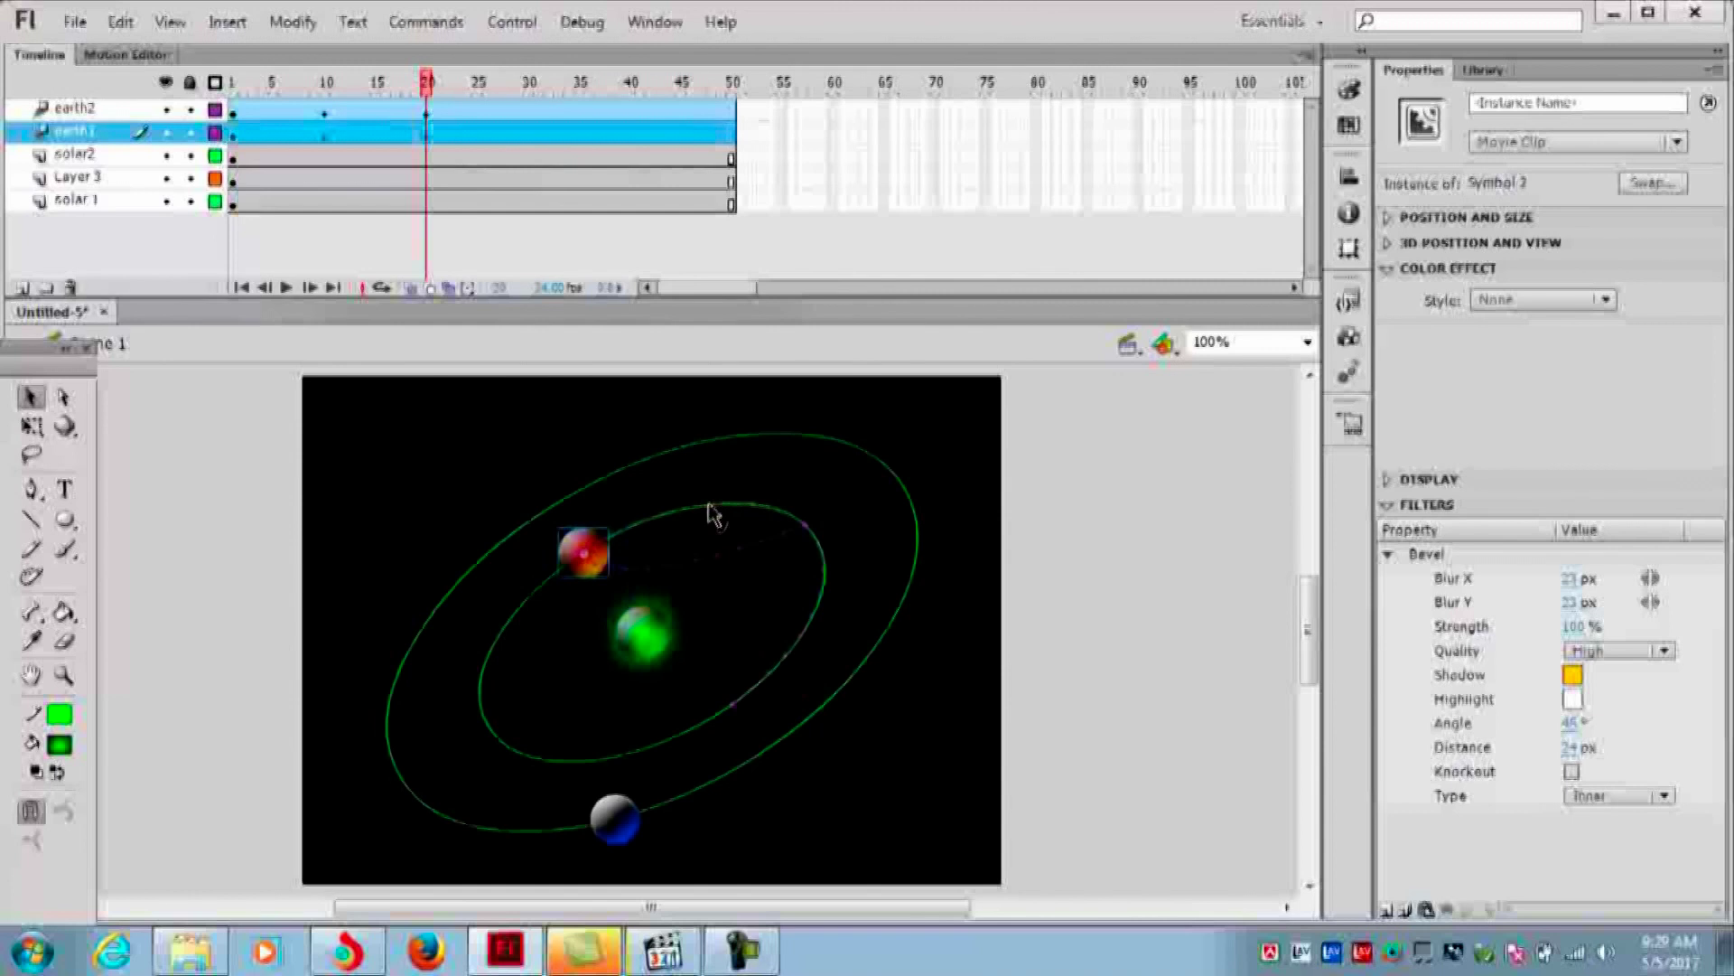
click(759, 512)
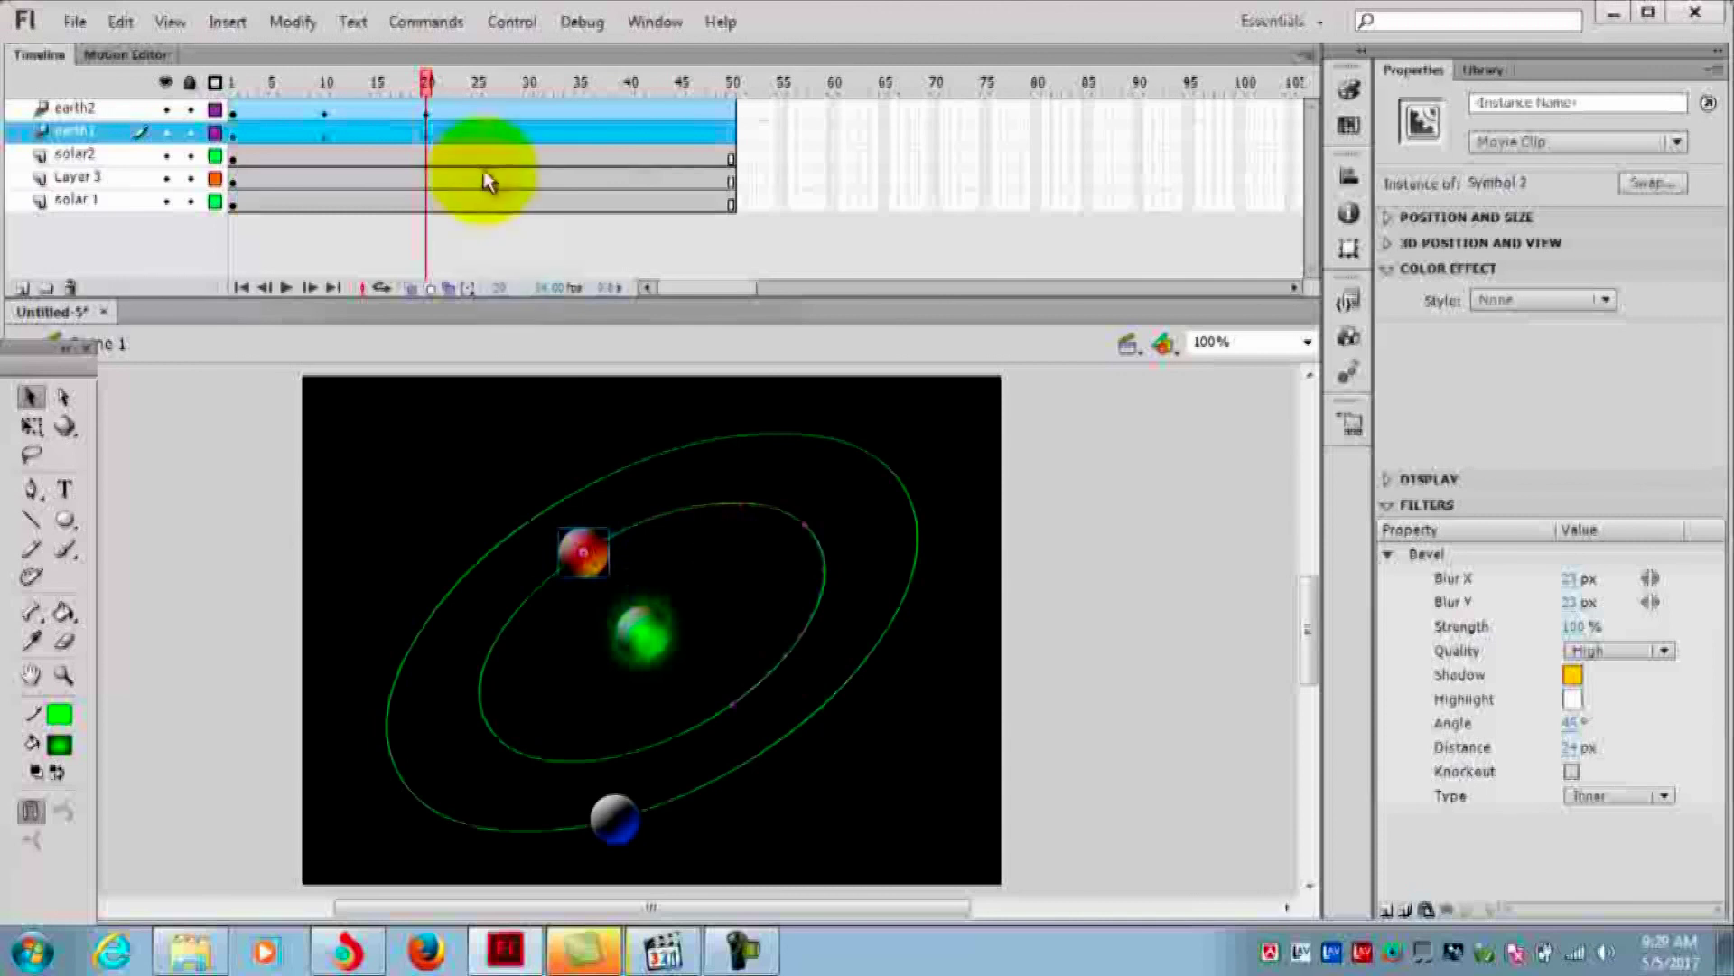
At frame 30 on earth2, move the blue planet to the outer orbit's right side
click(536, 108)
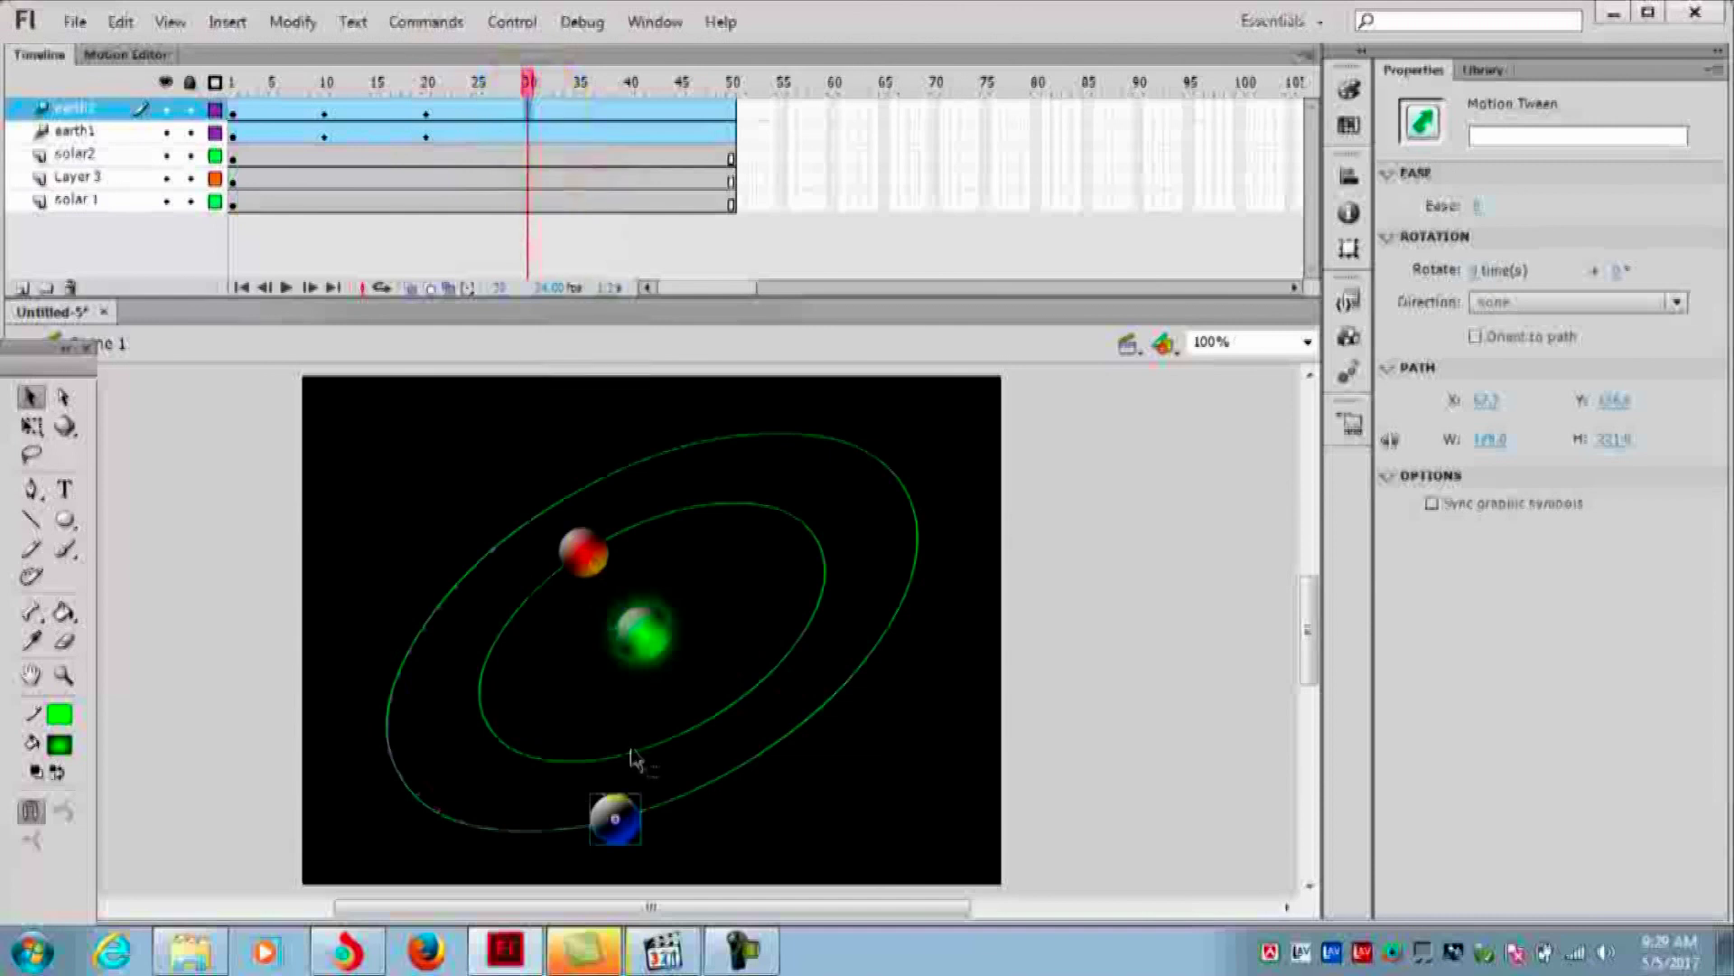
mouse_move(634, 820)
mouse_down()
mouse_move(784, 745)
mouse_move(862, 667)
mouse_up()
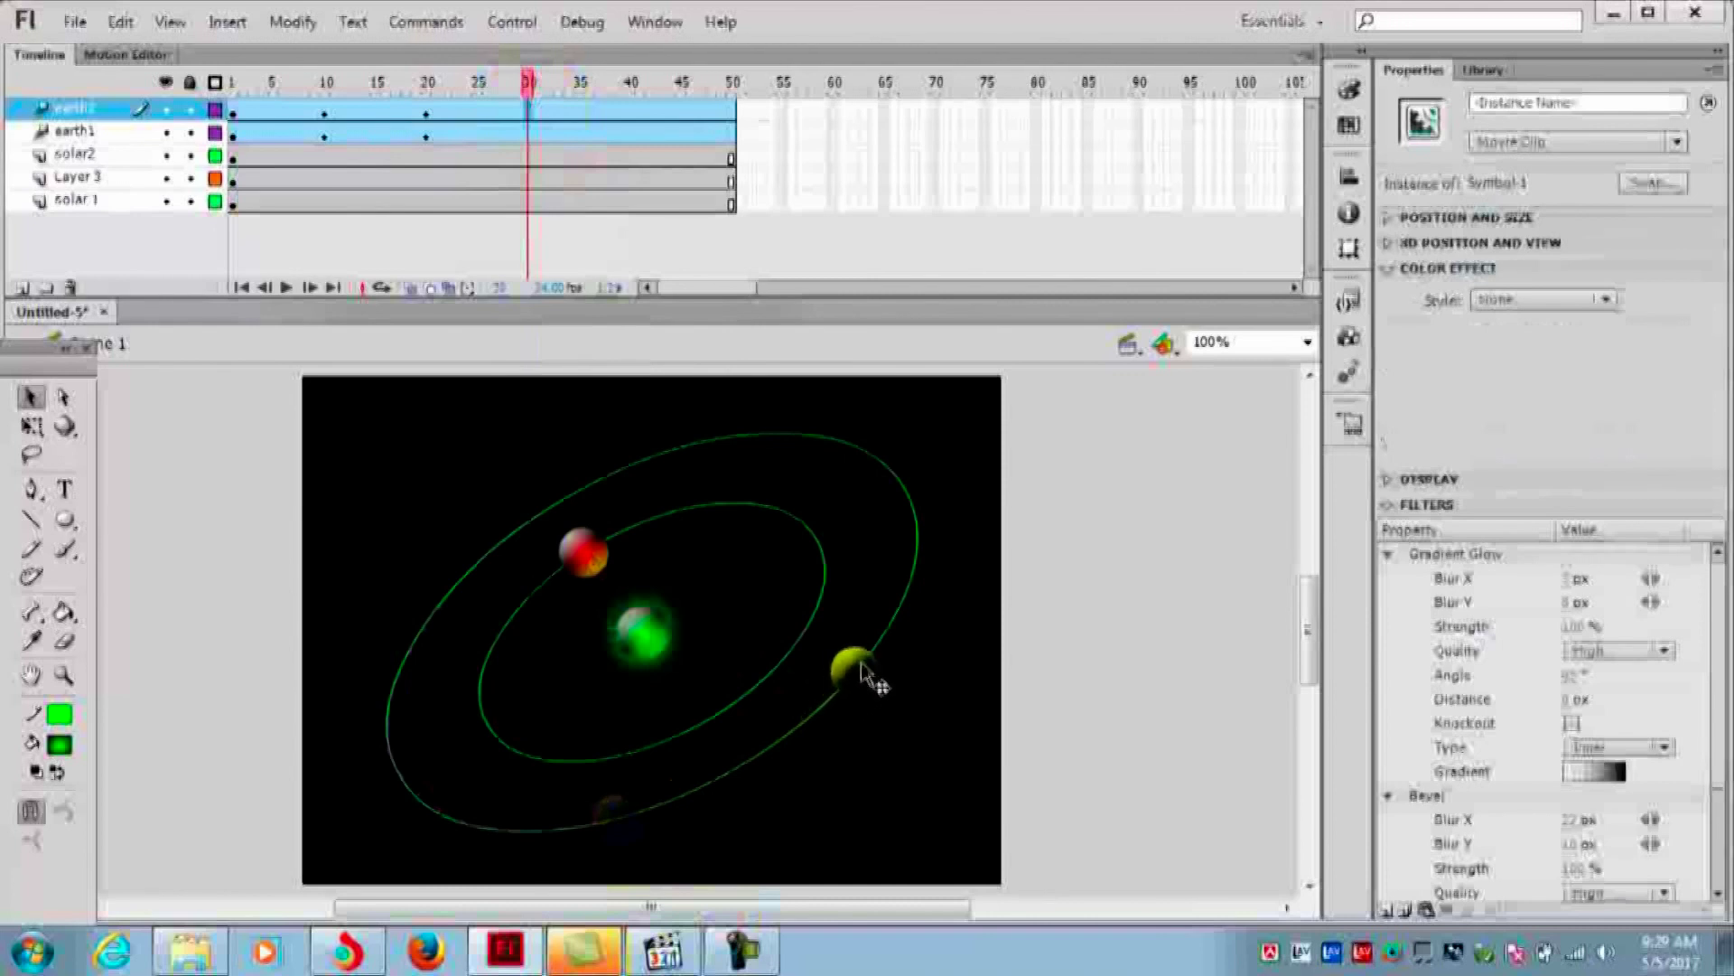
drag(863, 673, 865, 677)
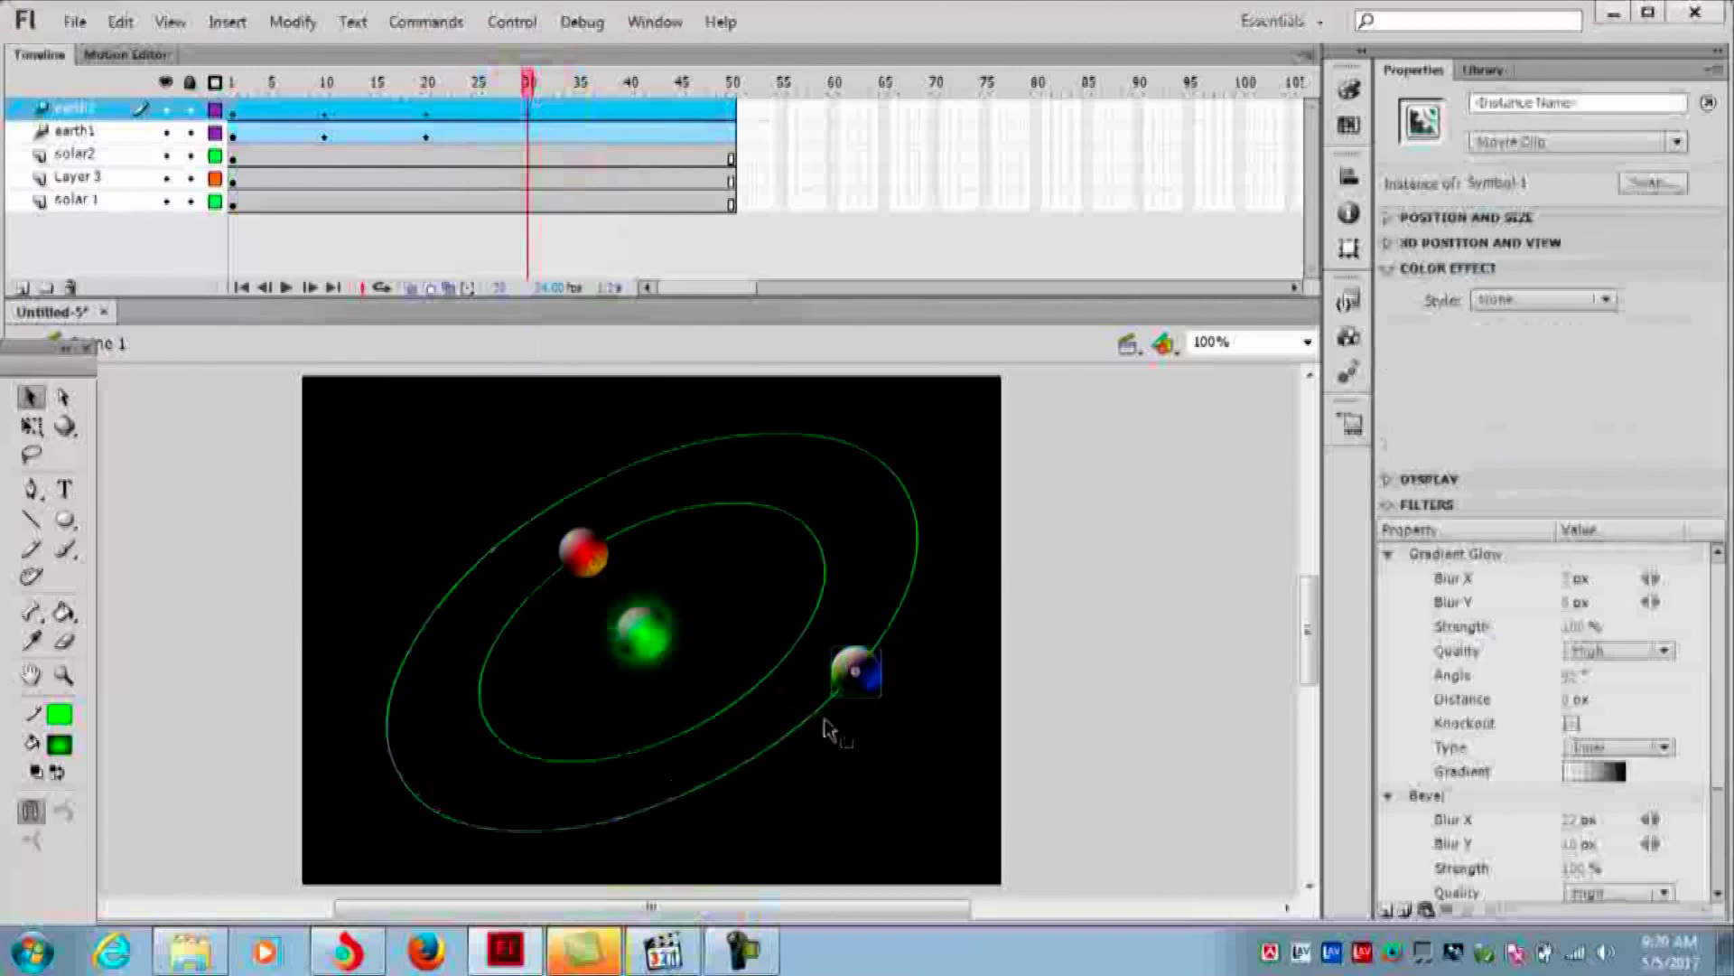
click(527, 108)
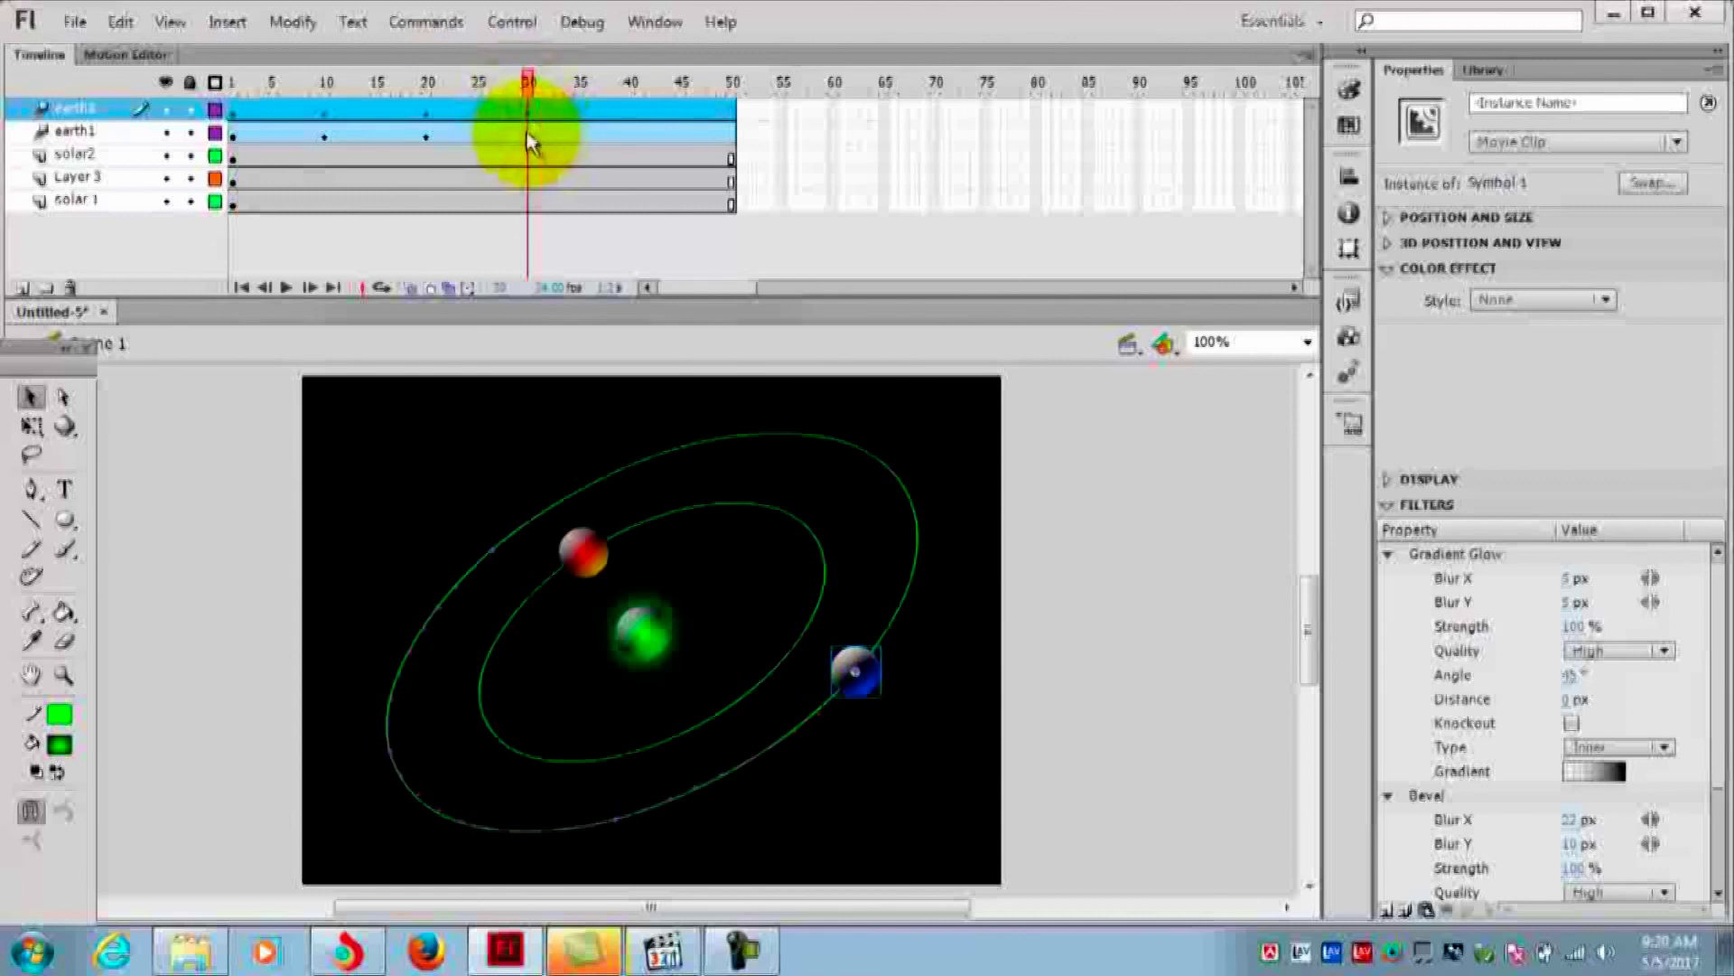
At frame 30 on earth1, move the red planet to the inner orbit's lower left
click(529, 133)
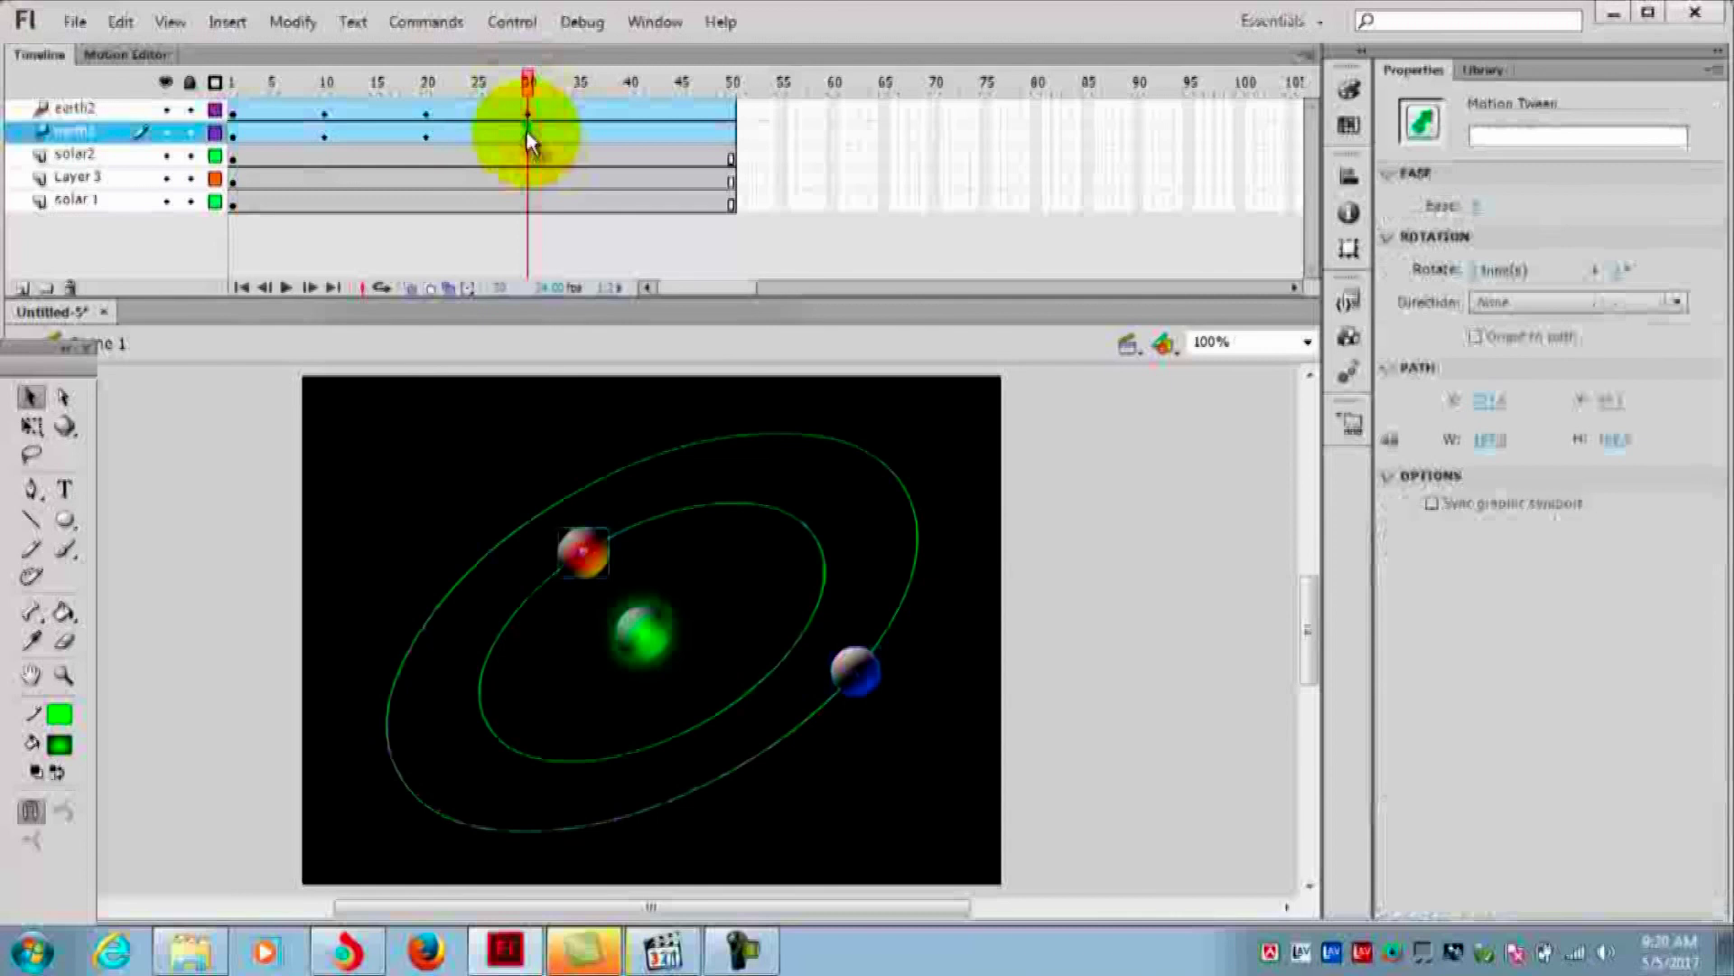
mouse_move(570, 565)
mouse_down()
mouse_move(475, 694)
mouse_move(497, 723)
mouse_up()
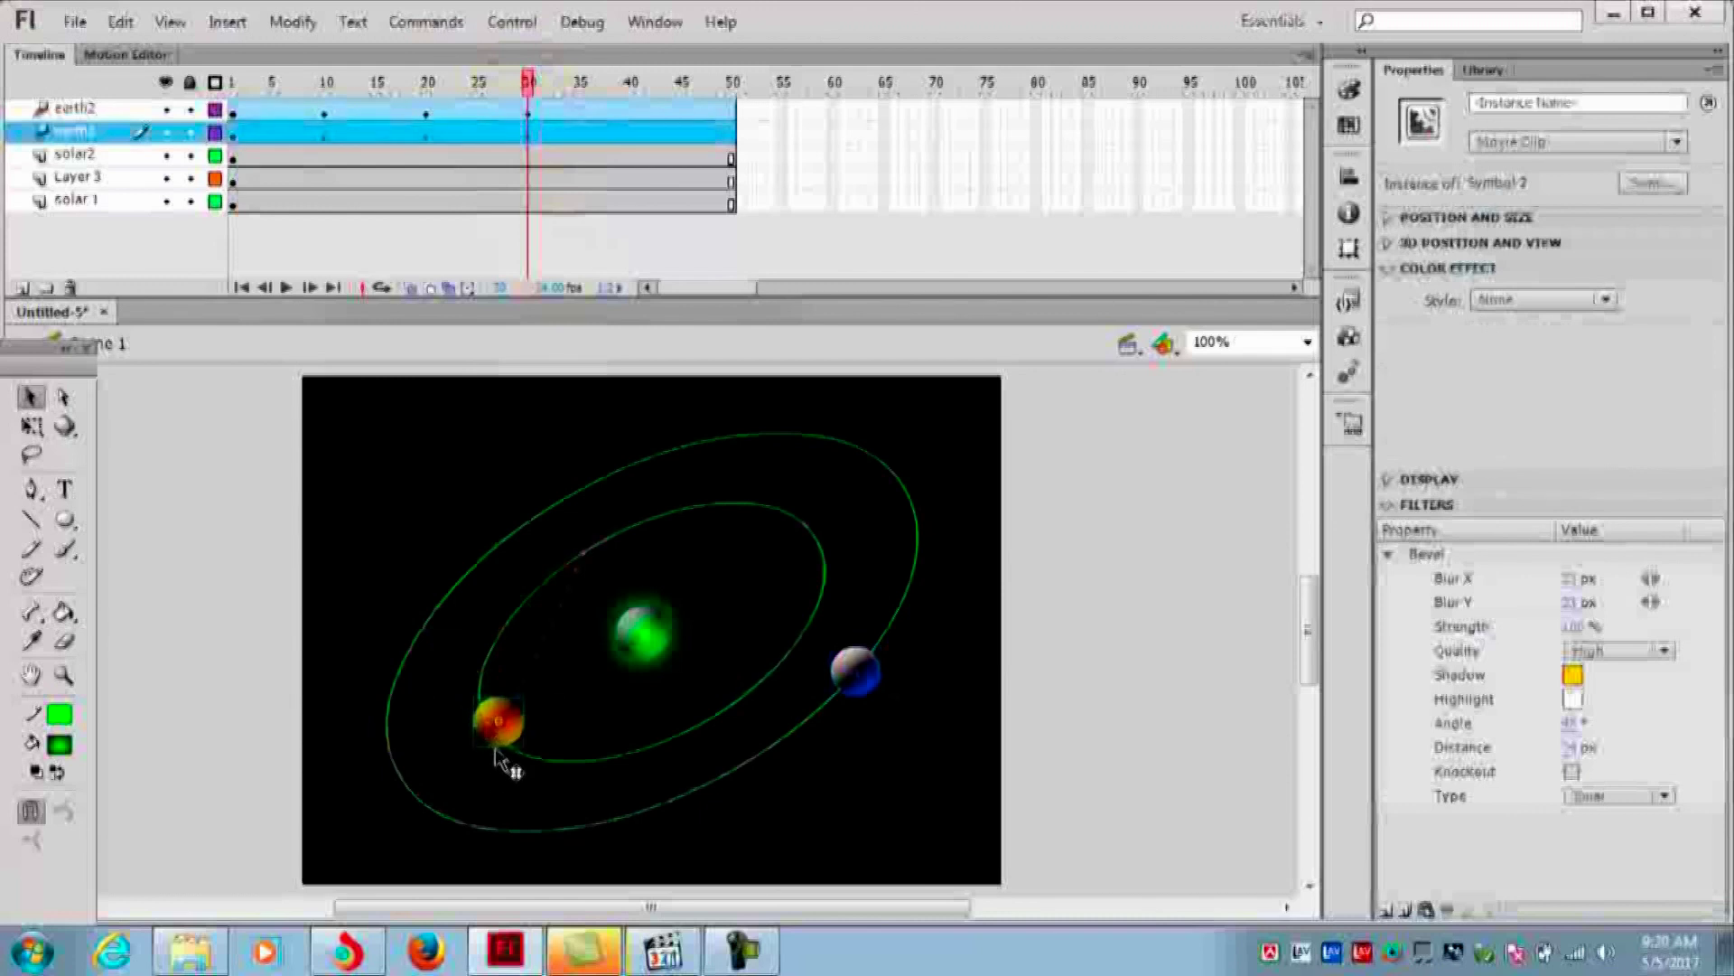
key(ctrl+z)
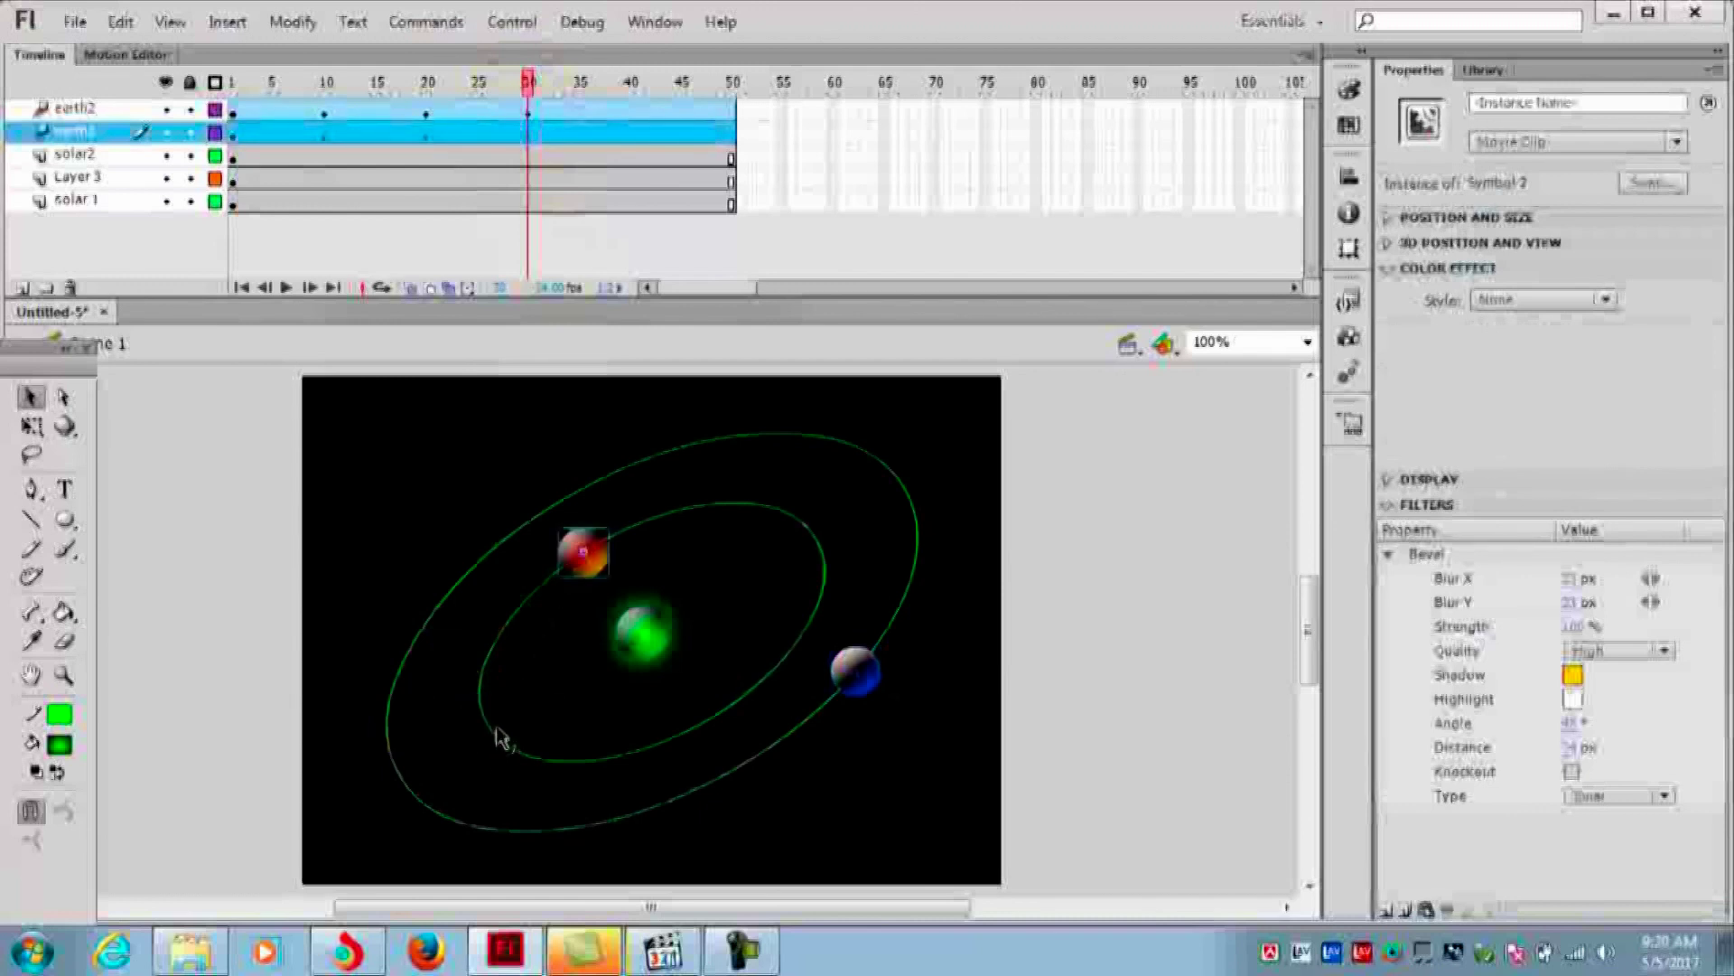
mouse_move(578, 560)
mouse_down()
mouse_move(502, 644)
mouse_move(477, 736)
mouse_up()
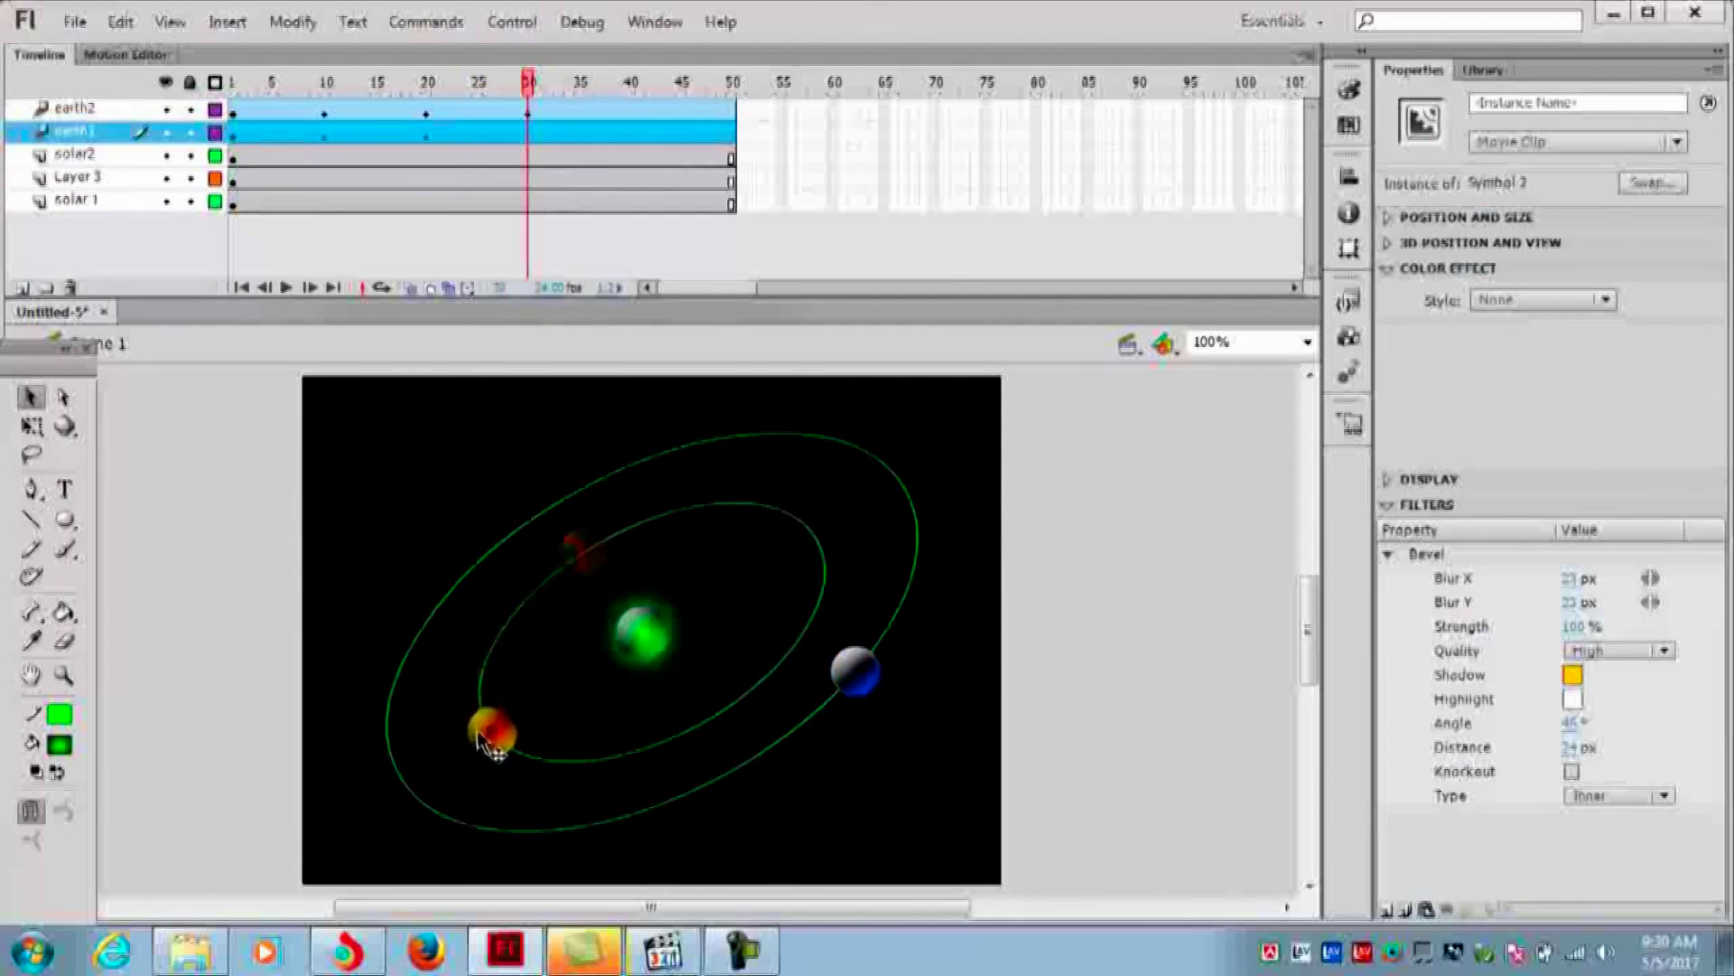
drag(480, 737, 474, 728)
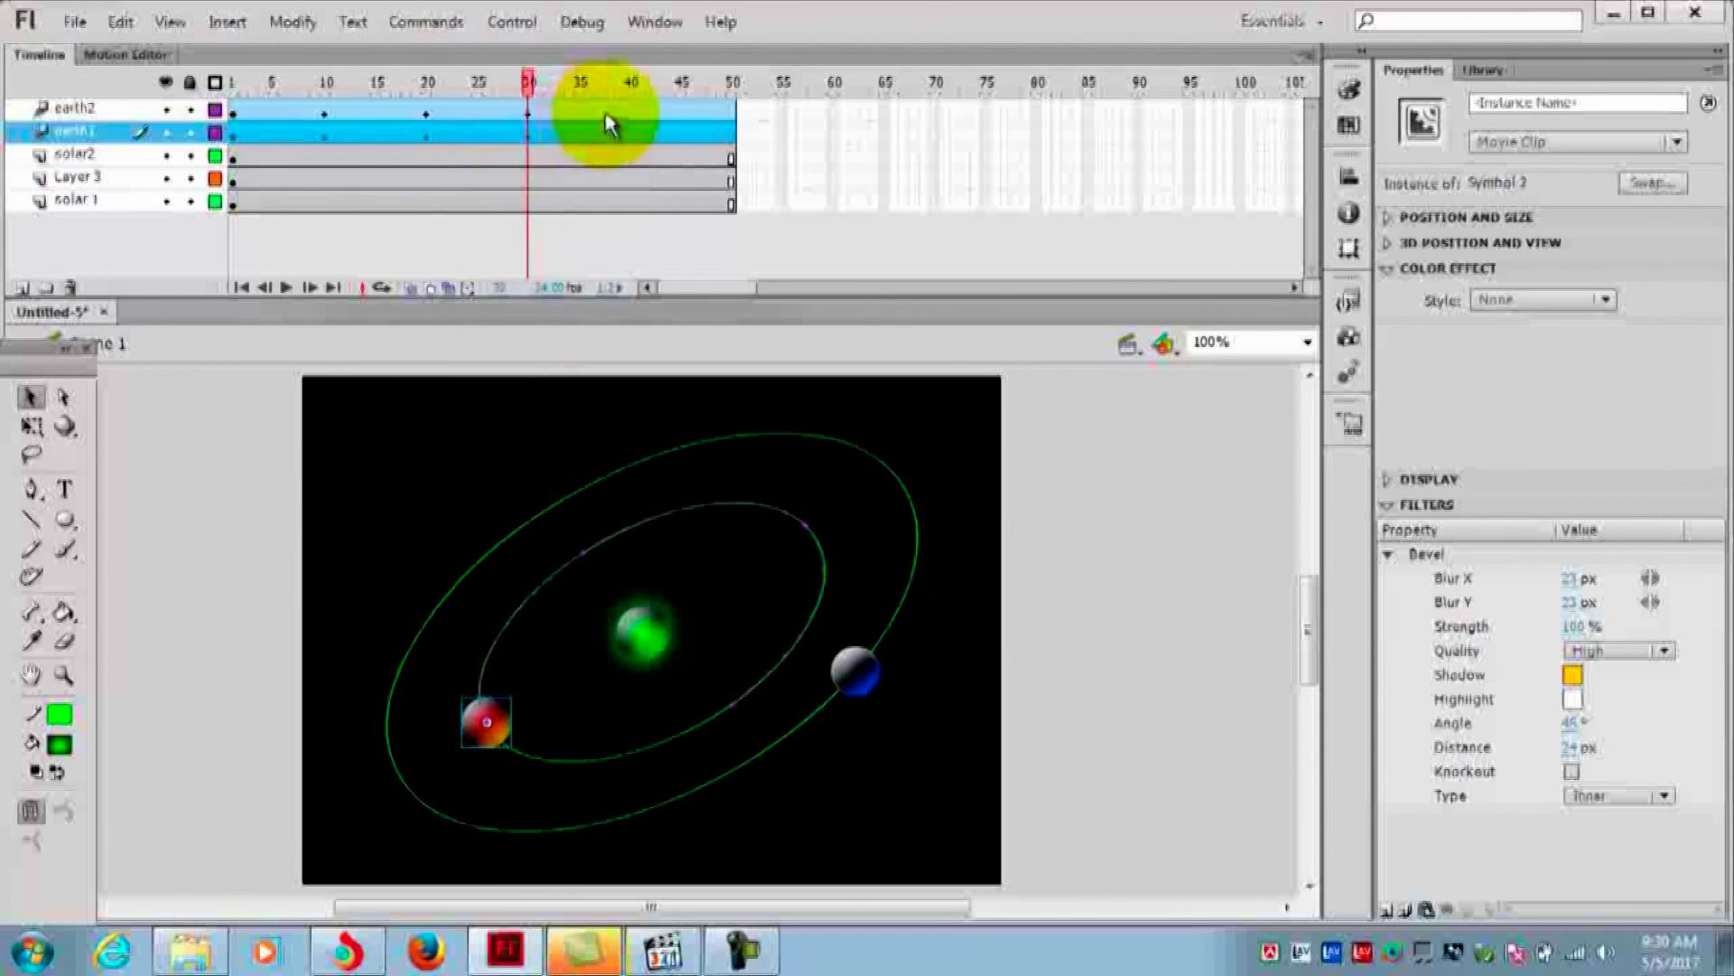
click(631, 107)
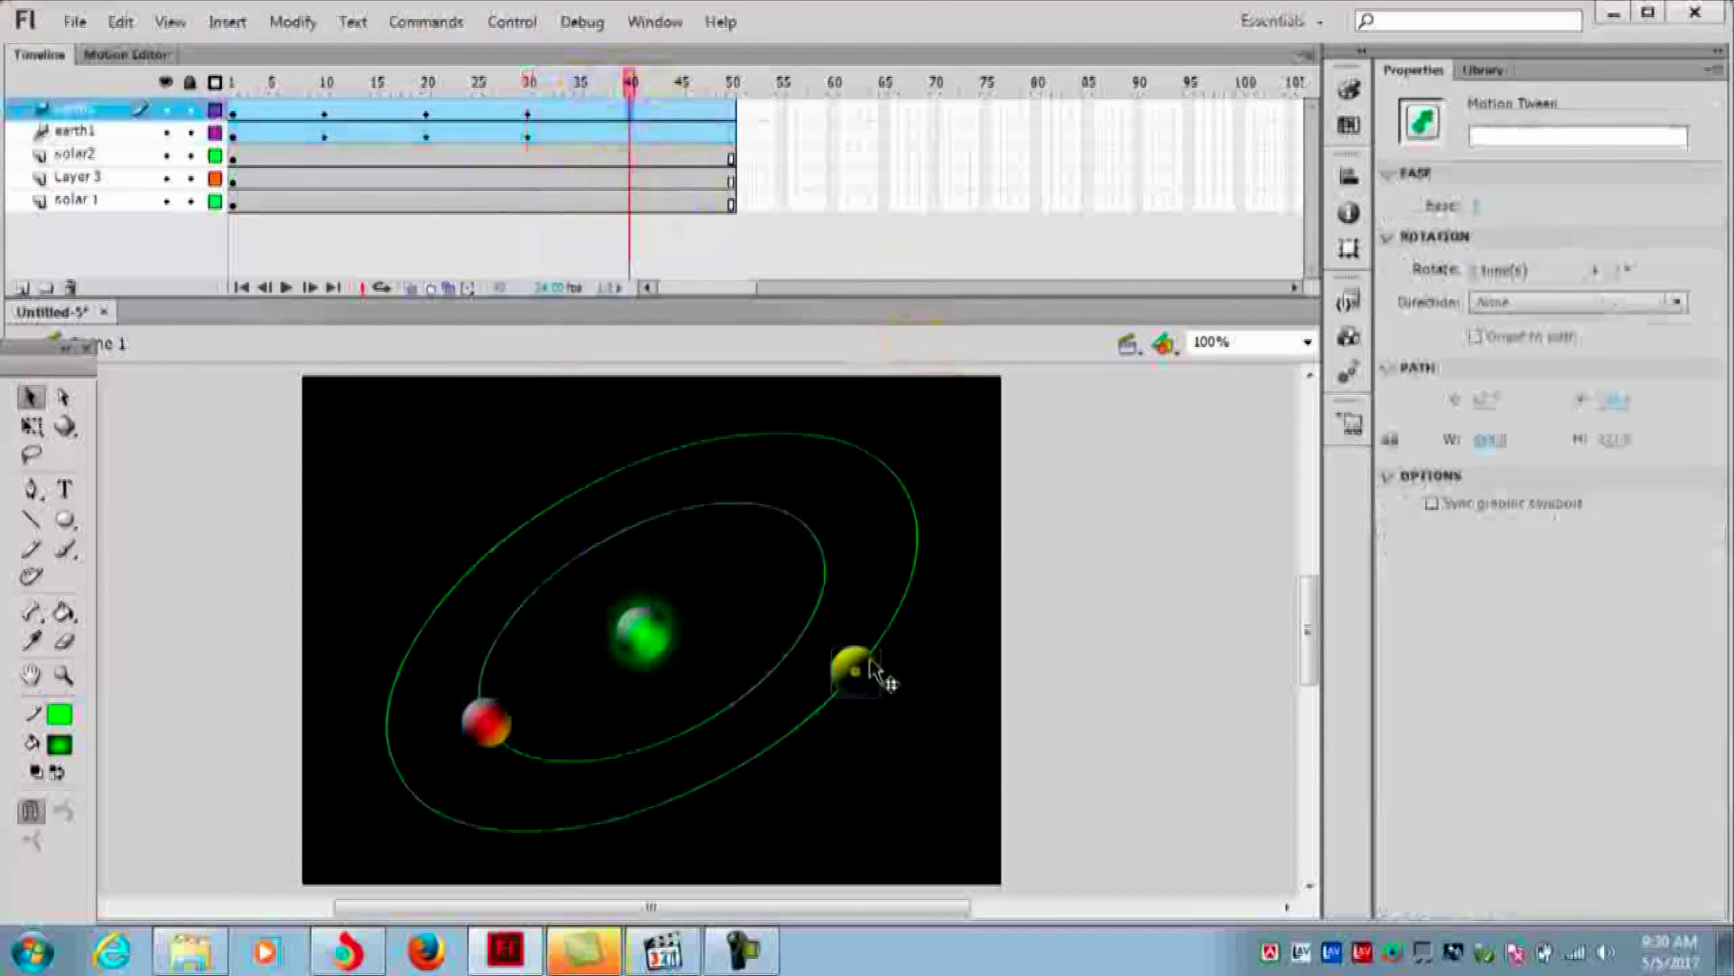
At frame 40, move the blue planet up to the outer orbit's top right
mouse_move(872, 667)
mouse_down()
mouse_move(935, 532)
mouse_move(927, 482)
mouse_move(890, 442)
mouse_up()
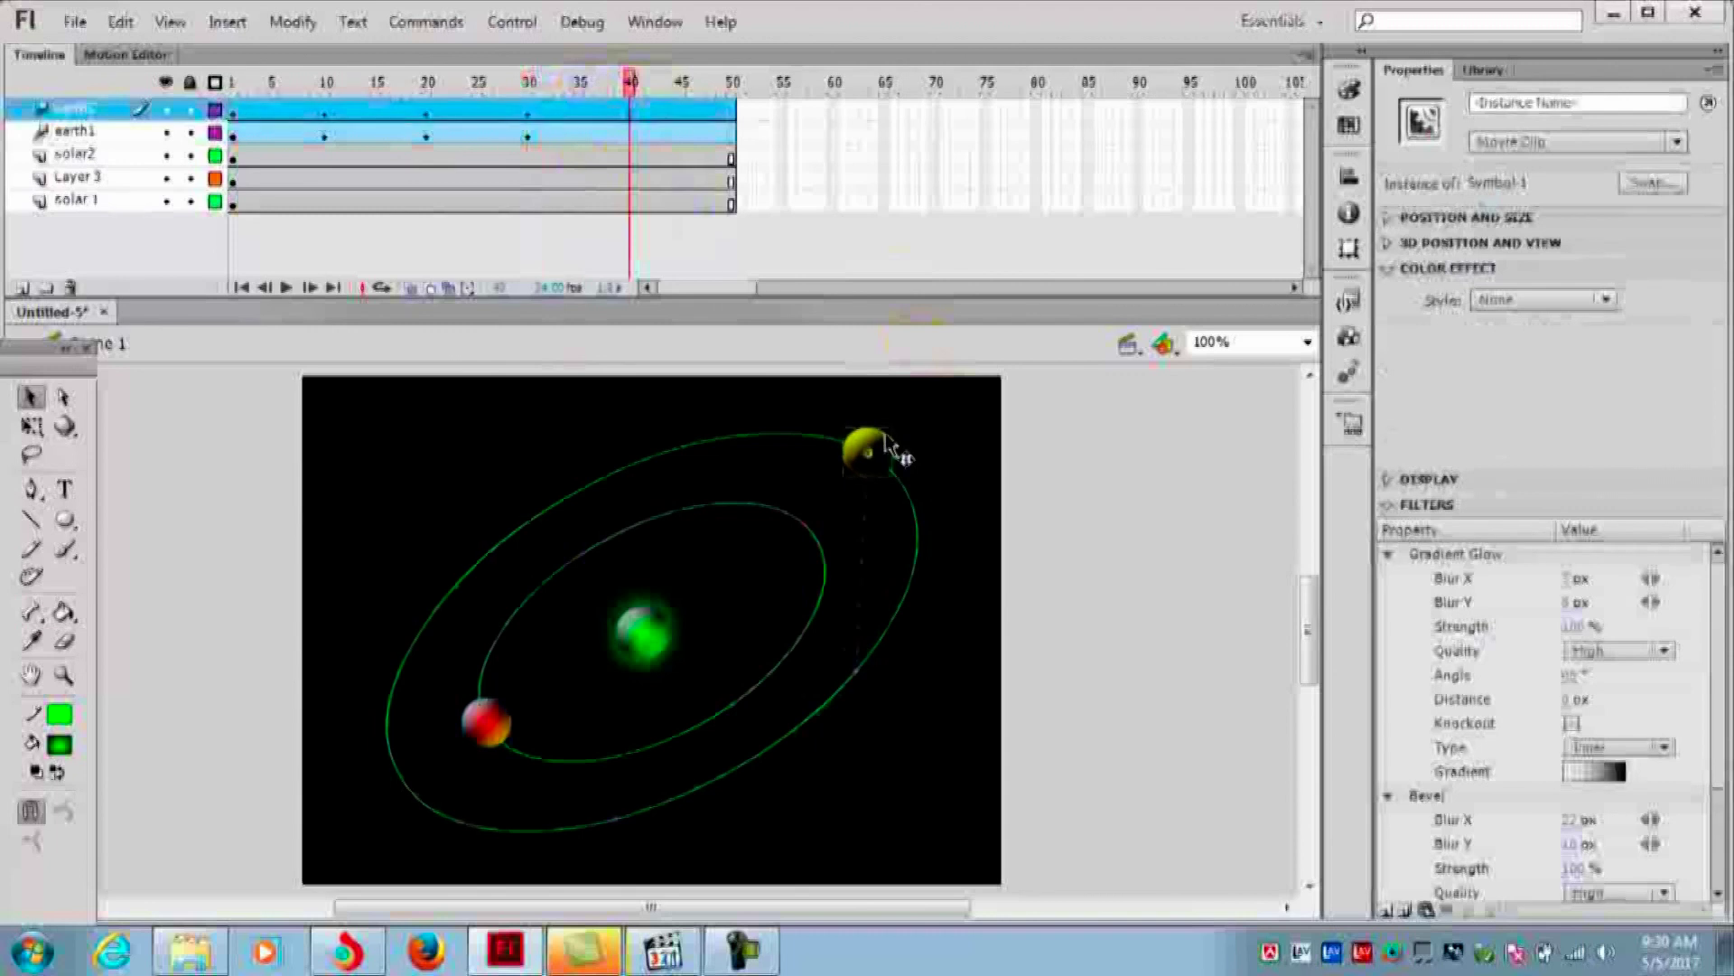
drag(867, 571, 921, 553)
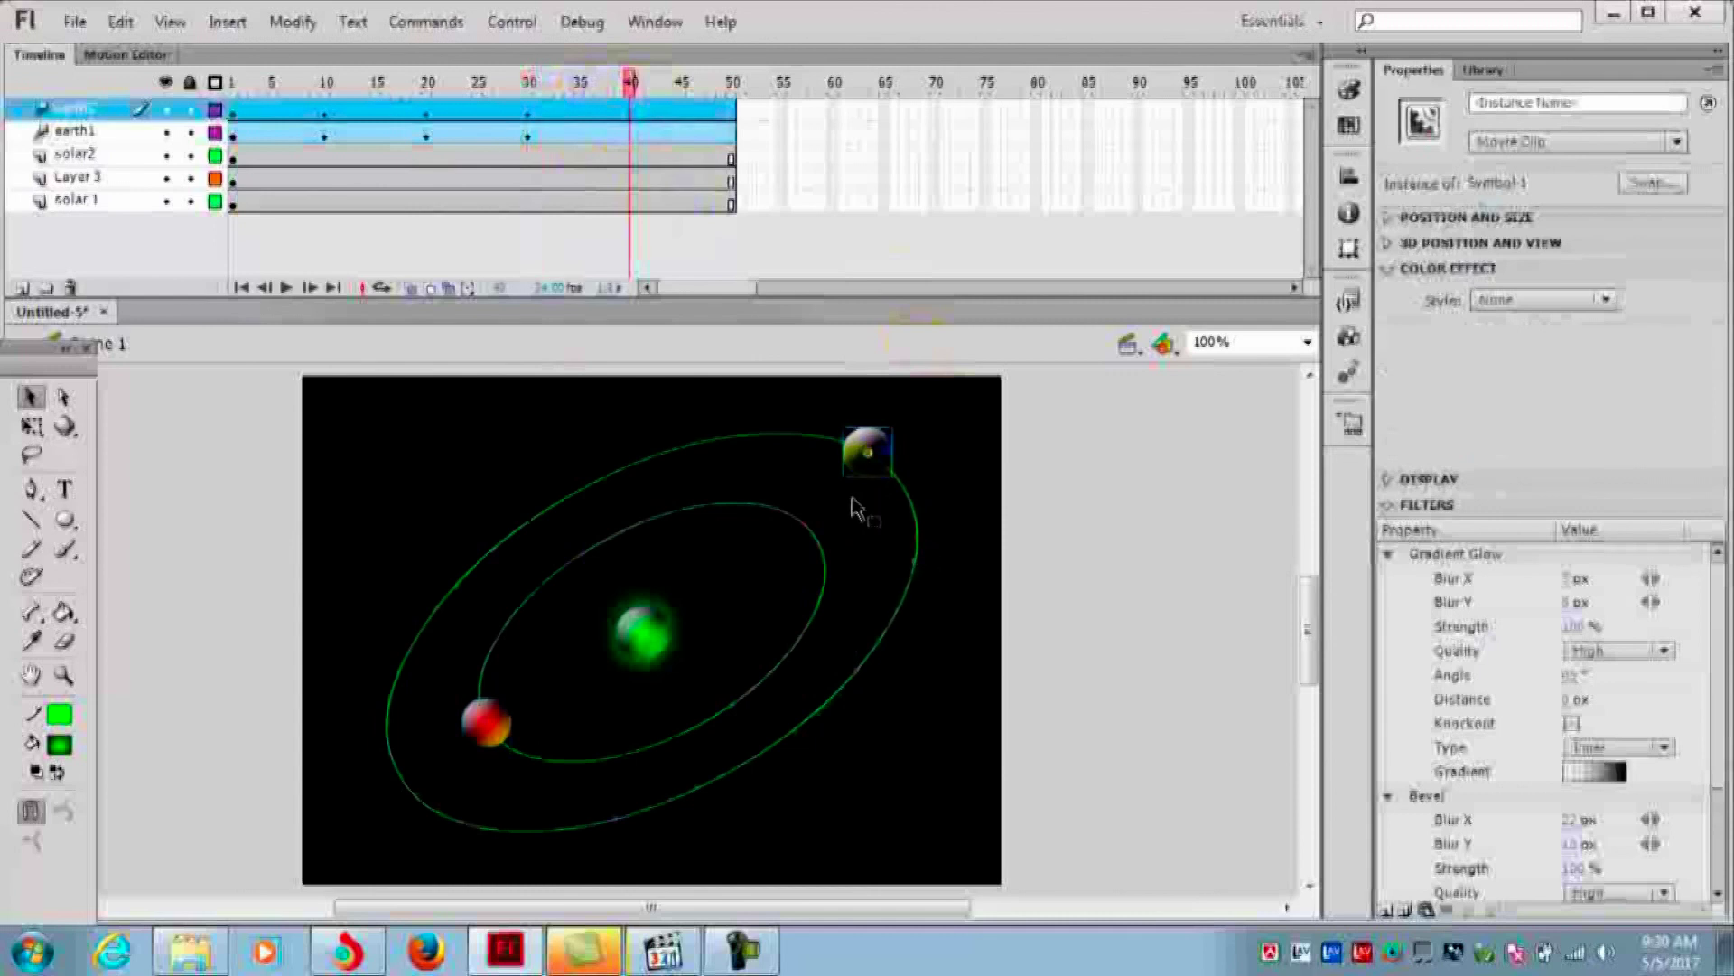
drag(639, 187, 633, 140)
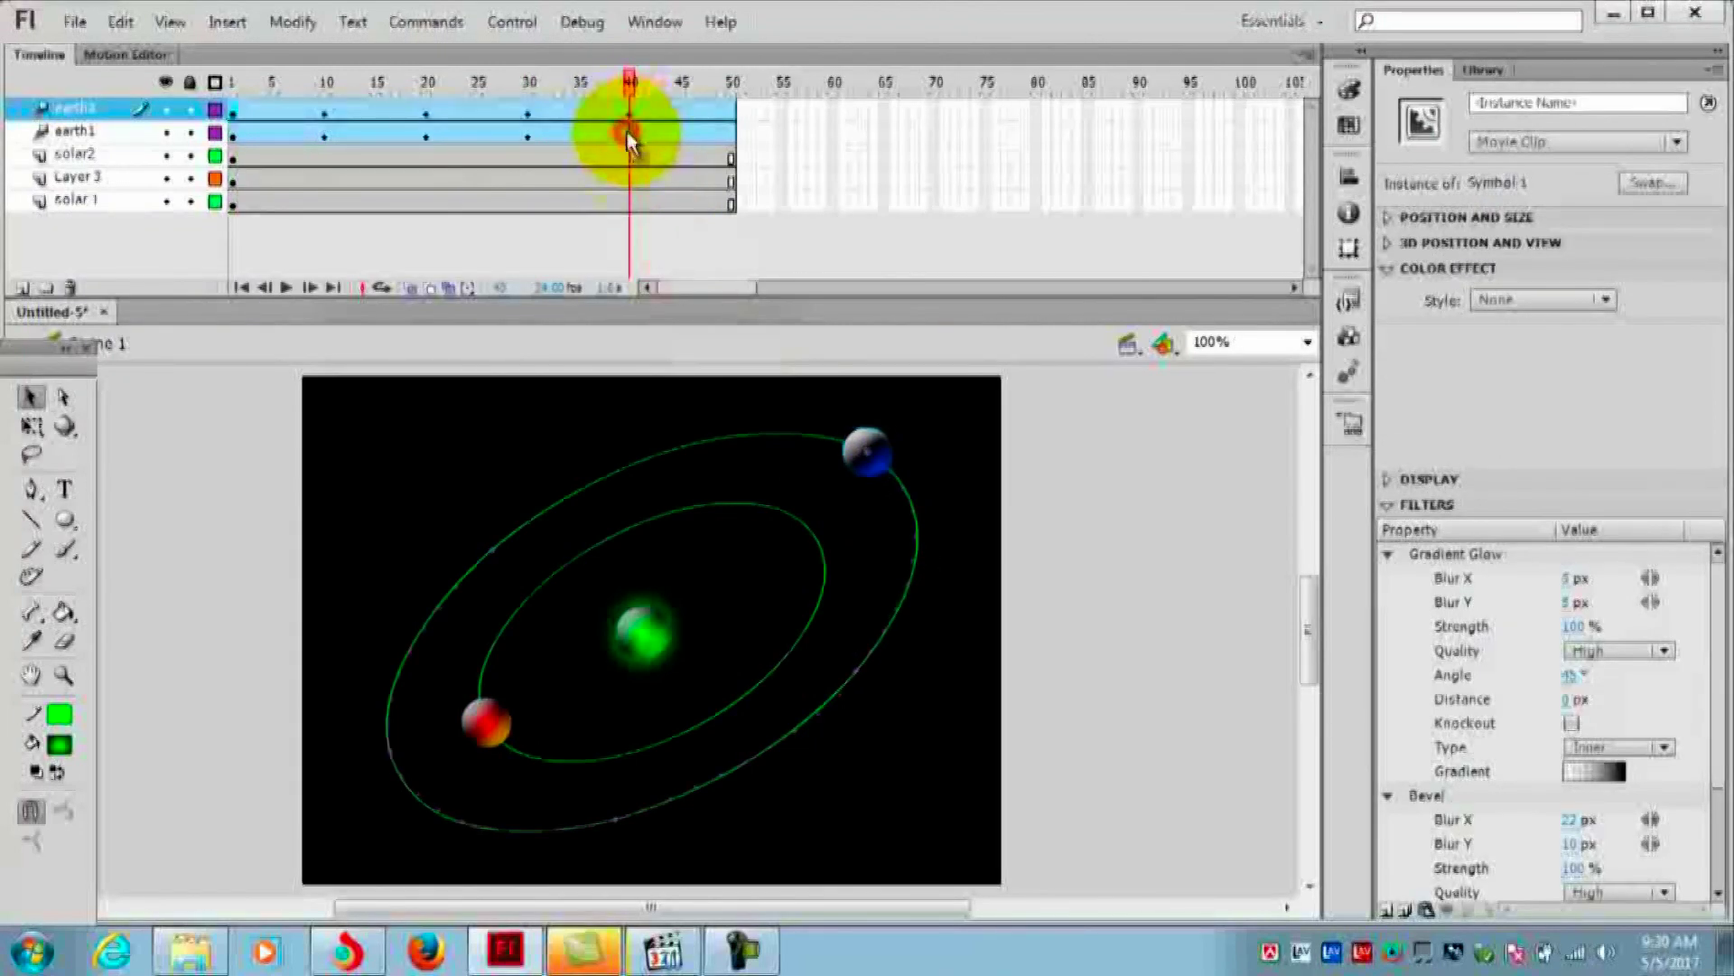
Move the red planet to the inner orbit's lower right and scrub the timeline to check motion
click(632, 137)
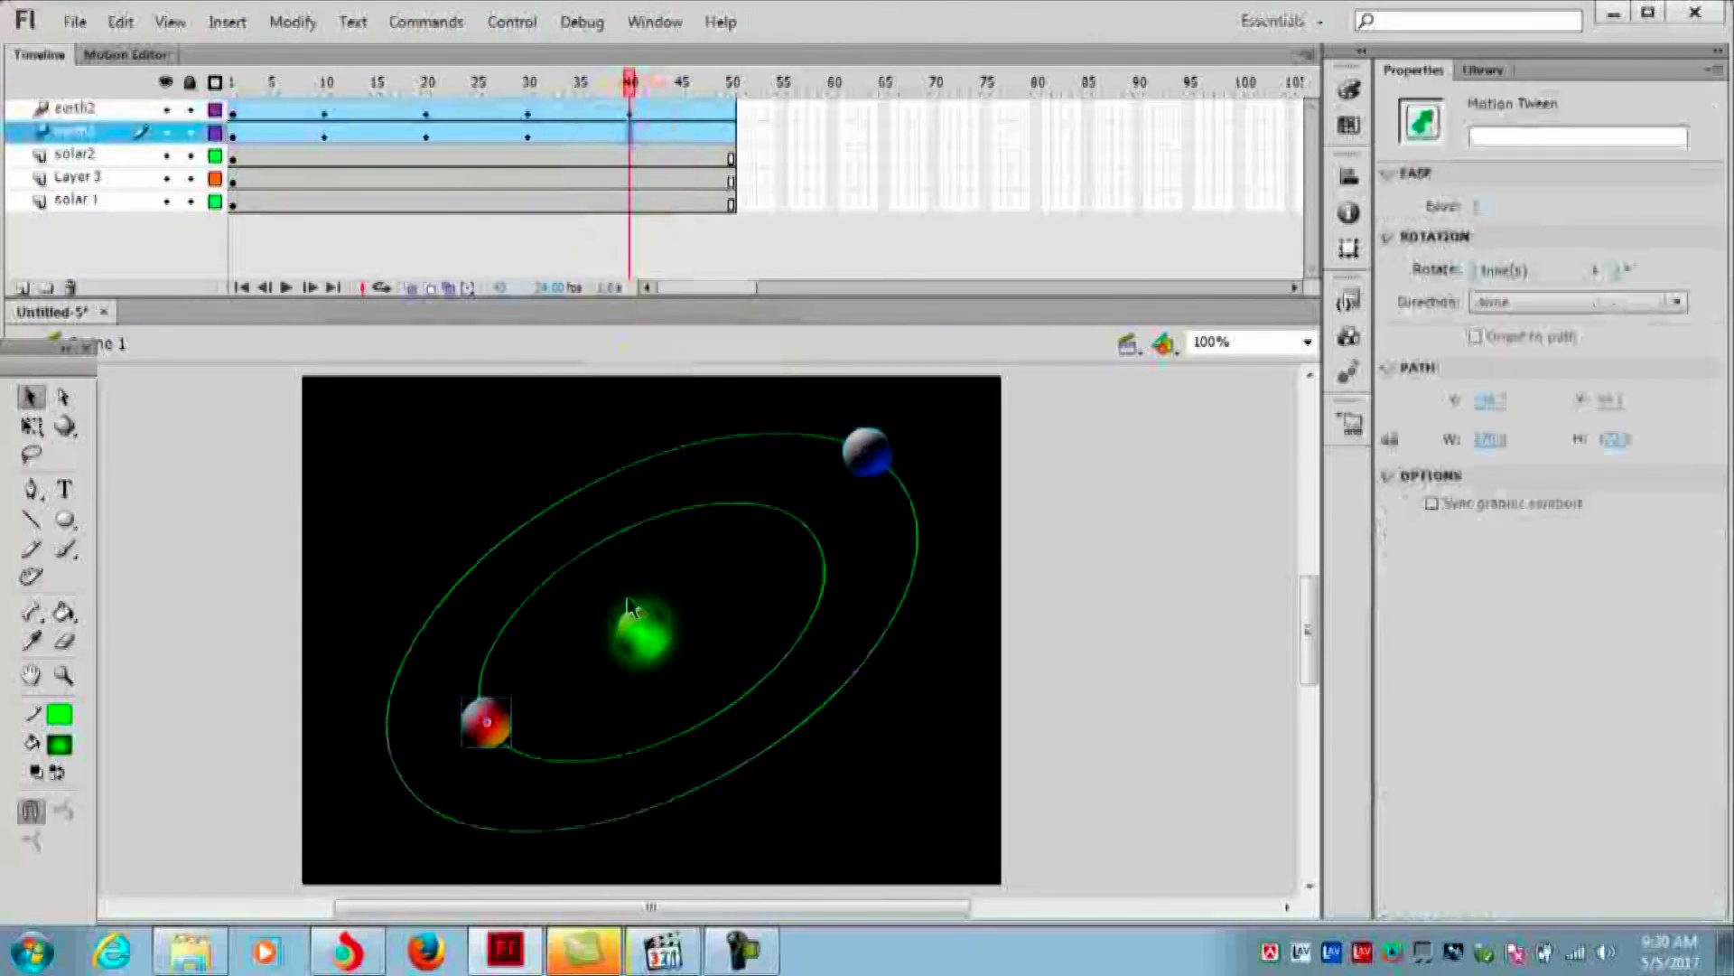
mouse_move(488, 734)
mouse_down()
mouse_move(588, 763)
mouse_move(738, 726)
mouse_up()
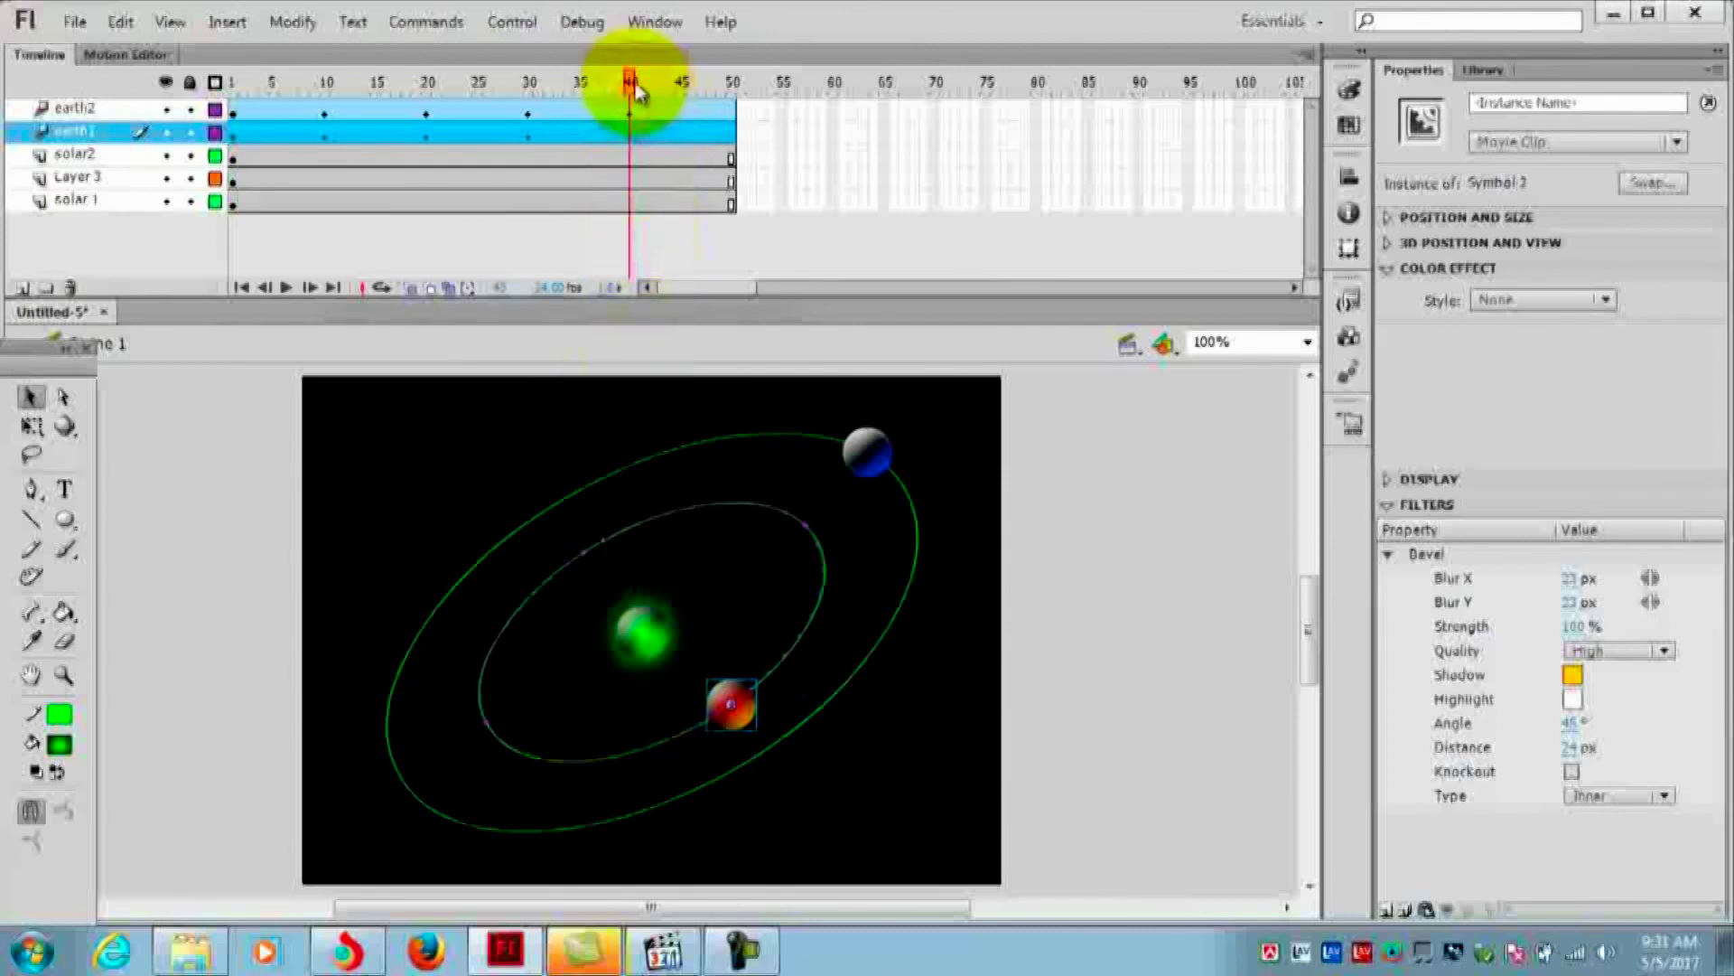
mouse_move(630, 87)
mouse_down()
mouse_move(208, 104)
mouse_move(631, 103)
mouse_up()
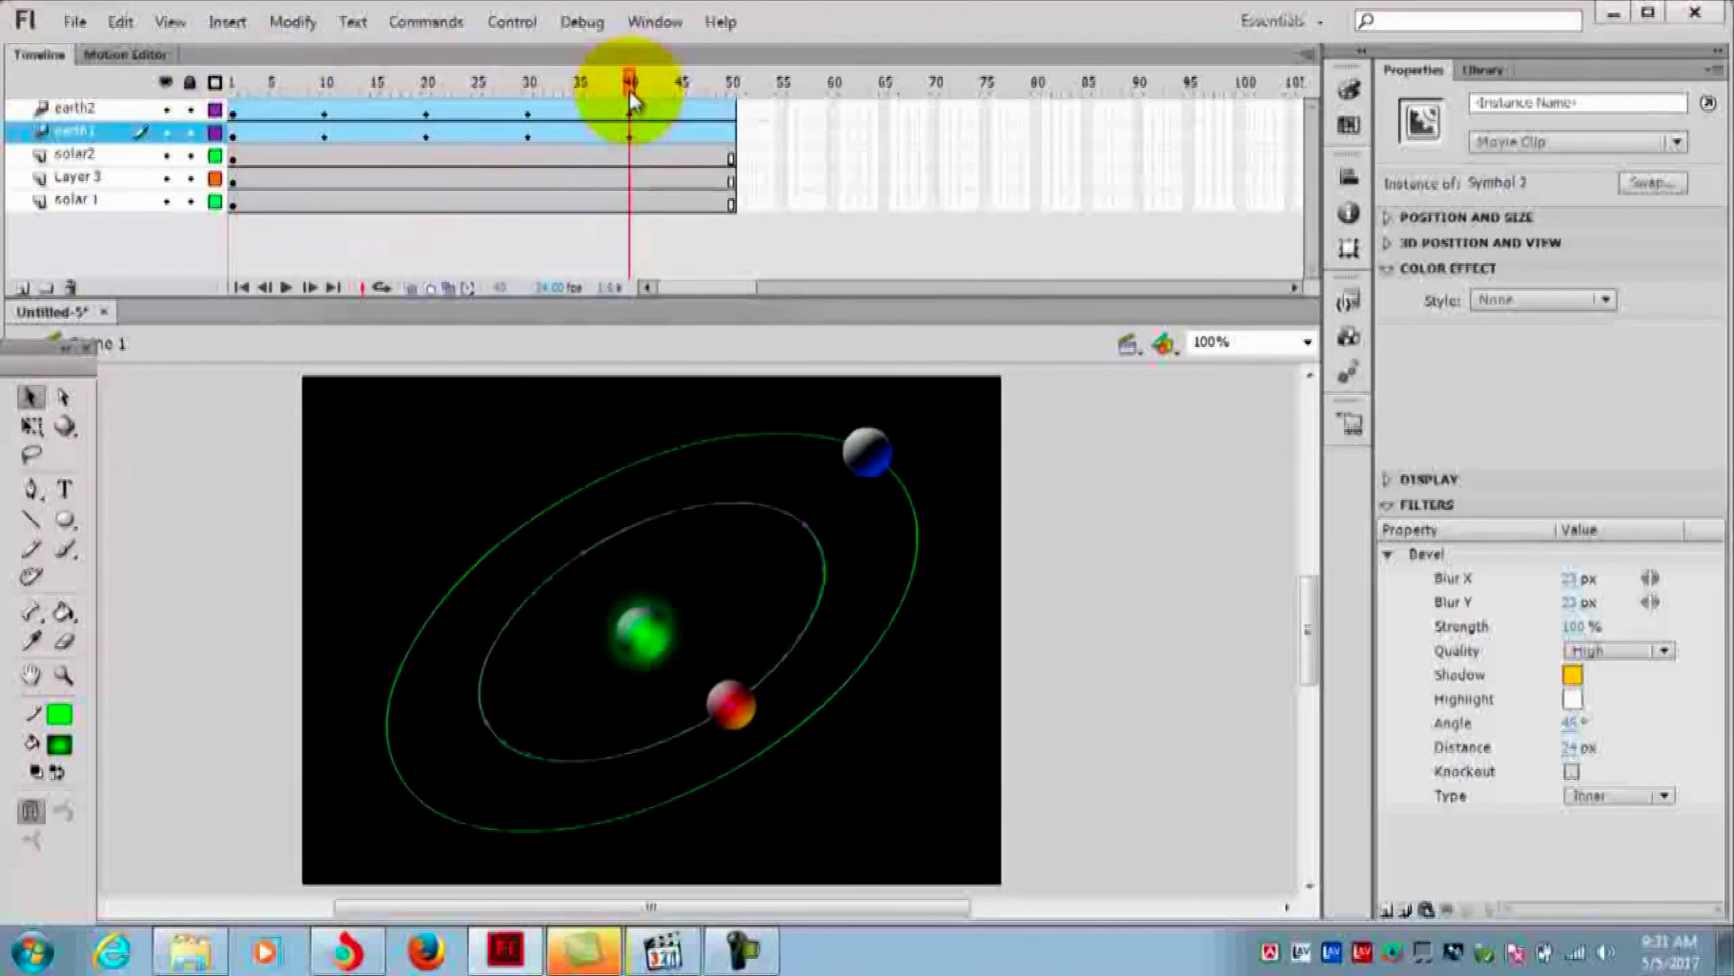
click(629, 131)
On earth2 at frame 50, return the blue planet to the outer orbit's upper left
click(693, 132)
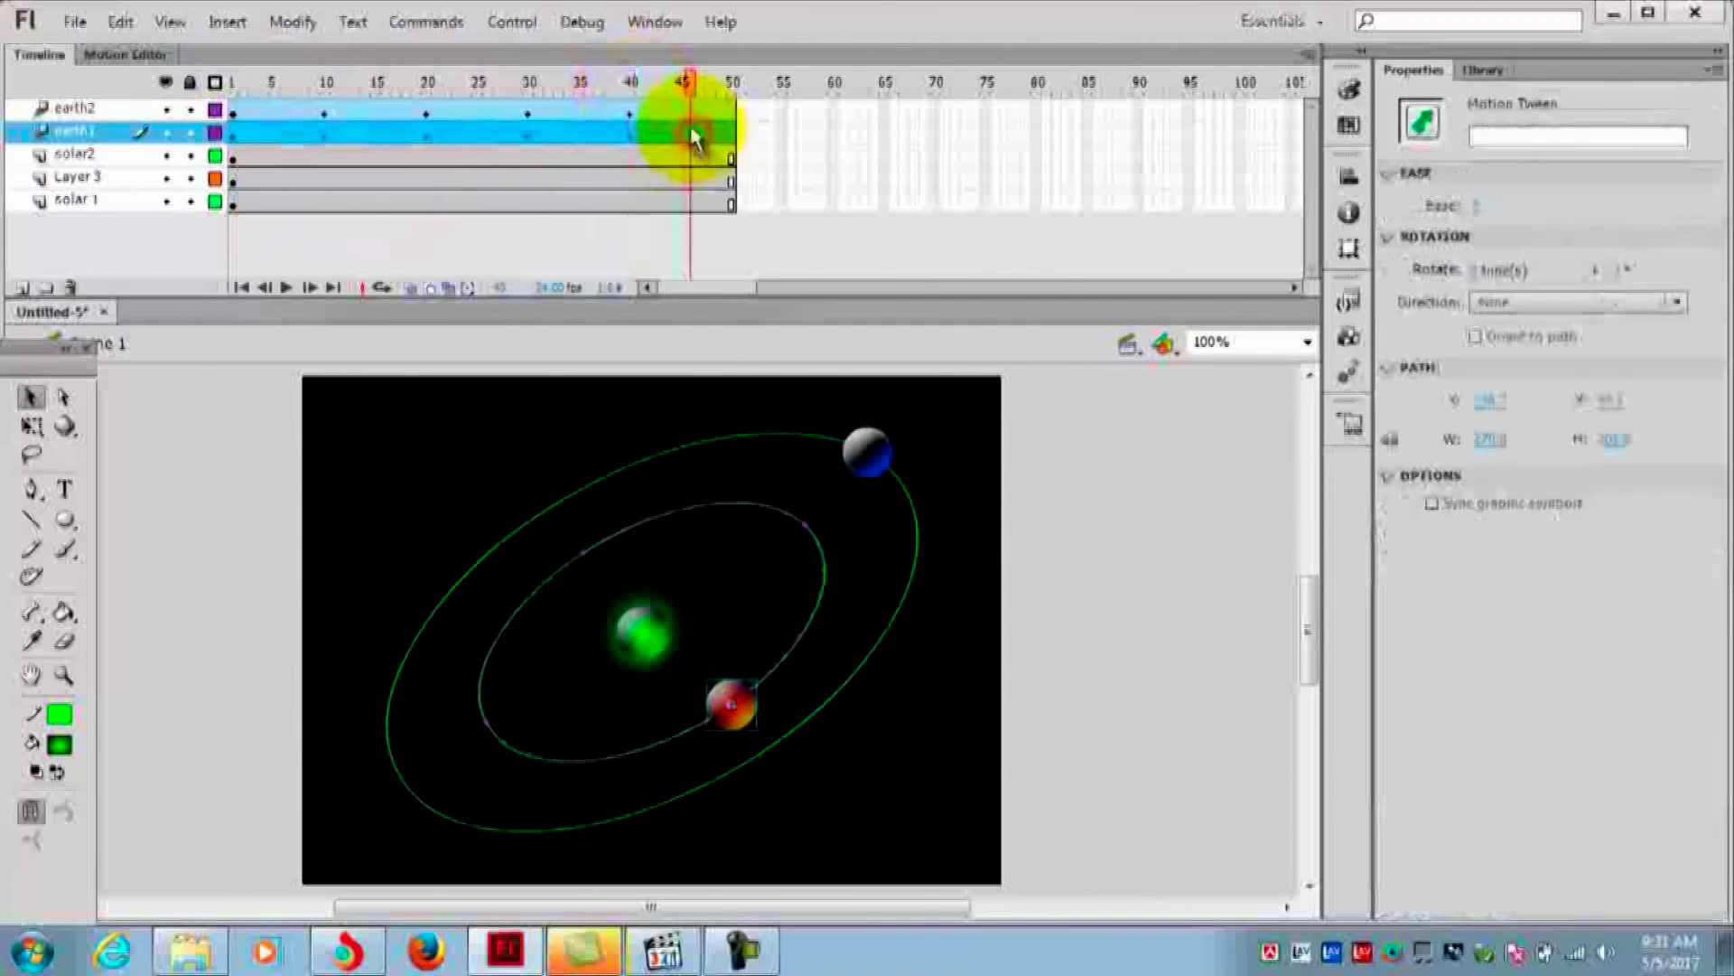
click(684, 110)
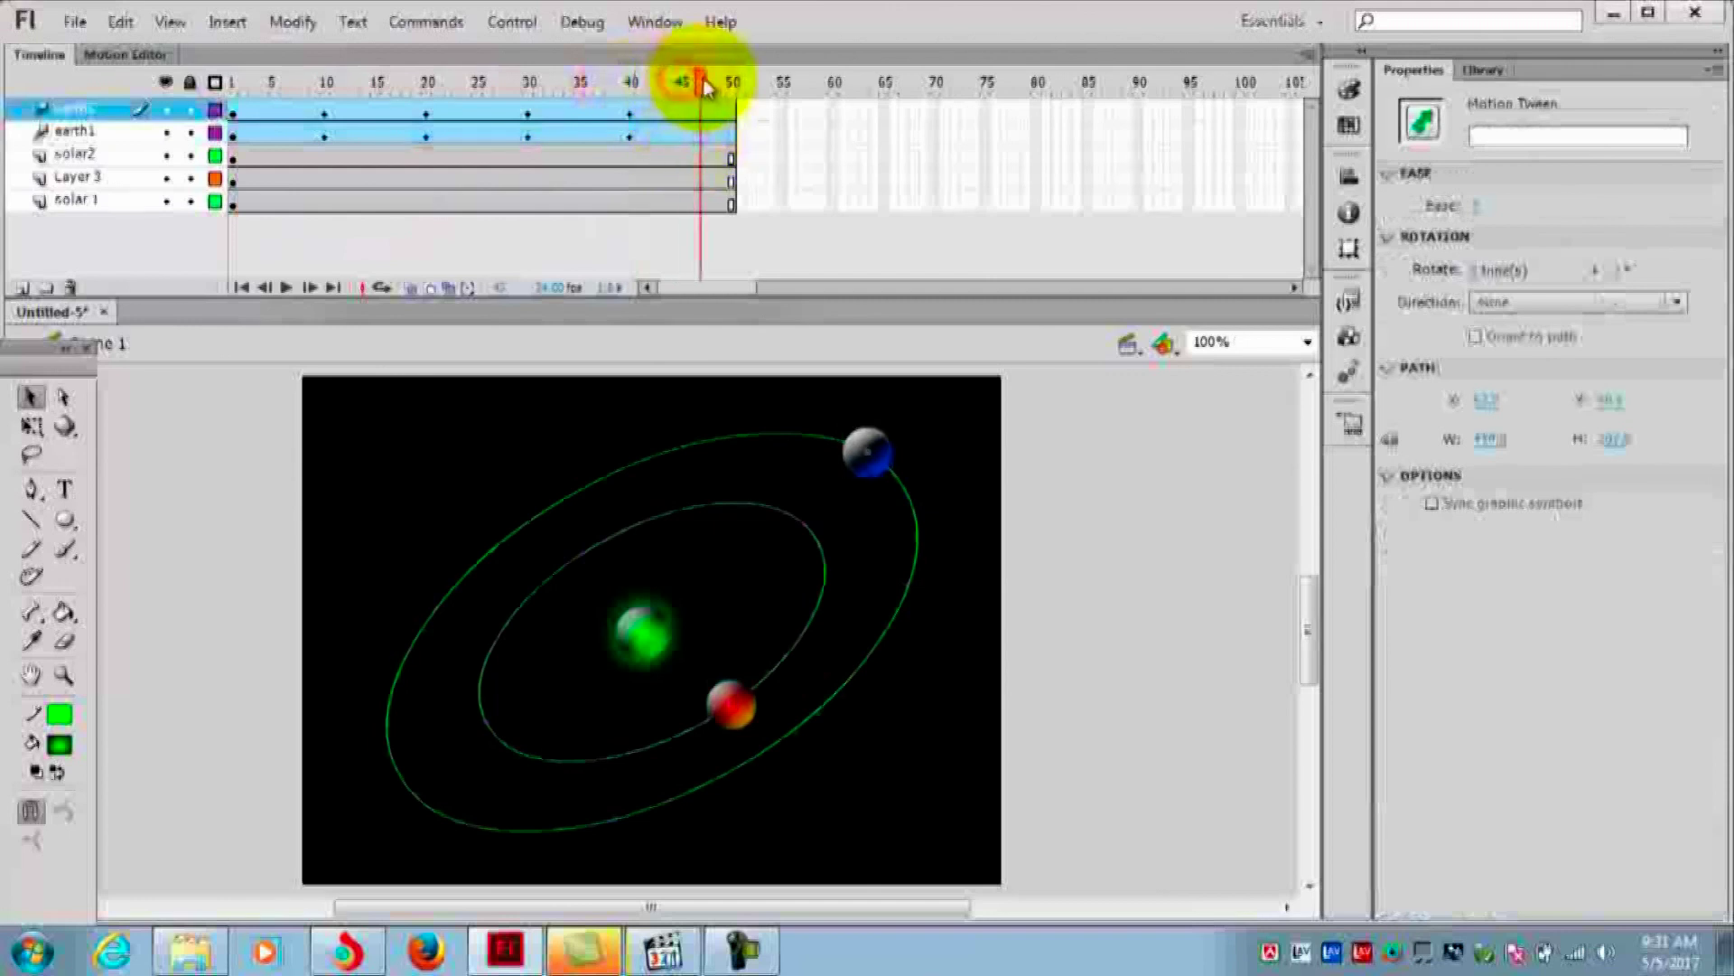
drag(682, 88, 732, 85)
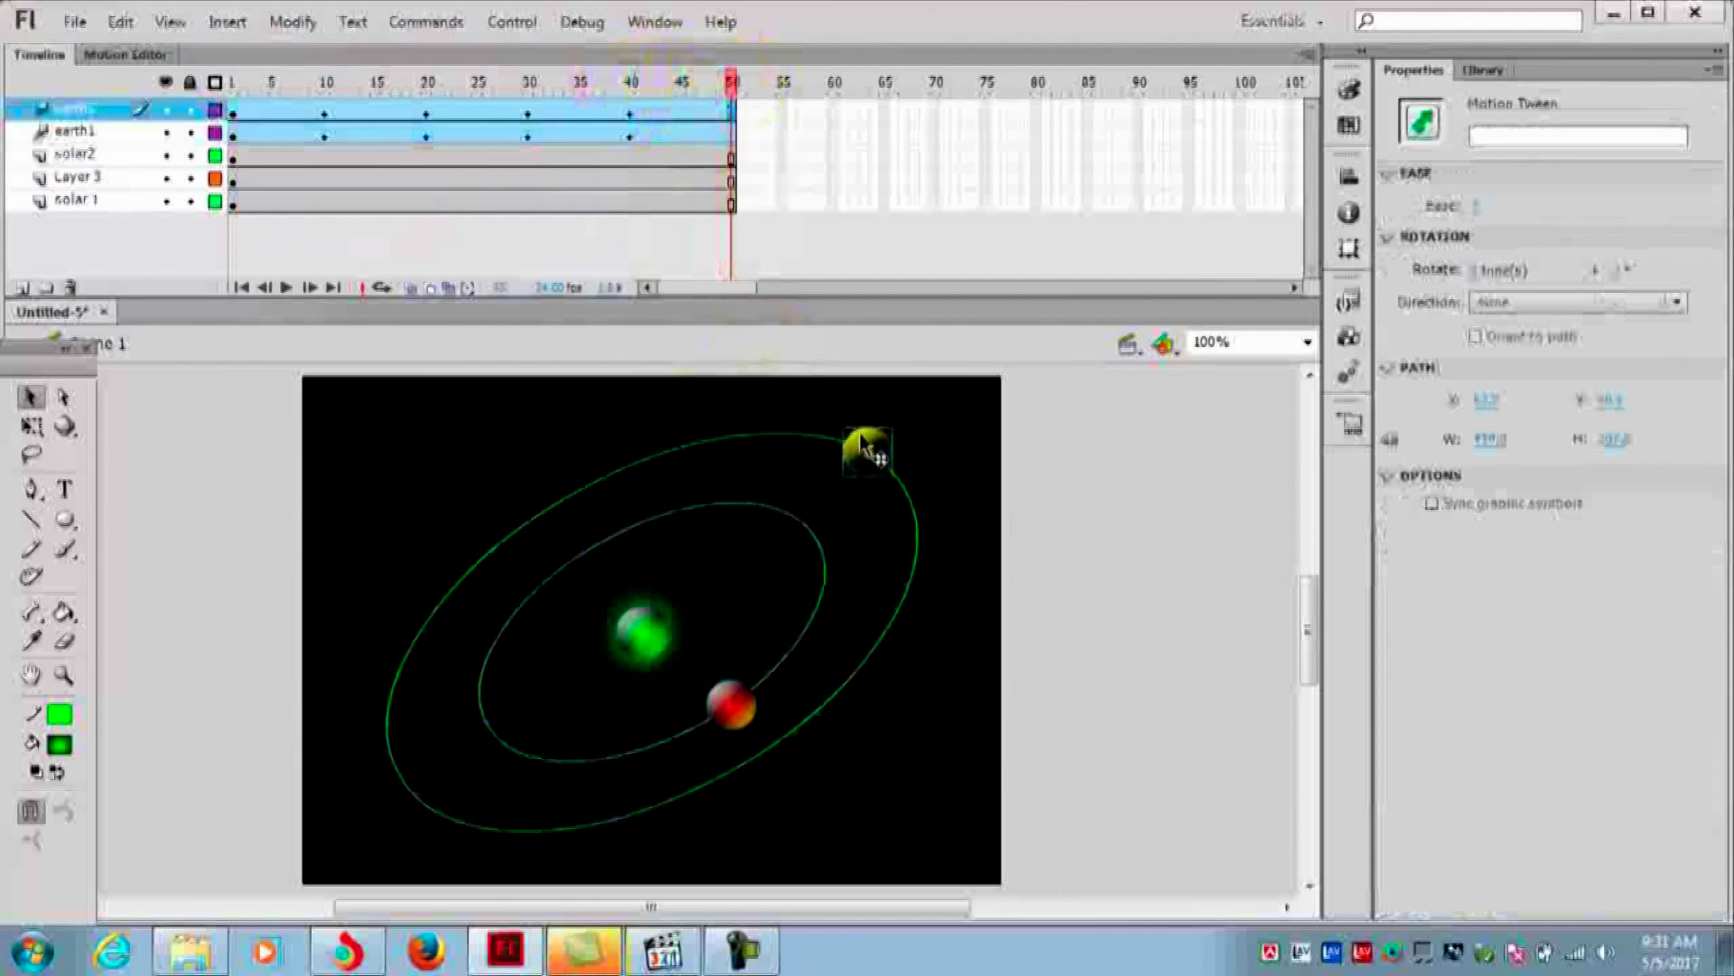
mouse_move(856, 440)
mouse_down()
mouse_move(708, 427)
mouse_move(543, 486)
mouse_up()
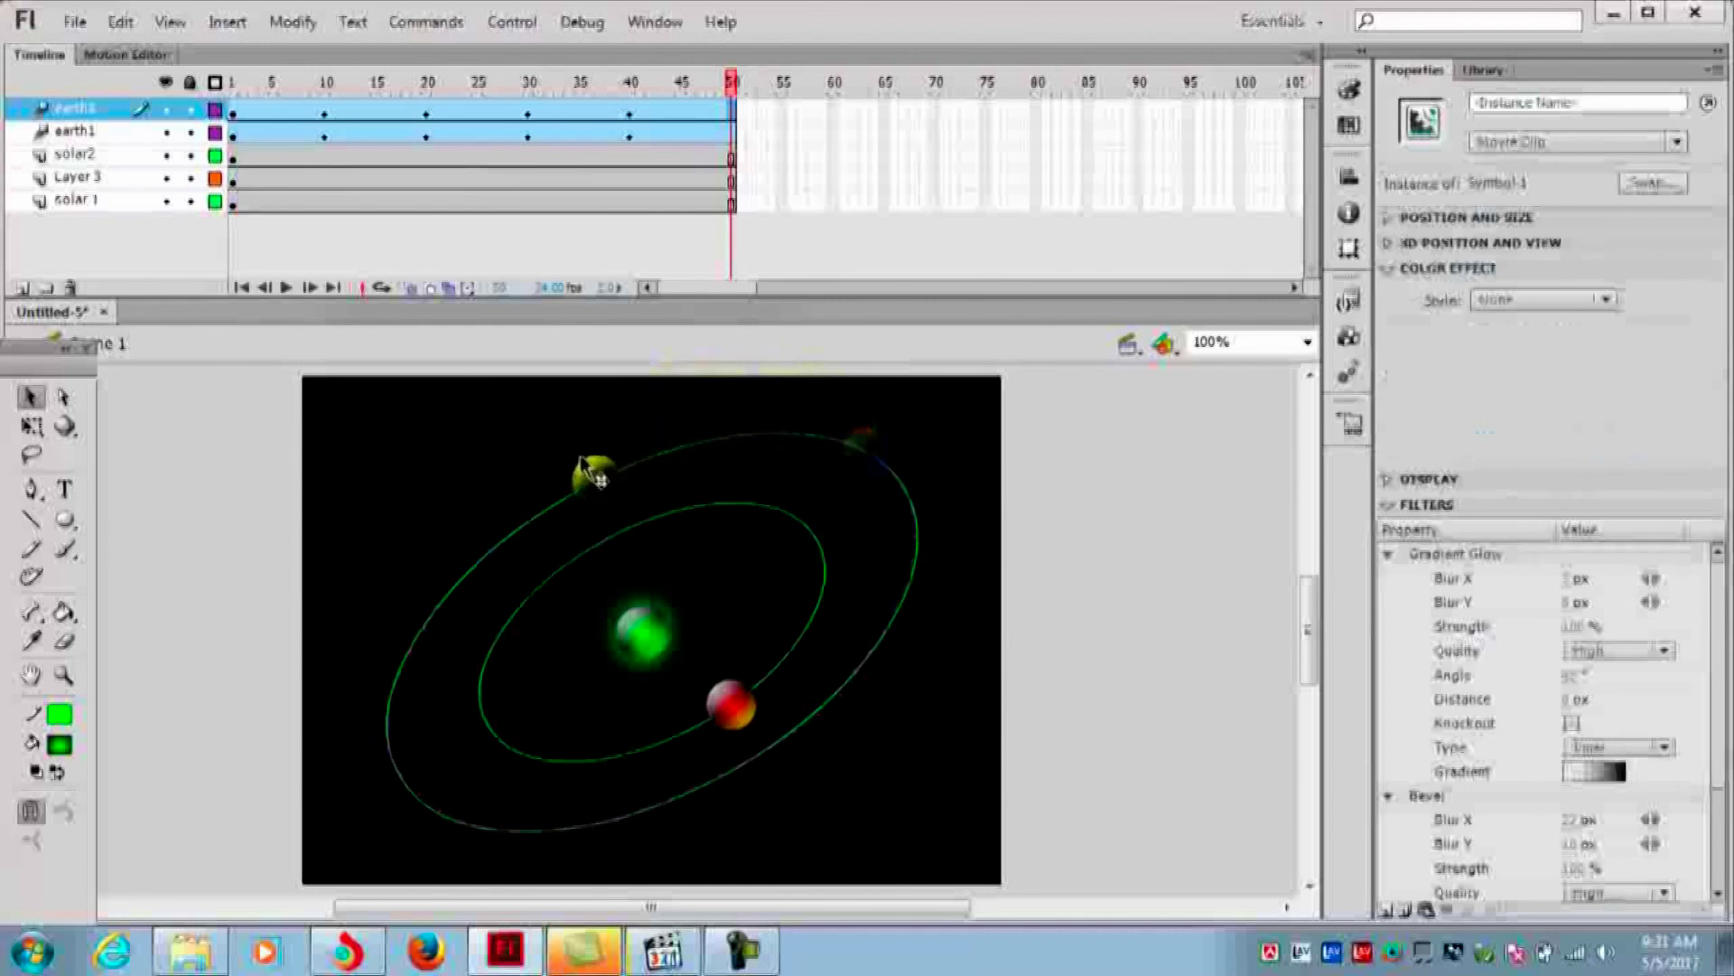
drag(543, 492, 545, 495)
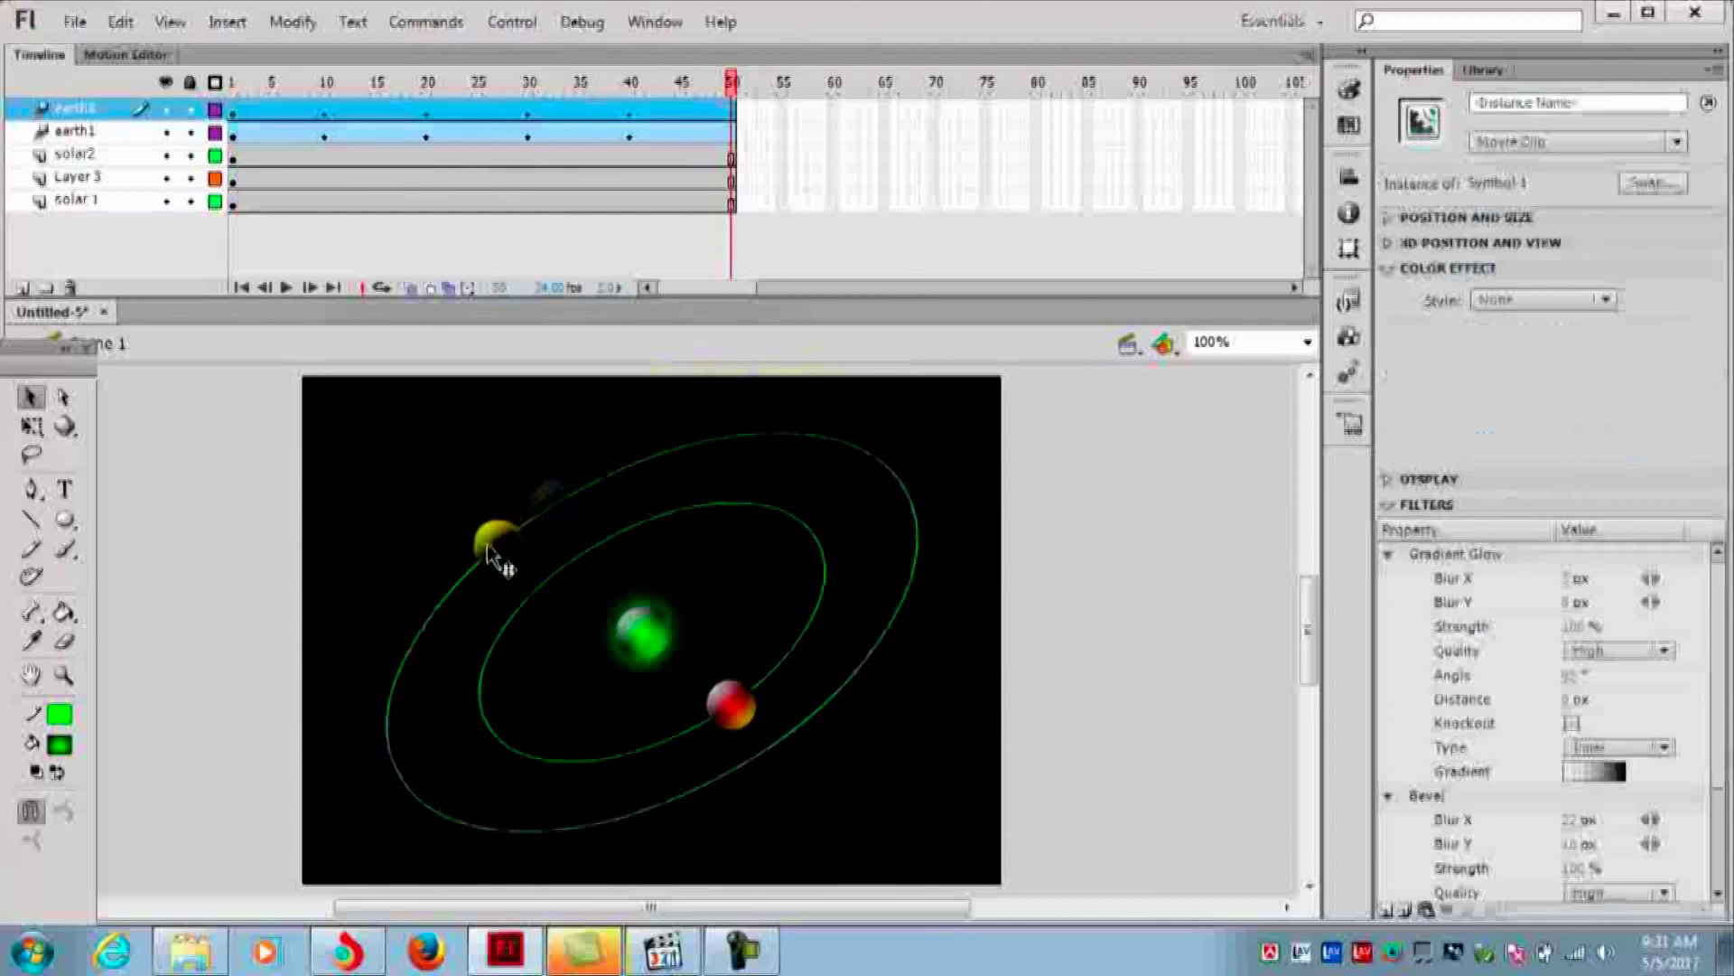
click(486, 543)
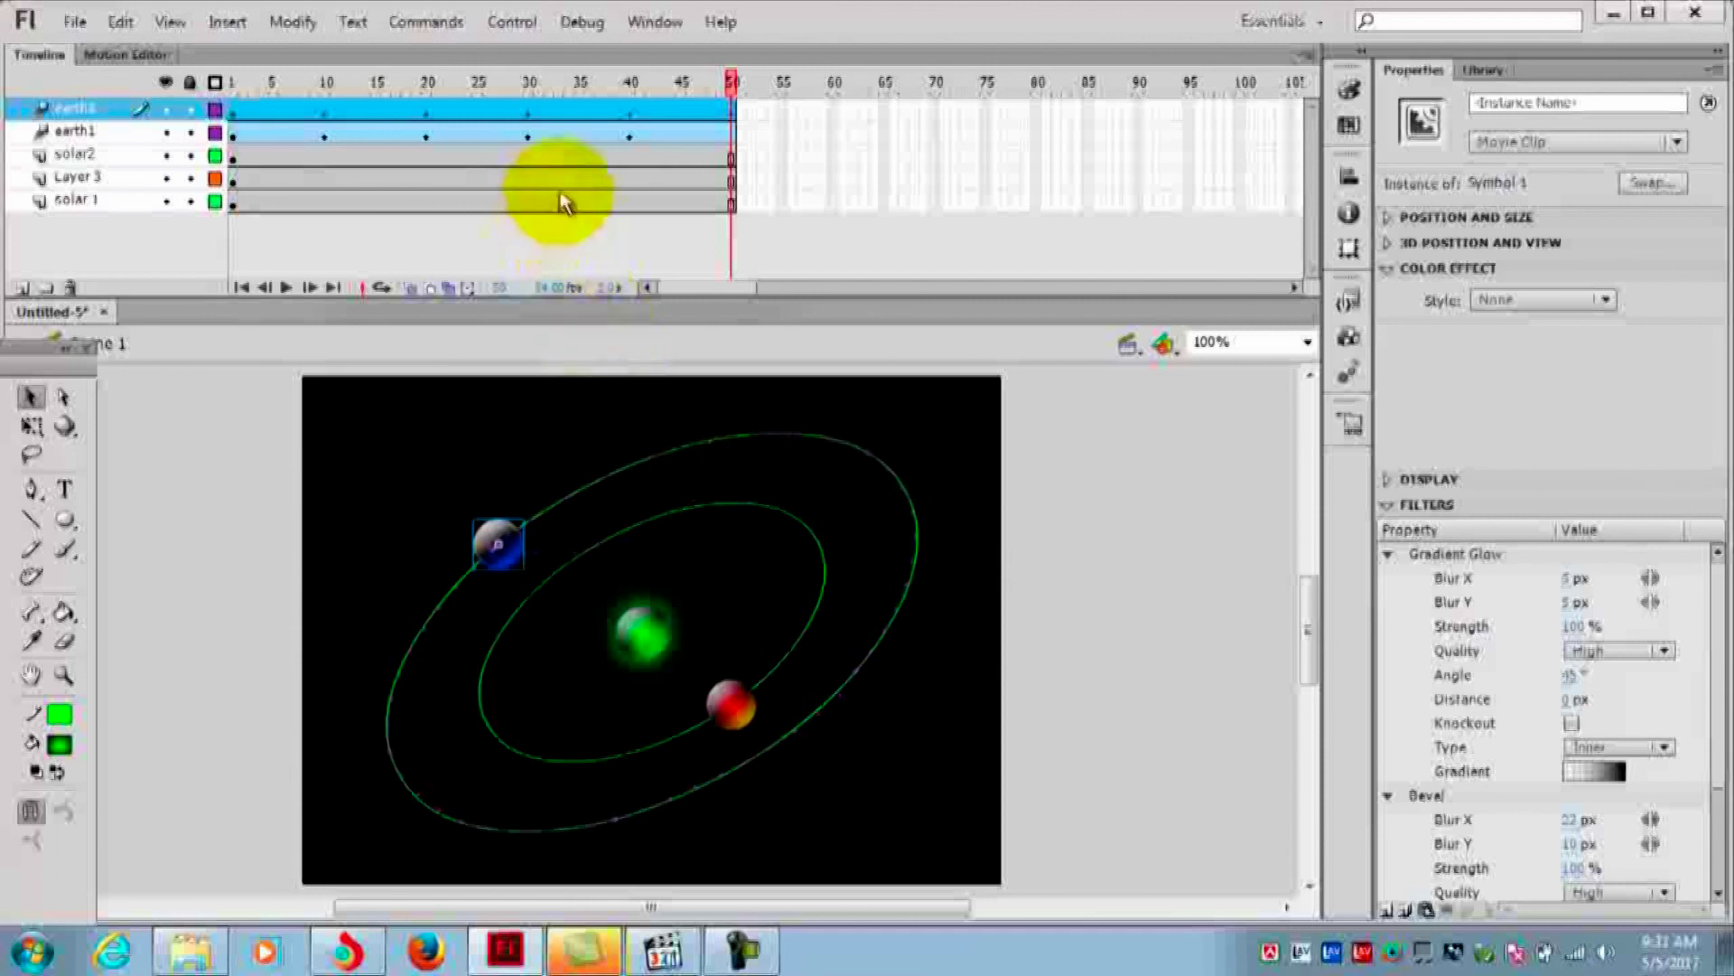
click(379, 289)
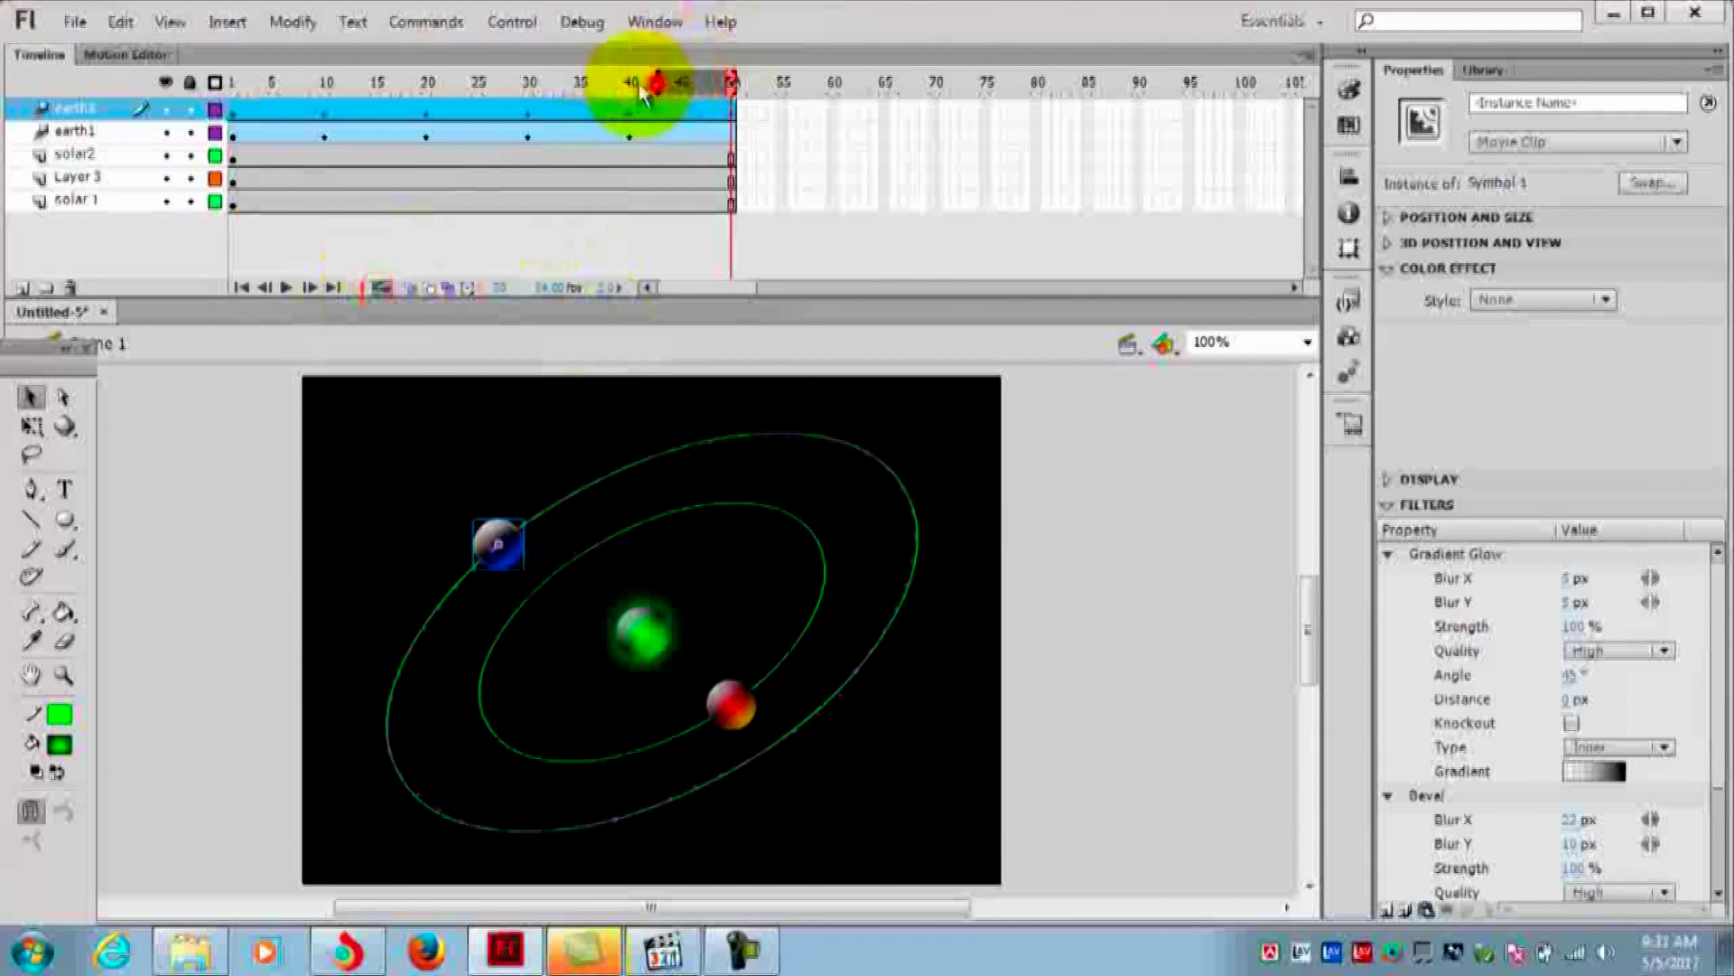
Show onion skins across frames 1–50, then play and stop the orbit animation
drag(656, 83, 231, 83)
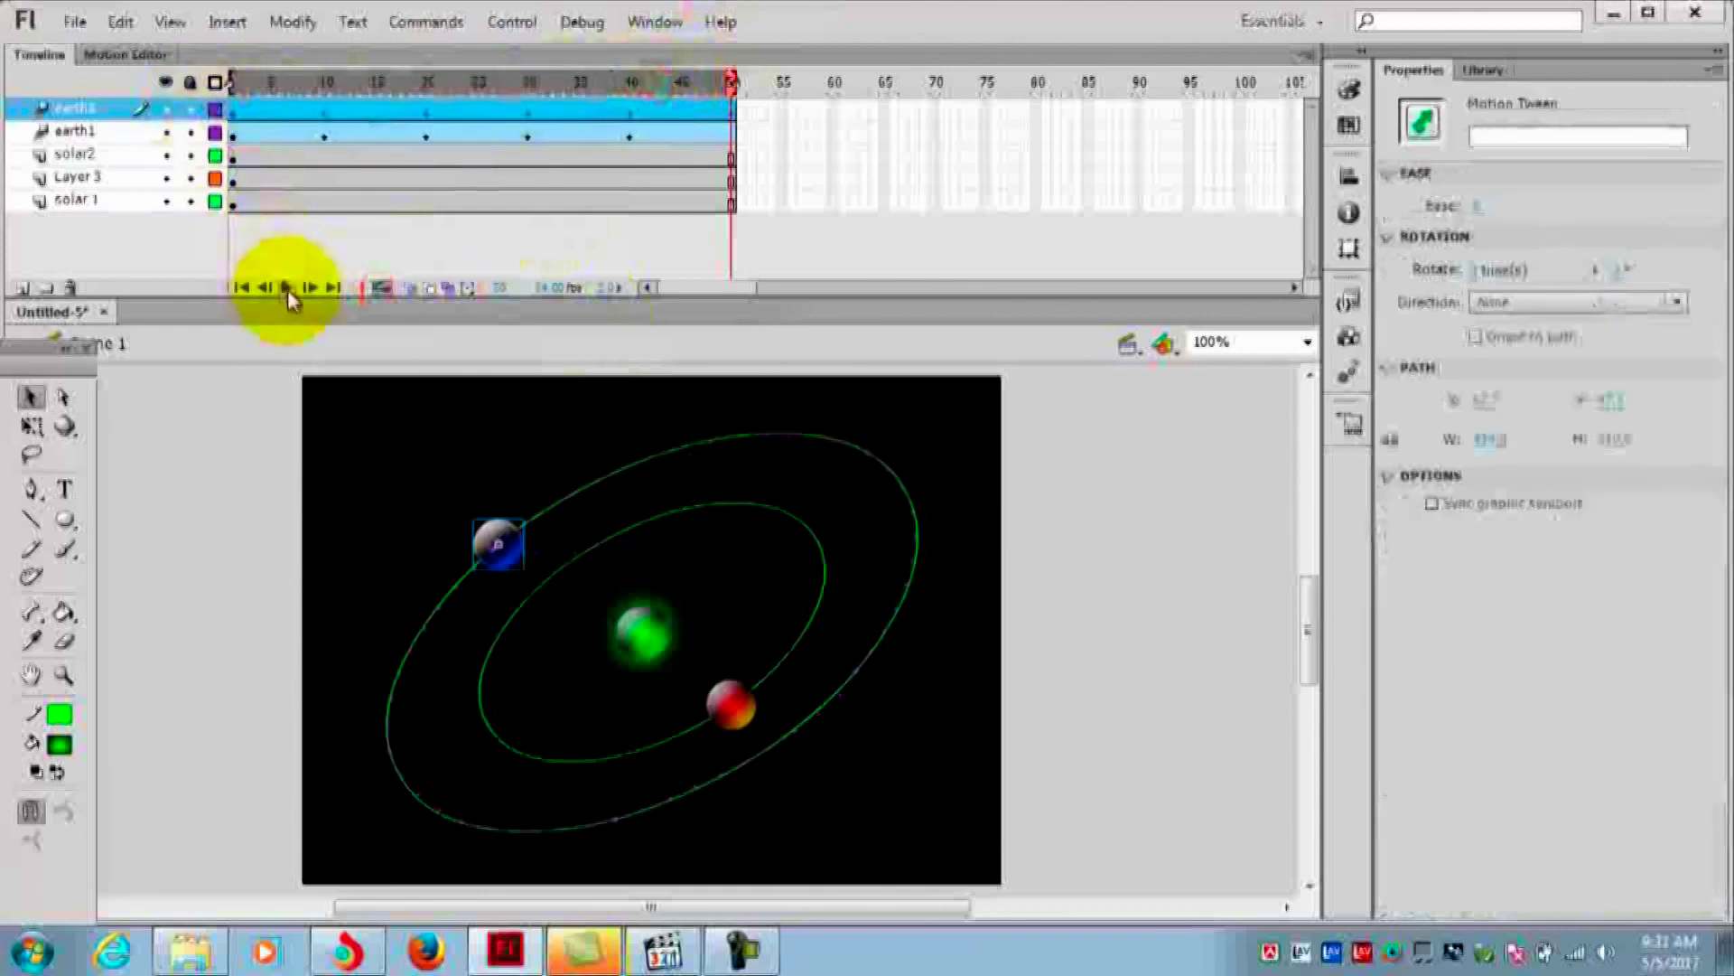
click(287, 289)
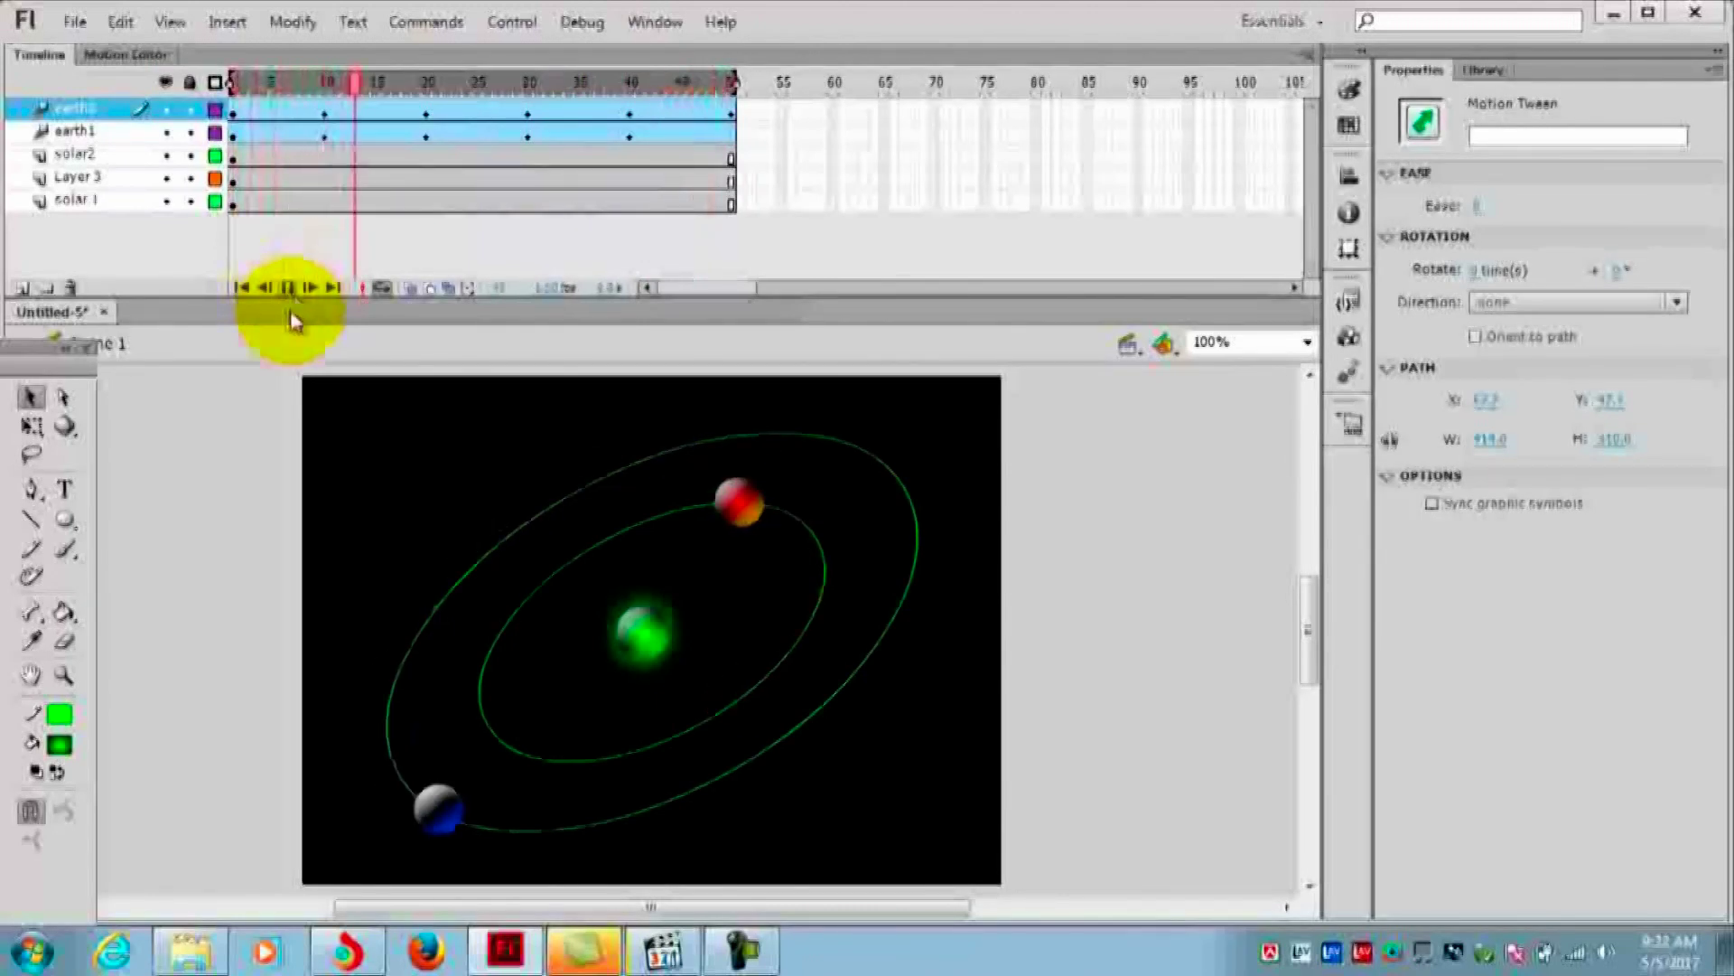
click(289, 289)
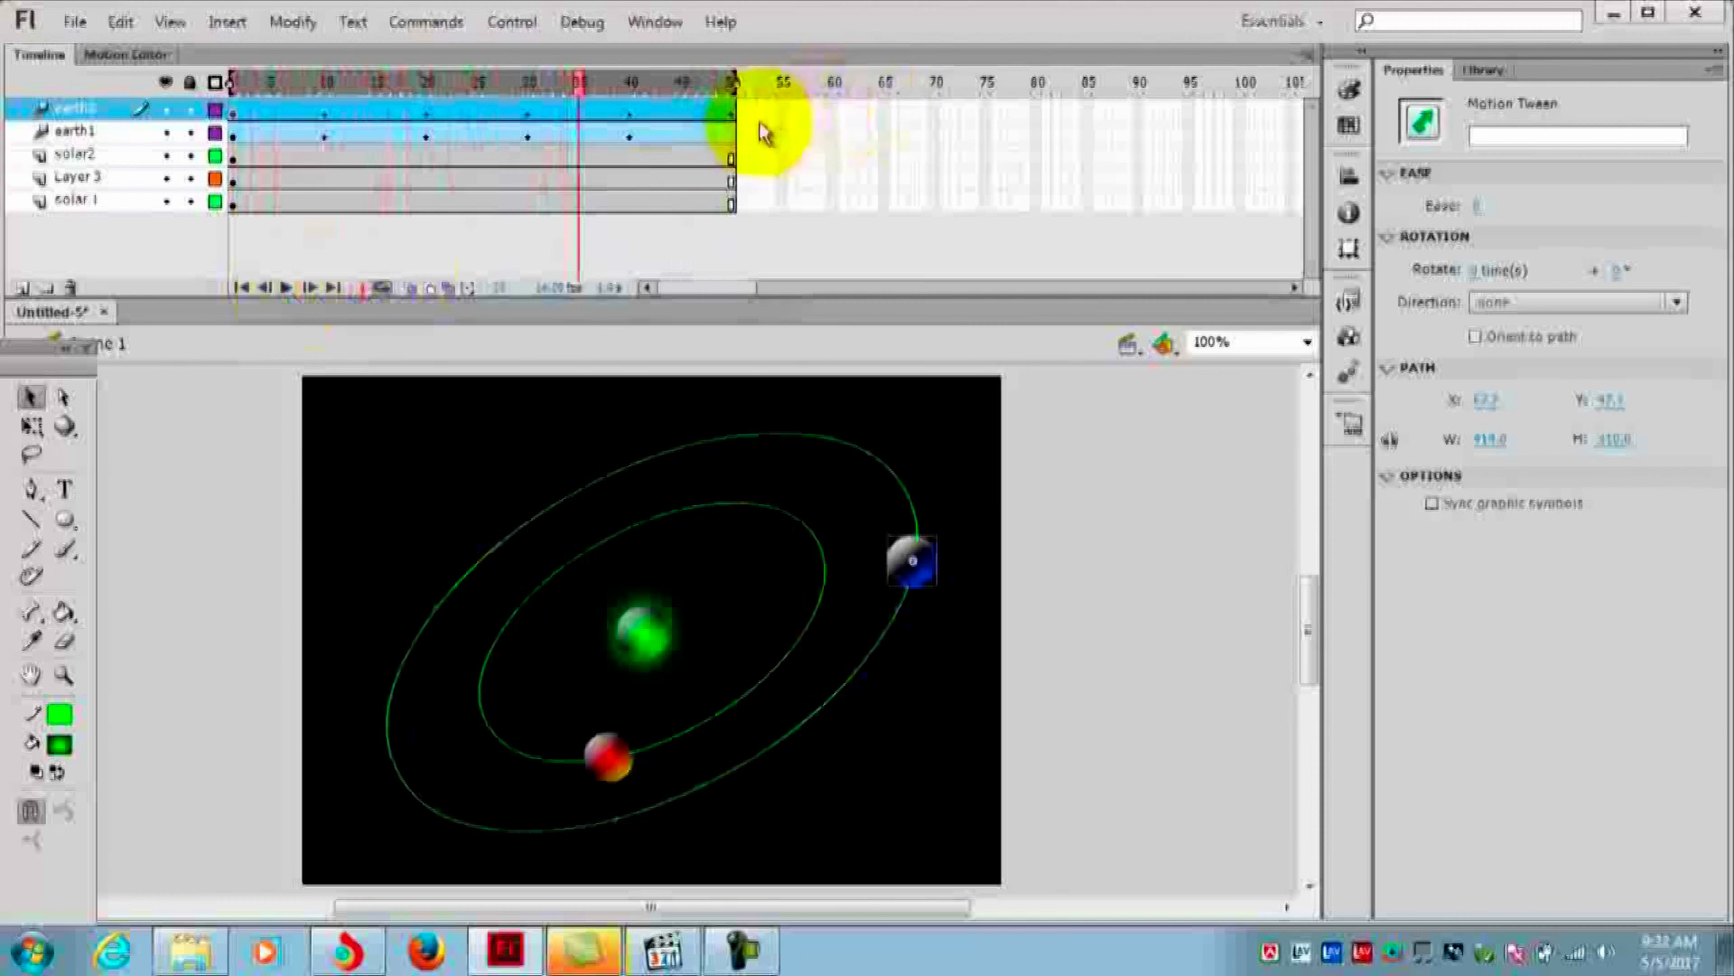
Stretch the blue and red planet tweens to end at frame 100
click(698, 113)
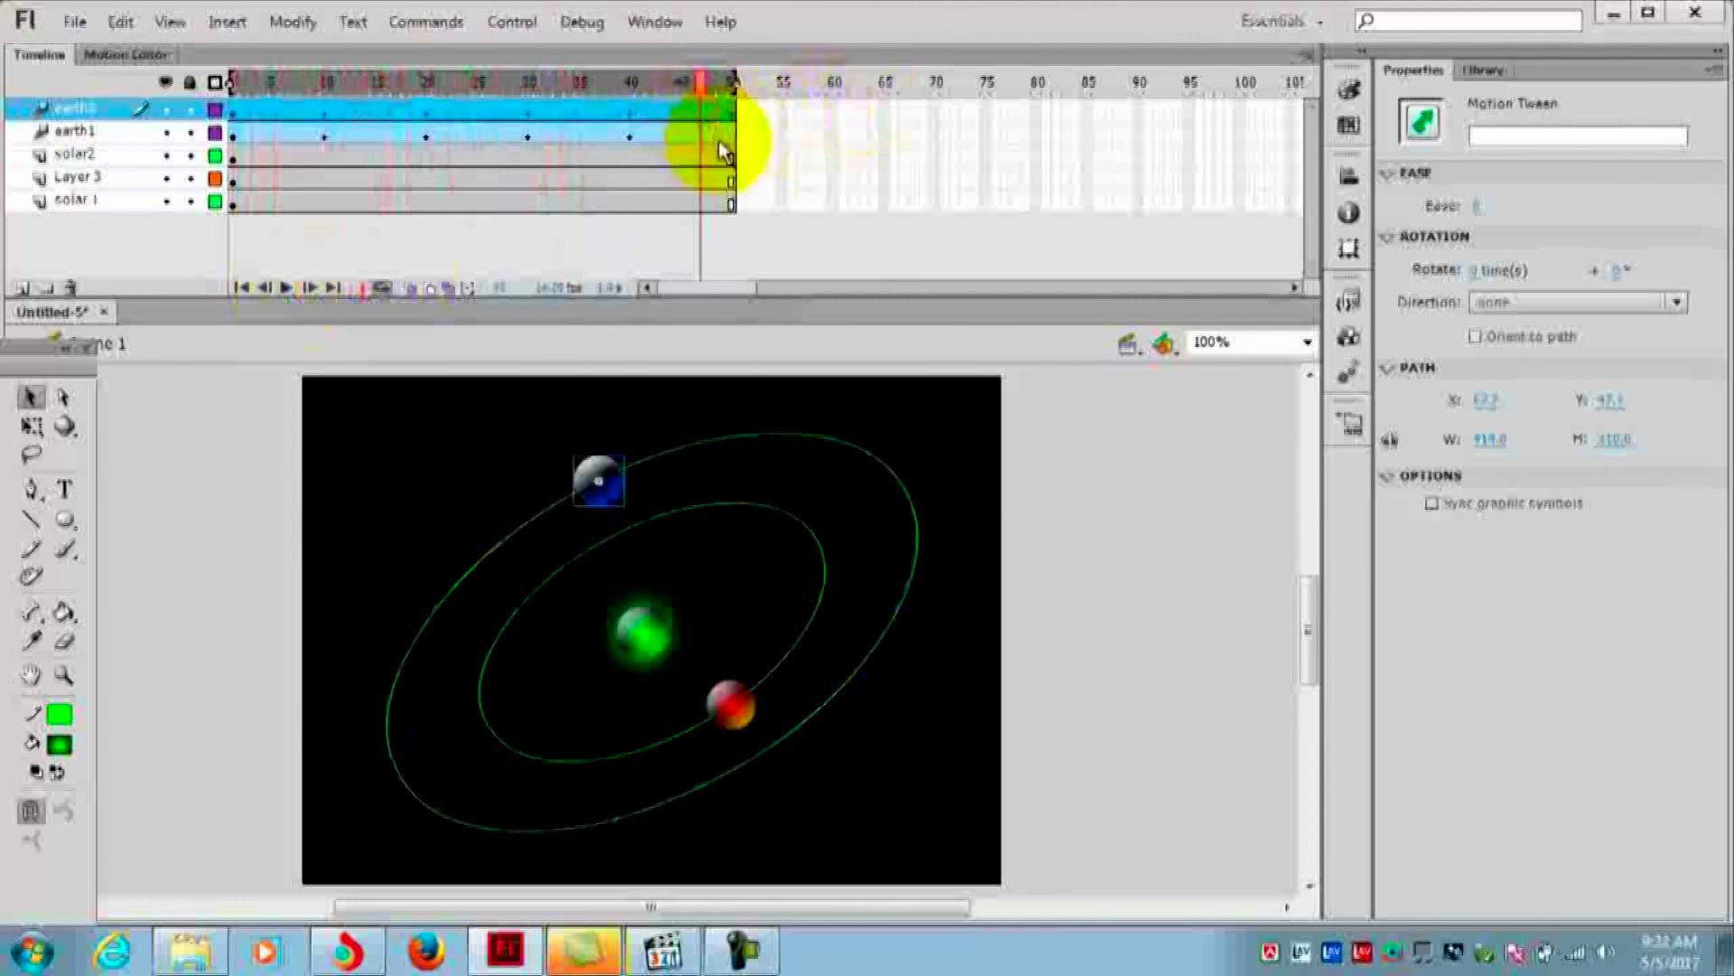
click(721, 136)
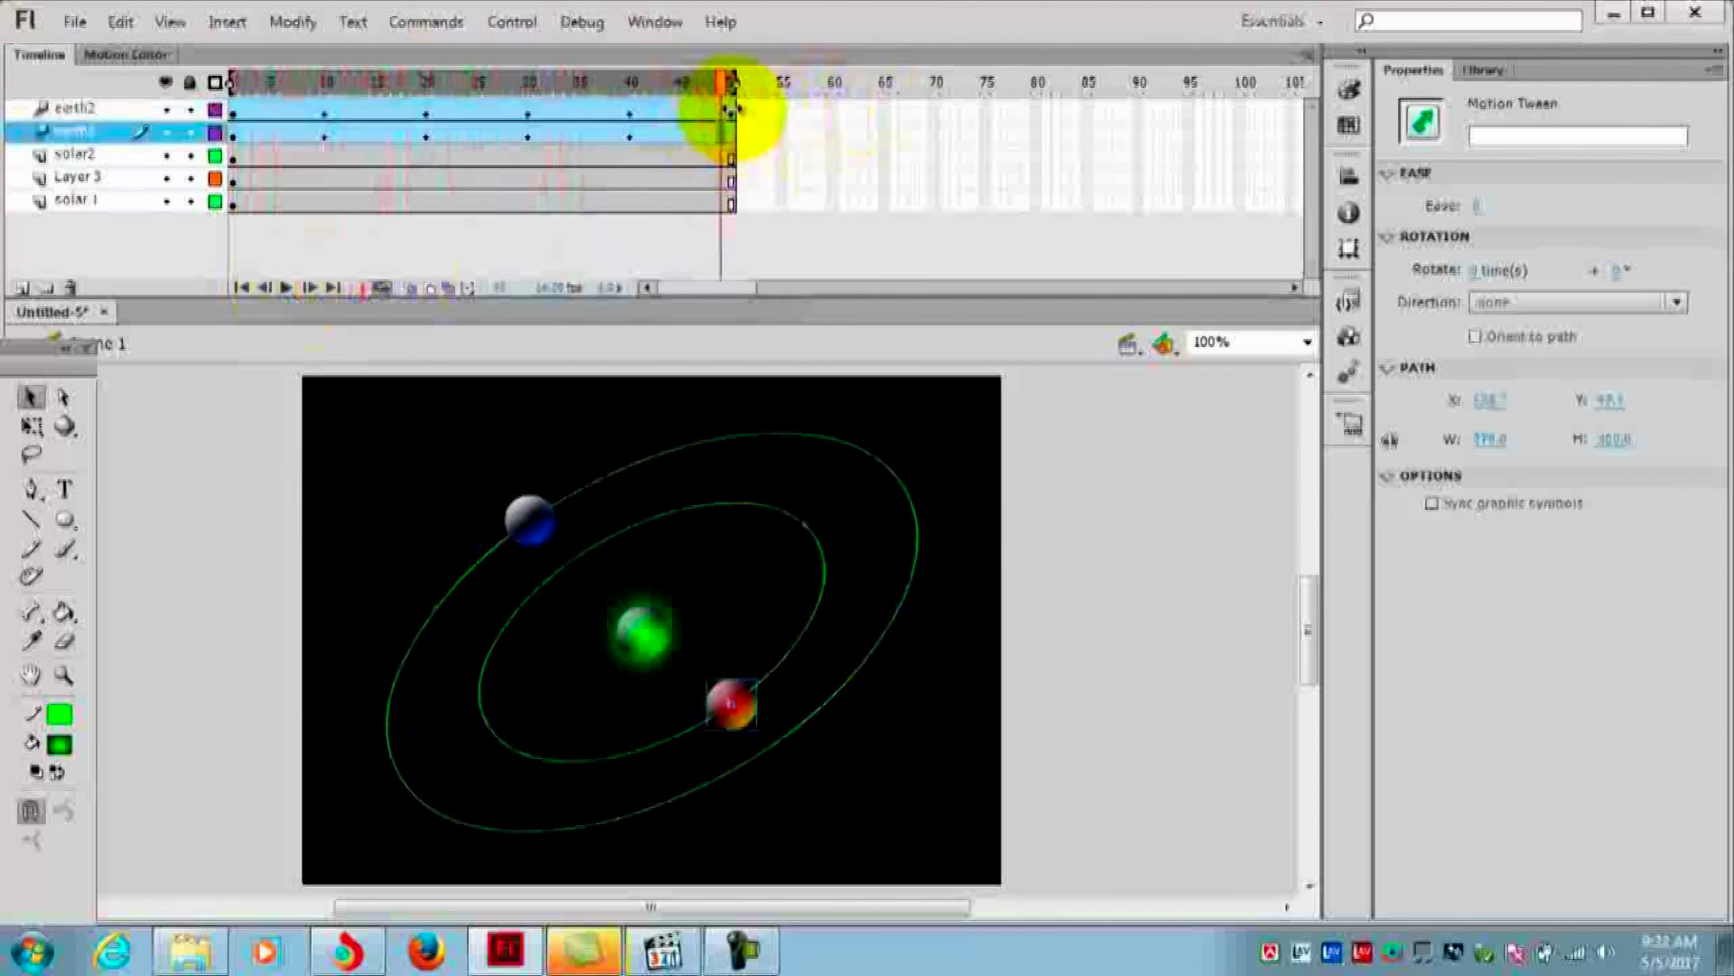
click(731, 109)
drag(766, 107, 1245, 106)
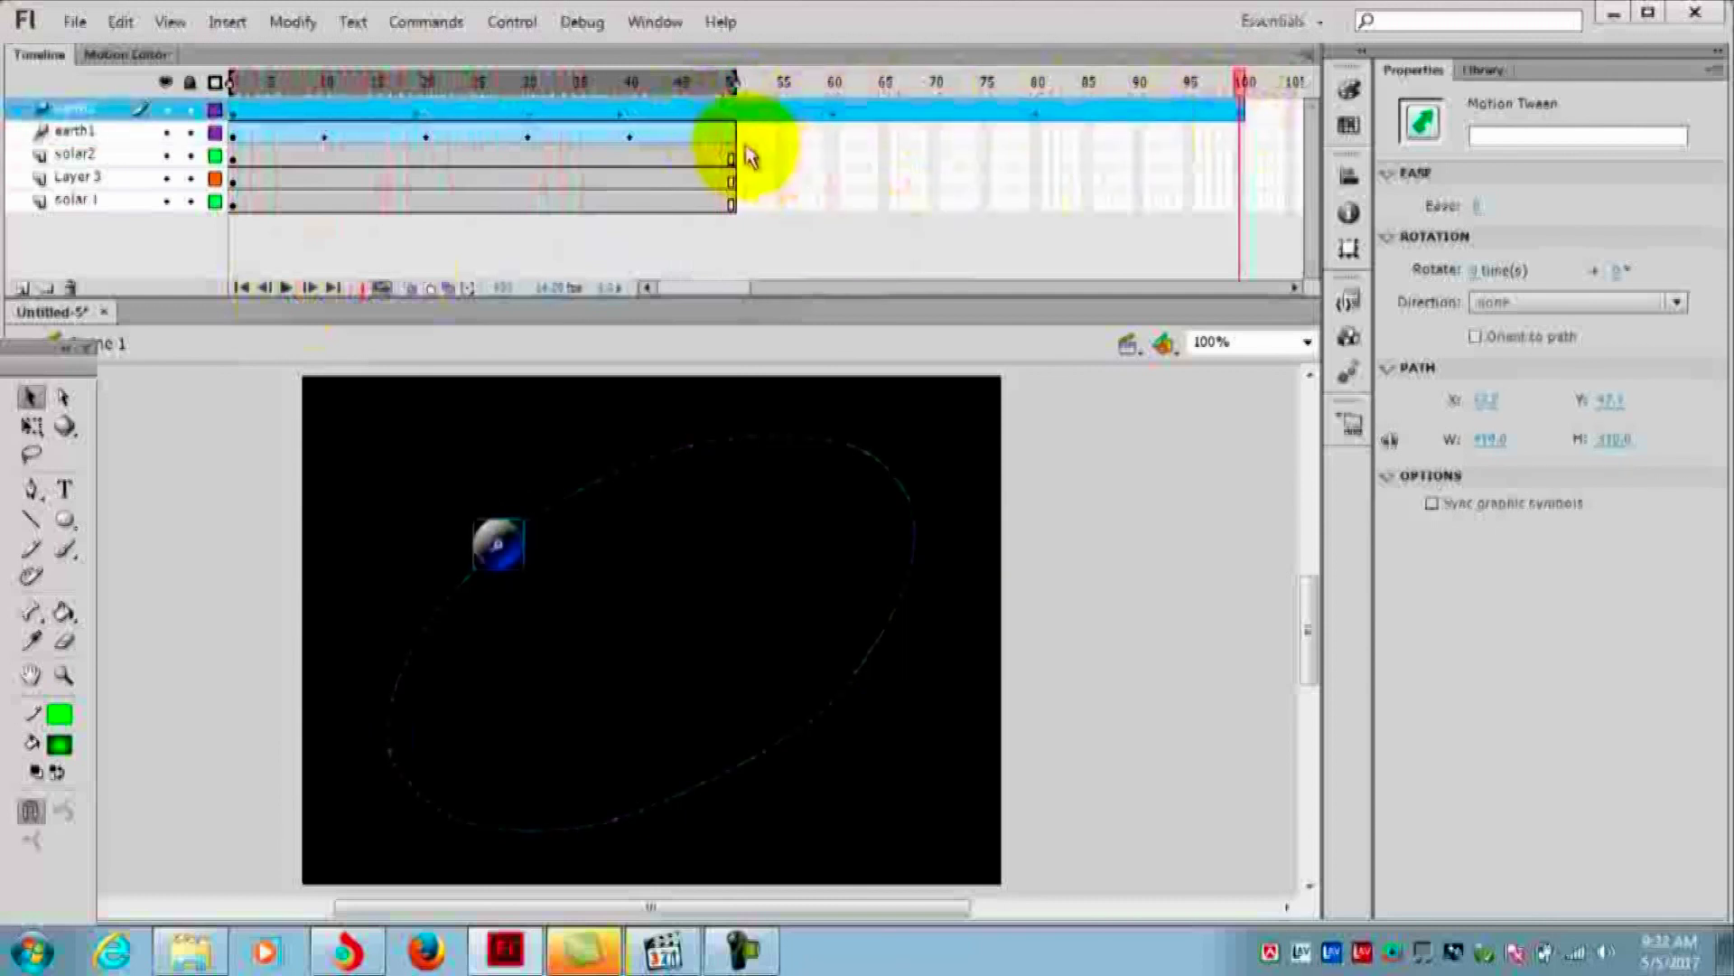
mouse_move(739, 133)
mouse_down()
mouse_move(1249, 137)
mouse_move(1234, 145)
mouse_up()
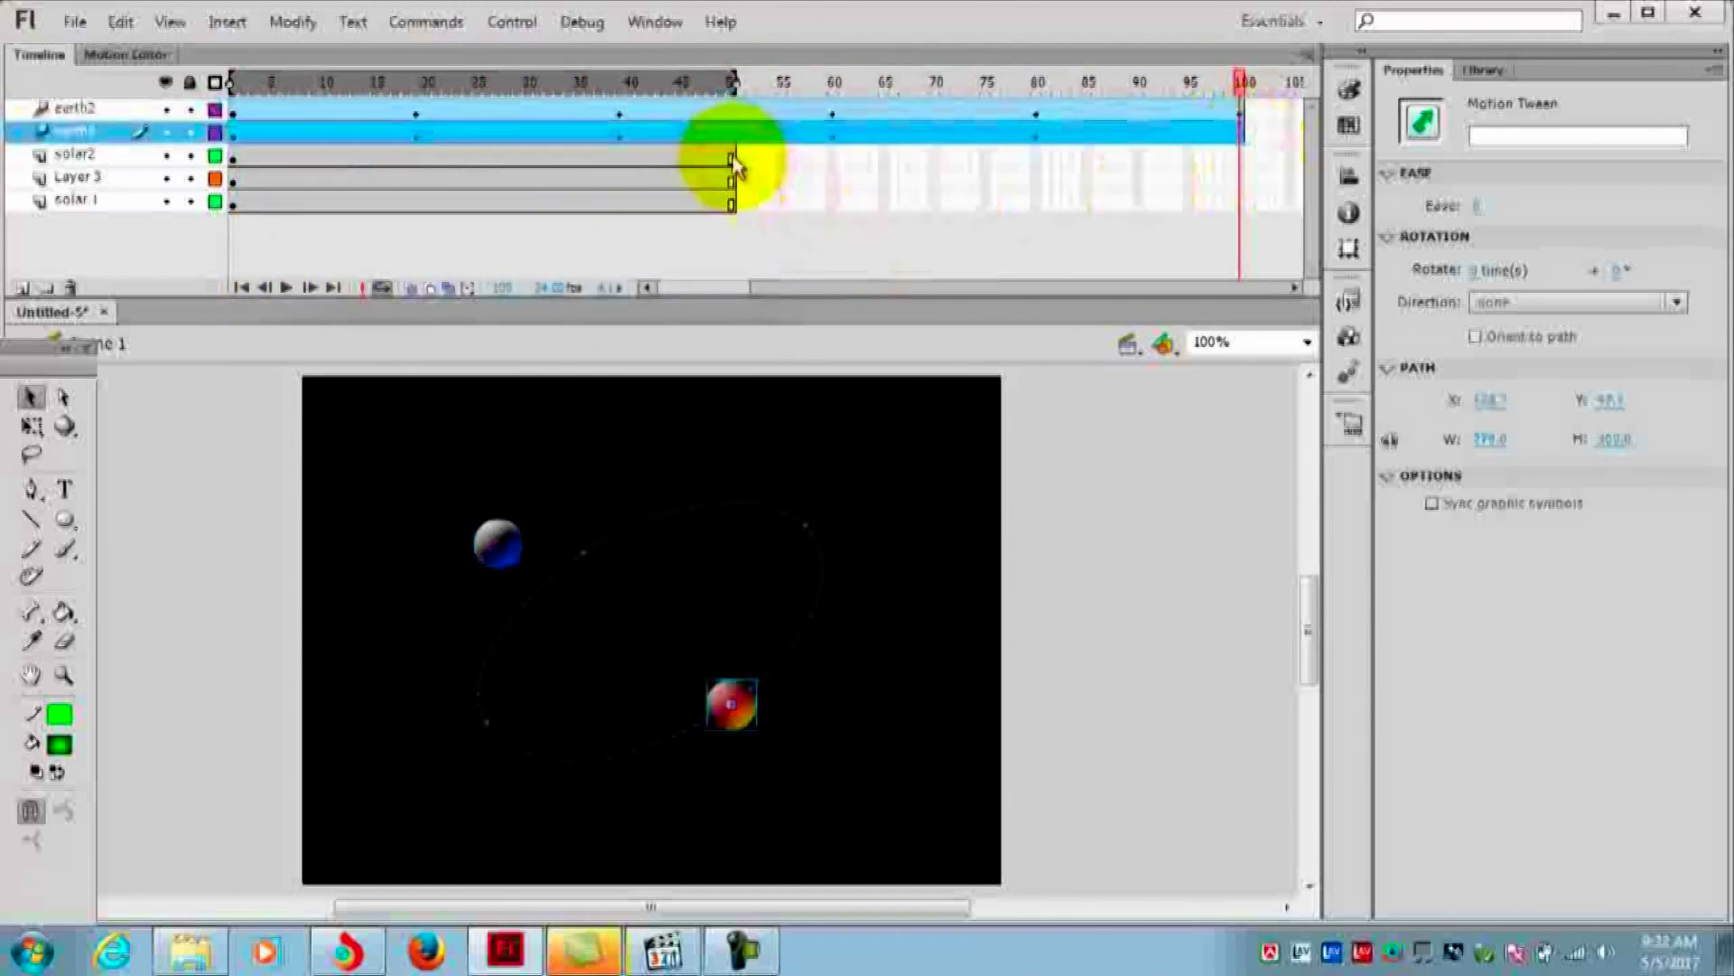
Extend the sun and orbit layers to frame 100 with F5 and play the result
click(732, 159)
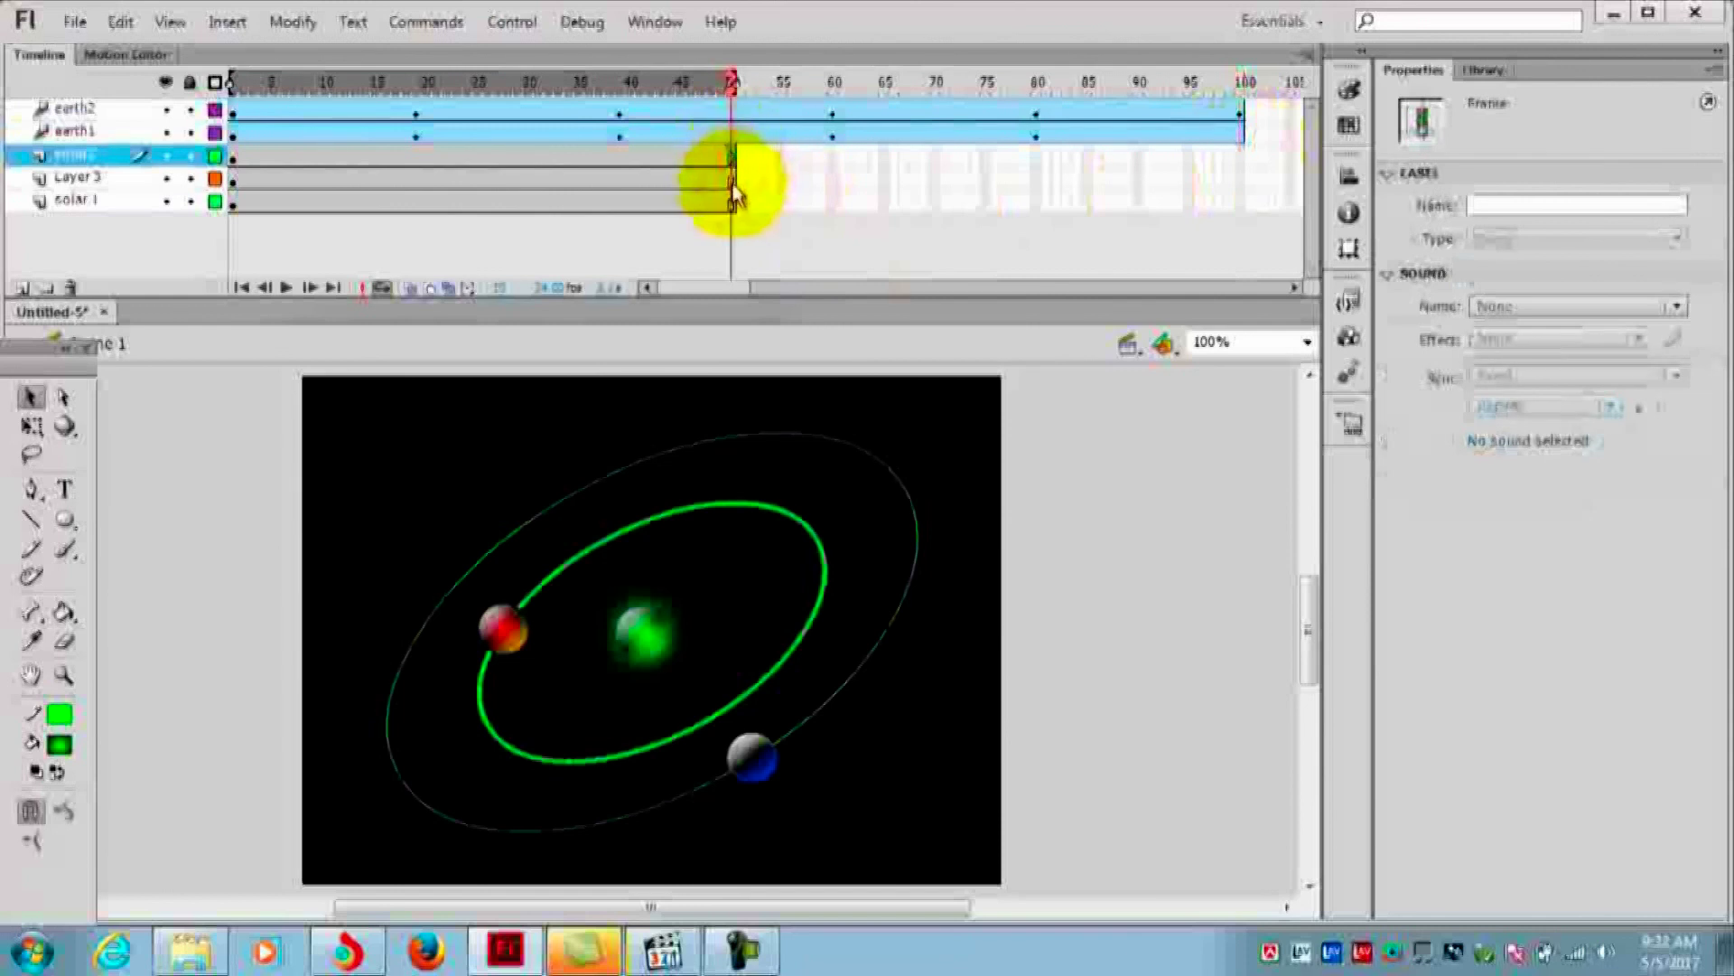
click(734, 179)
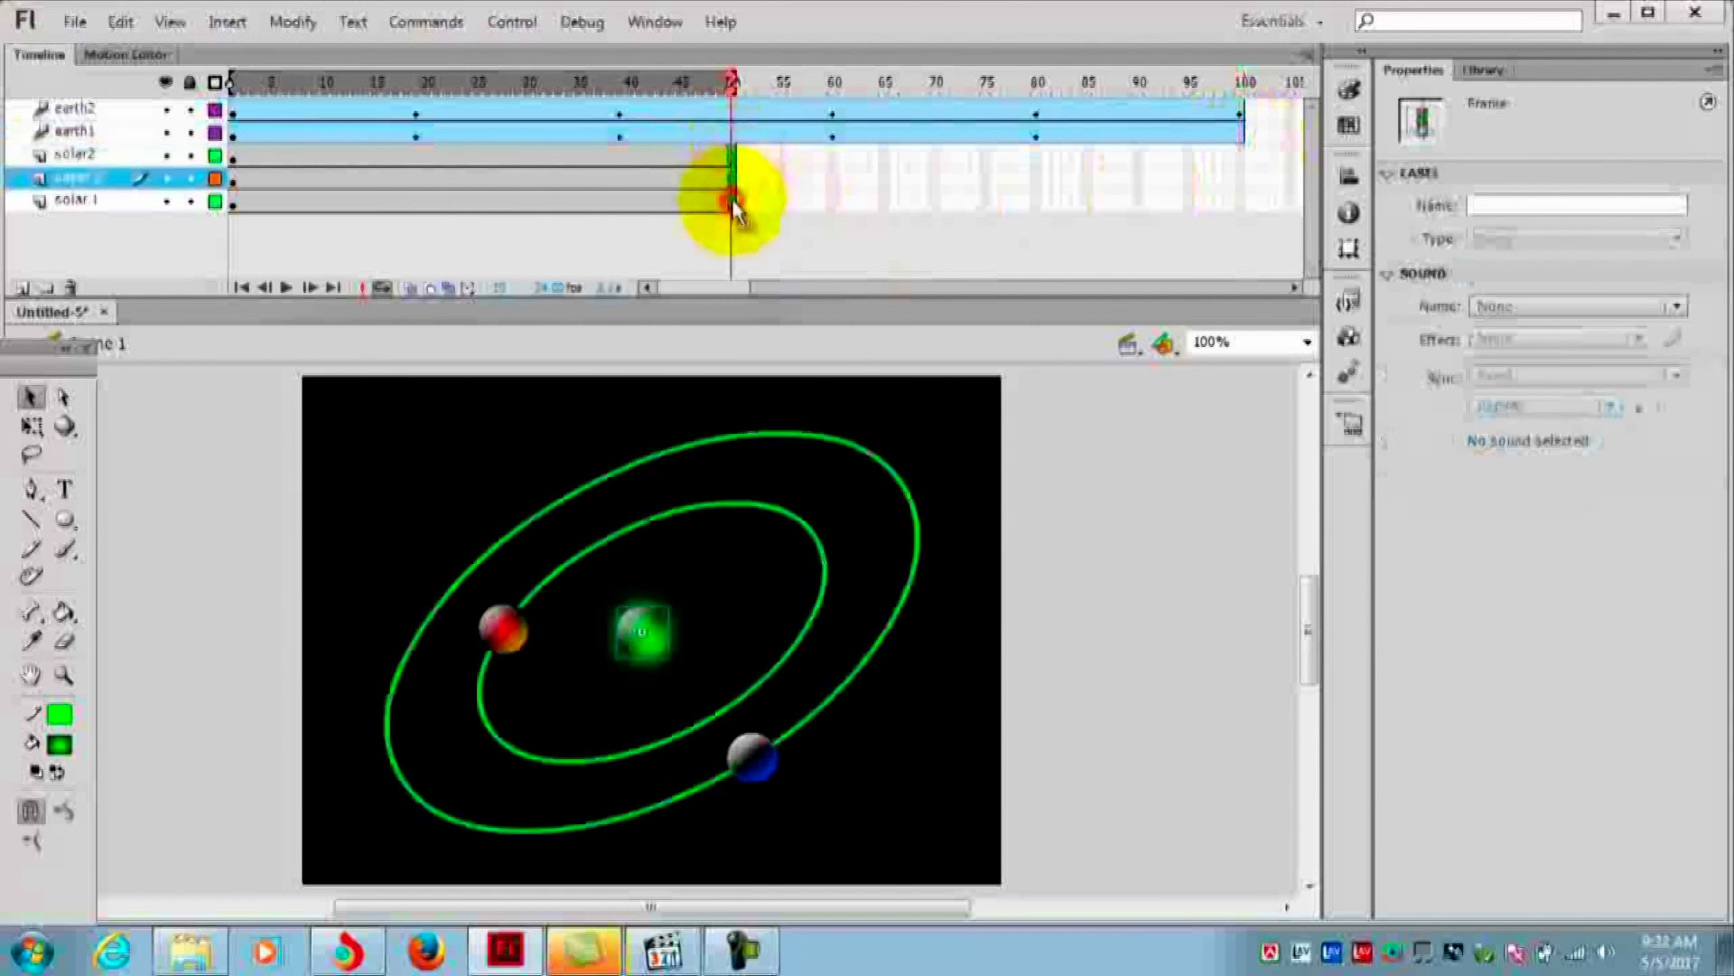
drag(734, 207, 1241, 212)
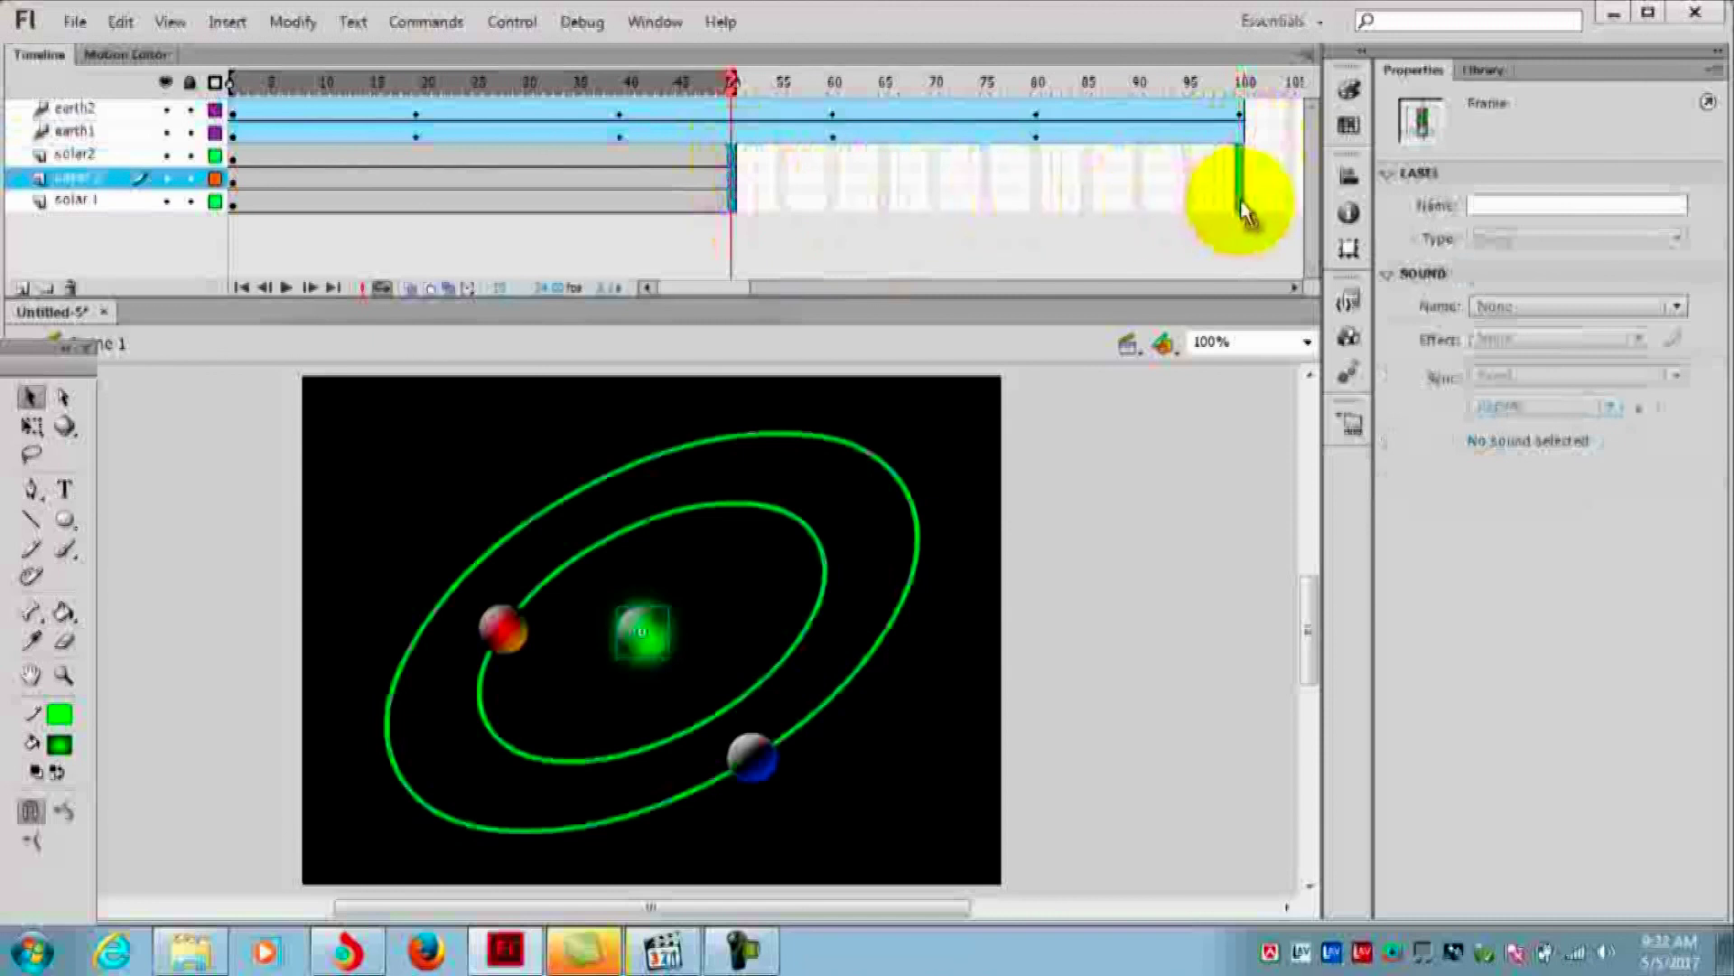
key(F5)
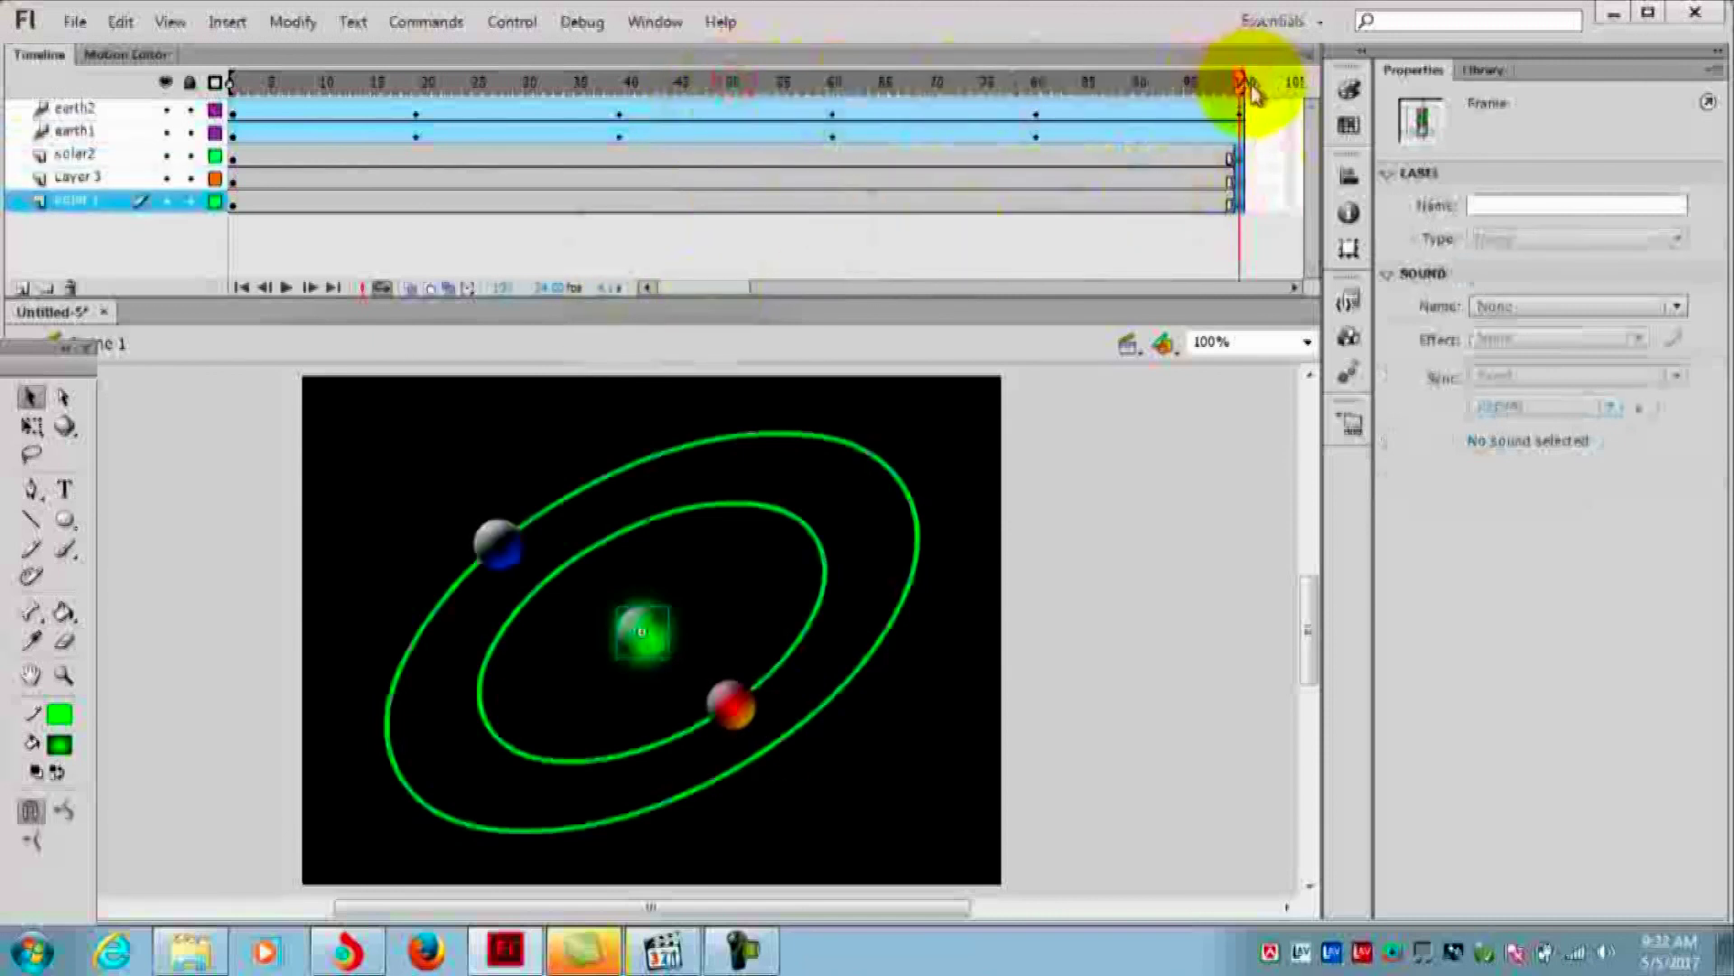
click(287, 287)
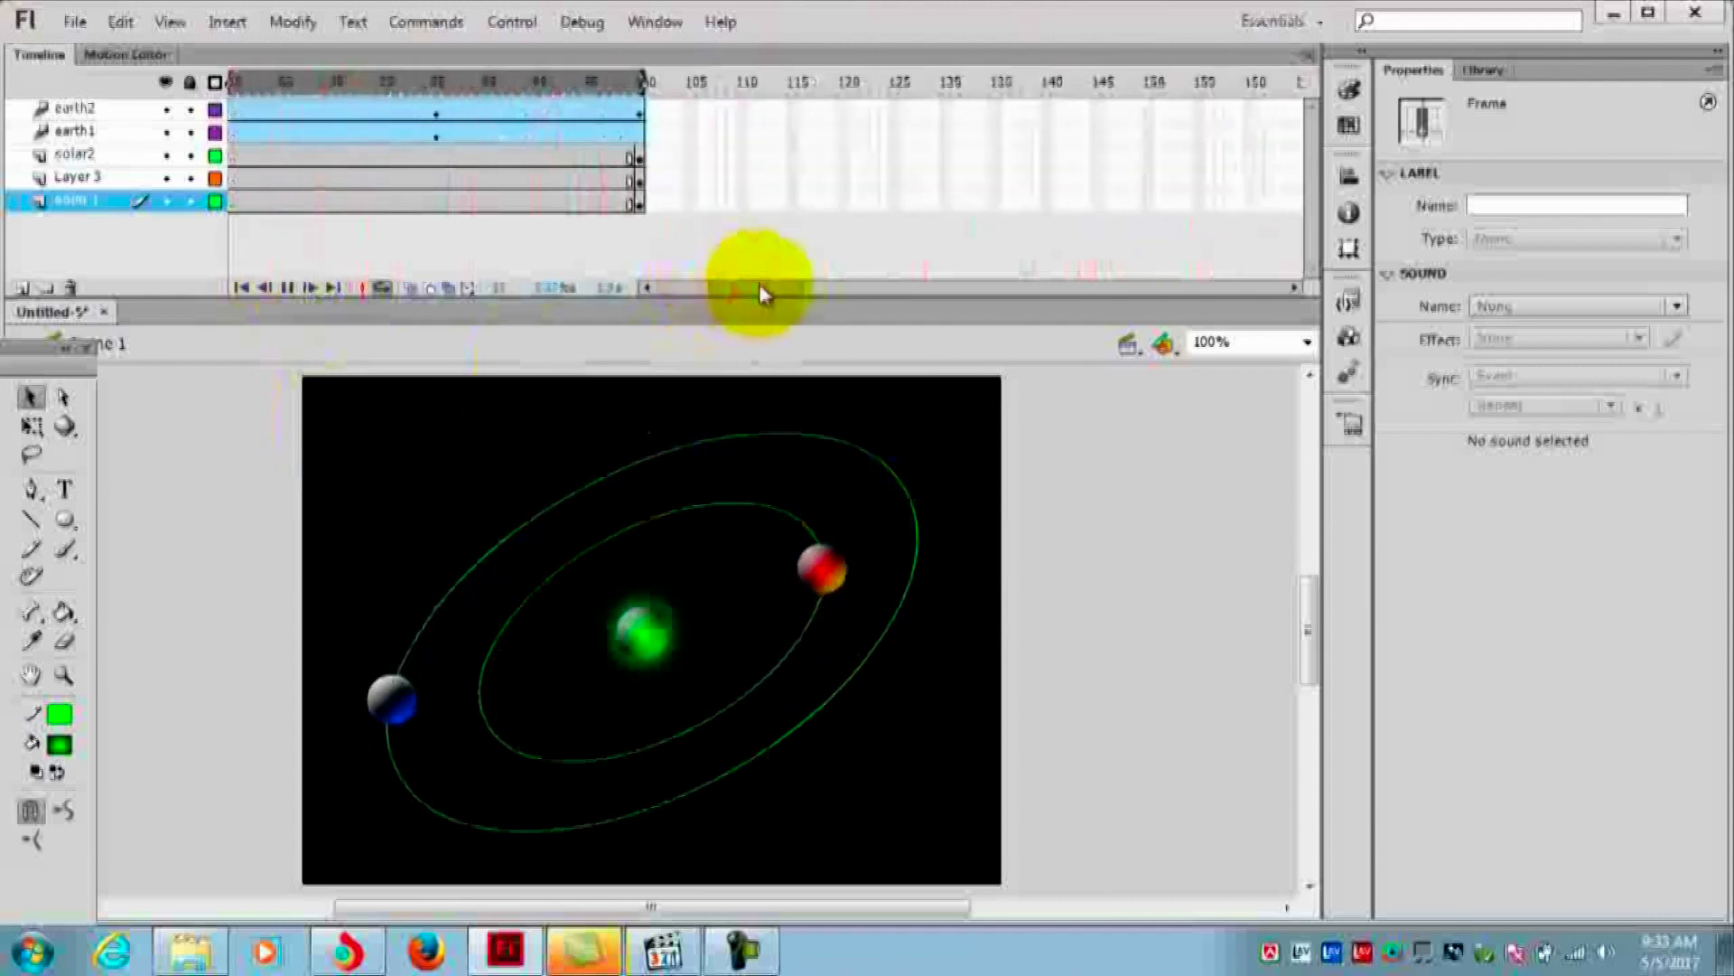
click(287, 289)
drag(690, 289, 768, 288)
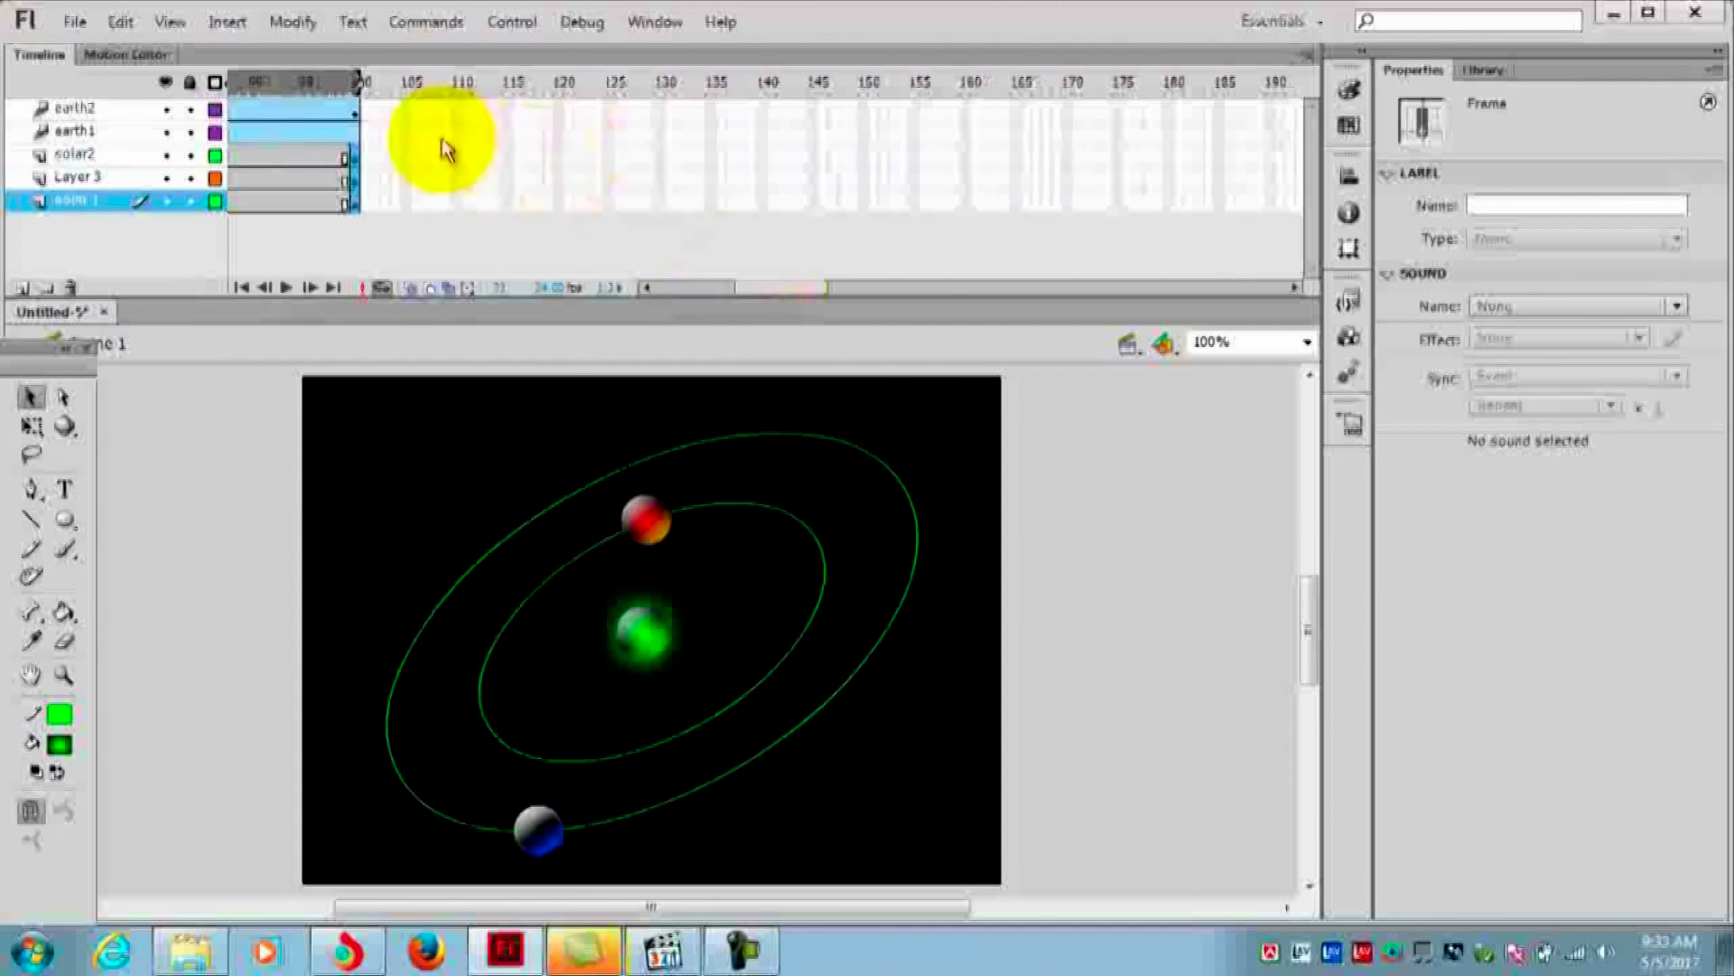
drag(359, 107, 1251, 108)
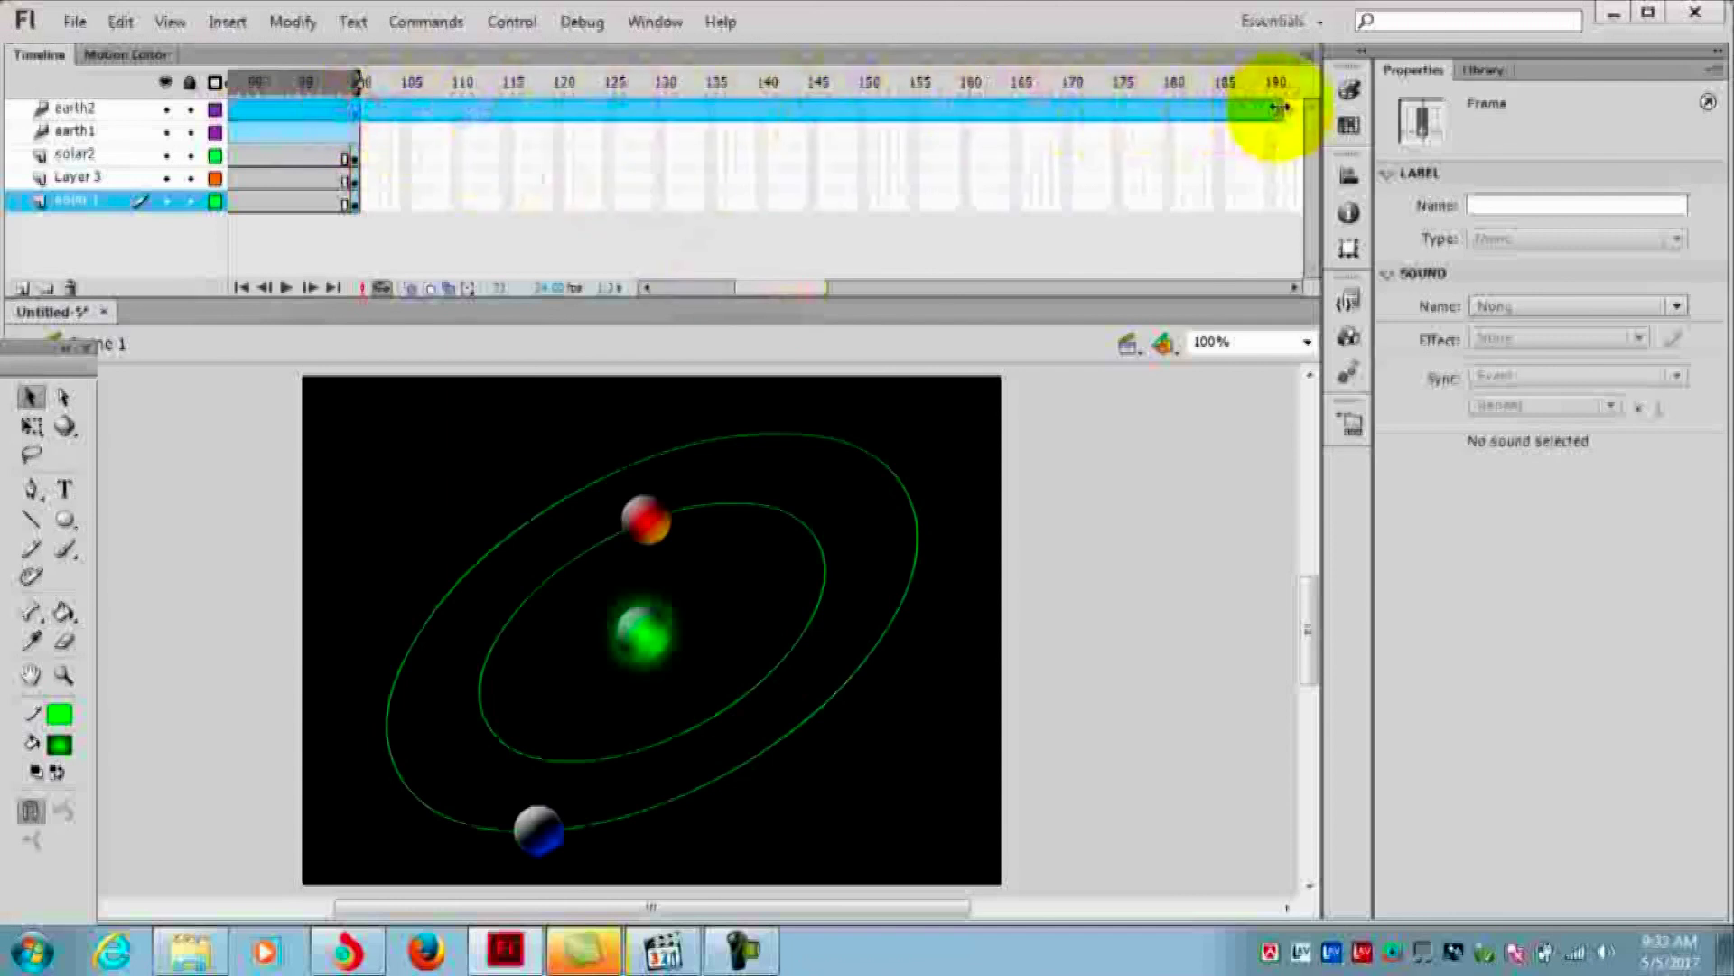
Make the earth2 and earth1 planet tweens both end at frame 200
drag(1296, 107, 1123, 112)
click(1121, 112)
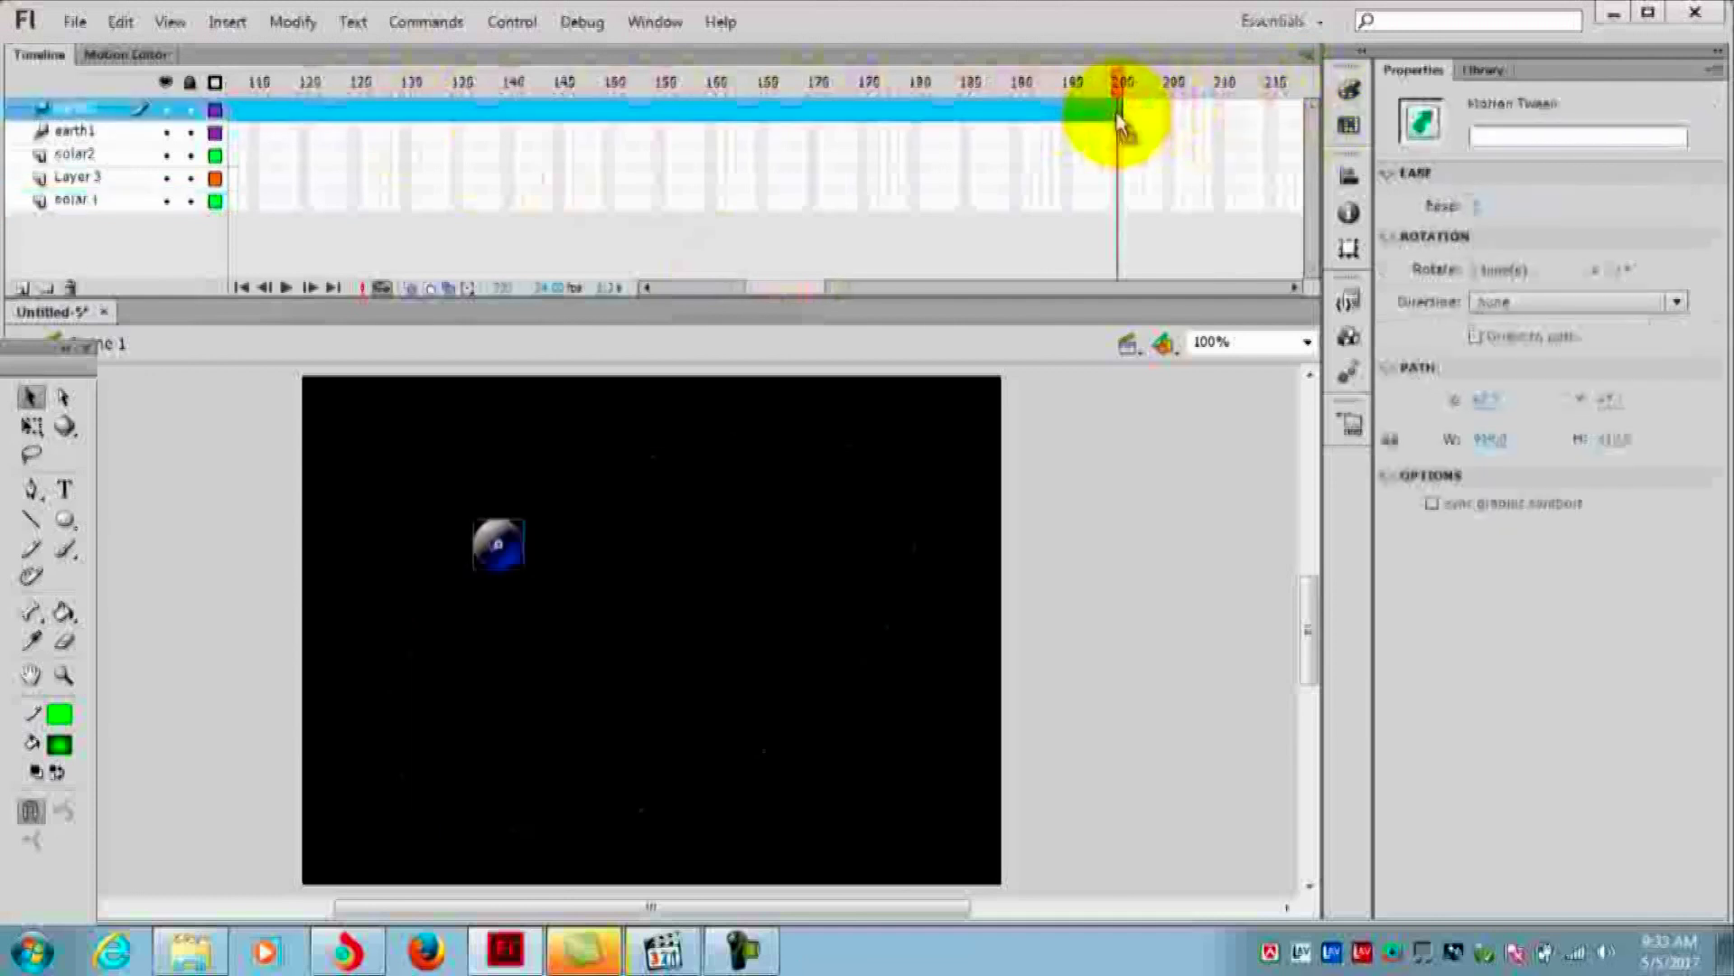
drag(767, 285, 755, 289)
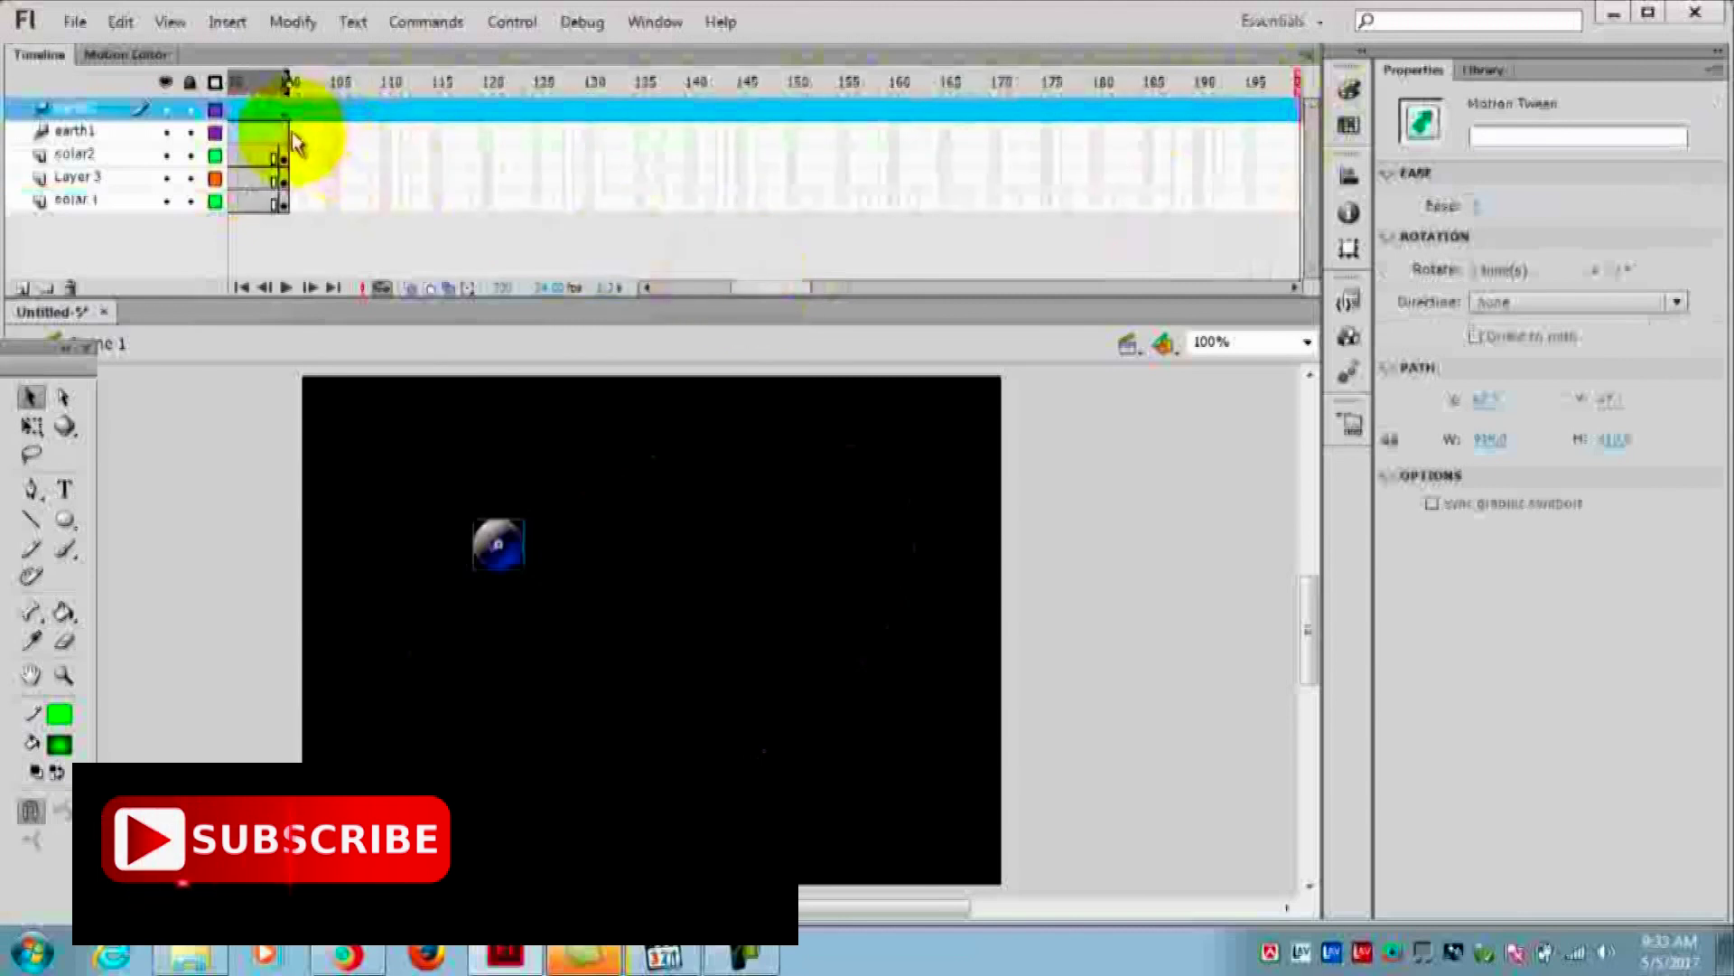
drag(286, 135, 1242, 148)
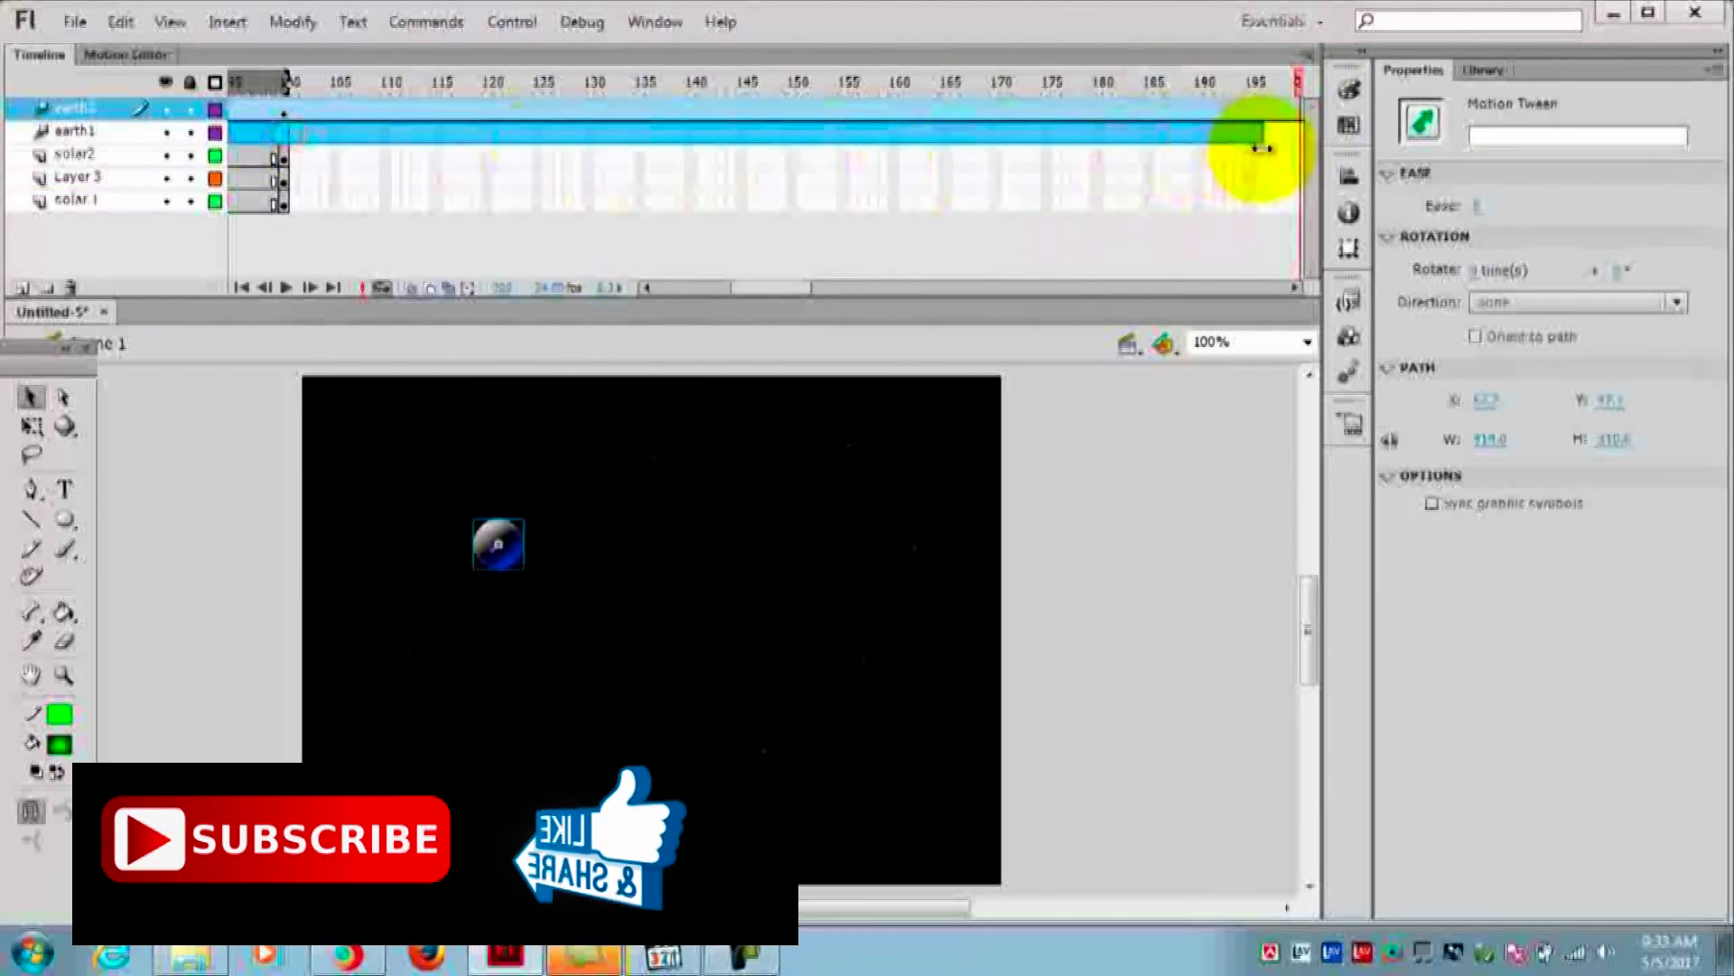
drag(1243, 147, 1096, 165)
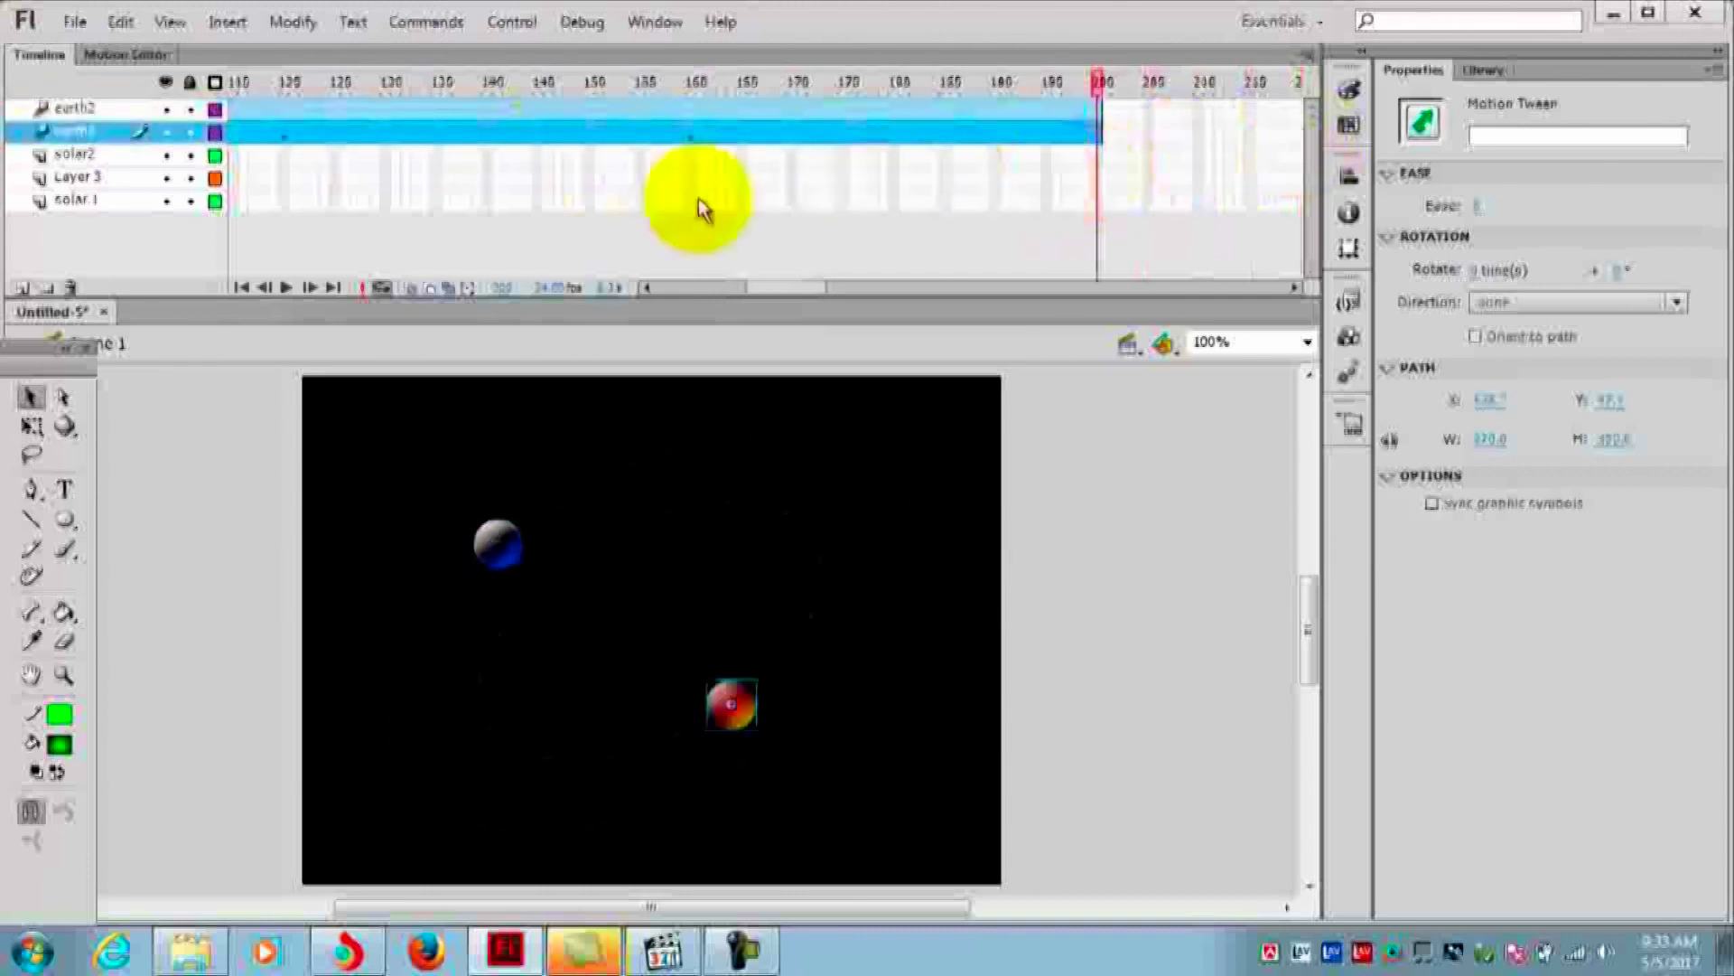
Fill the solar2, Layer 3 and solar1 layers to frame 200 with F5, then replay
click(803, 289)
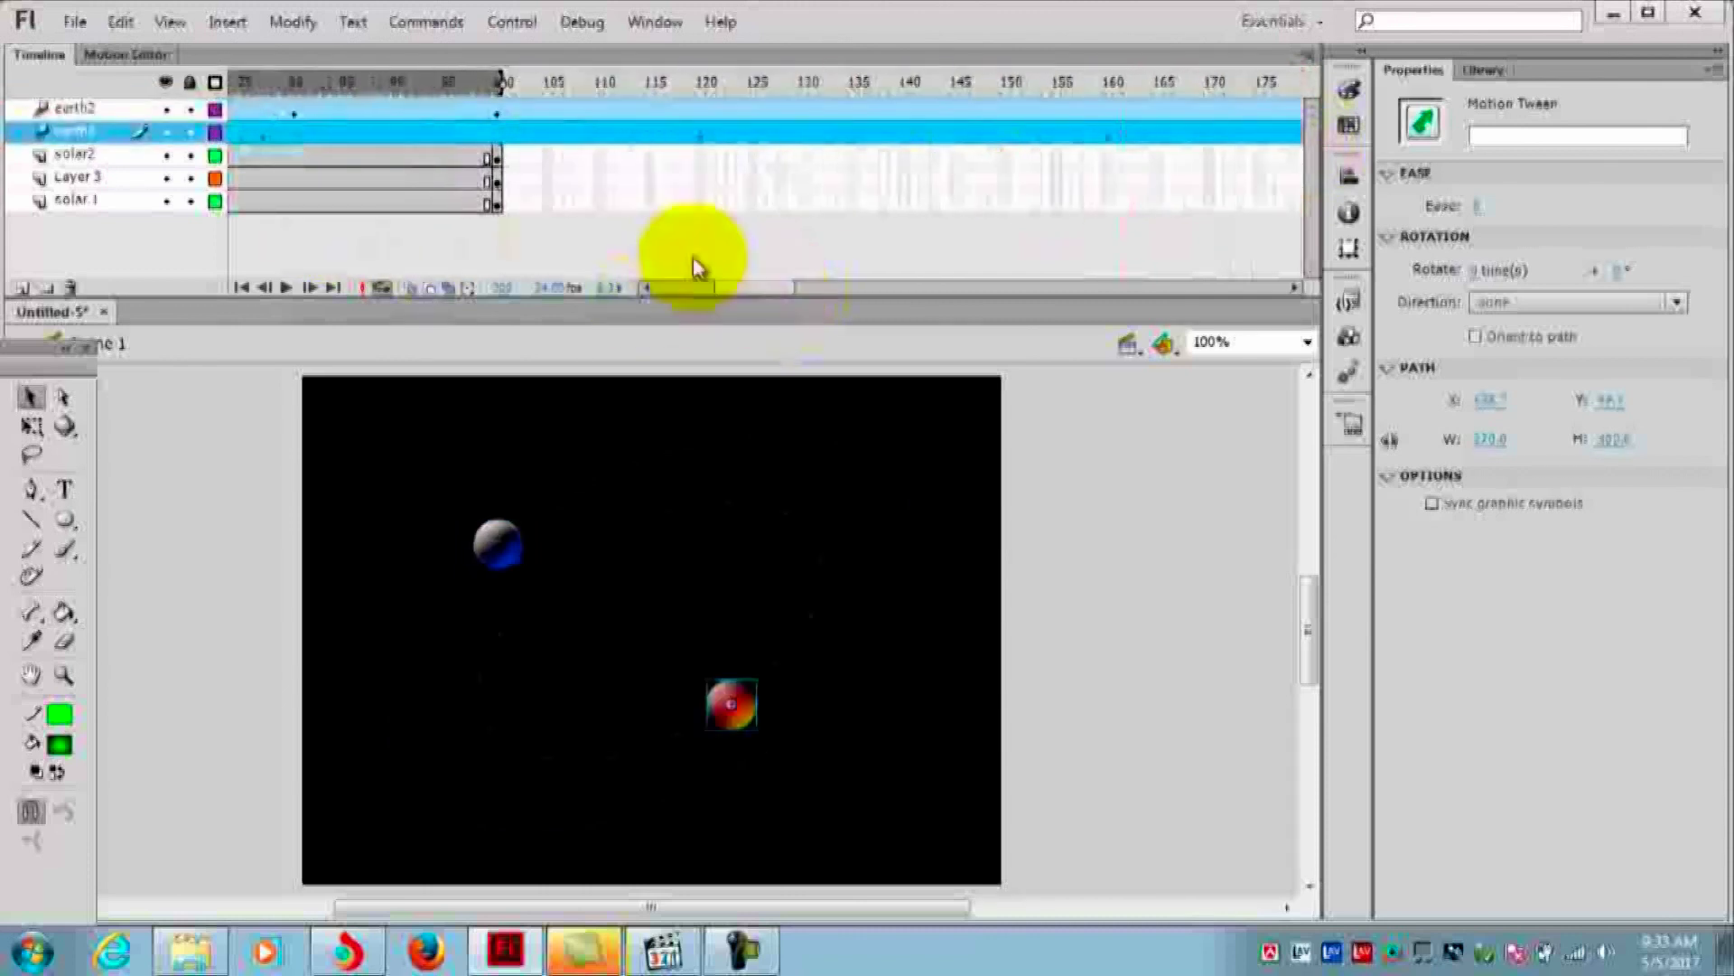
click(495, 161)
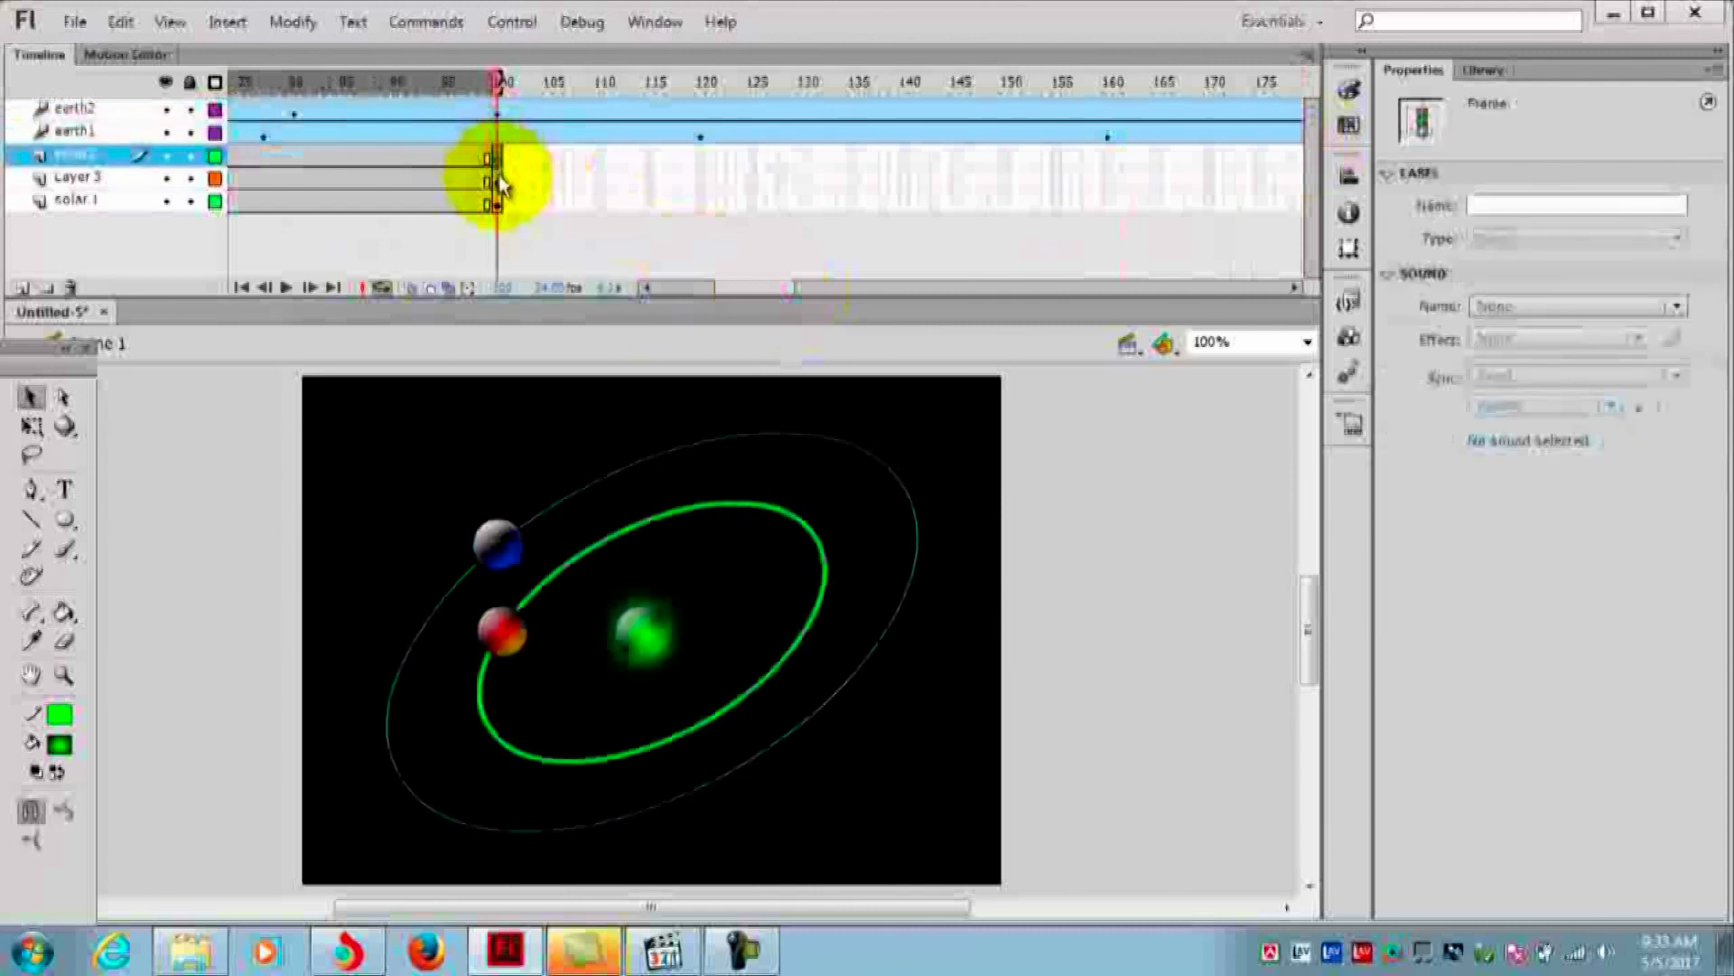
mouse_move(497, 179)
mouse_down()
mouse_move(503, 204)
mouse_move(1316, 187)
mouse_up()
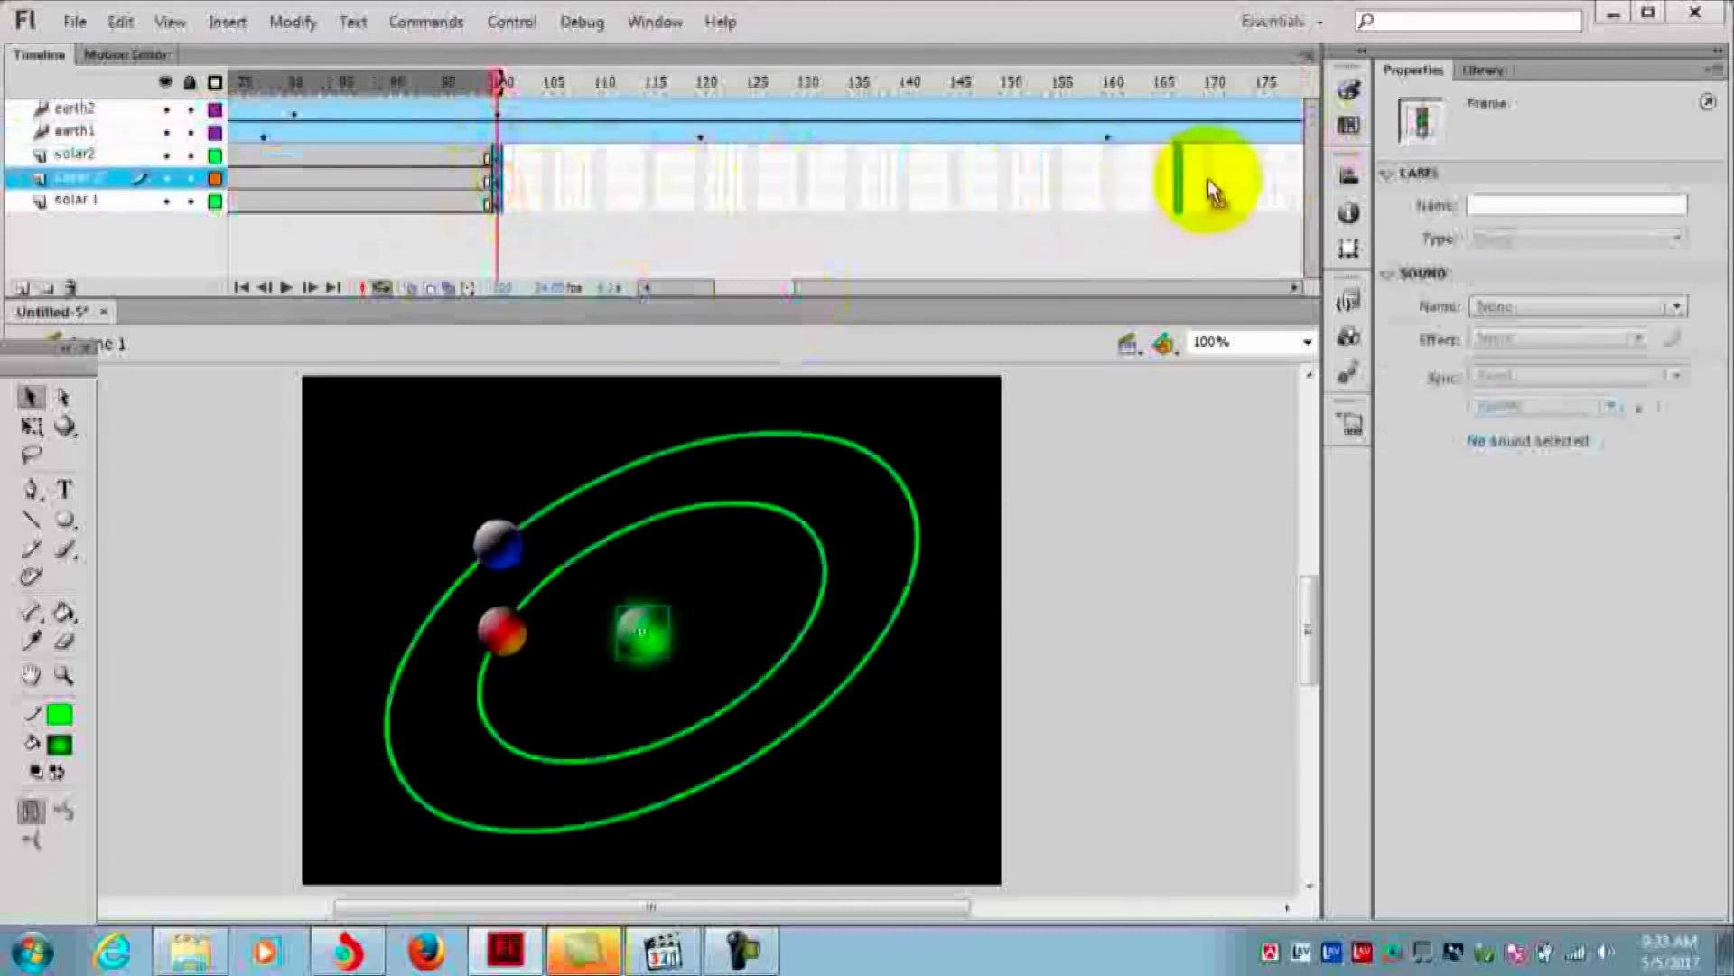
drag(1316, 187, 1069, 190)
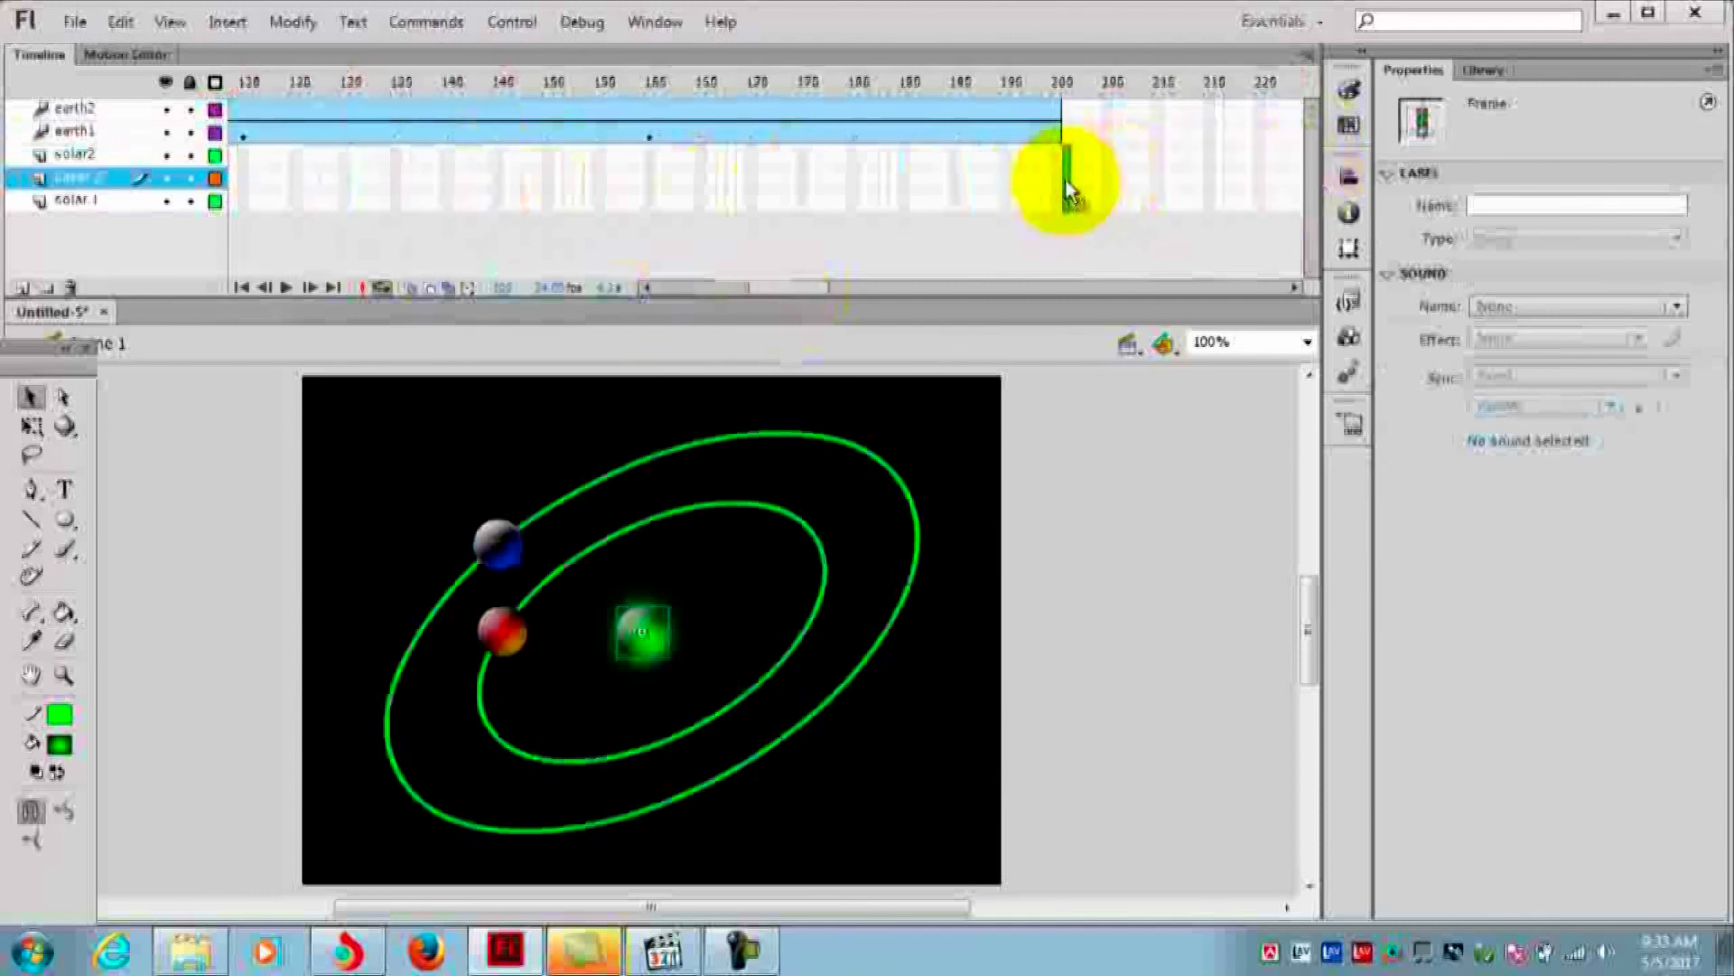
key(F5)
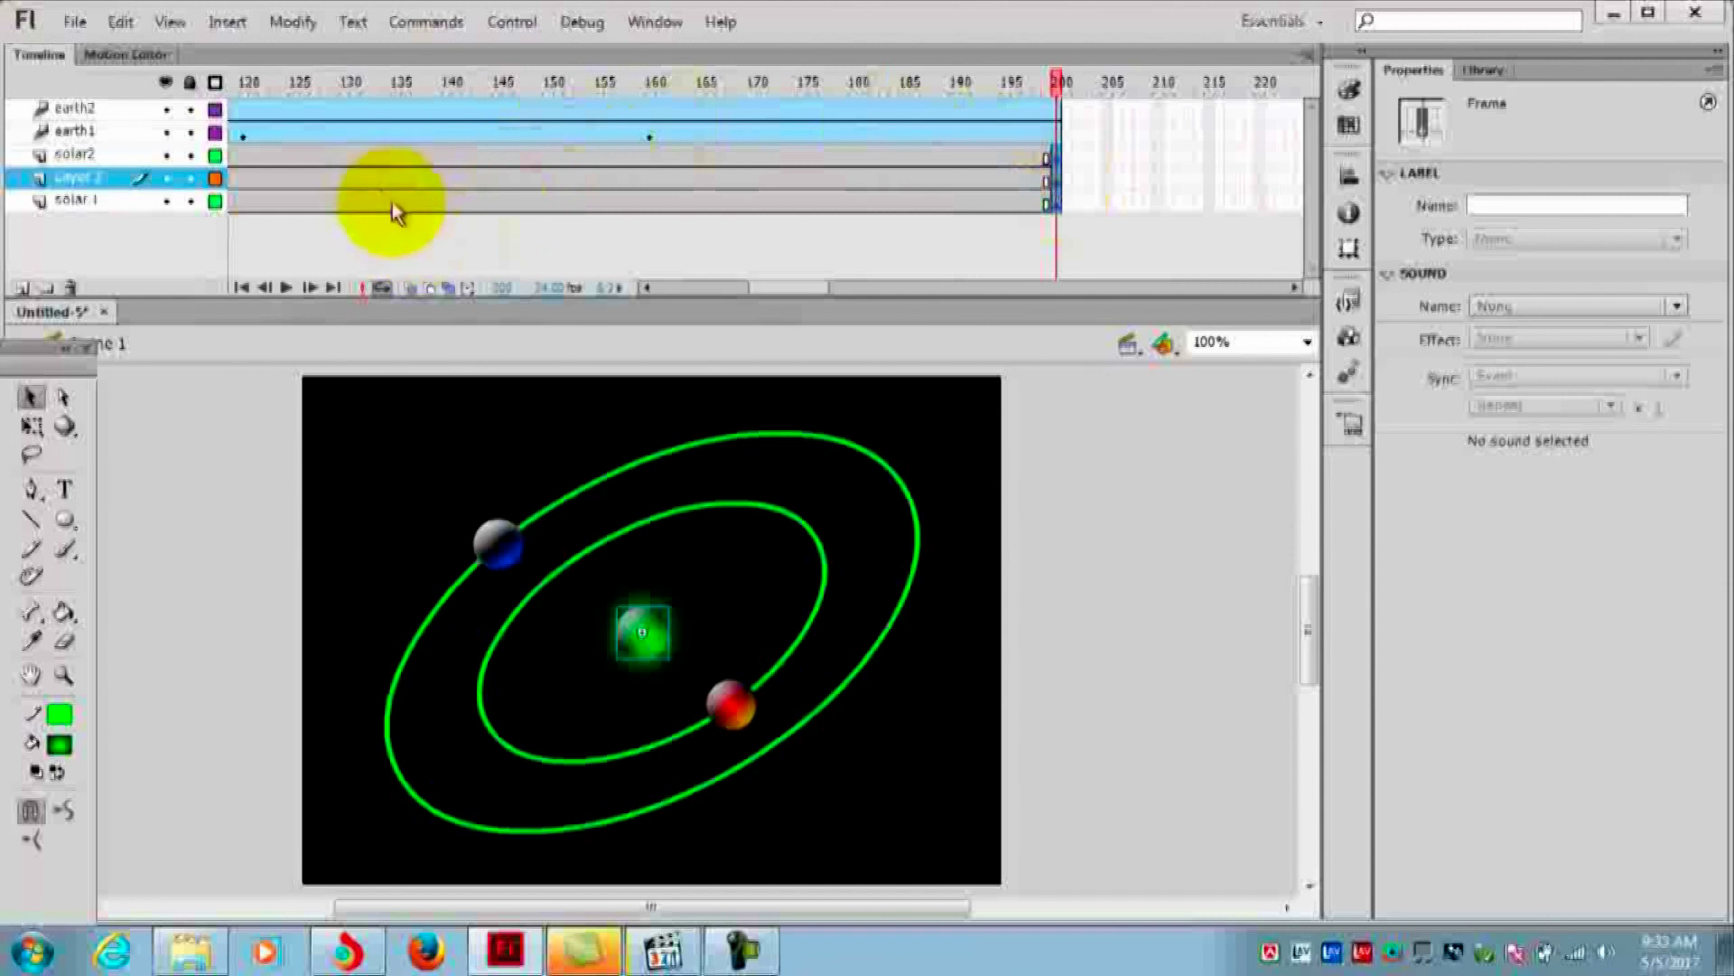
drag(784, 295, 736, 290)
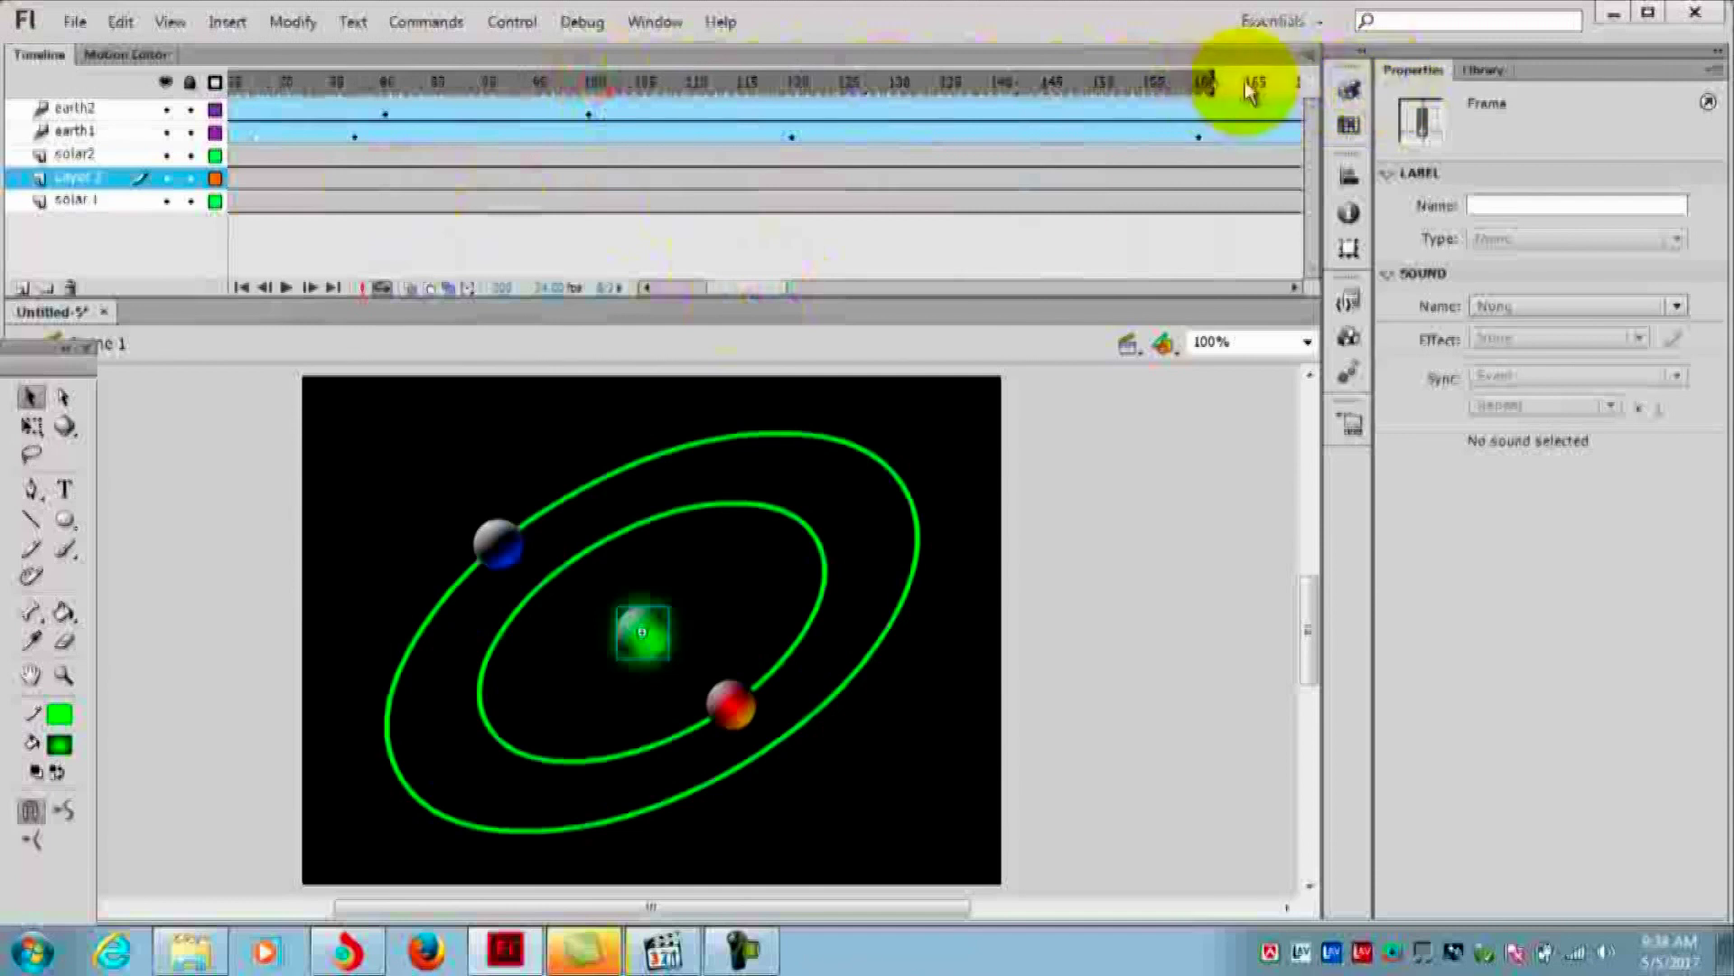
drag(761, 301, 805, 286)
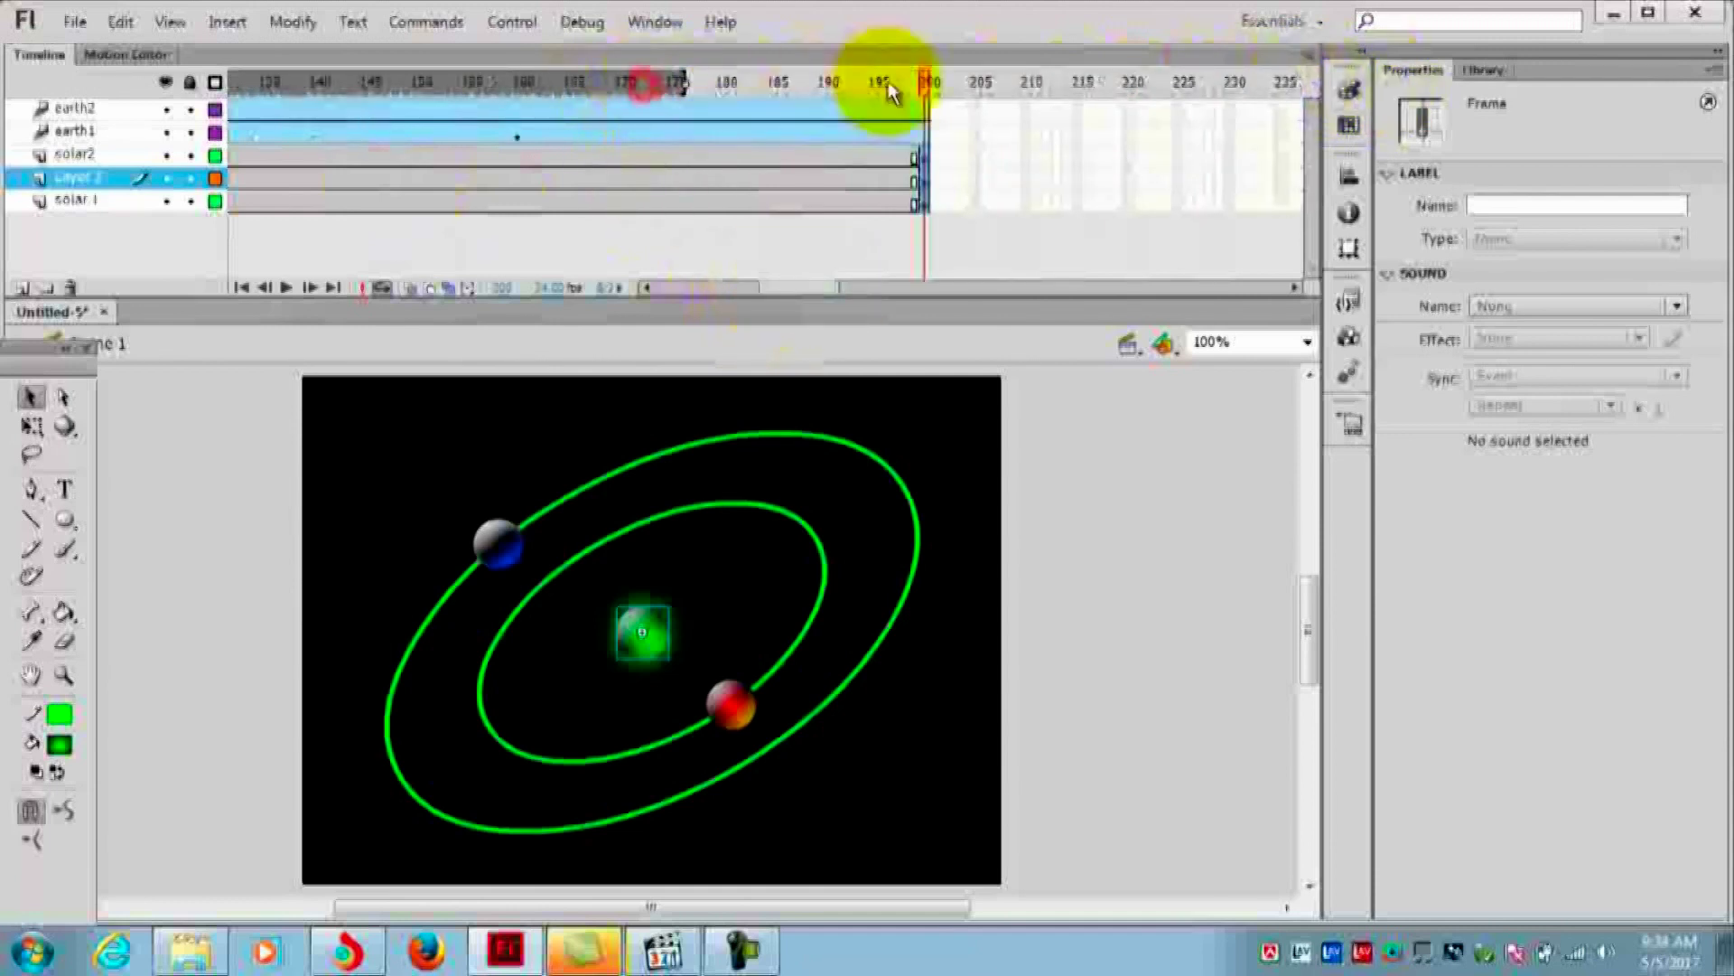
click(289, 289)
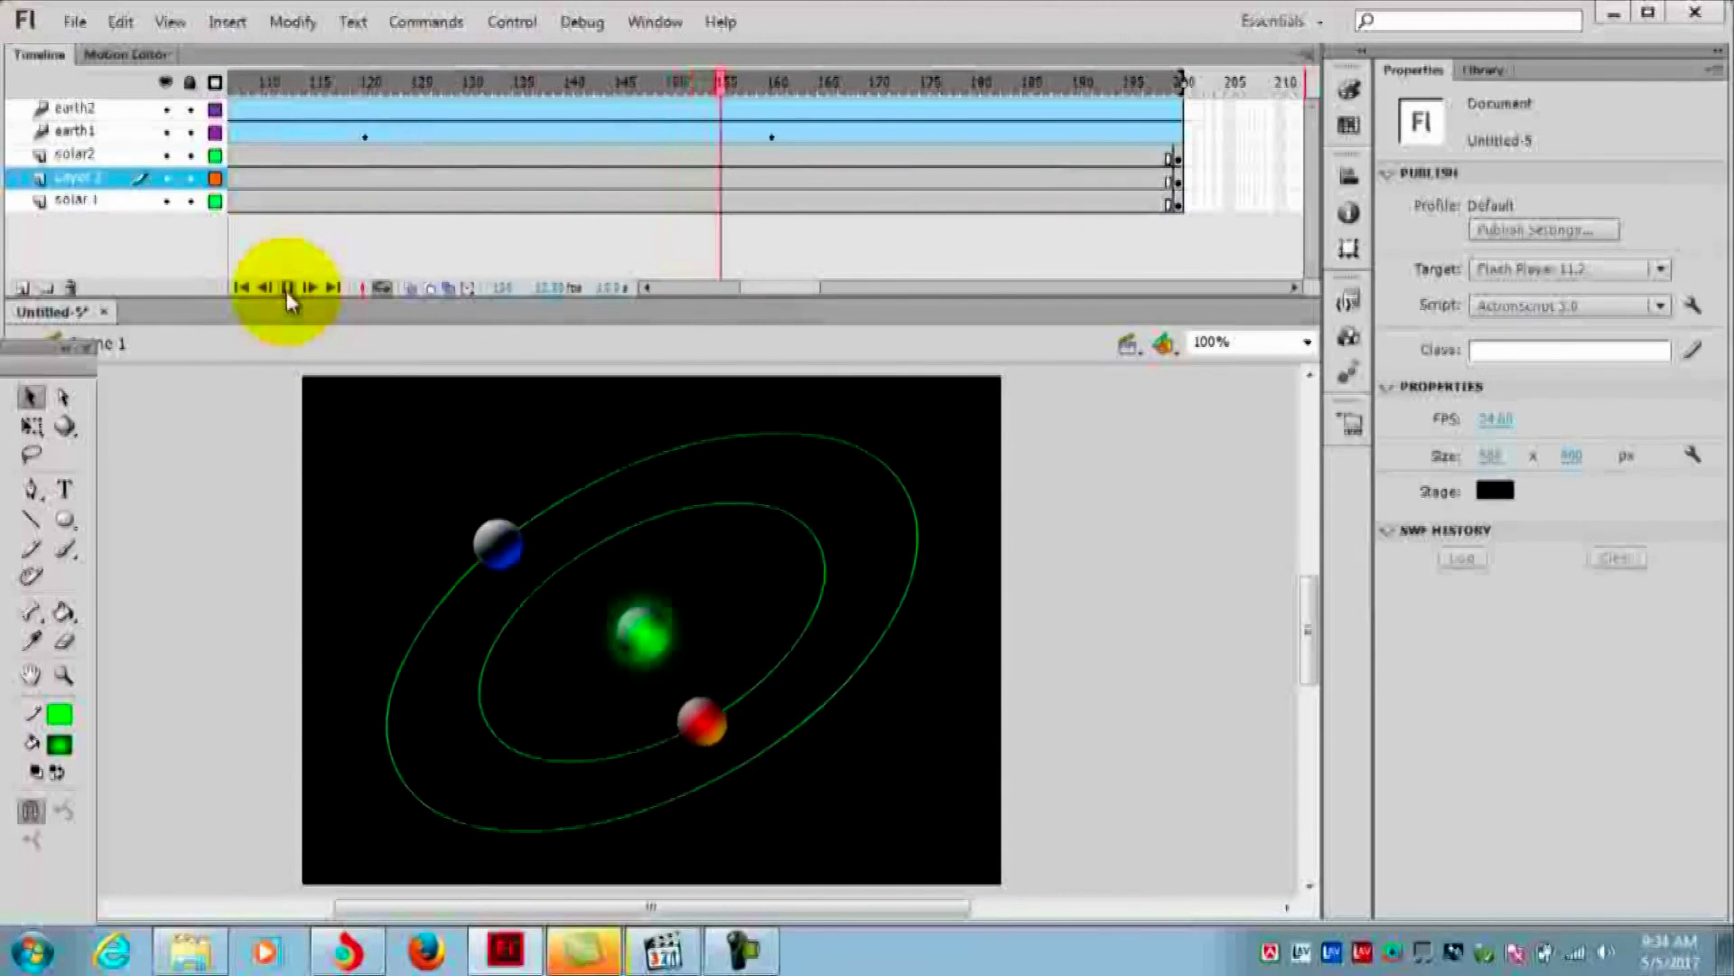
Stop the 200-frame orbit playback around frame 166
click(287, 289)
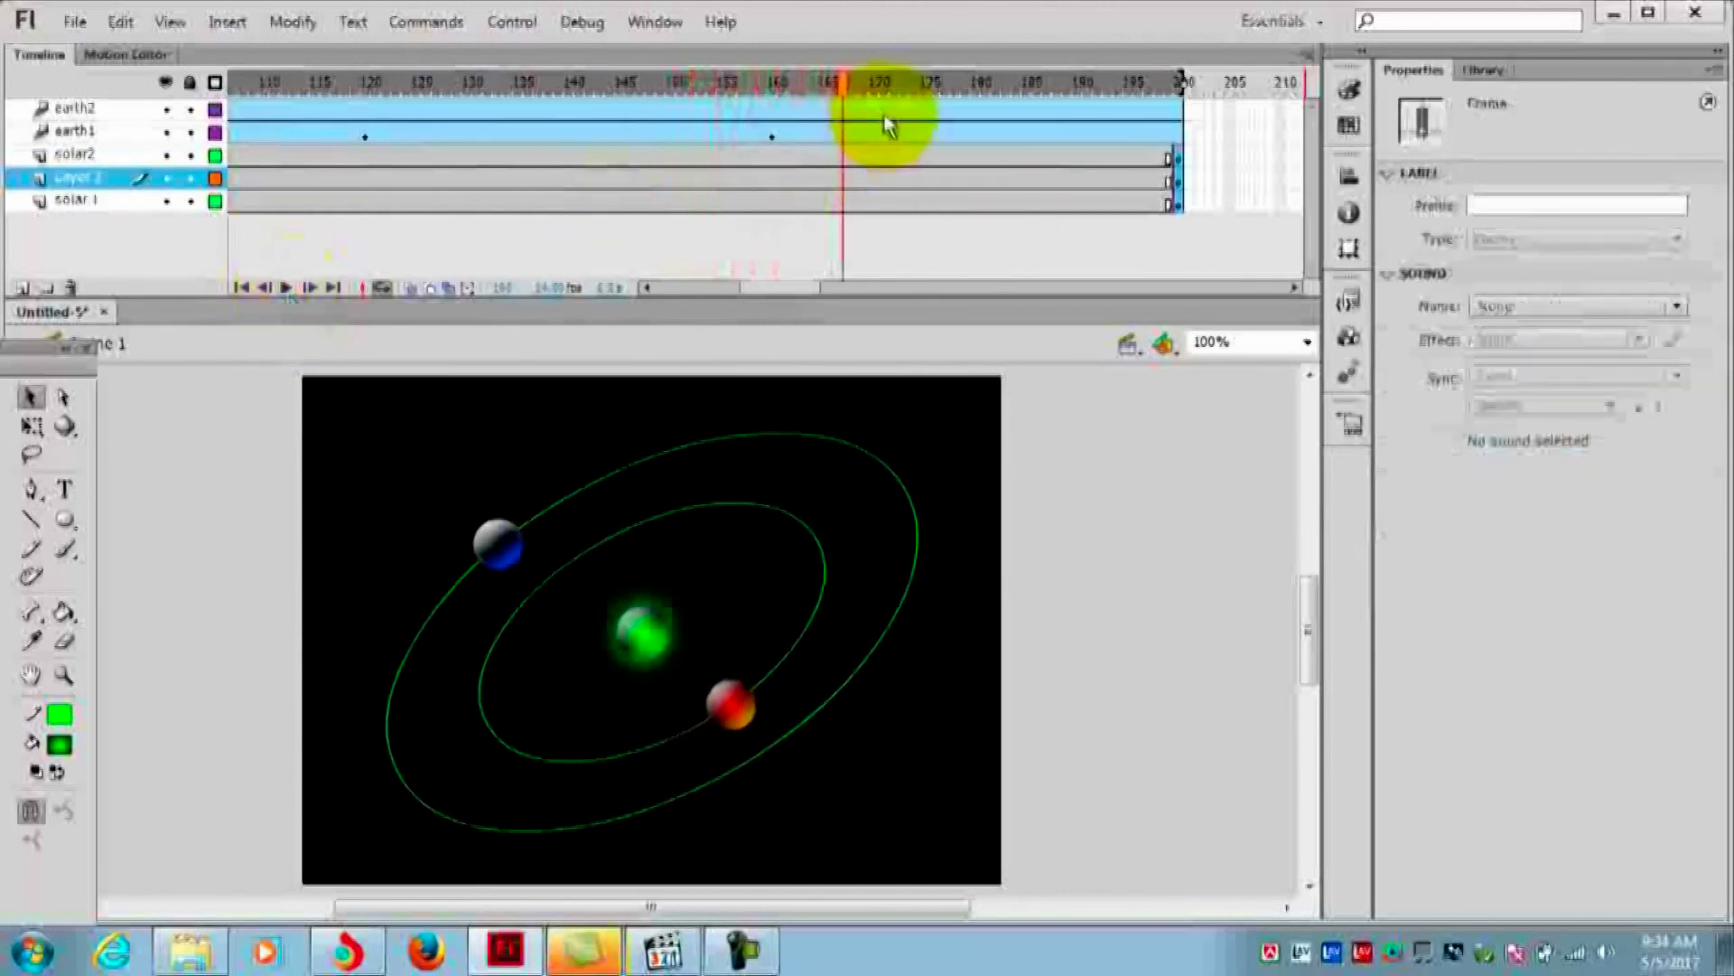
Remove frames 122 onward on every layer with Shift+F5, then scrub to check the ending
mouse_move(845, 93)
mouse_down()
mouse_move(260, 107)
mouse_move(421, 84)
mouse_up()
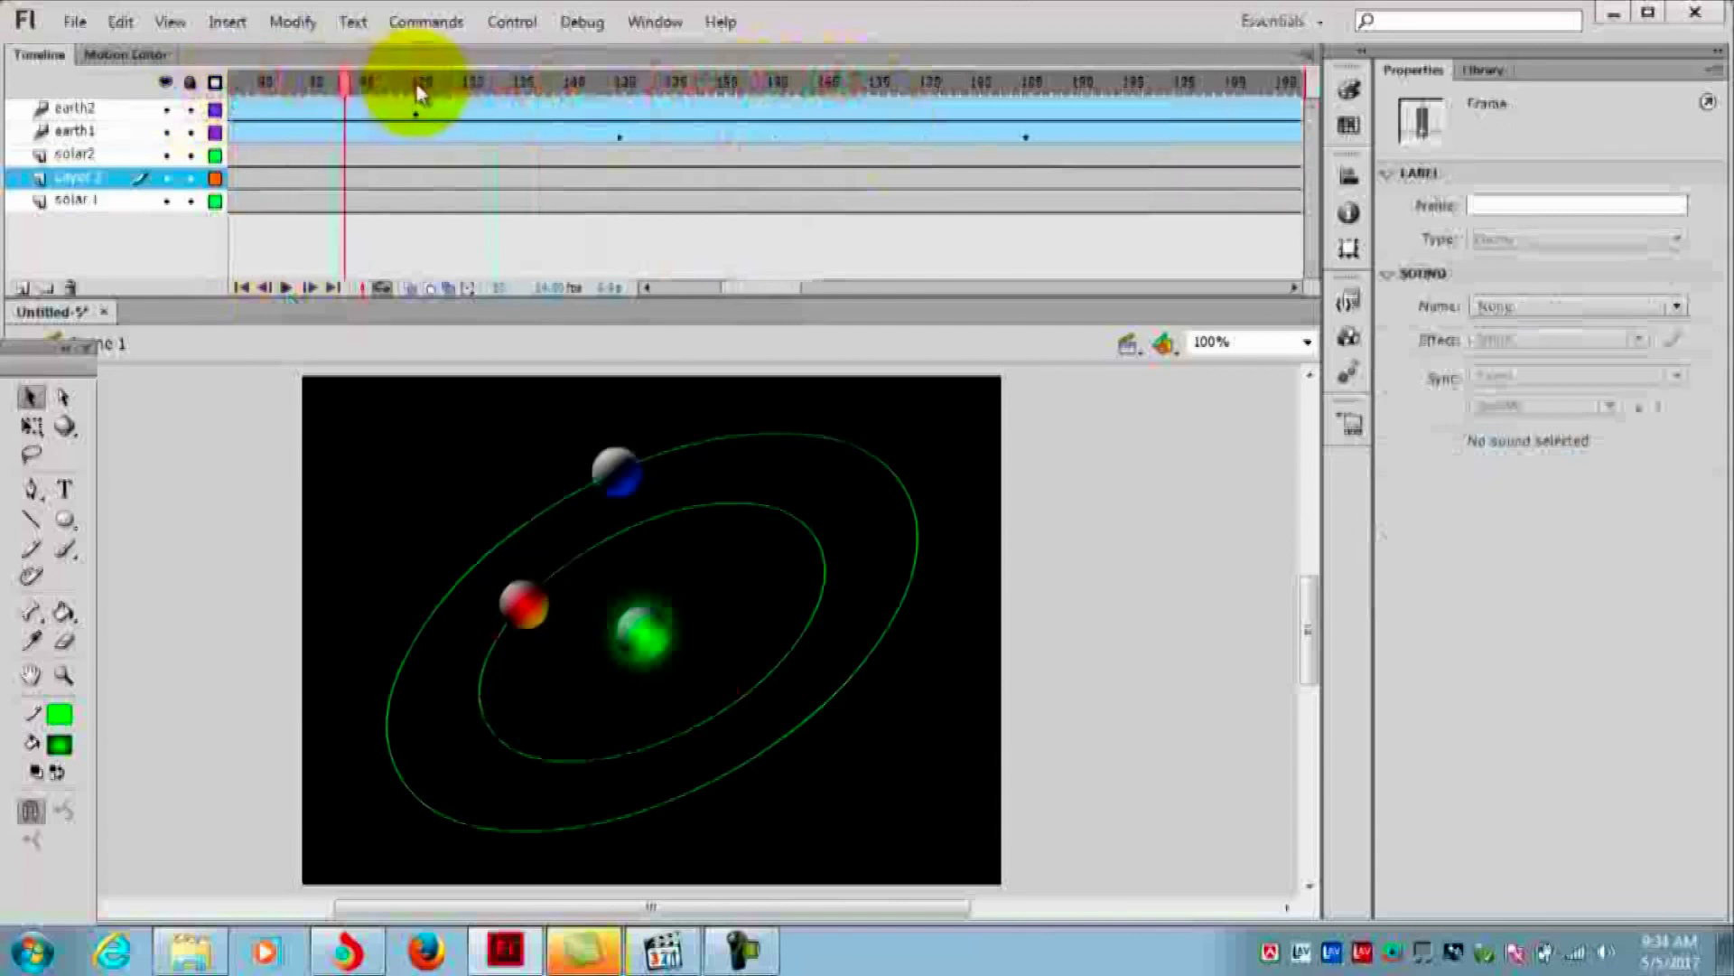
mouse_move(442, 83)
mouse_down()
mouse_move(869, 72)
mouse_move(1070, 38)
mouse_move(681, 100)
mouse_move(386, 106)
mouse_move(420, 113)
mouse_up()
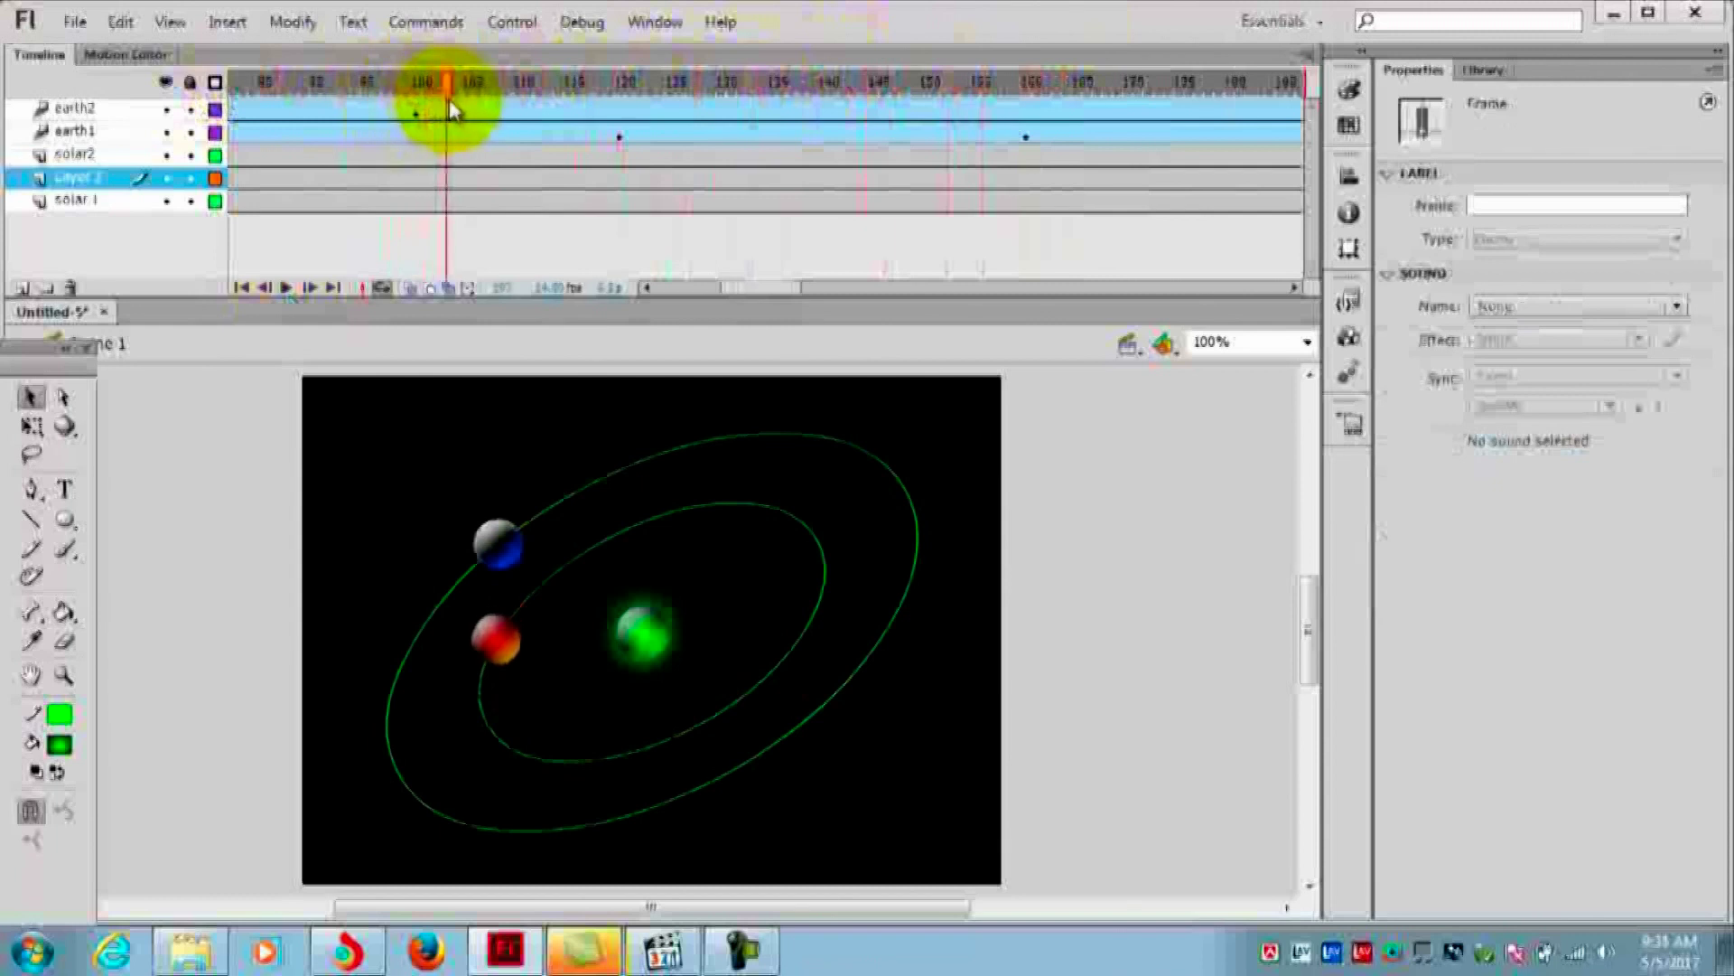
drag(647, 108, 1301, 201)
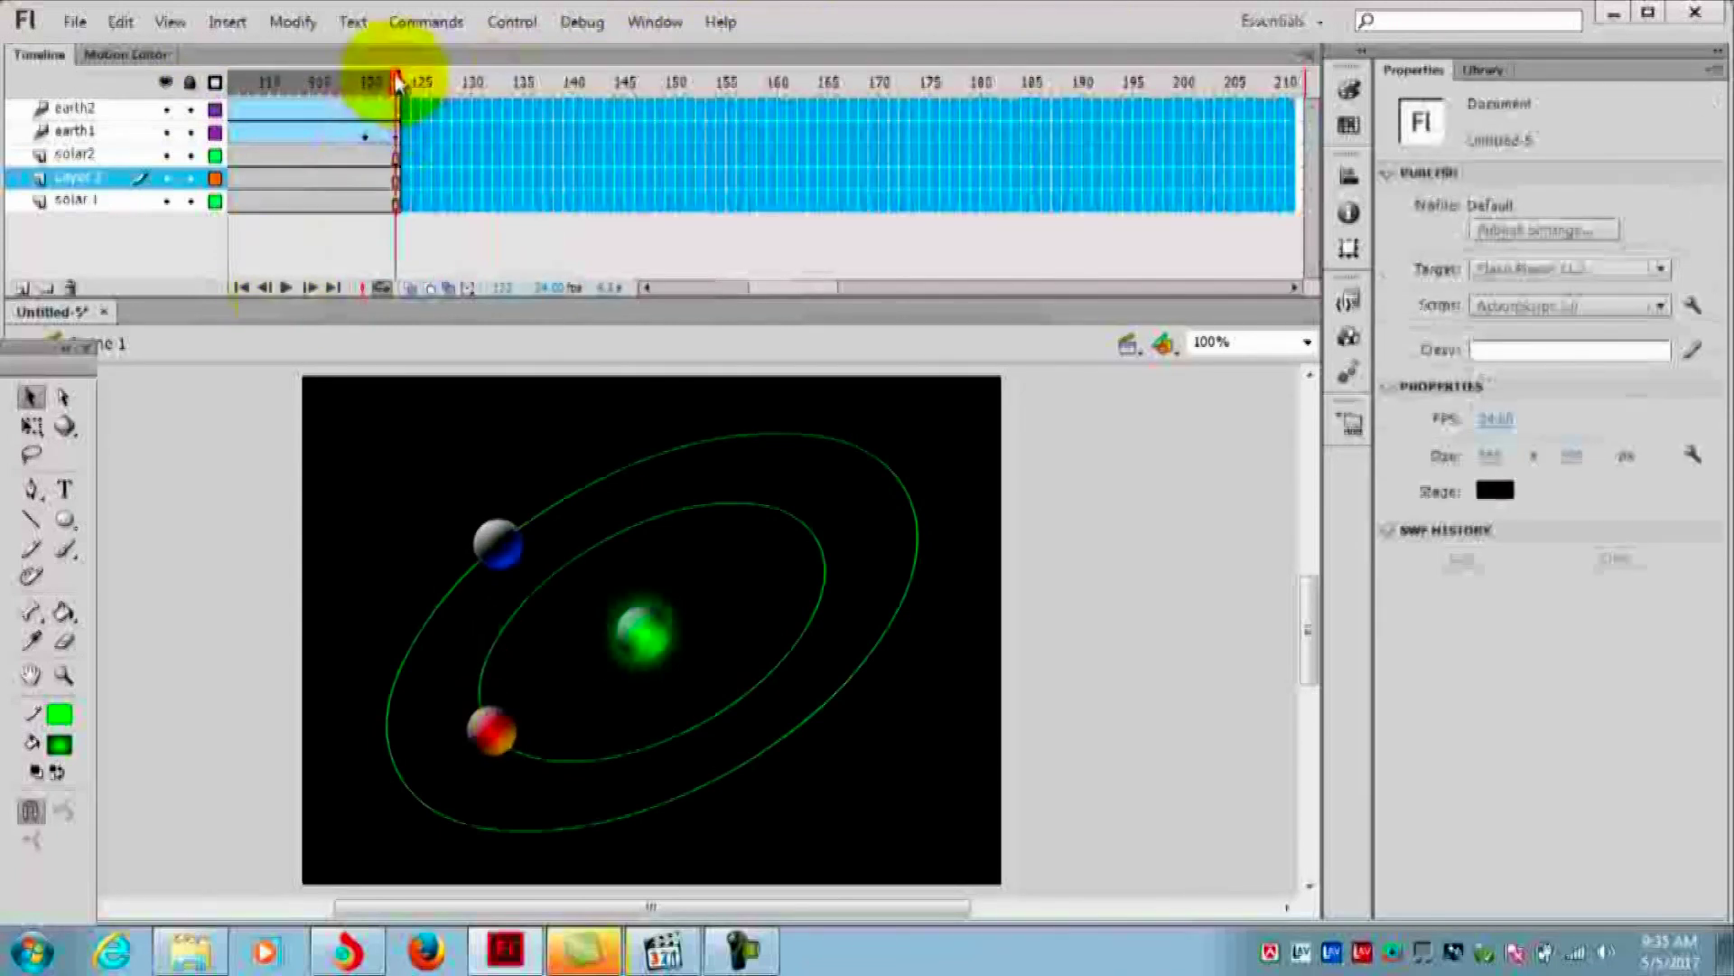
key(shift+F5)
drag(391, 90, 378, 93)
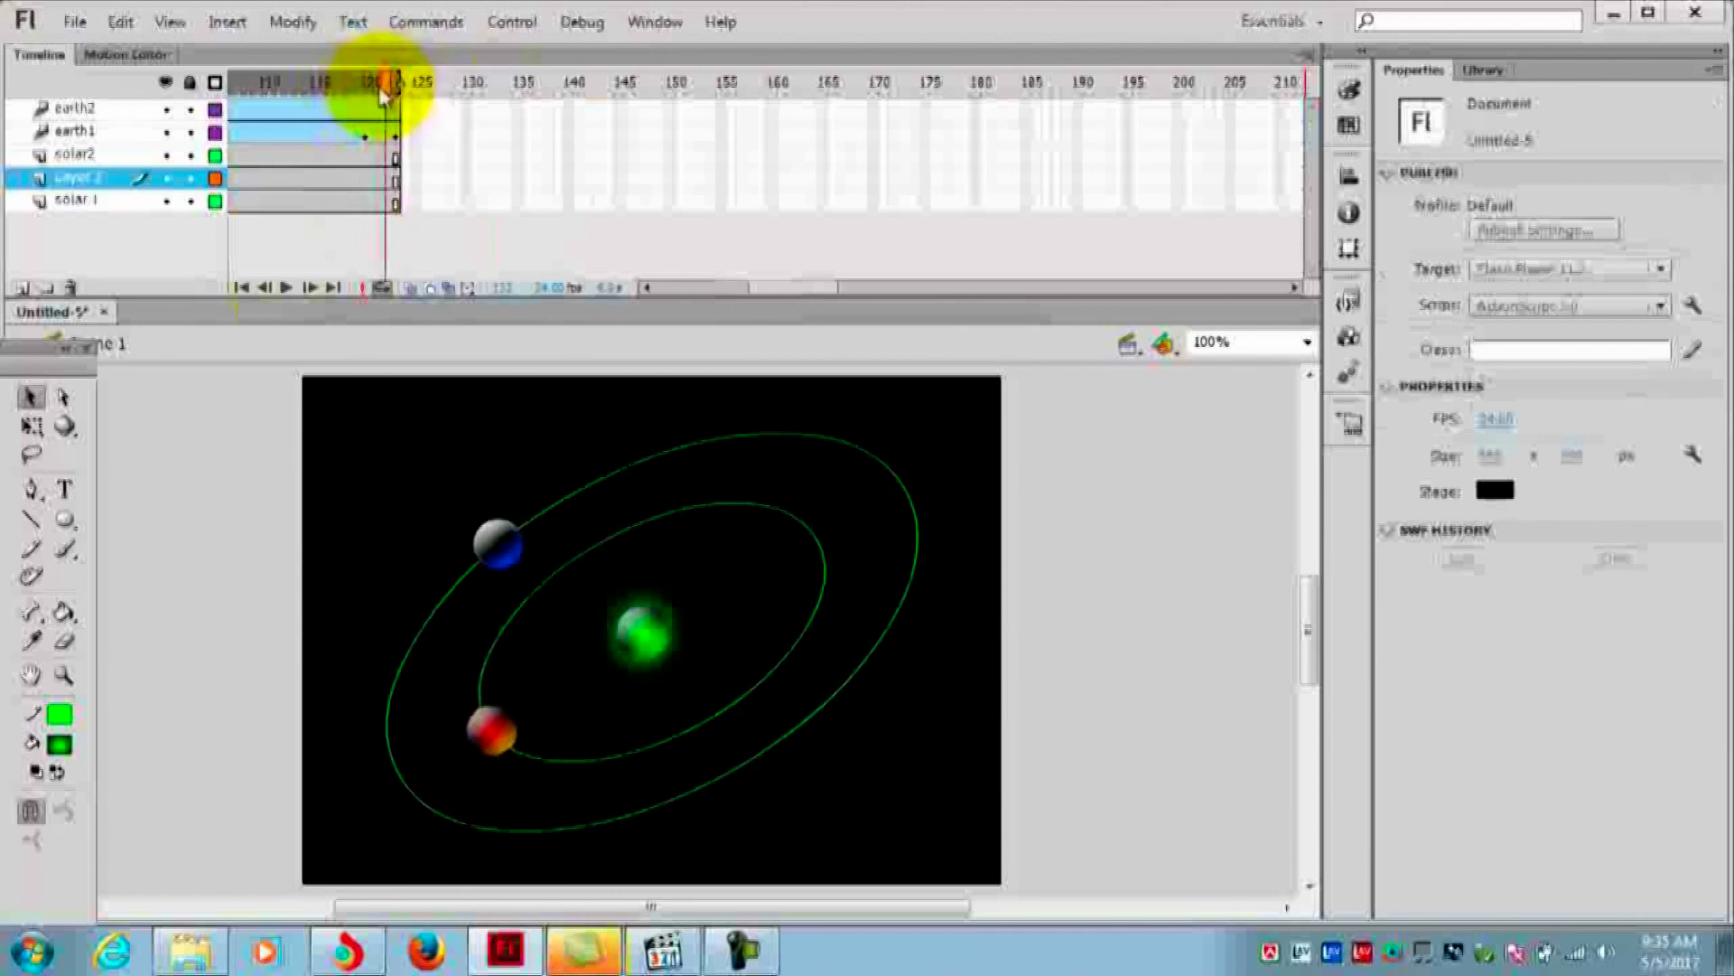
mouse_move(384, 95)
mouse_down()
mouse_move(401, 97)
mouse_move(349, 107)
mouse_move(405, 107)
mouse_up()
mouse_move(361, 116)
mouse_down()
mouse_move(255, 115)
mouse_move(750, 124)
mouse_up()
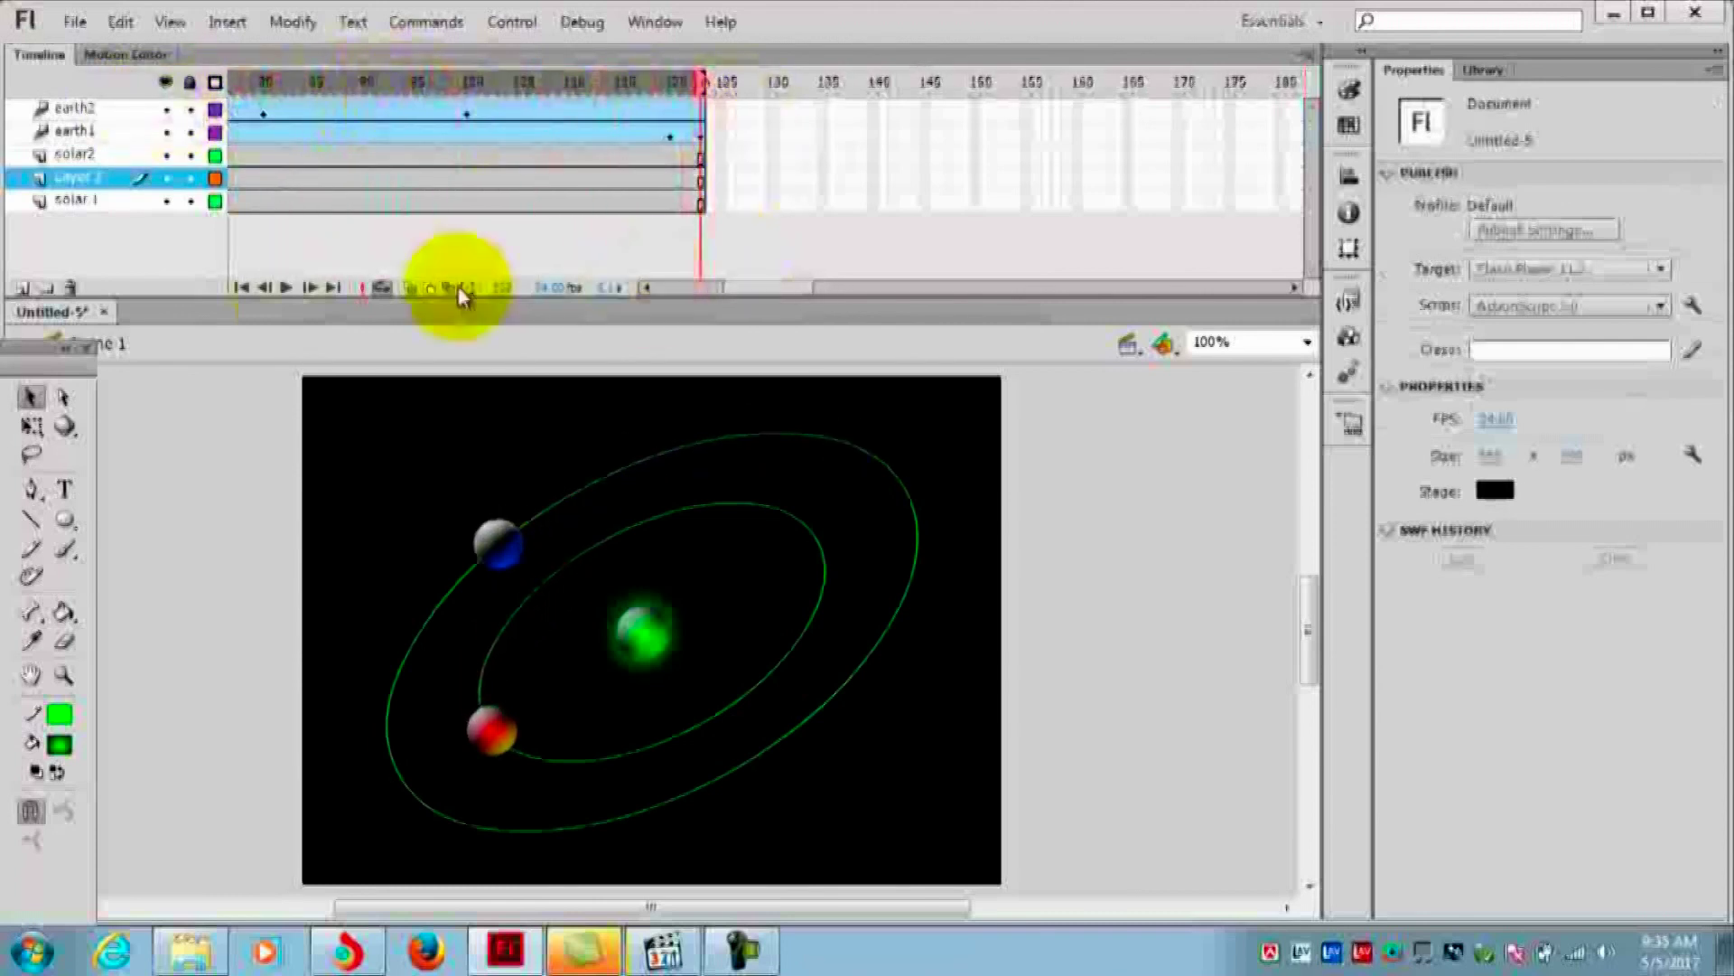
click(62, 30)
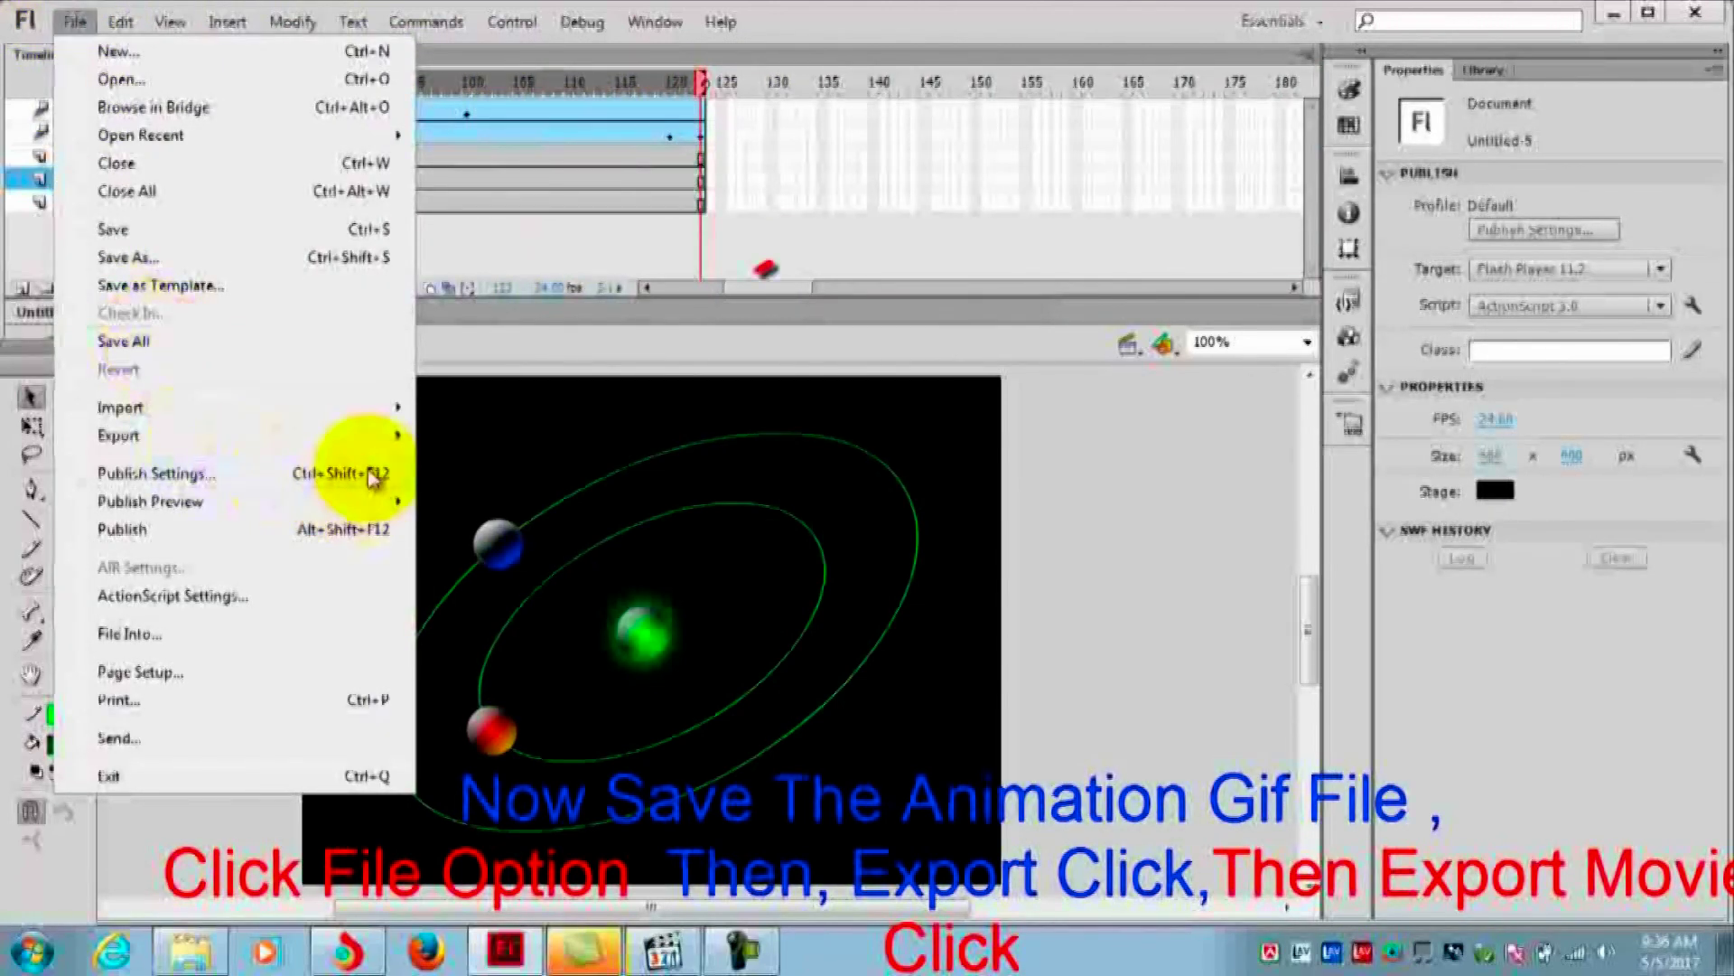
Export the movie as animated GIF 'Untitled-5' to the Desktop
click(386, 441)
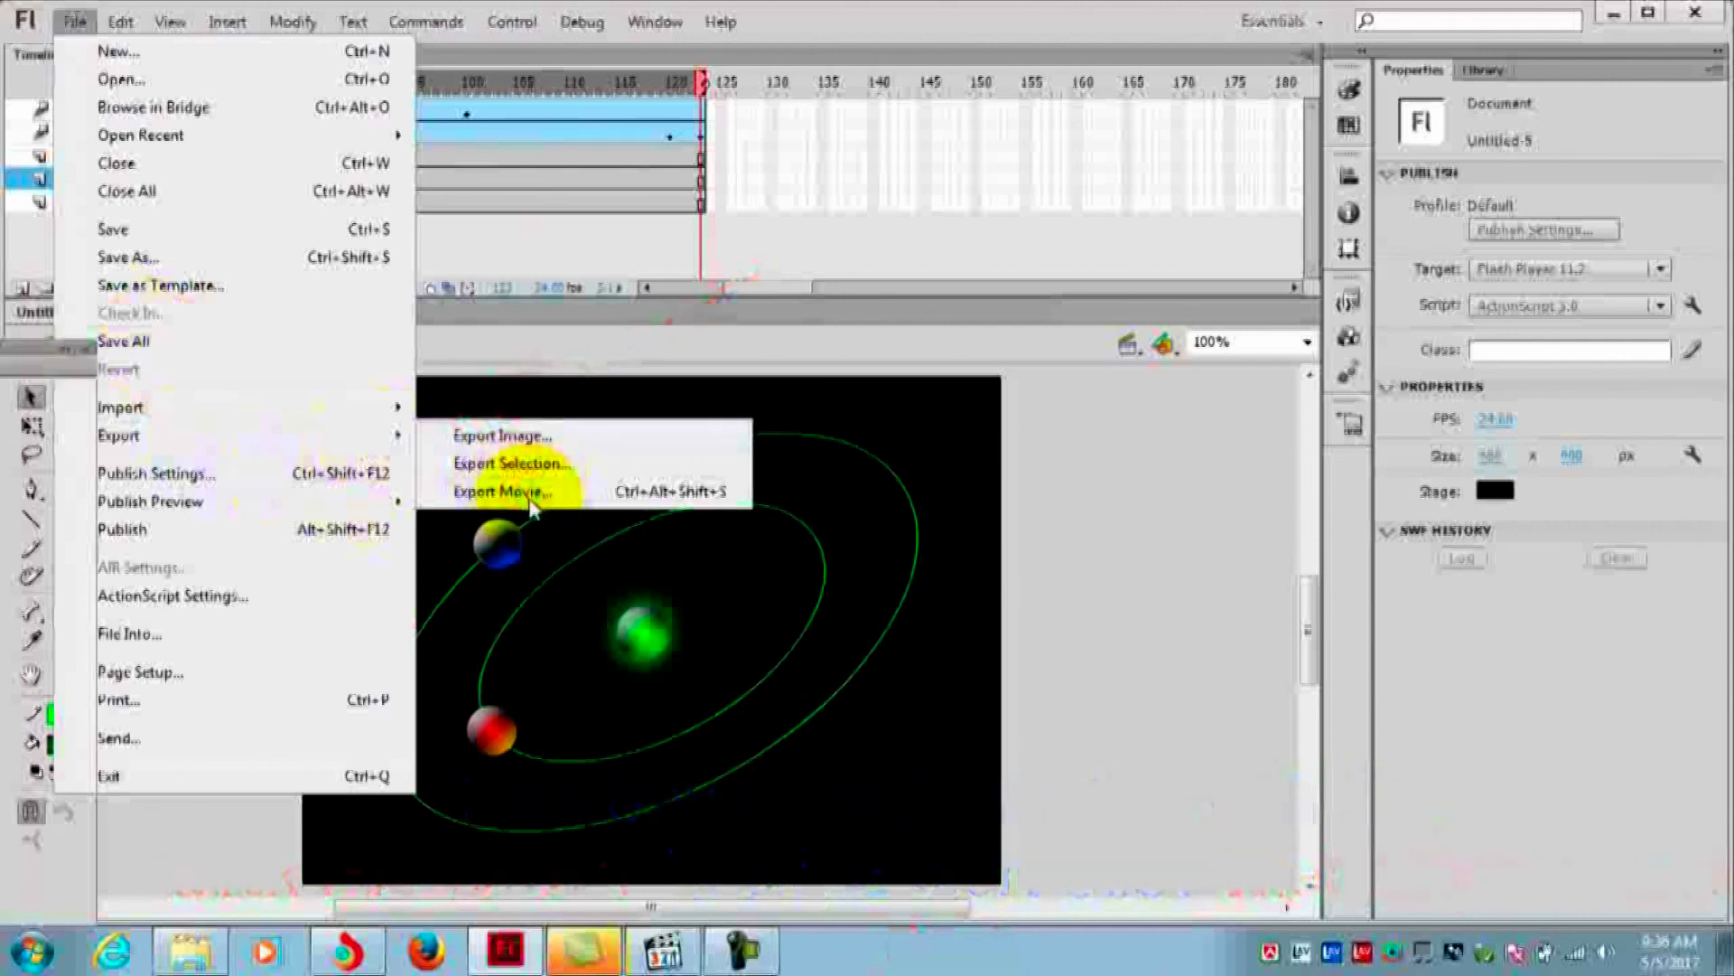
click(531, 493)
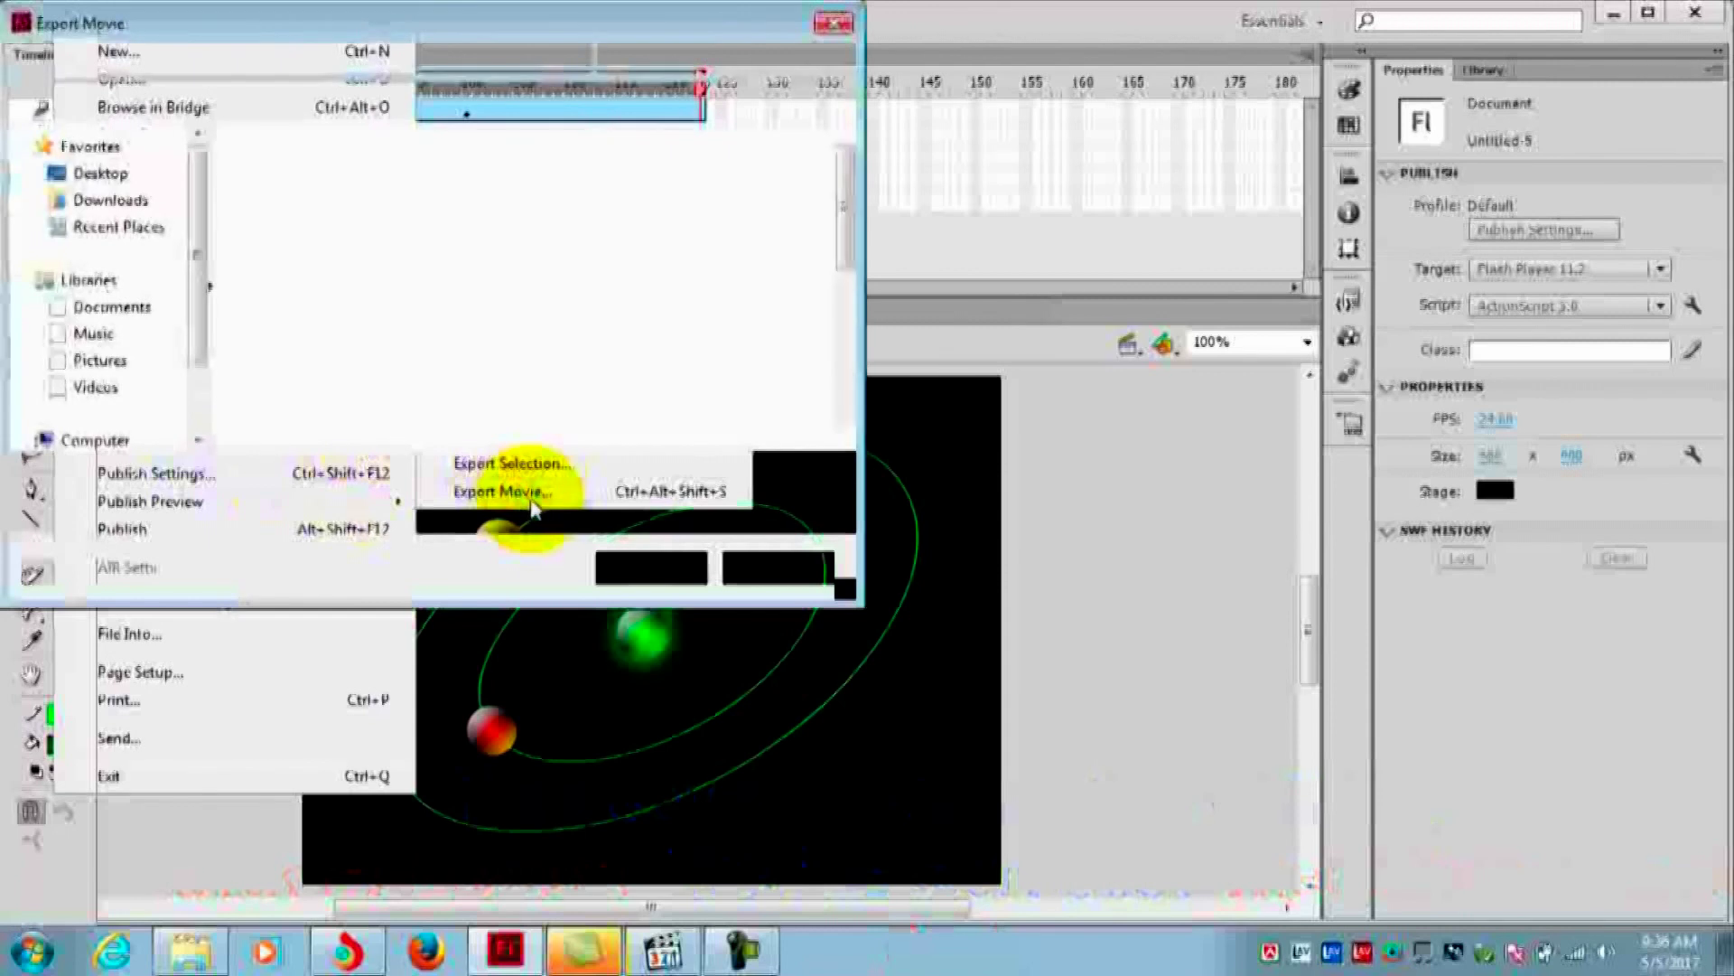
click(116, 181)
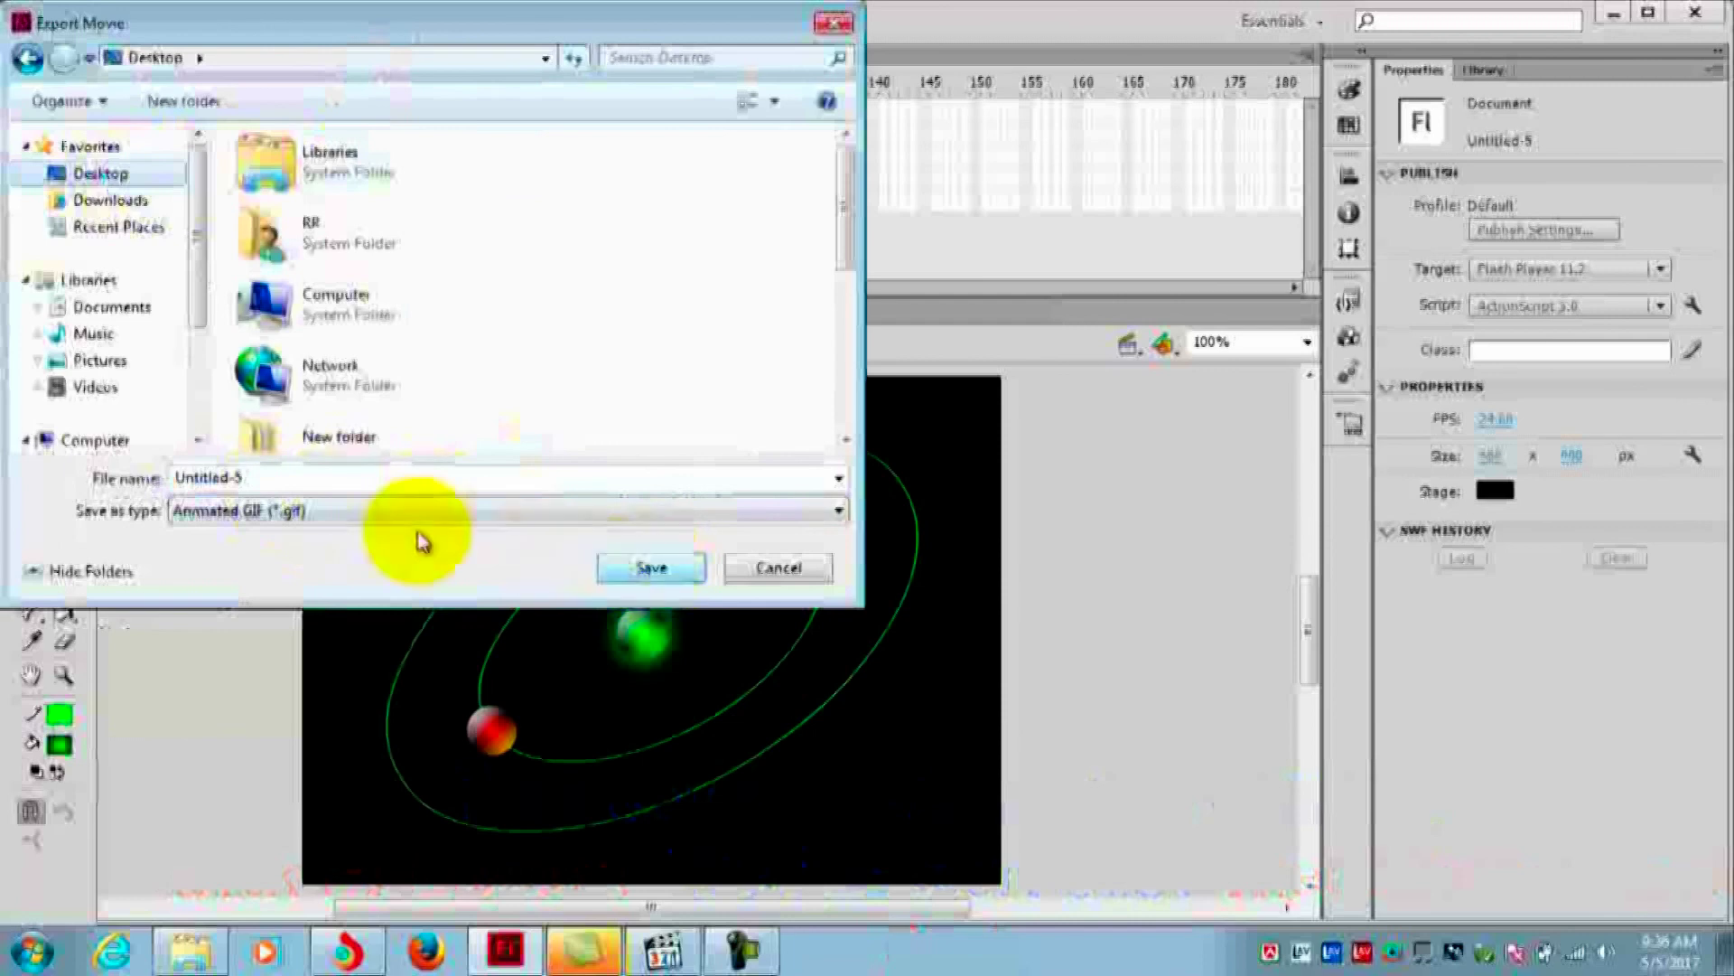
click(664, 571)
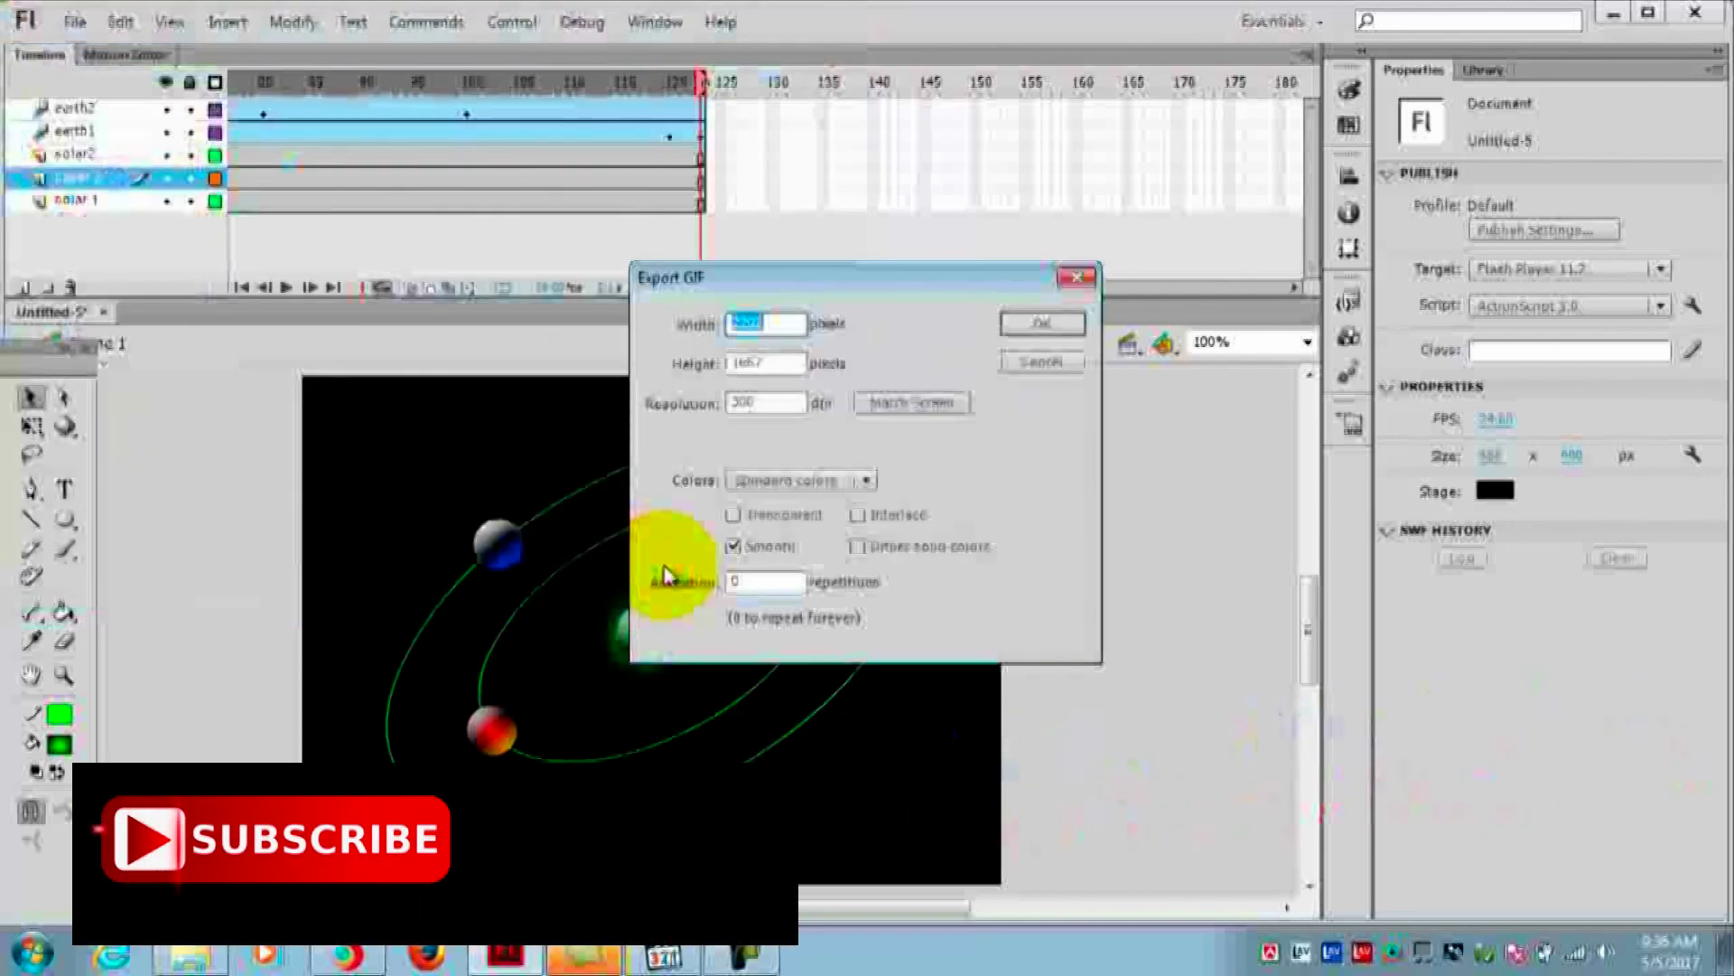
Accept the Export GIF settings so the orbit animation renders as an animated GIF
click(1047, 326)
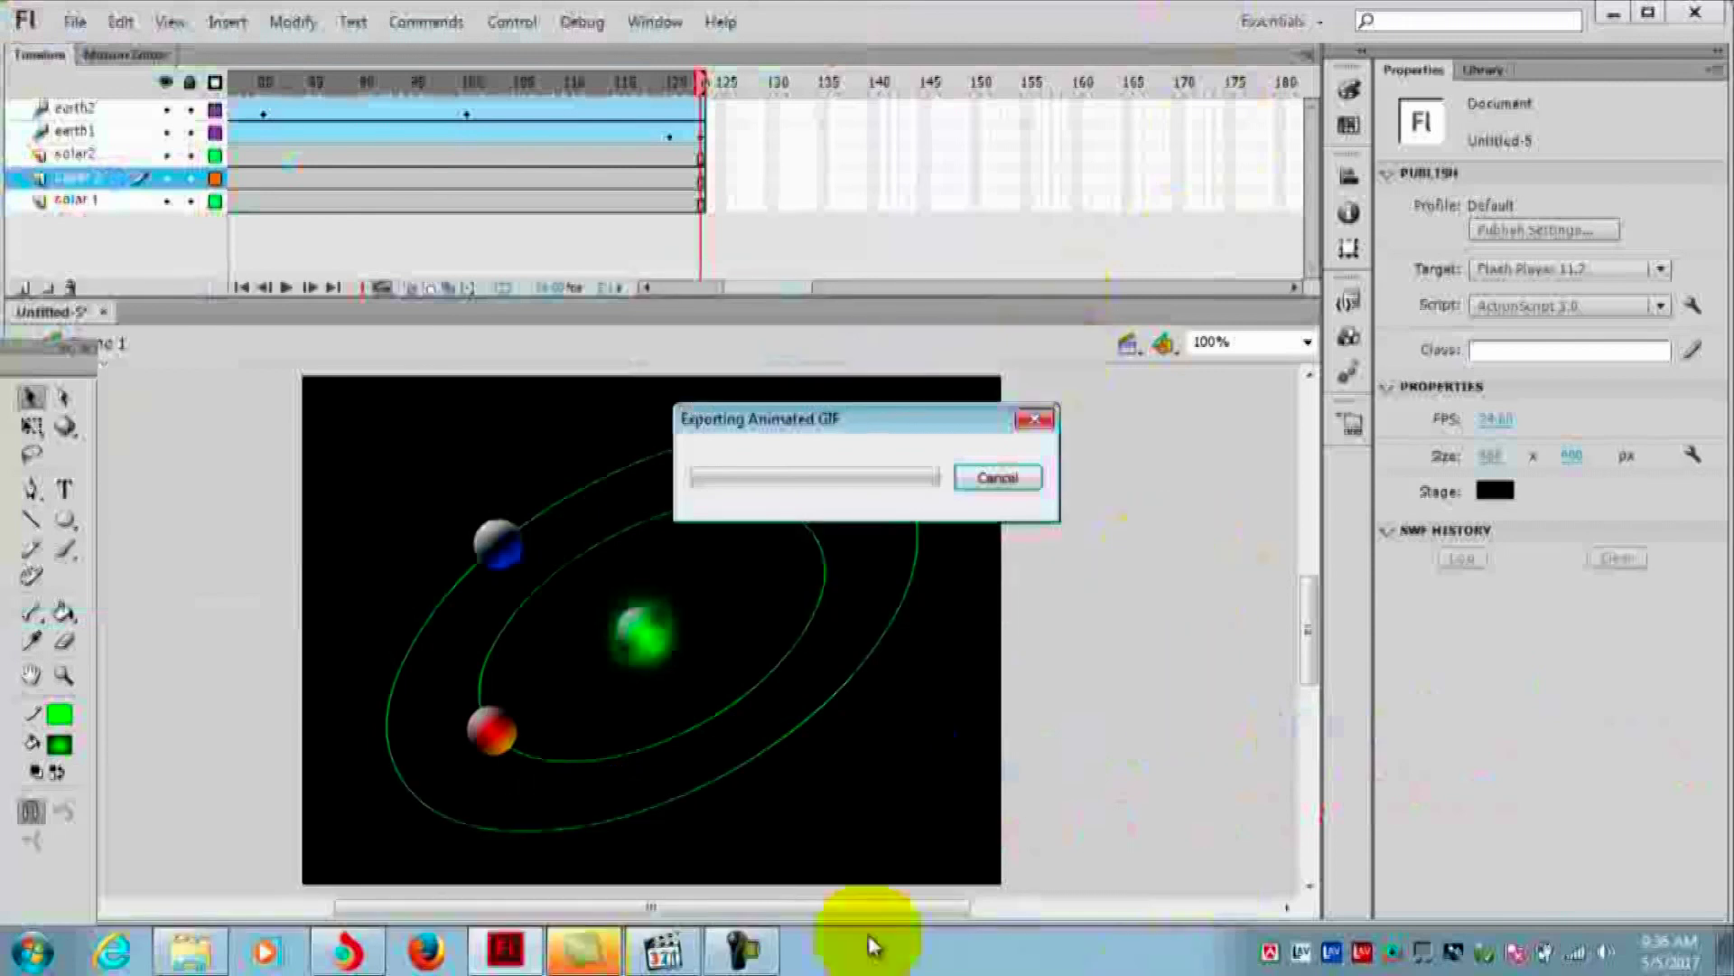
click(742, 963)
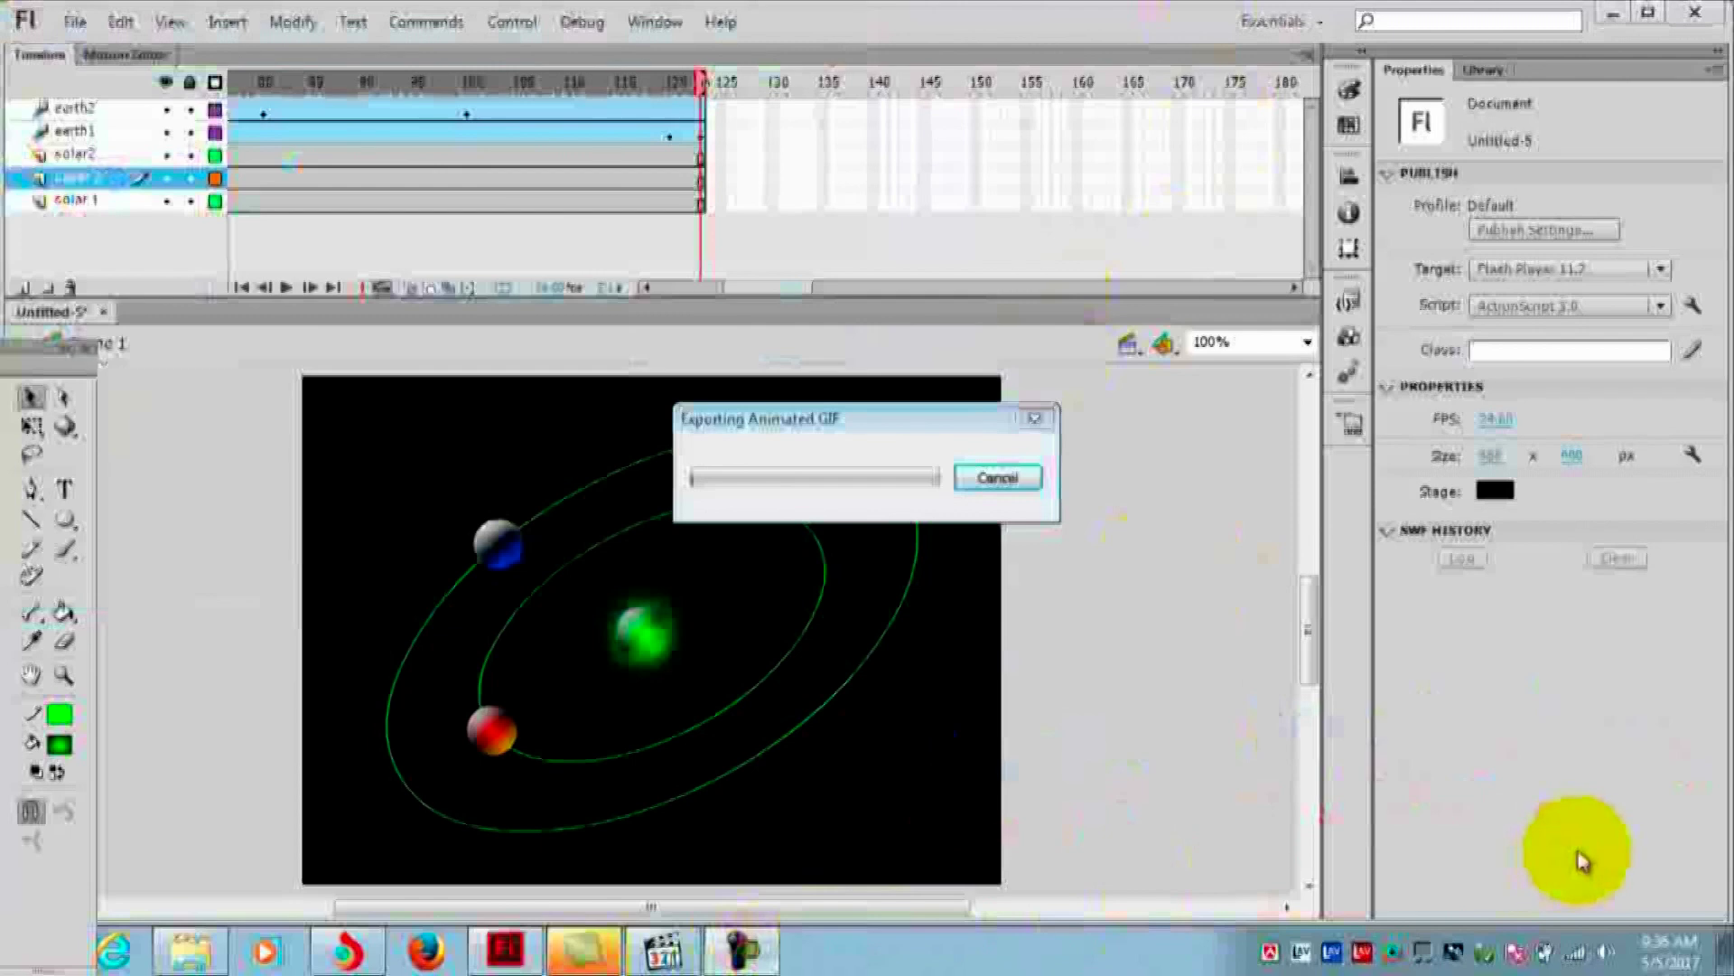